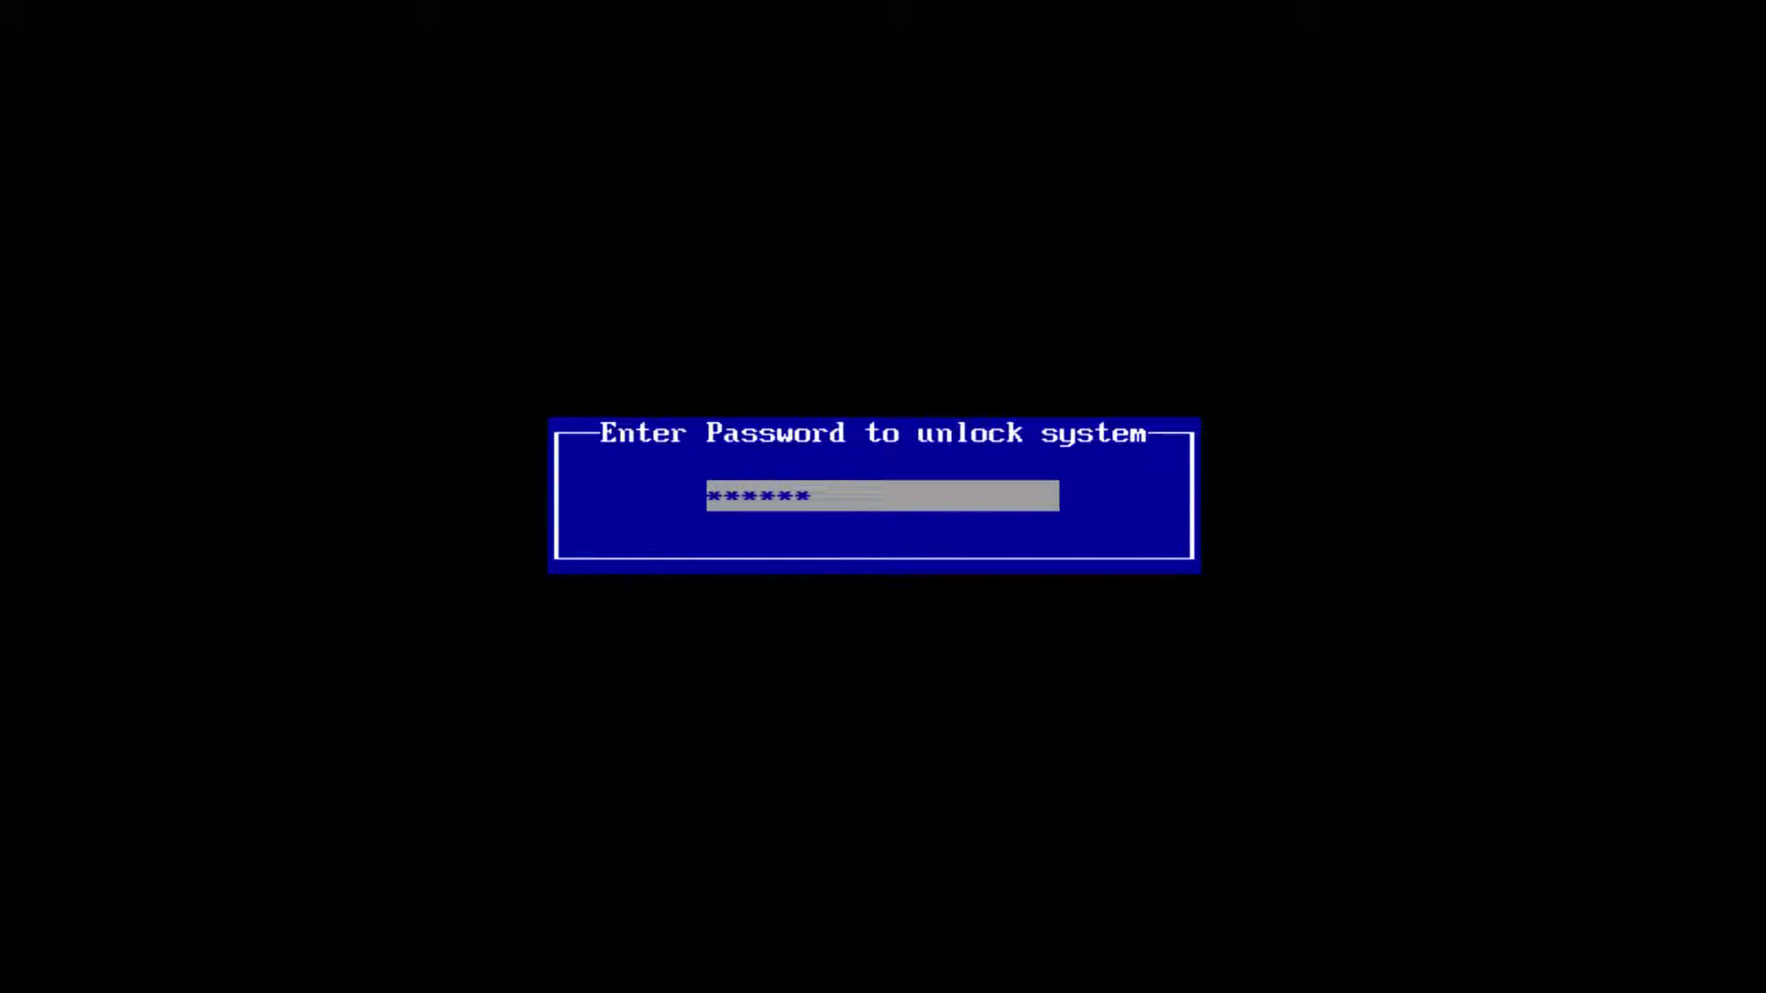
Unlock the machine with the BIOS password and move to the next boot device.
type("***")
key("Return")
key("Down")
key("Down")
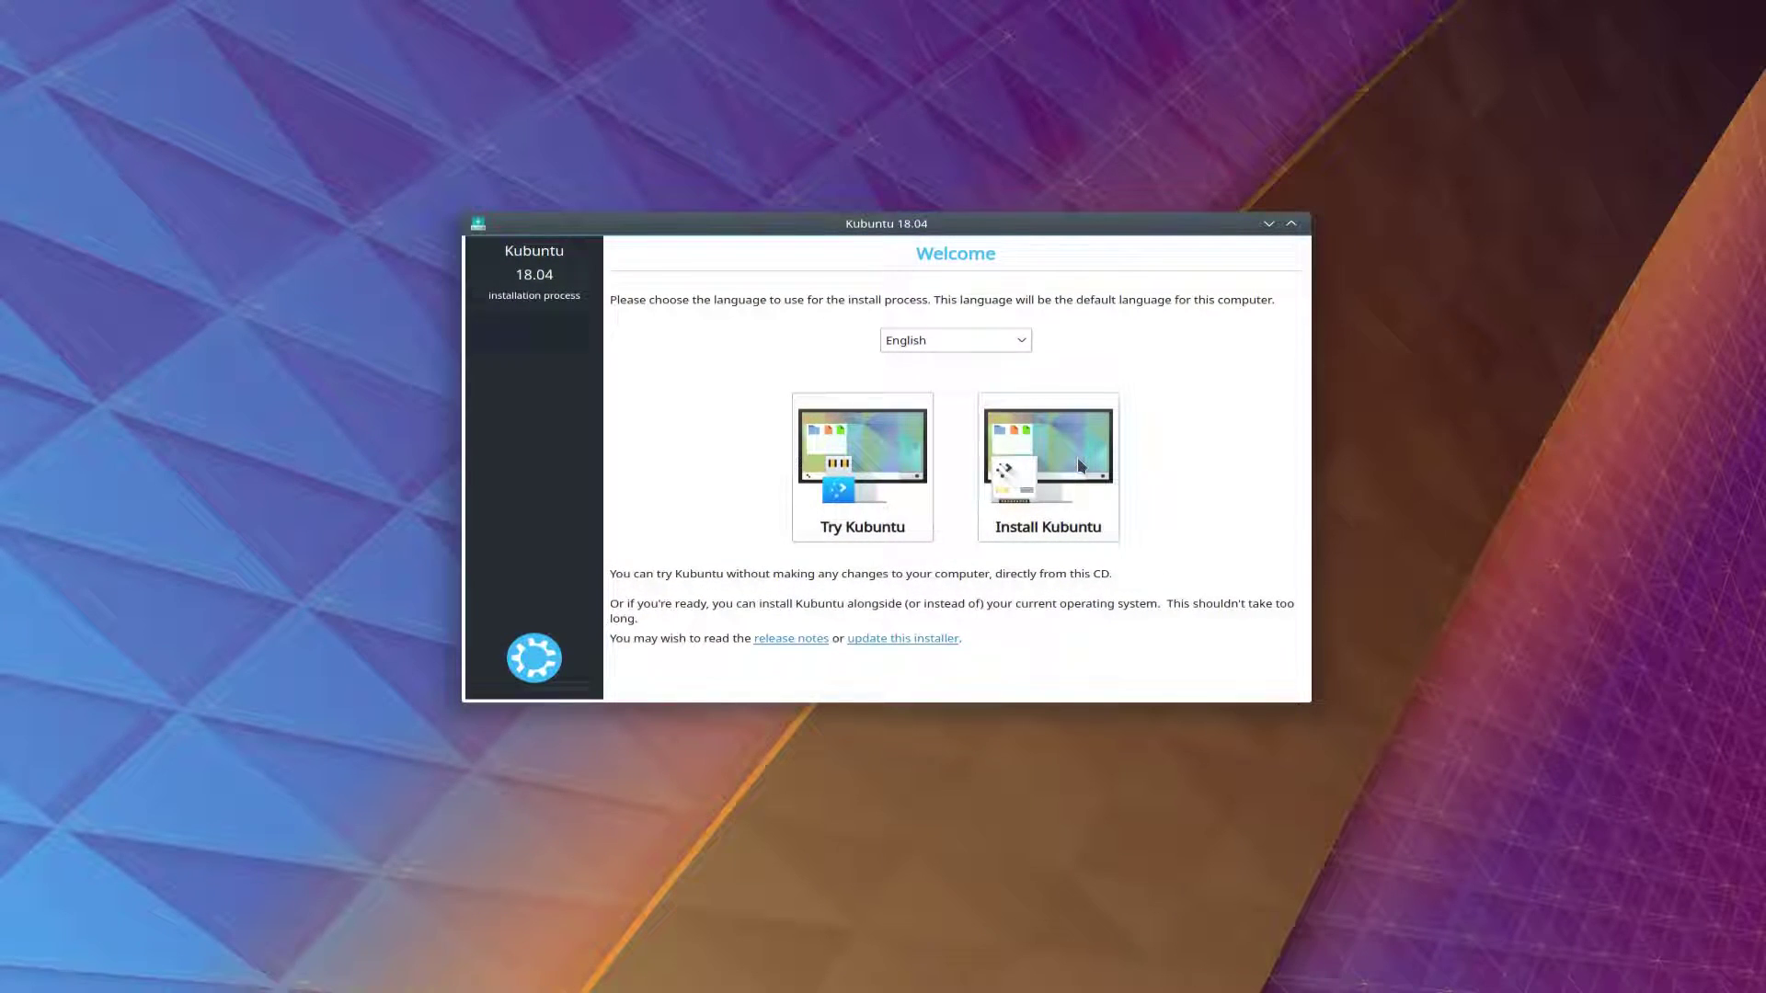
Choose to try Kubuntu without installing, then bring up the application launcher.
left_click(860, 488)
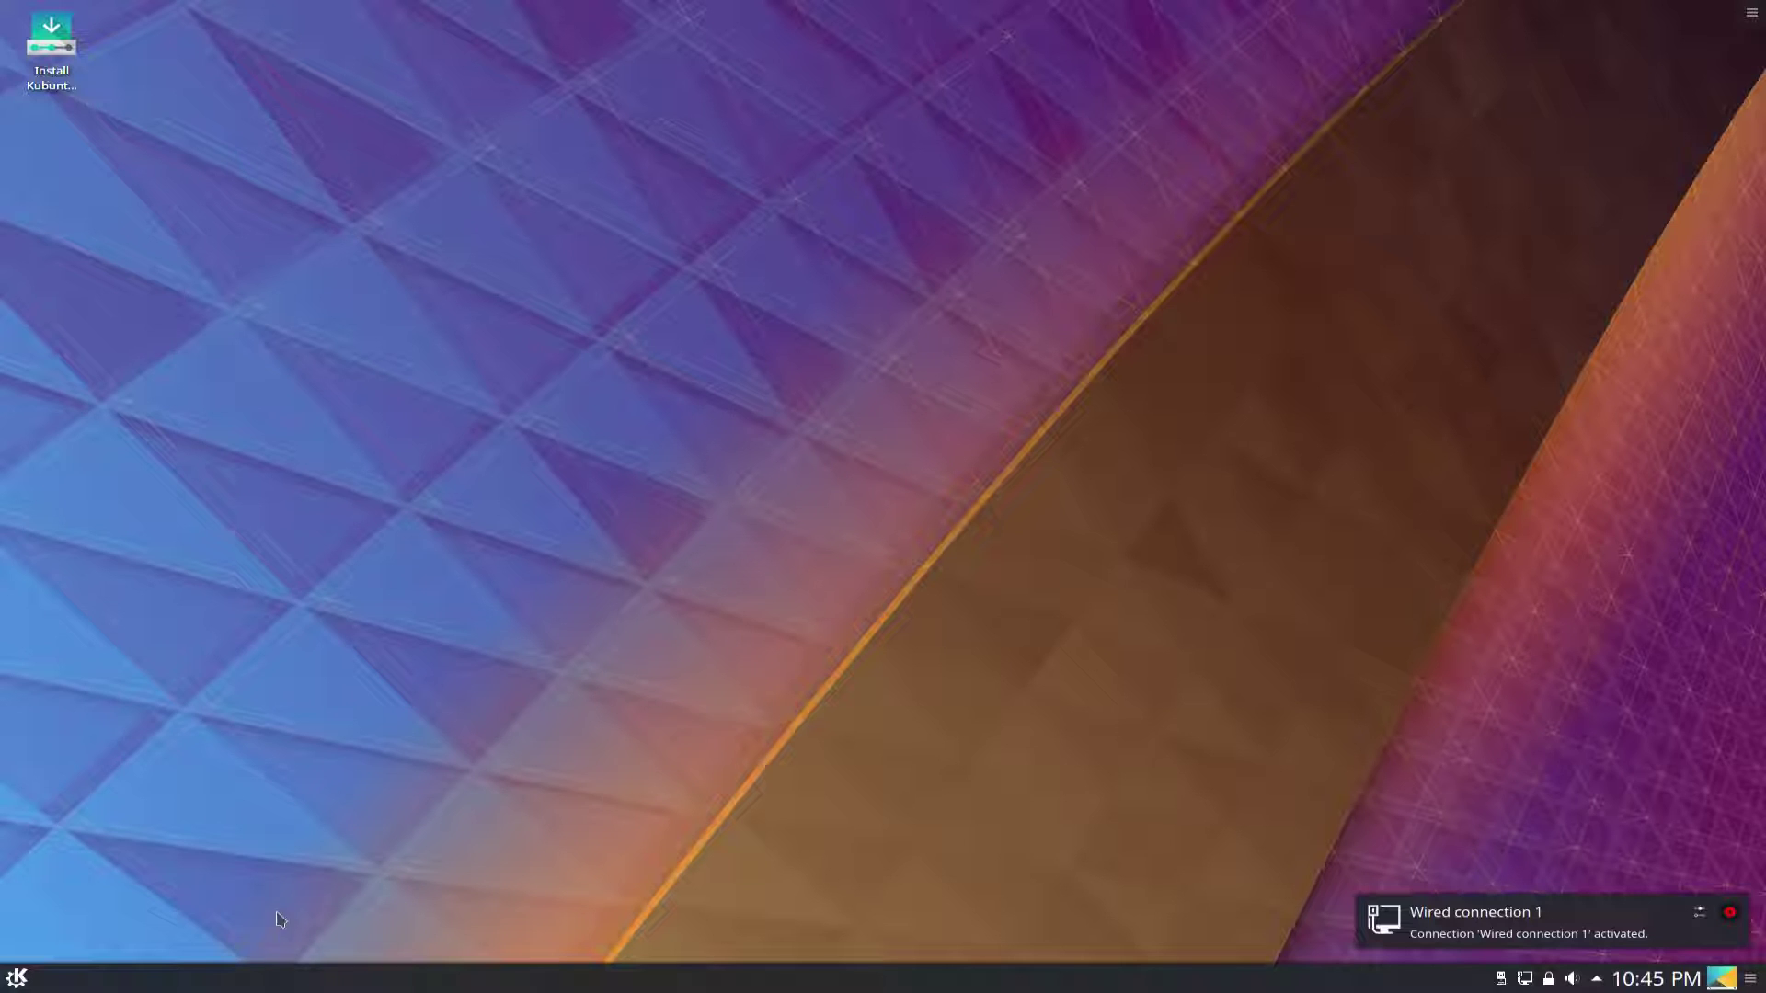
left_click(16, 978)
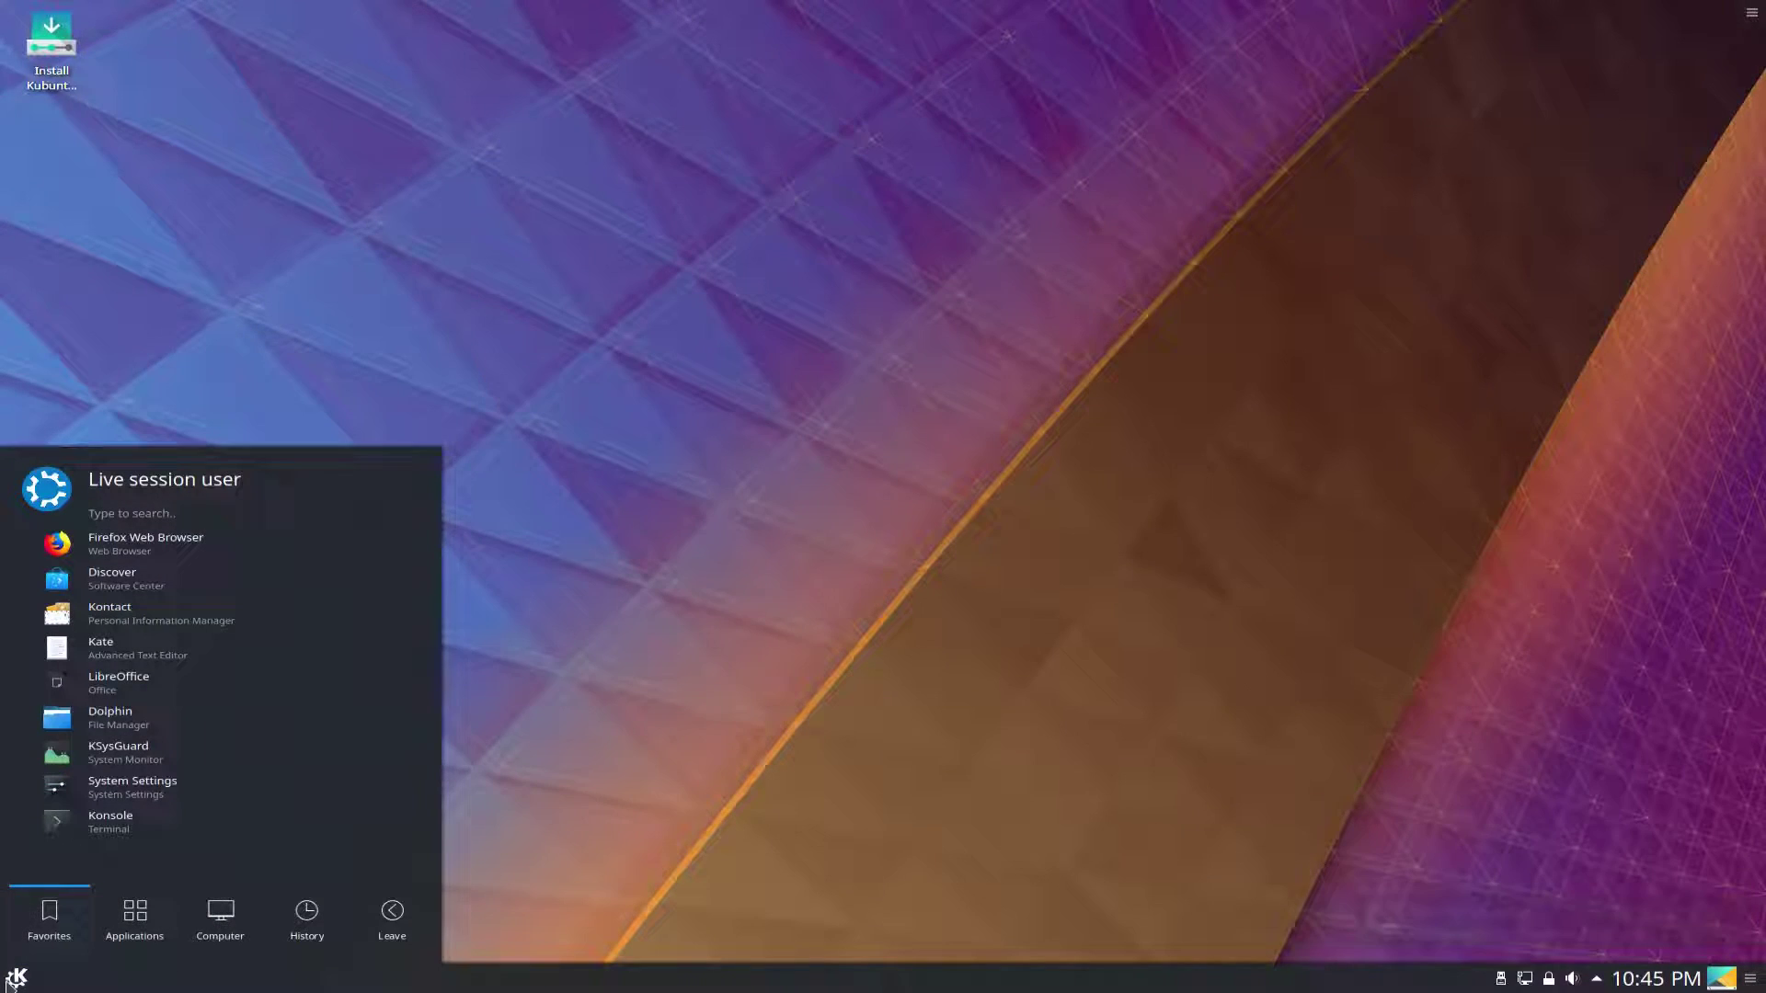
Launch System Settings and position its window to browse the categories.
left_click(152, 794)
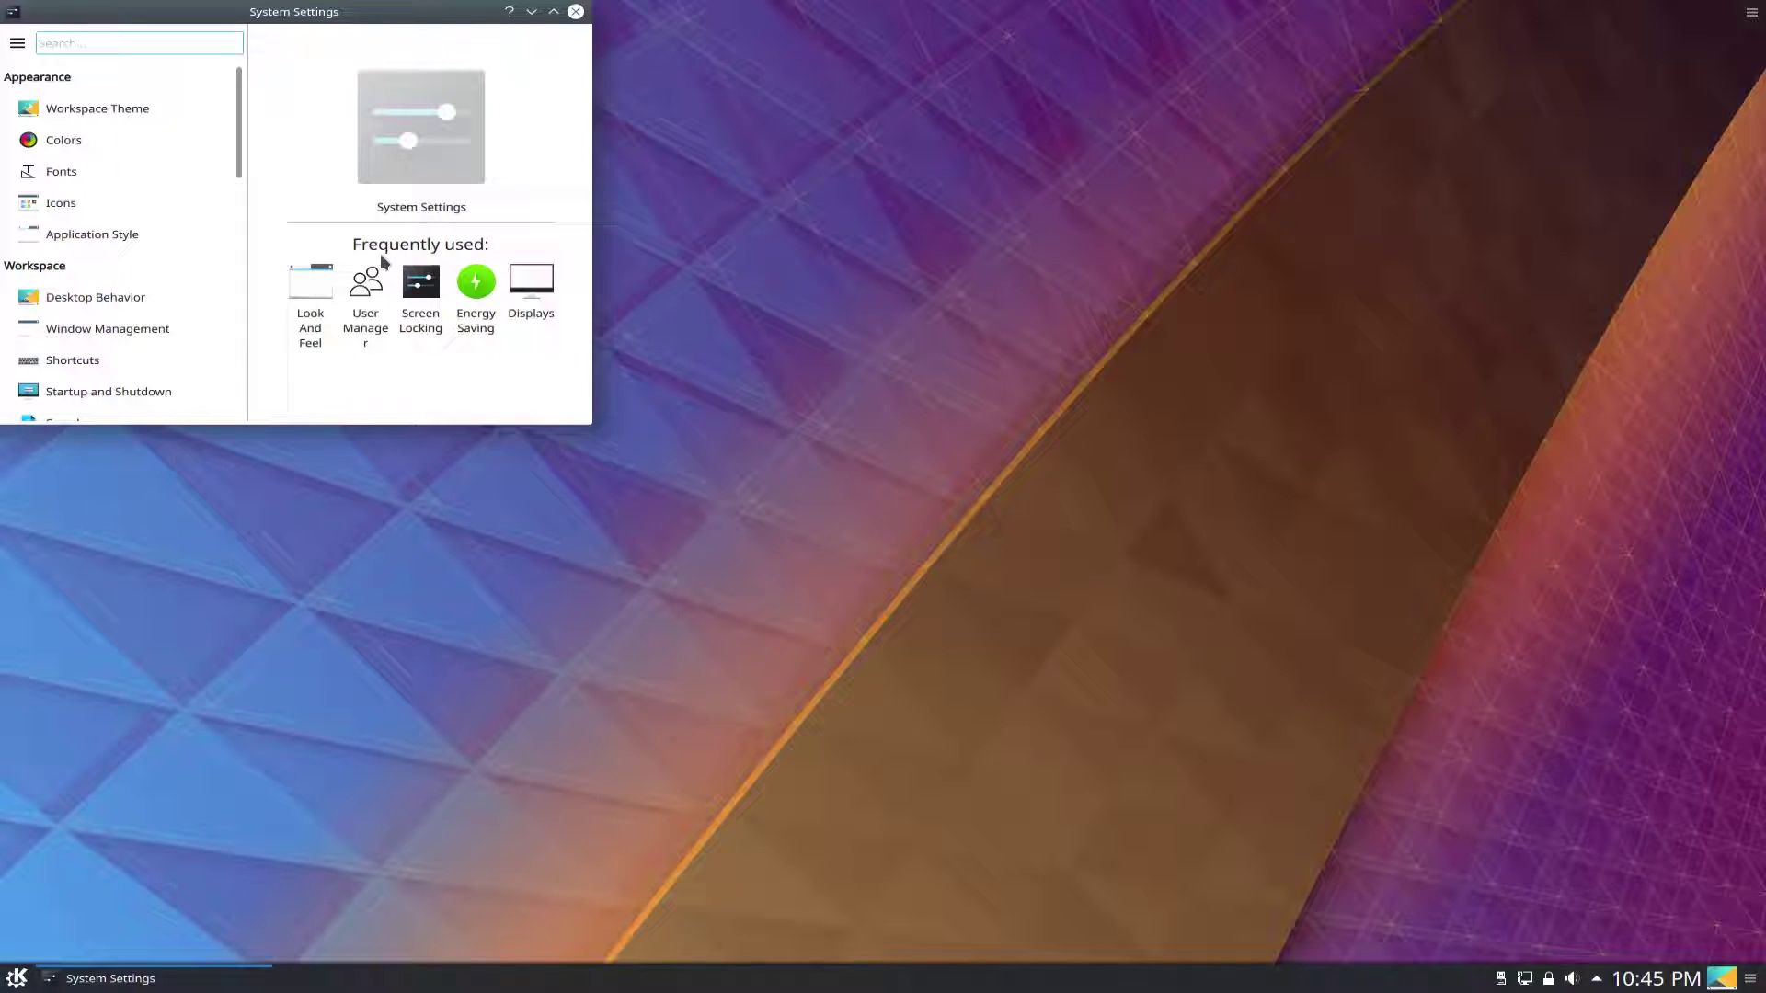
left_click_drag(388, 20, 852, 289)
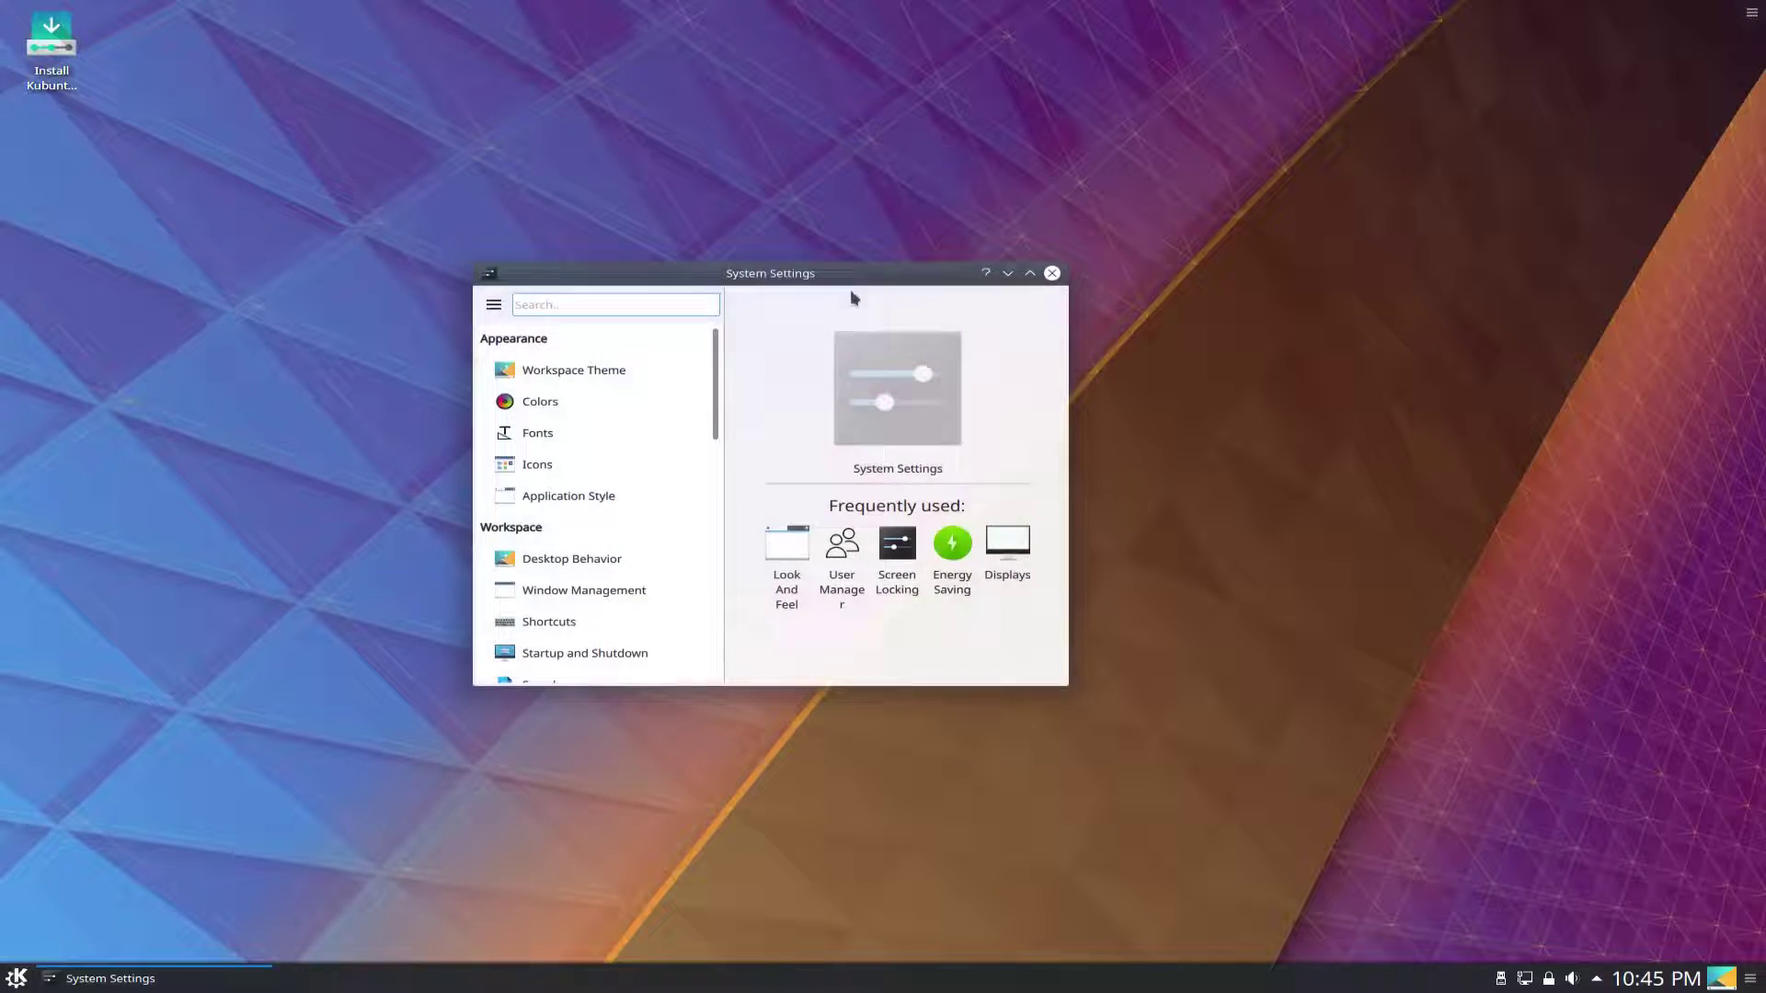
scroll(637, 437, "down", 2)
scroll(648, 436, "up", 2)
scroll(659, 434, "down", 2)
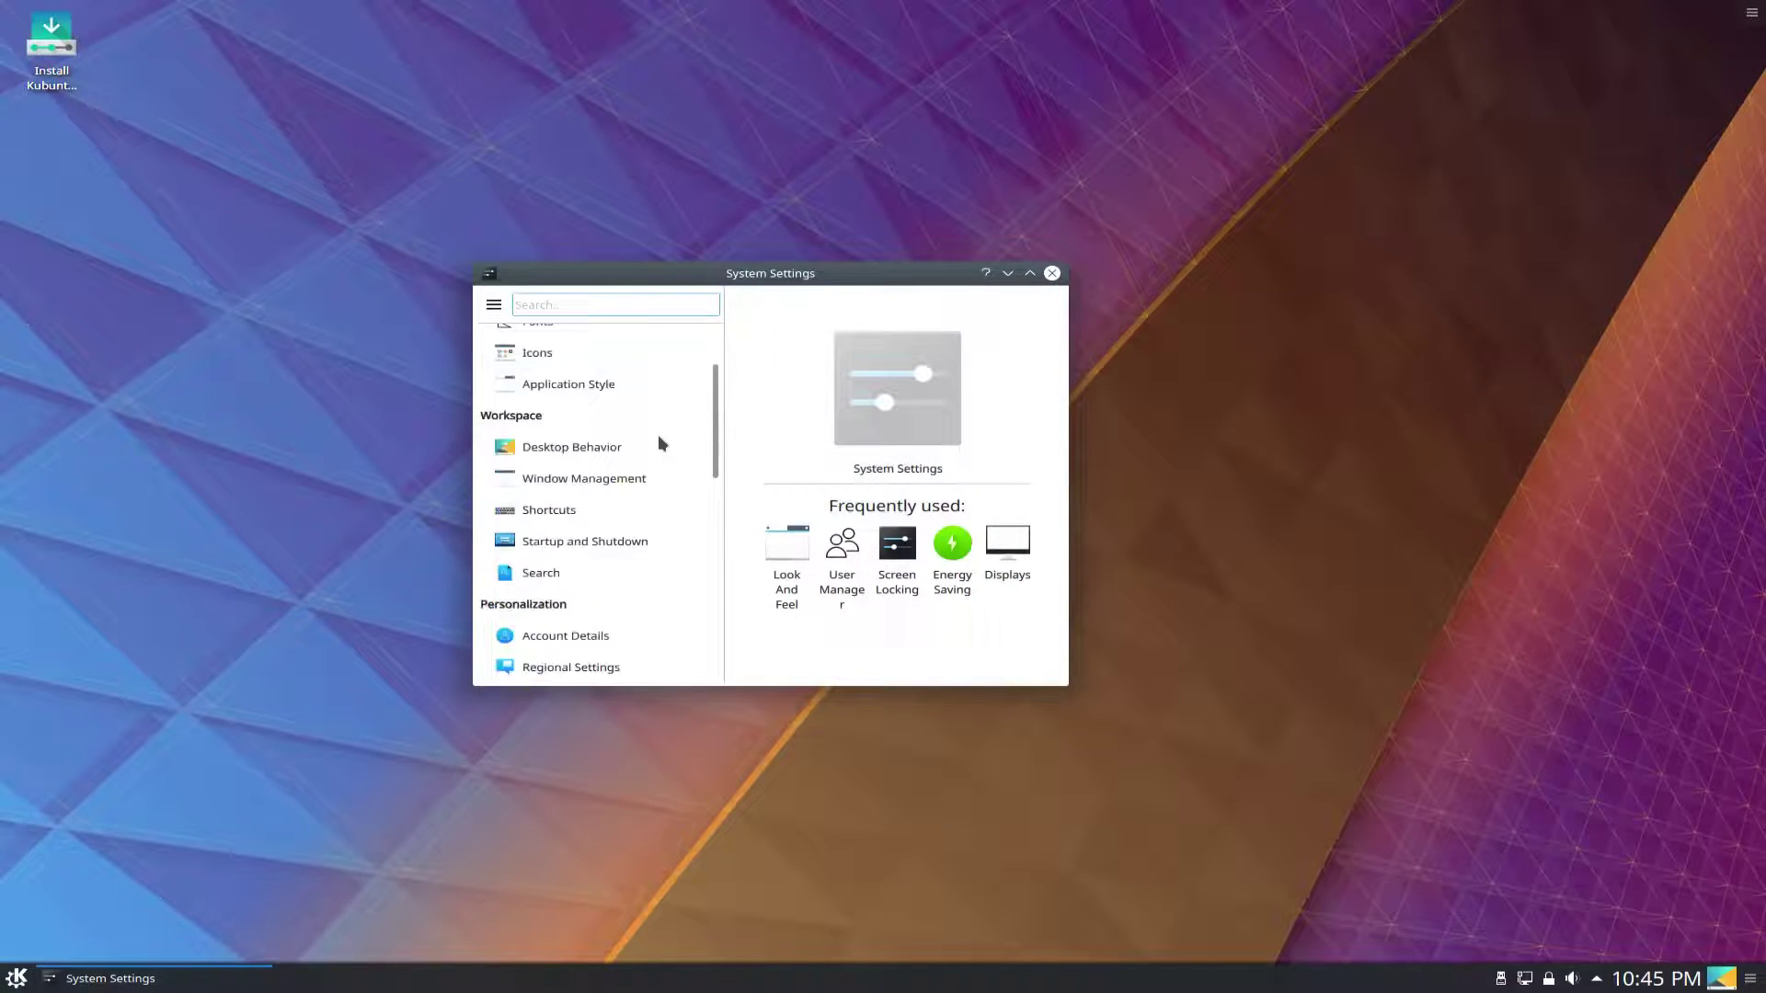
scroll(658, 434, "up", 2)
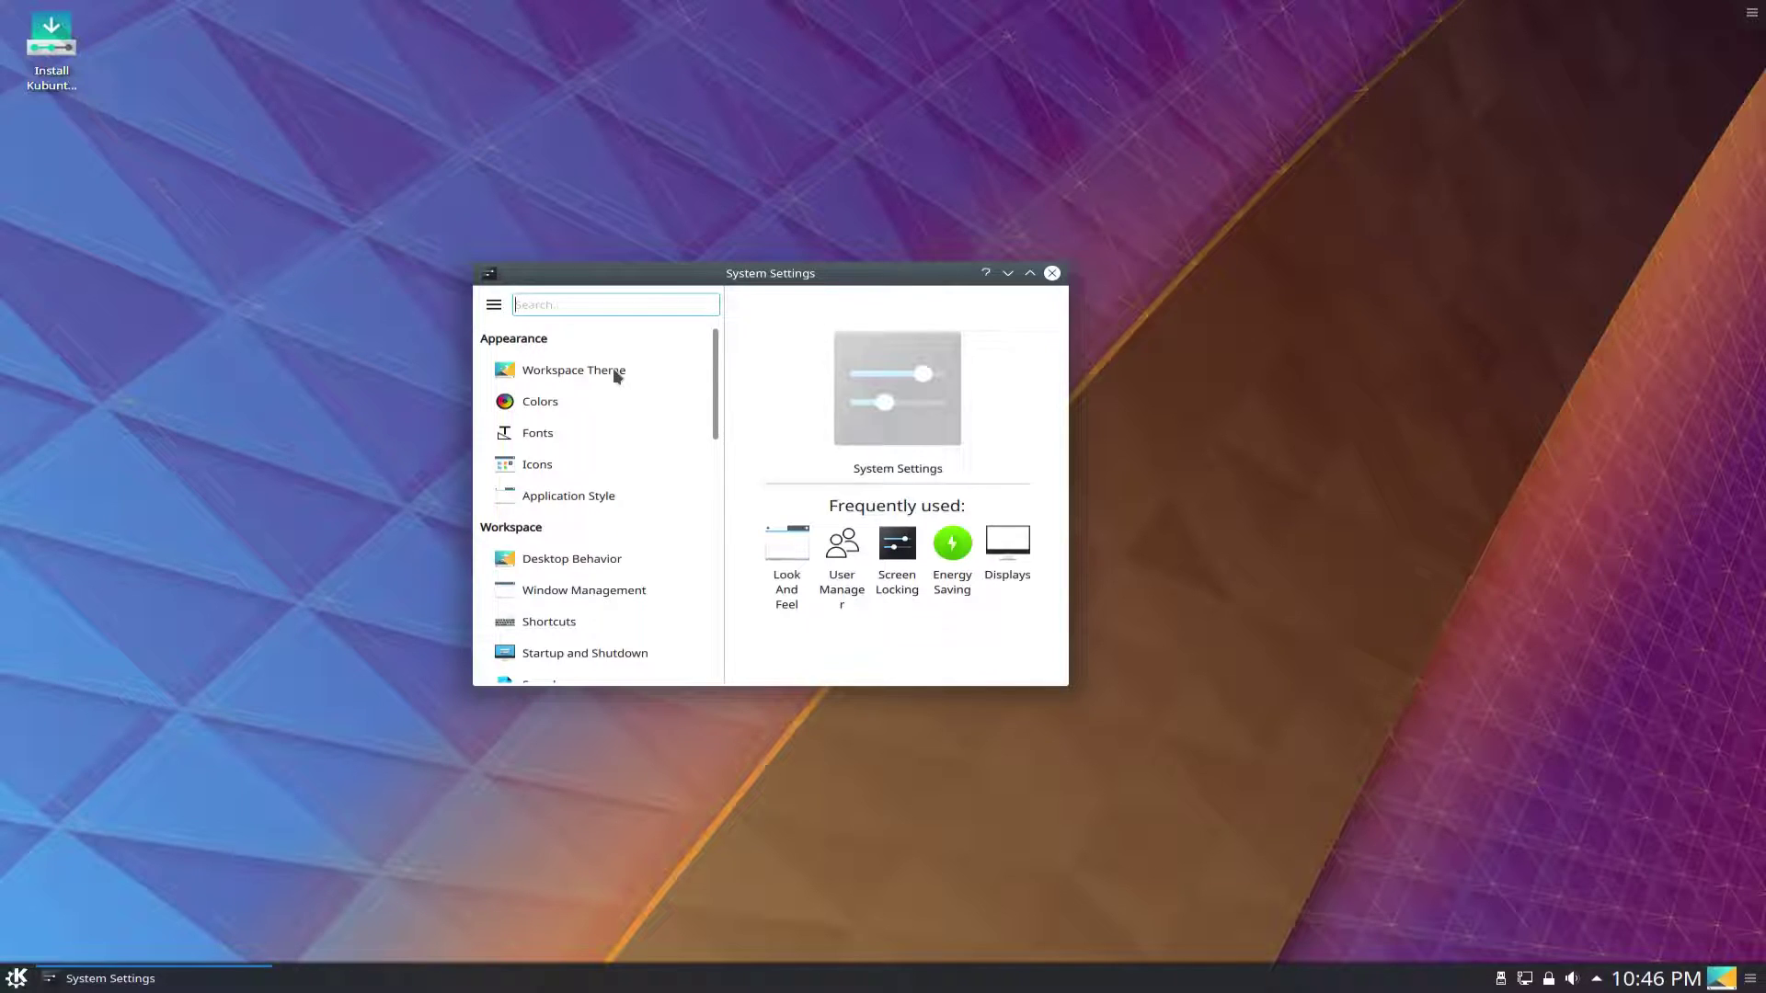
mouse_move(615, 368)
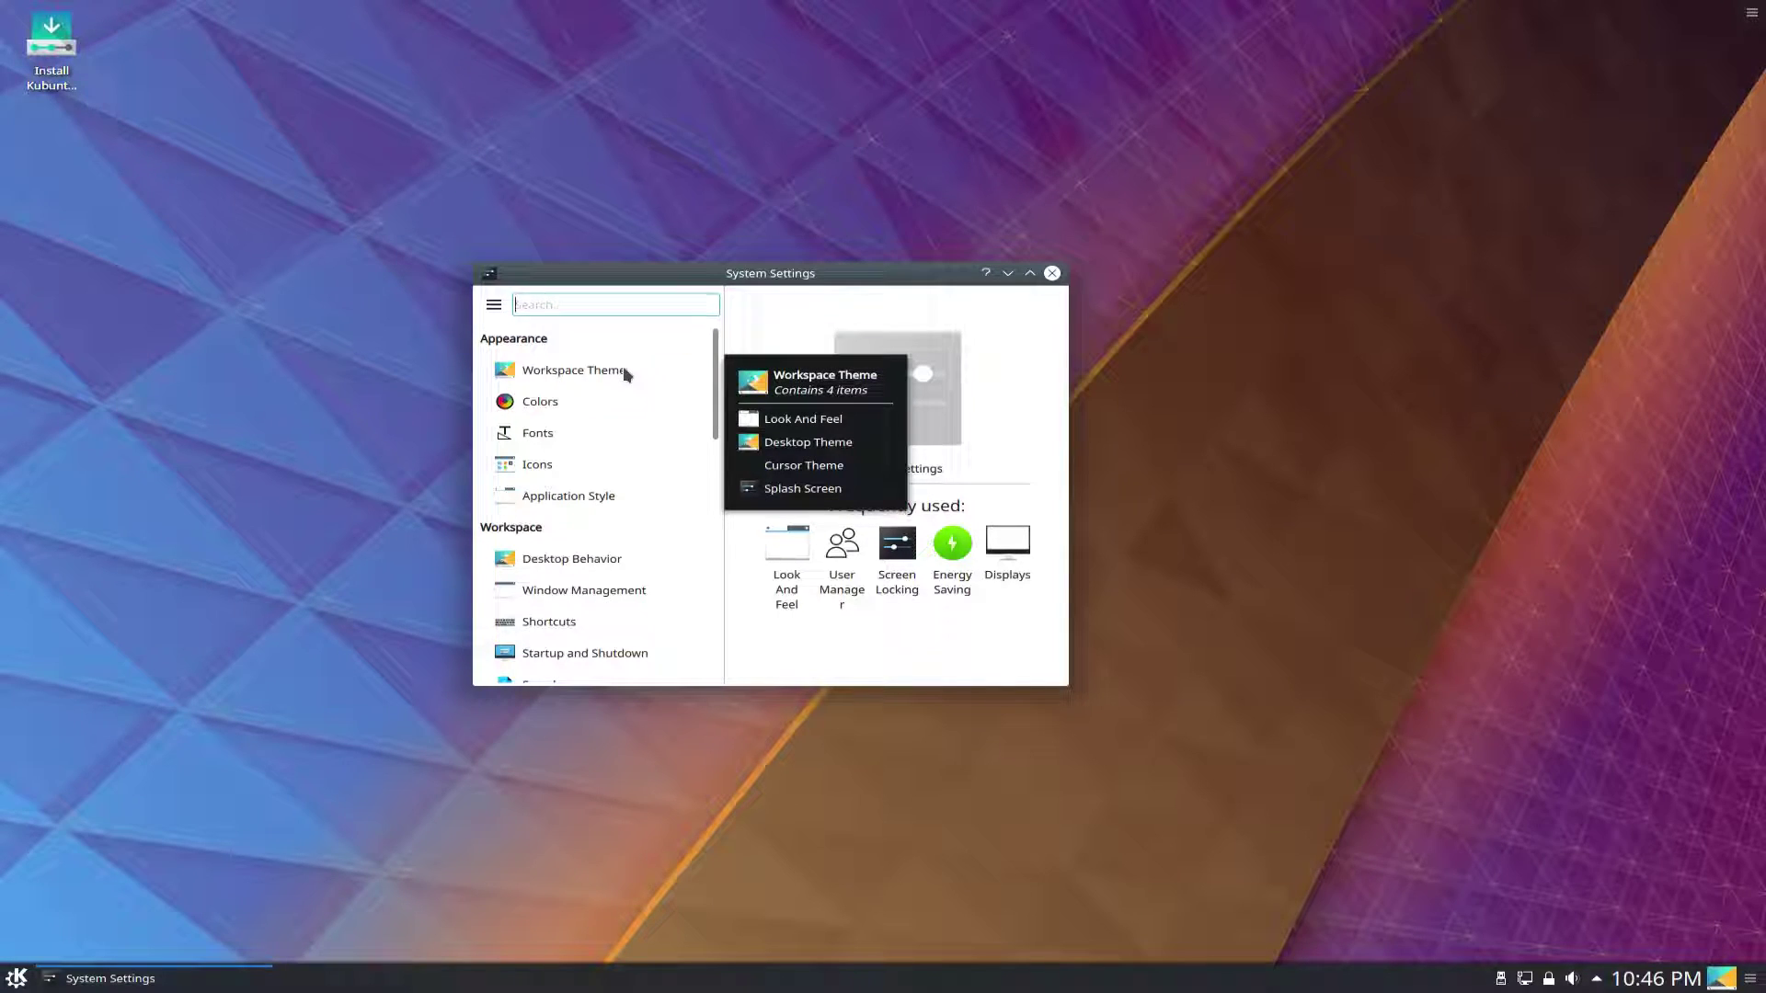
scroll(605, 484, "down", 15)
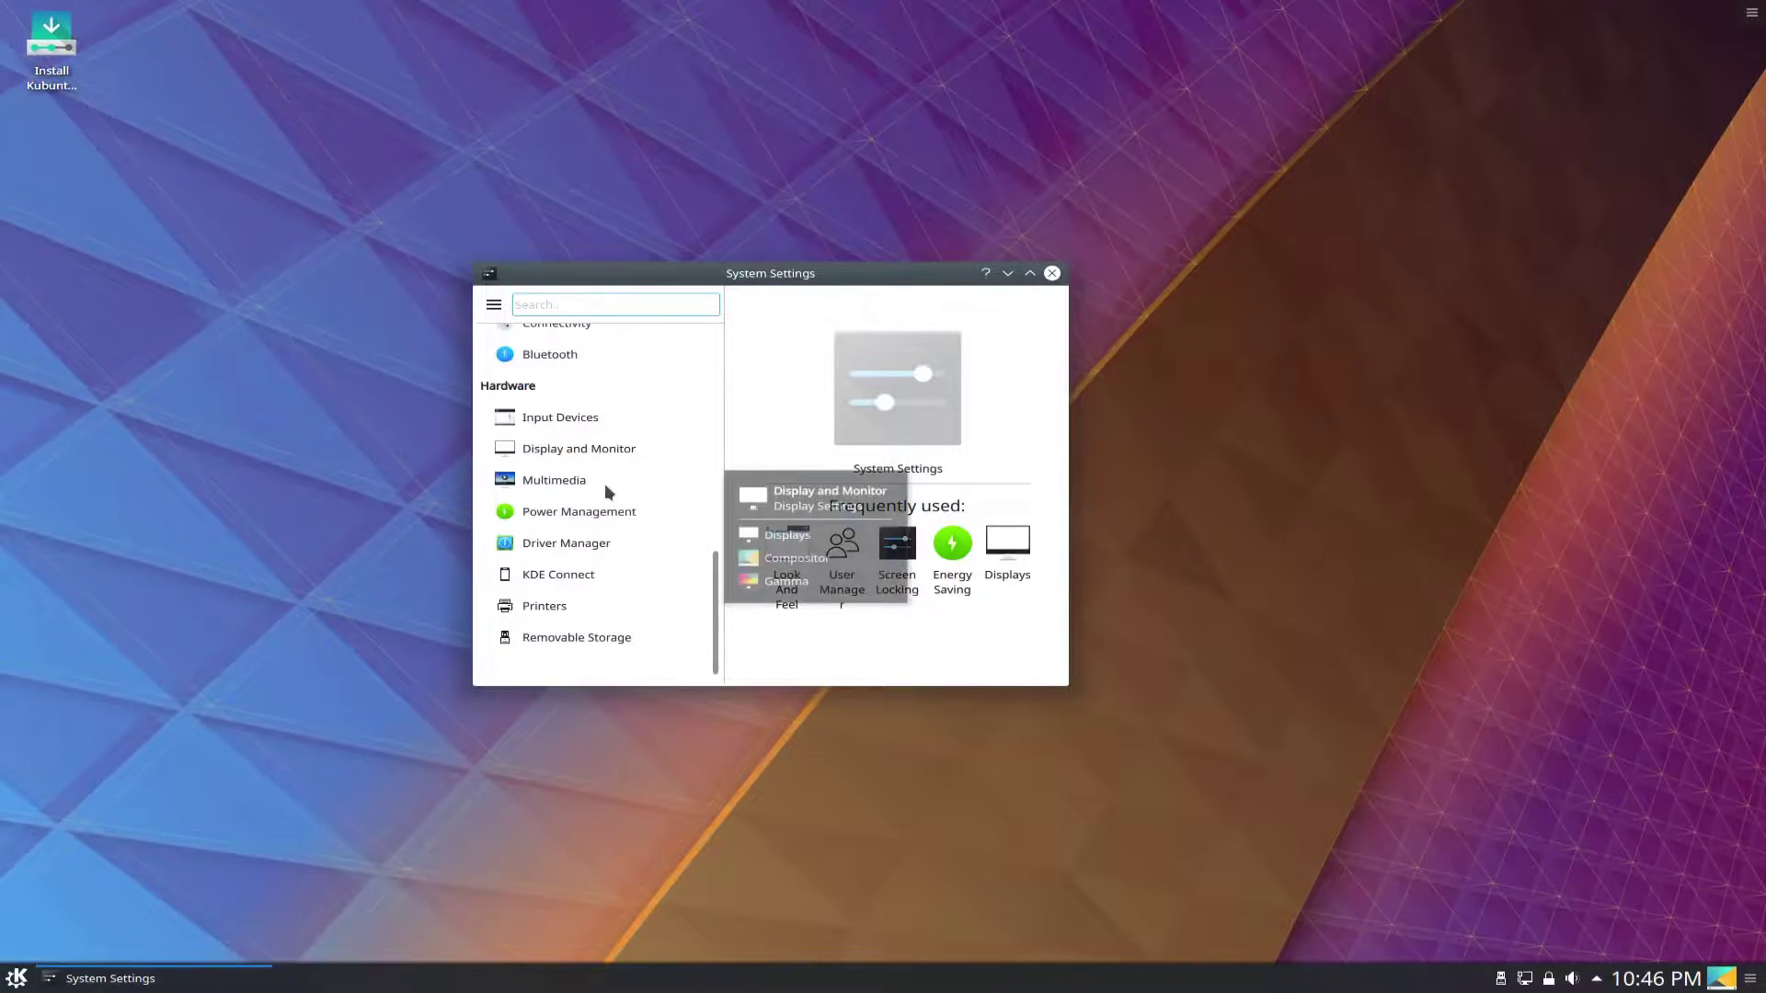
Set the HDMI-1 display to 1920x1080, apply it, and close System Settings.
left_click(604, 445)
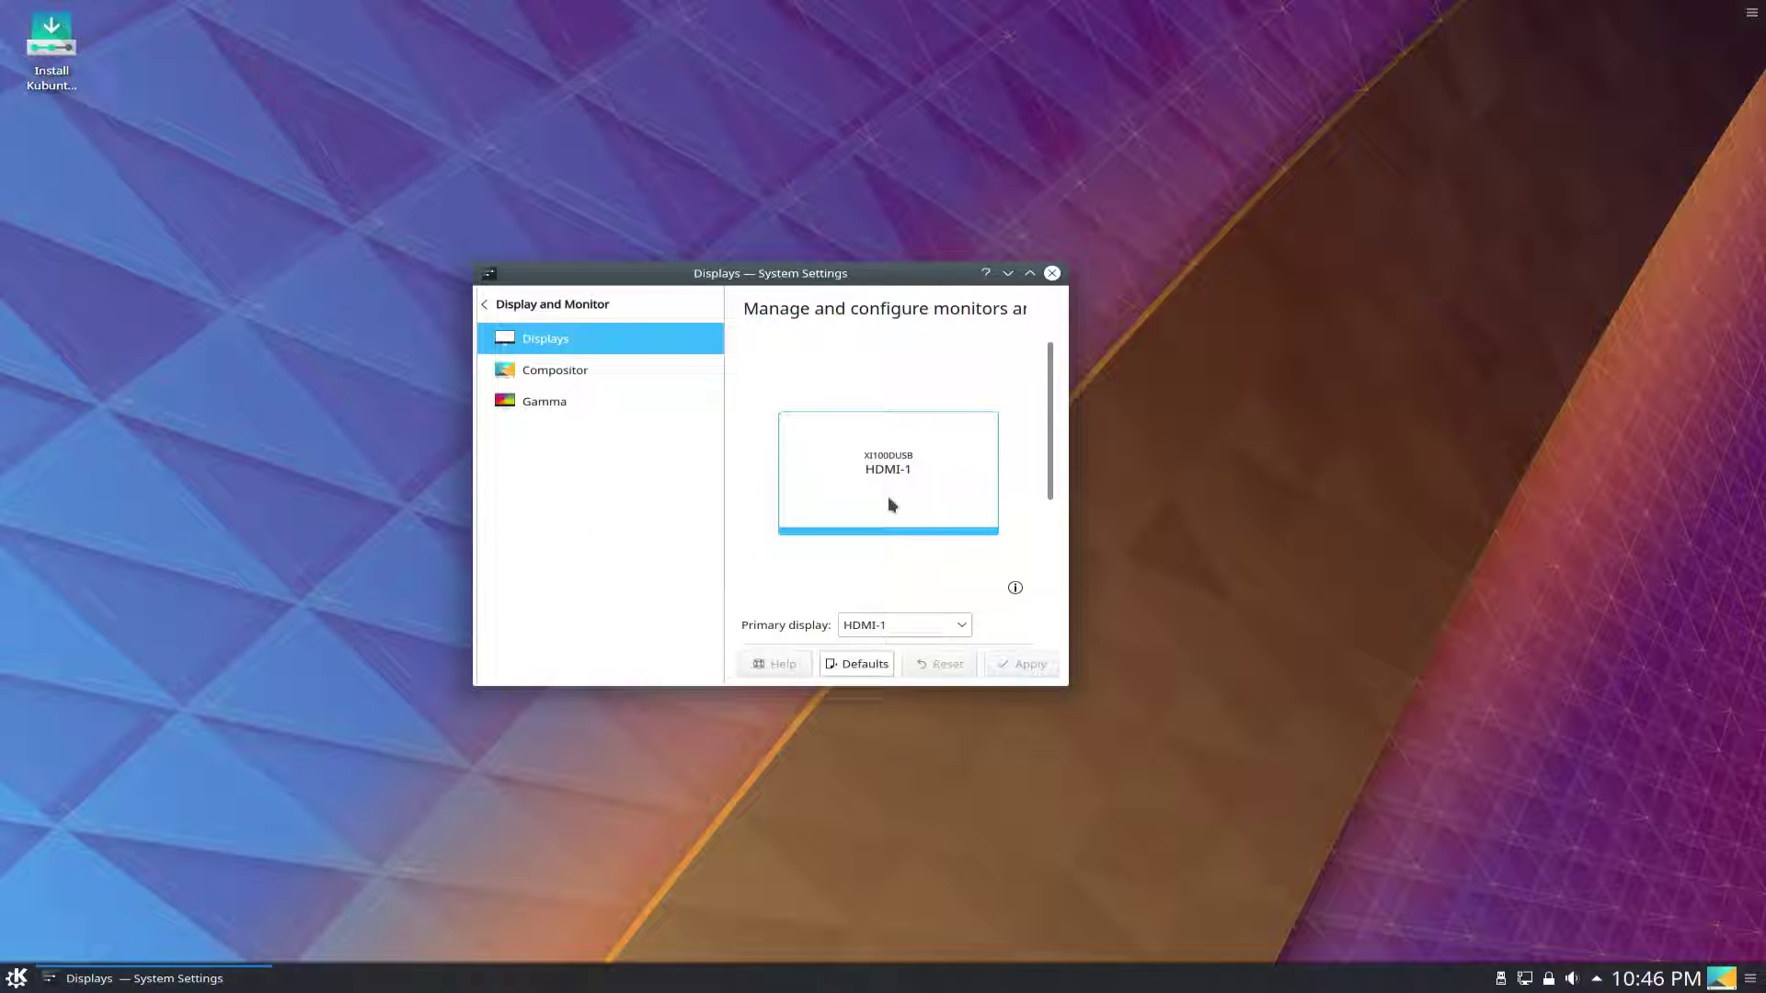
scroll(748, 493, "down", 5)
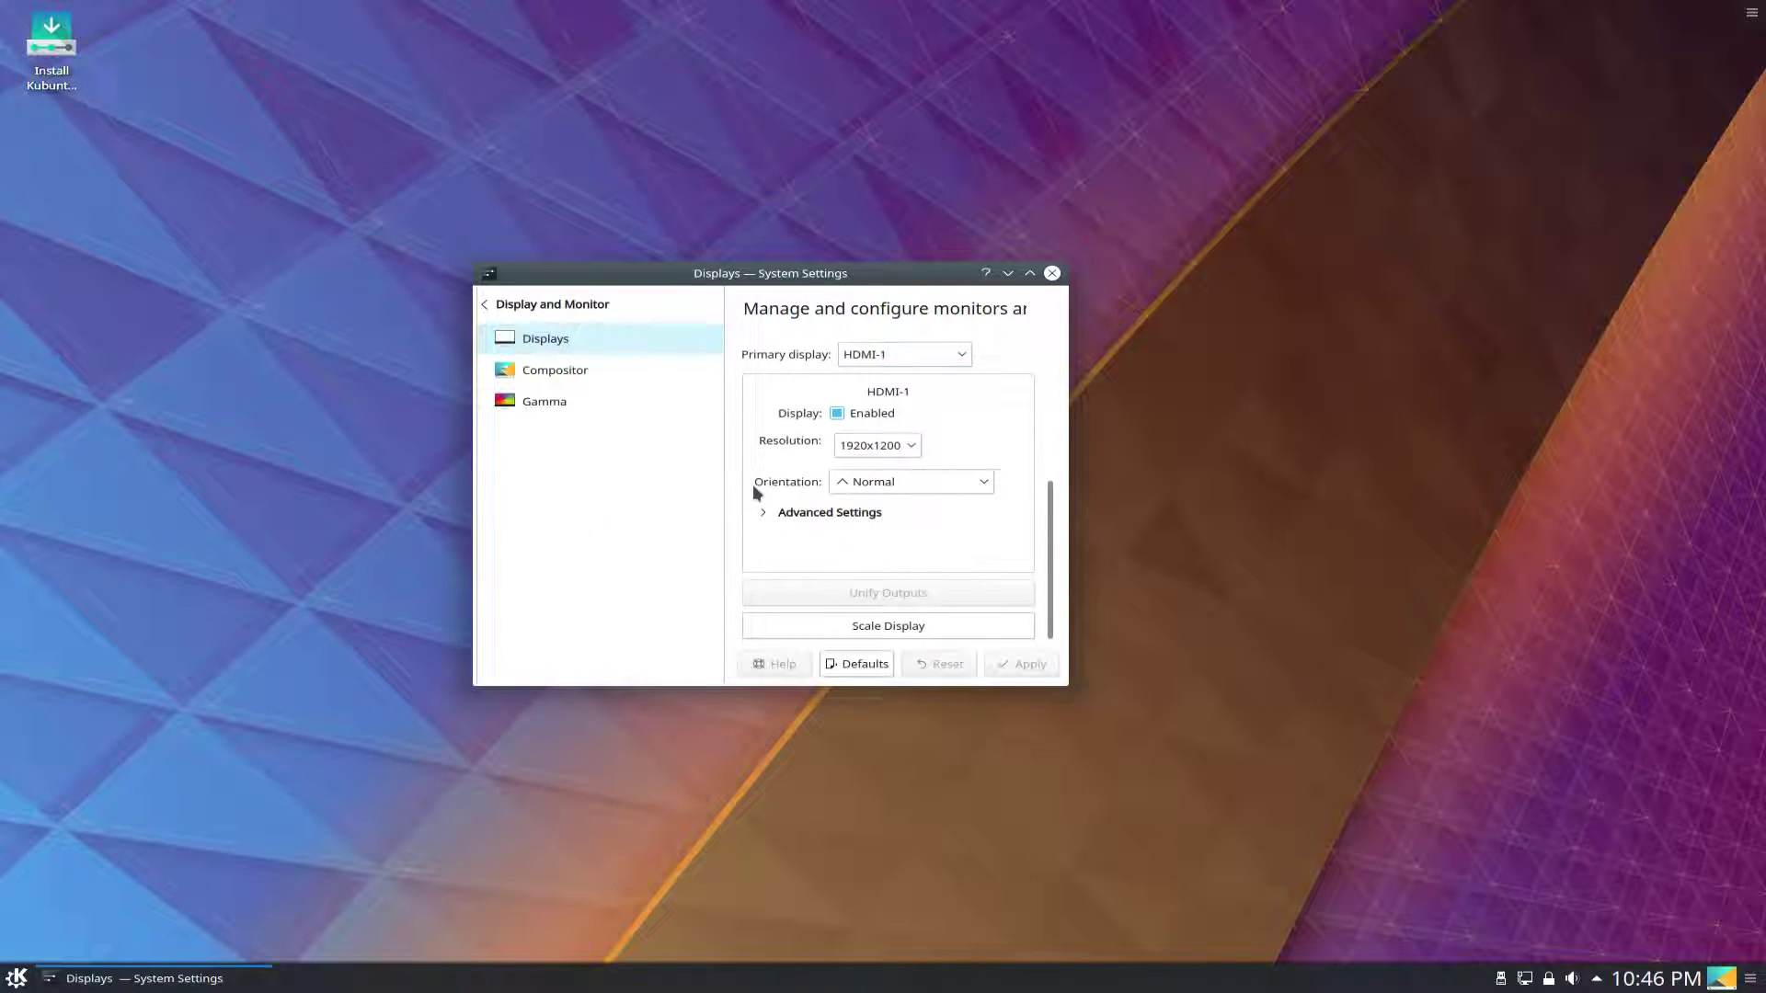
left_click(857, 451)
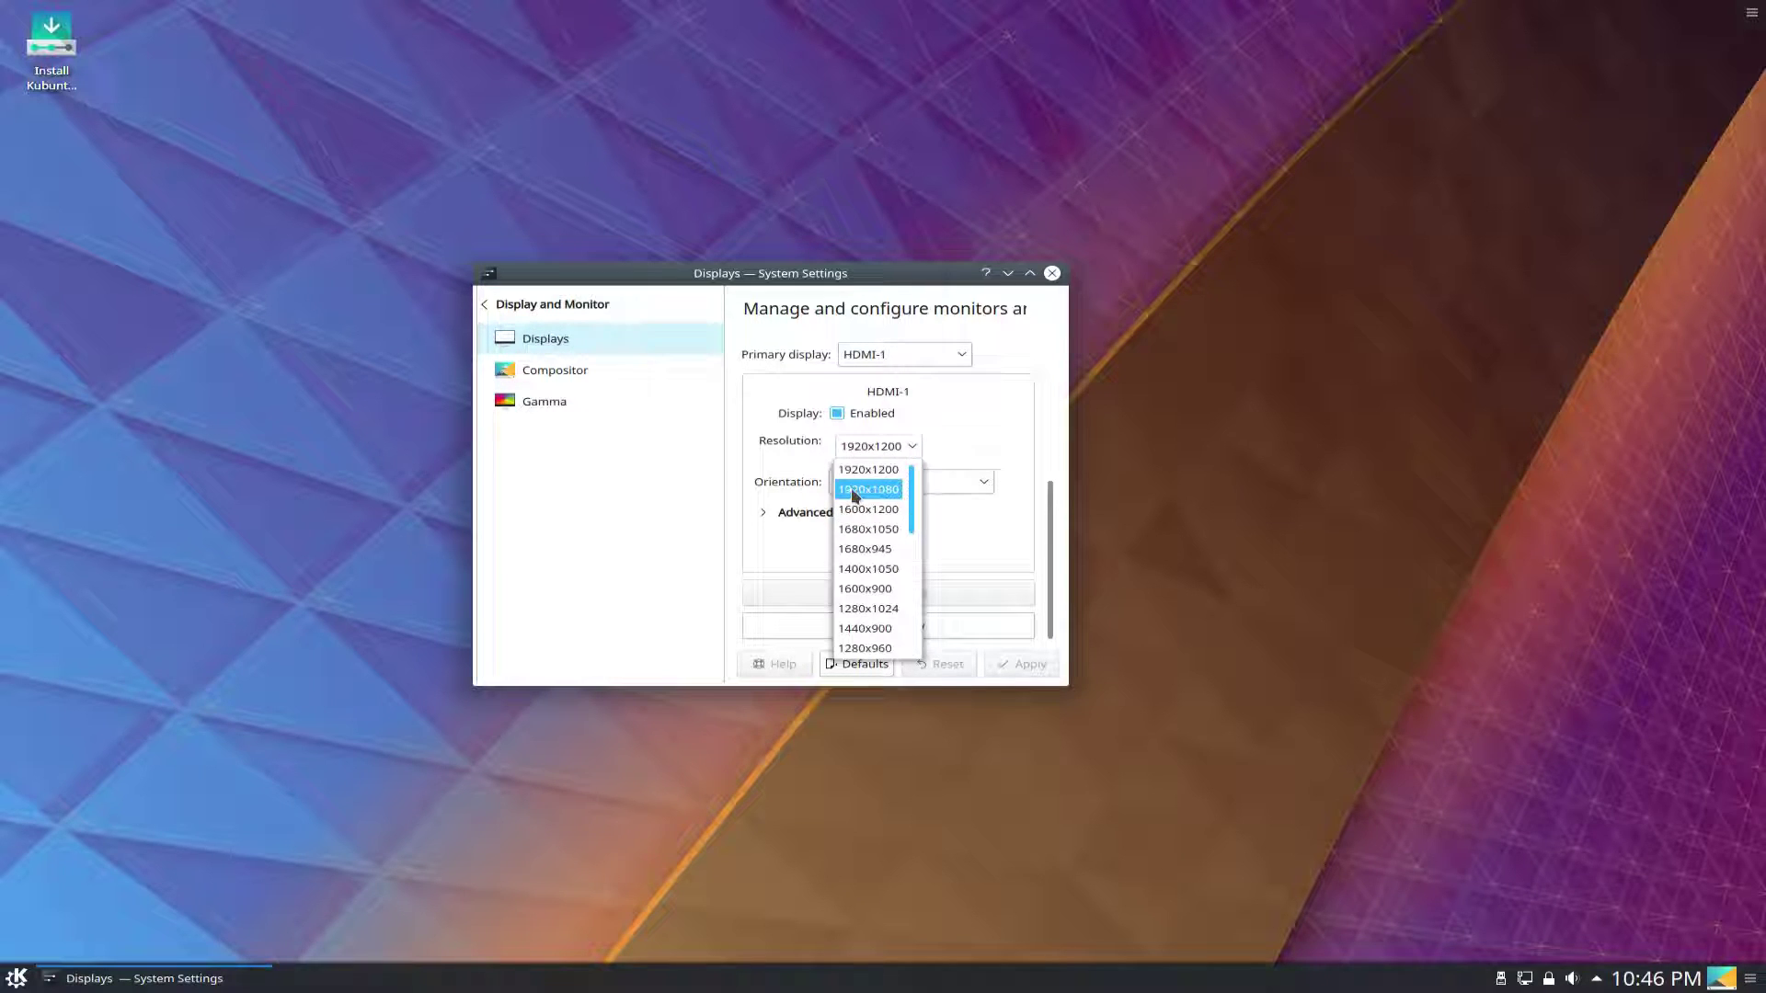
left_click(857, 492)
left_click(1005, 666)
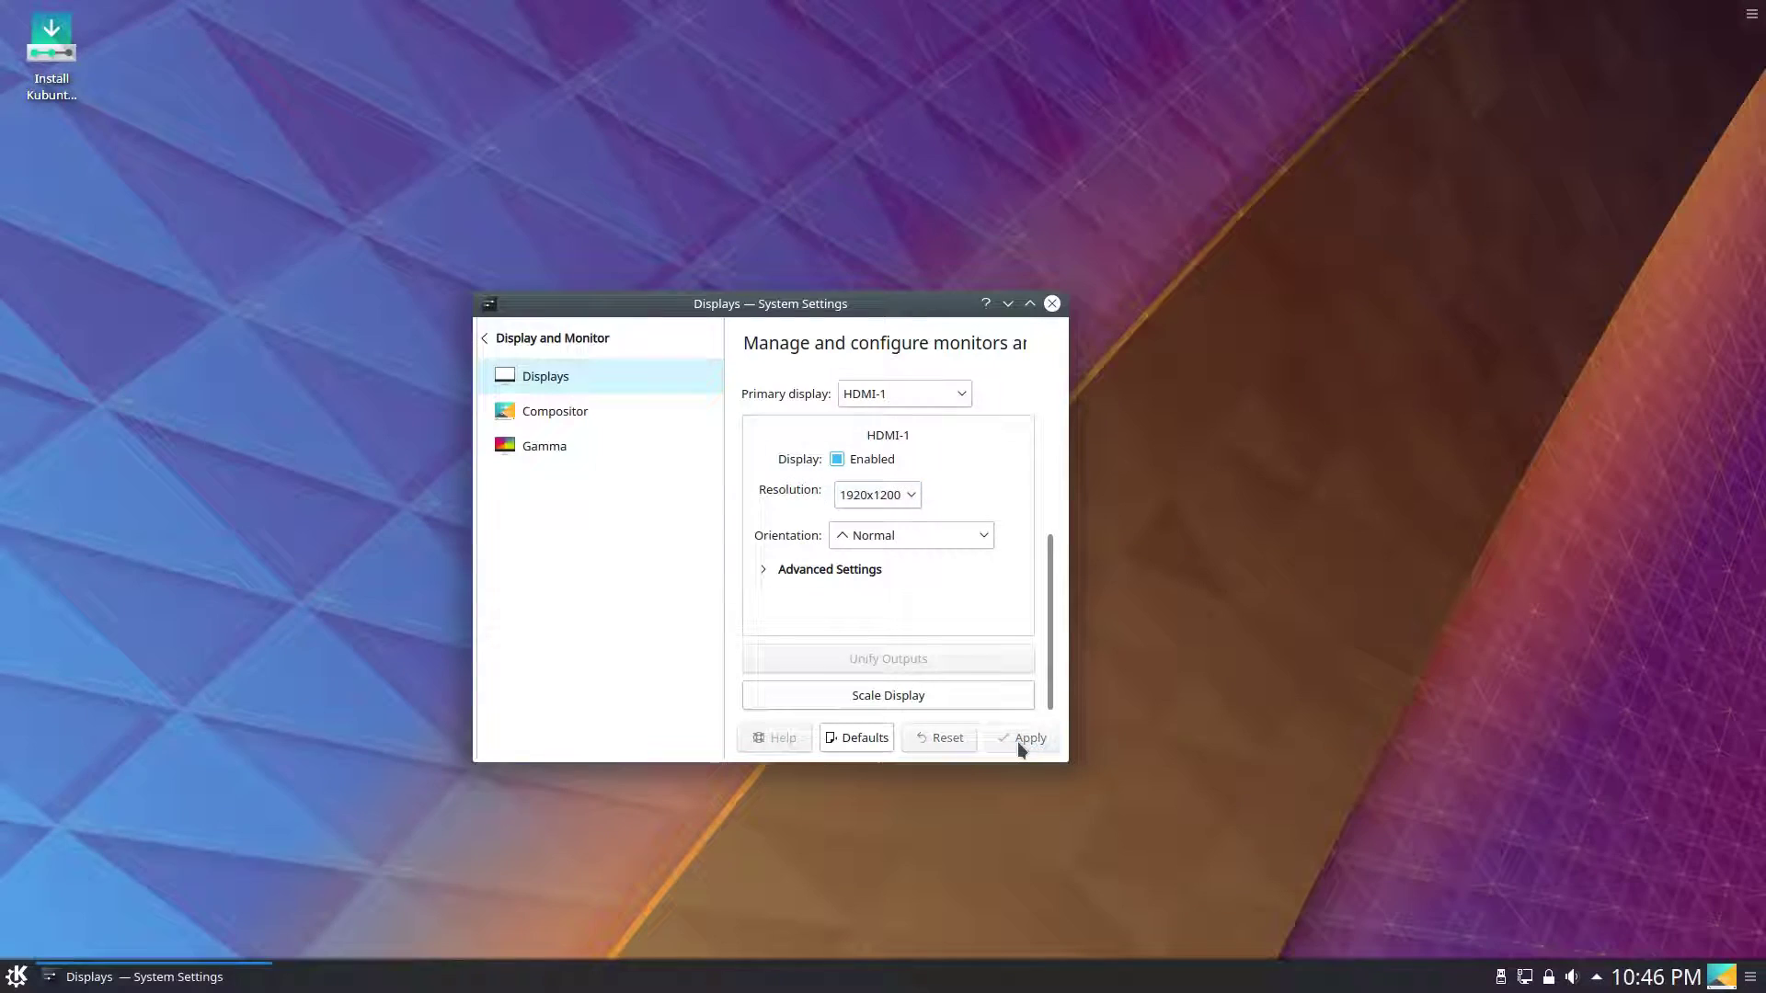
left_click(1052, 304)
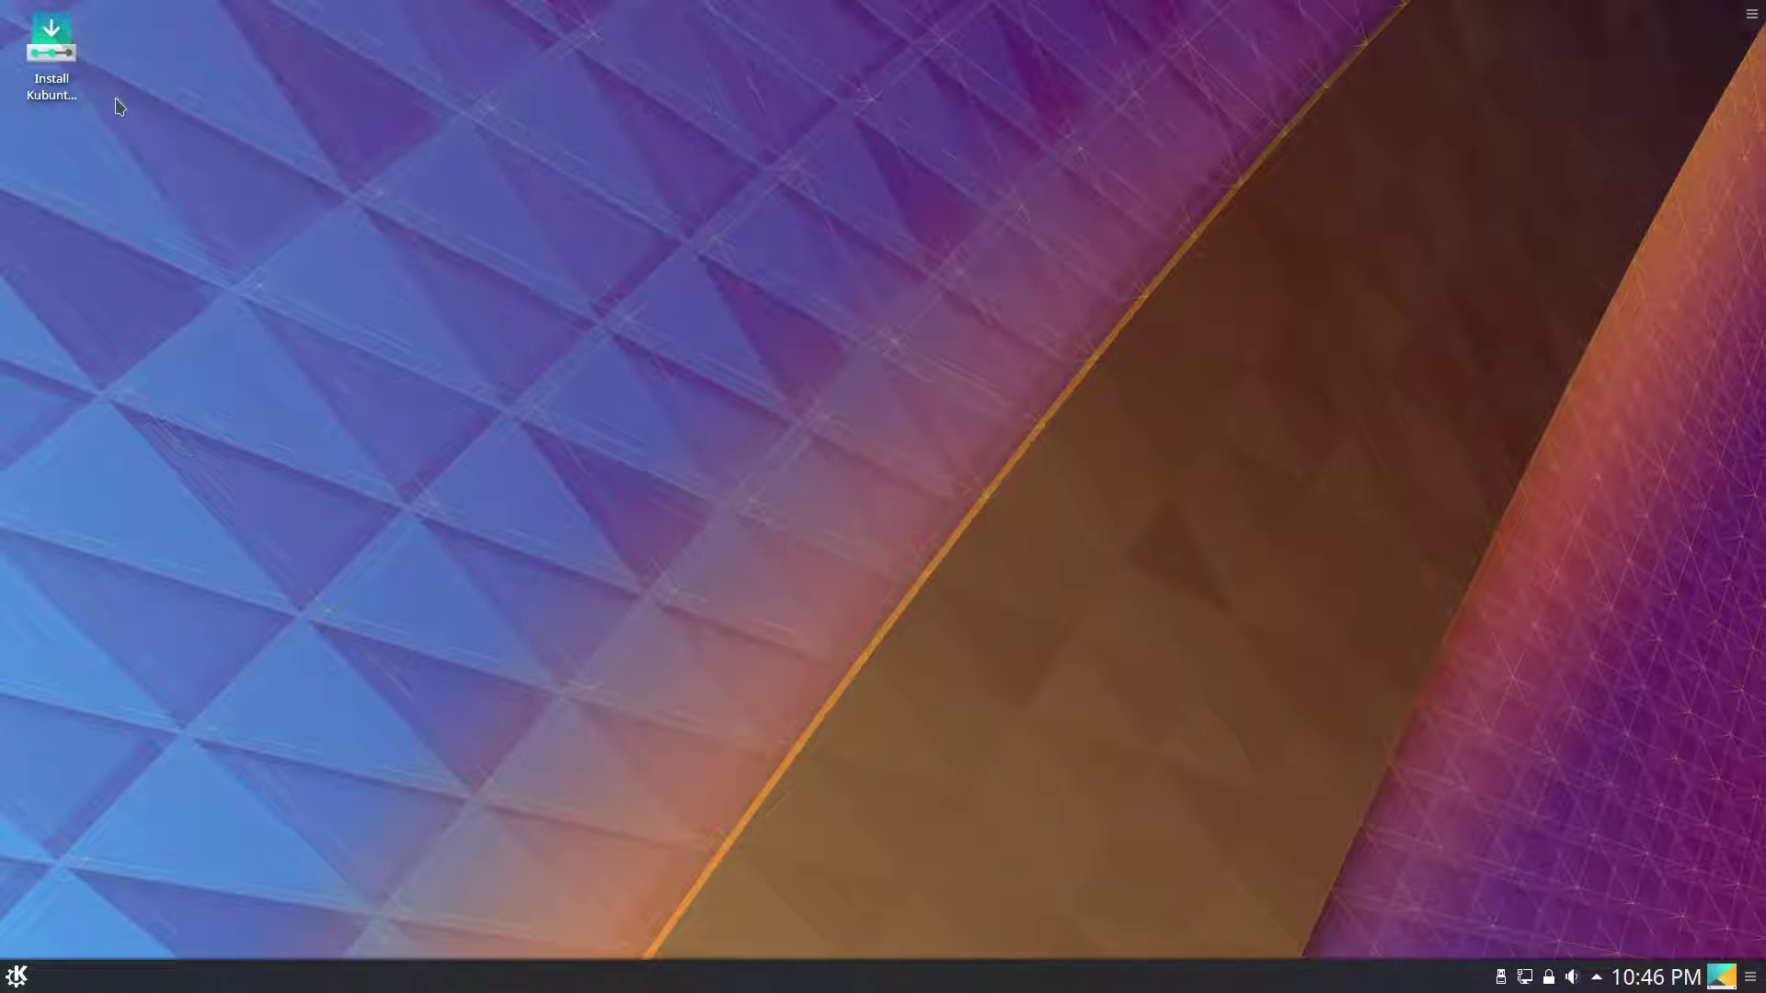
Start the installer from the Install Kubuntu desktop shortcut.
left_click(74, 39)
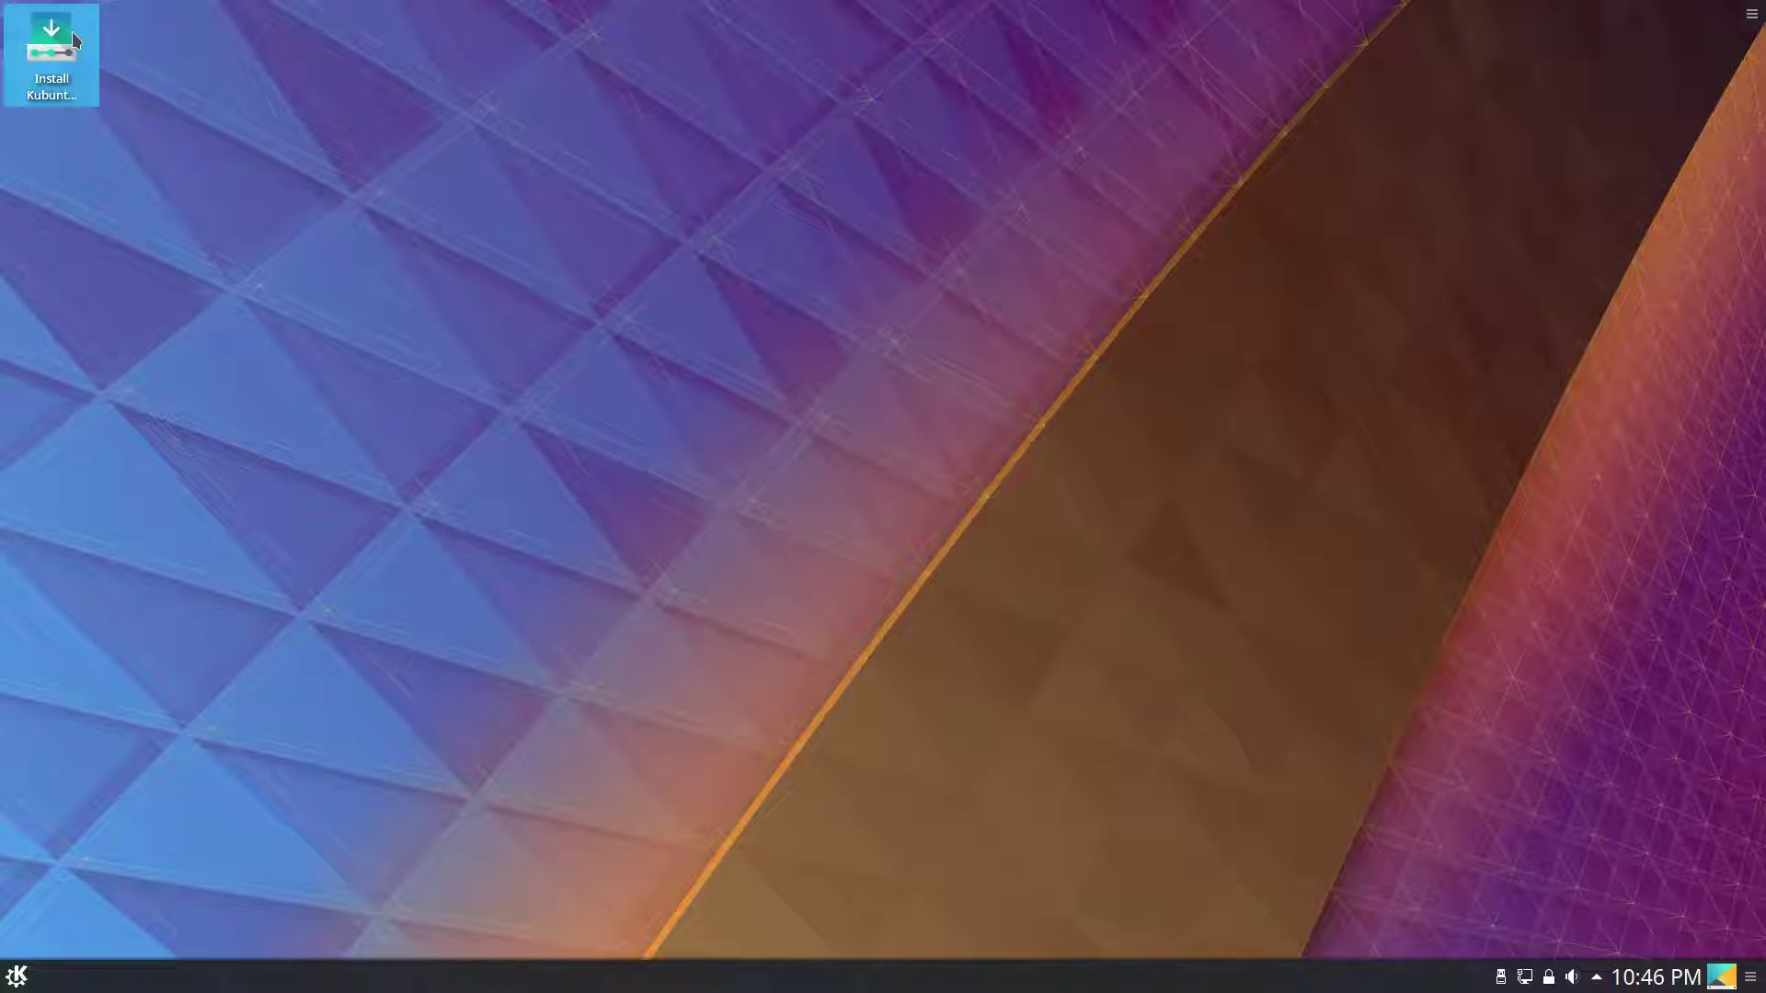
double_click(72, 31)
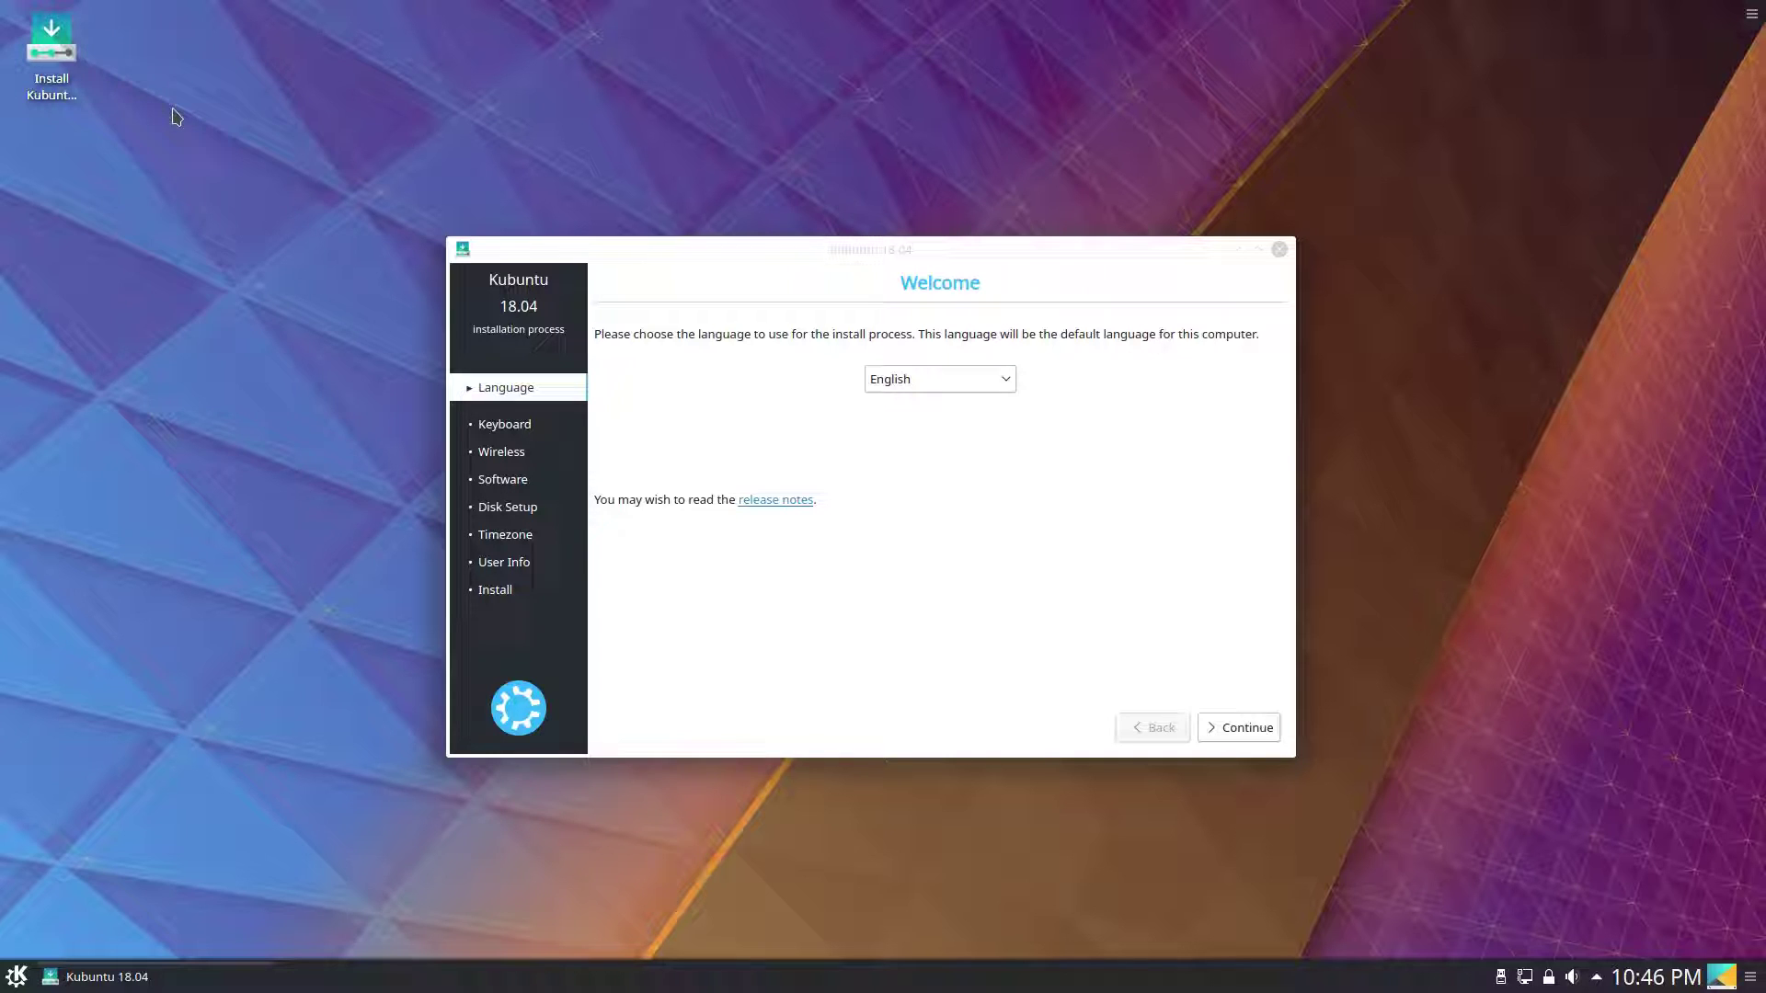
left_click(90, 66)
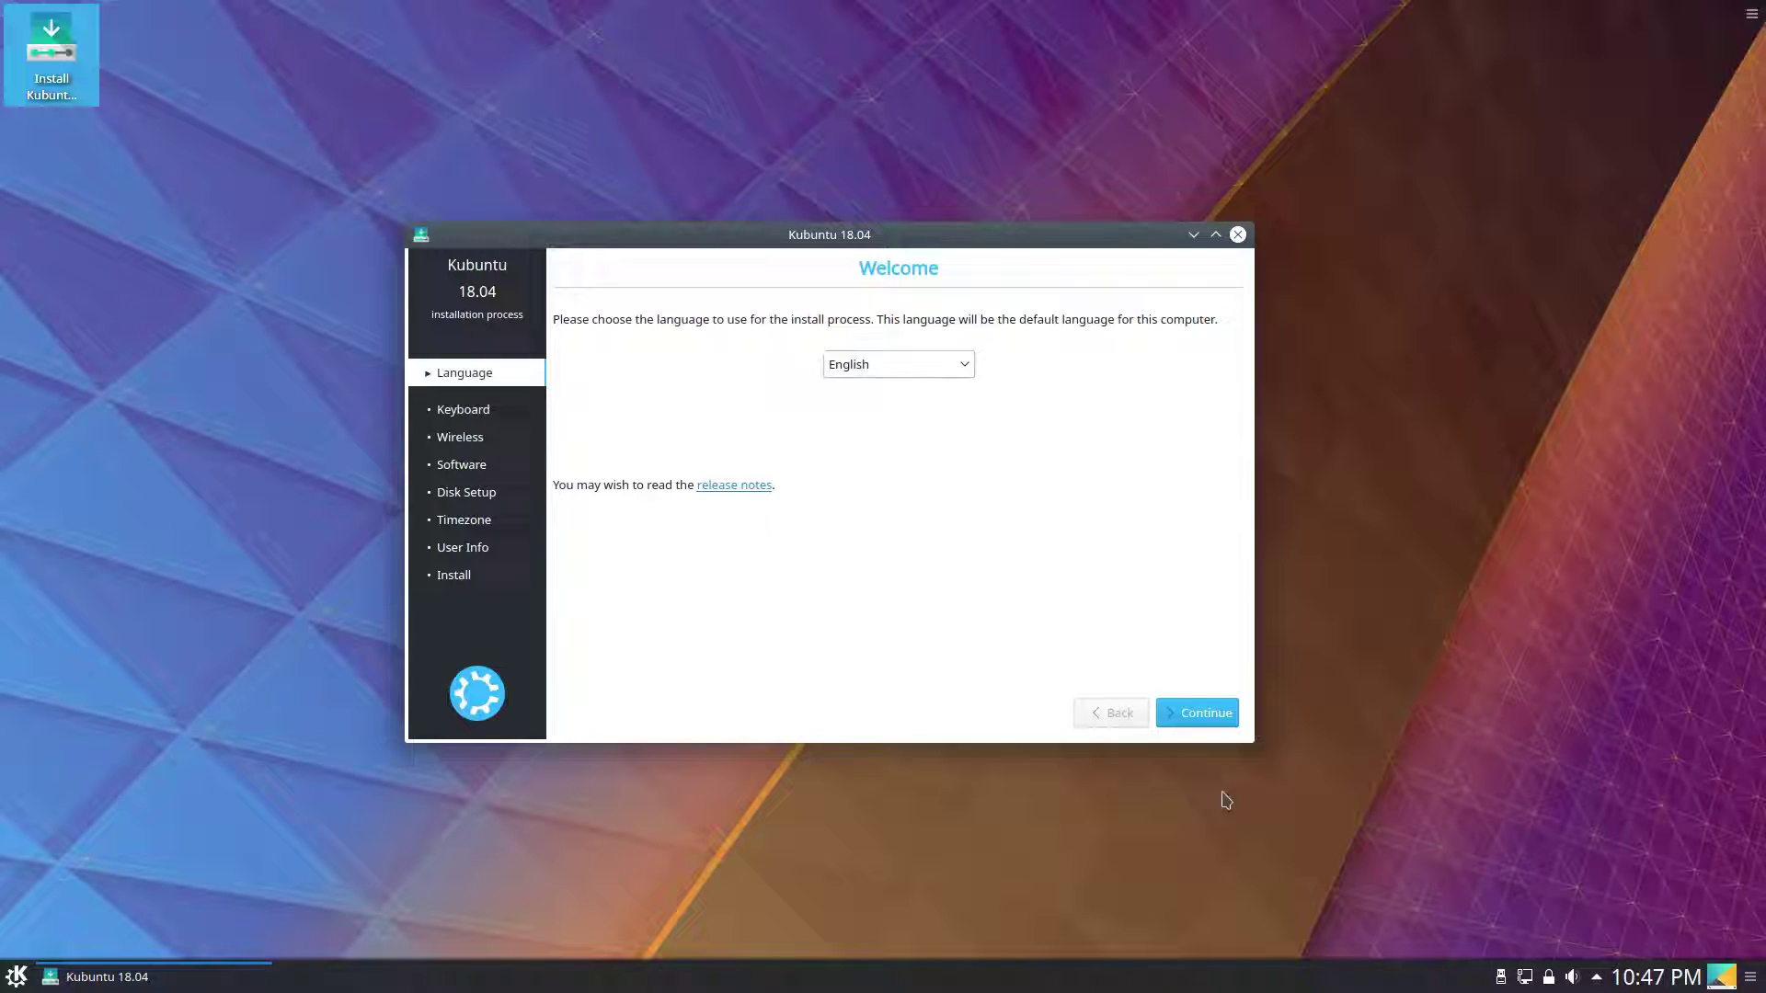
Accept the English language and keyboard layout pages, briefly checking available network connections.
left_click(1208, 715)
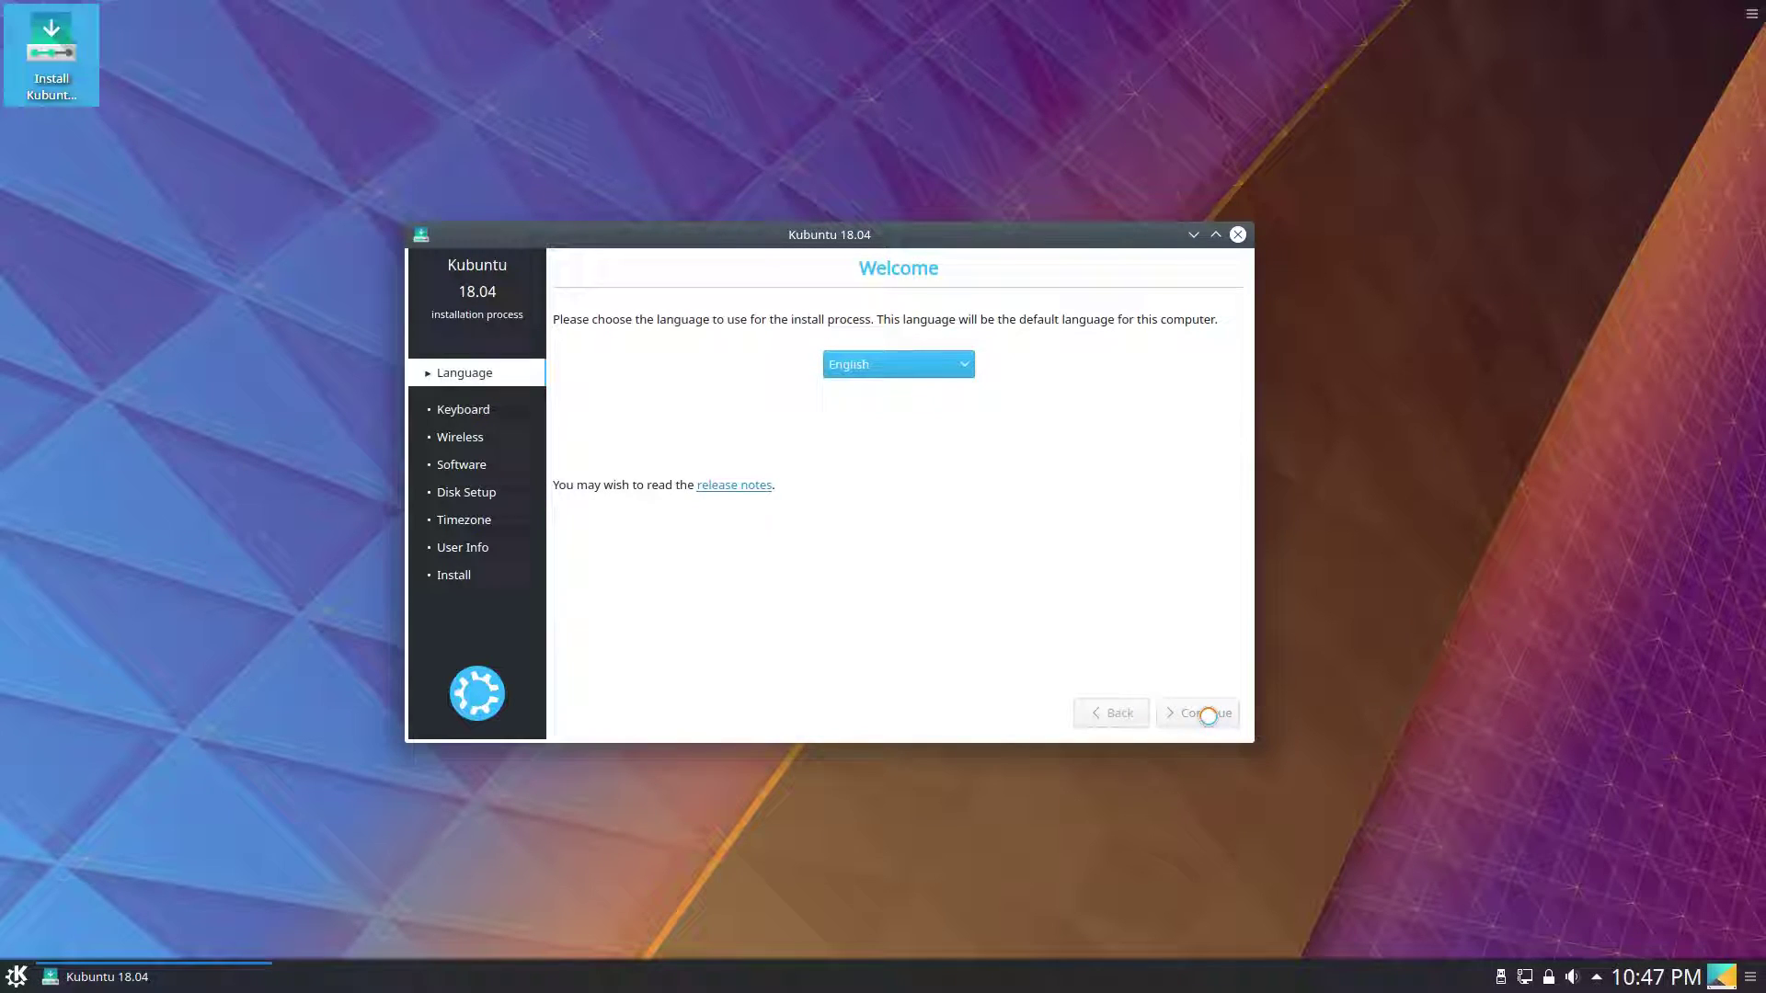
left_click(1208, 718)
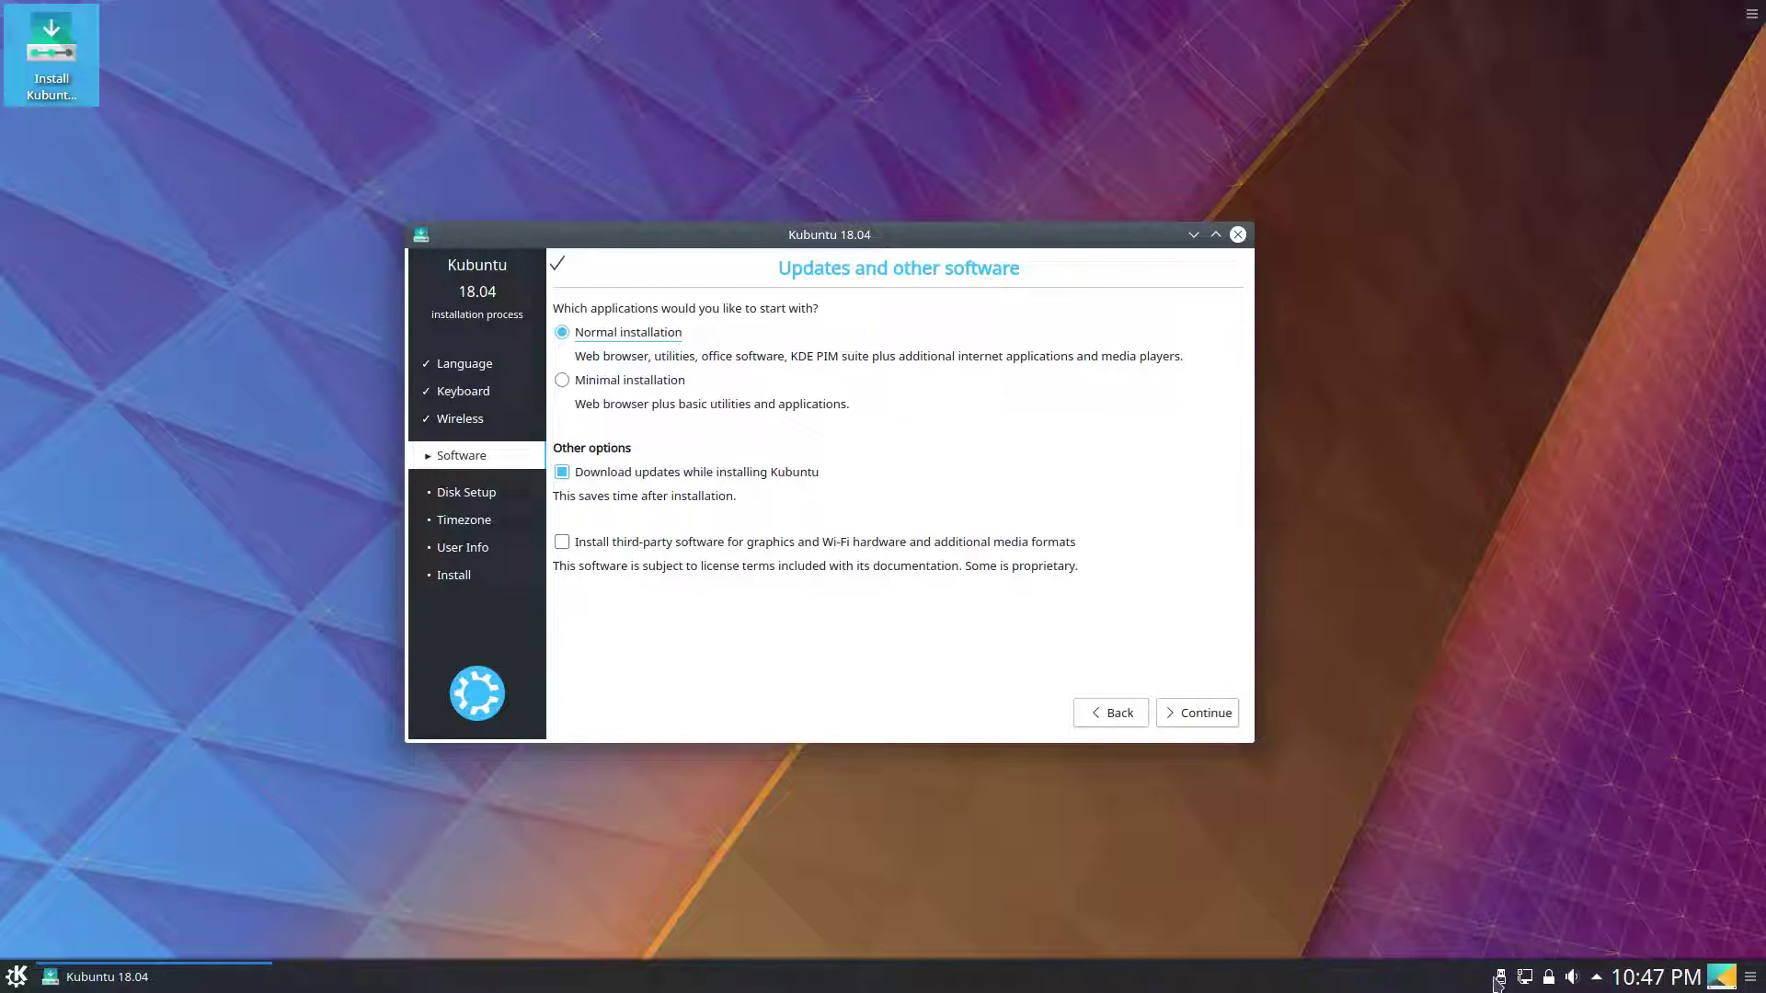
left_click(1525, 976)
key("Escape")
Choose Normal installation with third-party software and continue to disk setup.
left_click(616, 331)
left_click(806, 554)
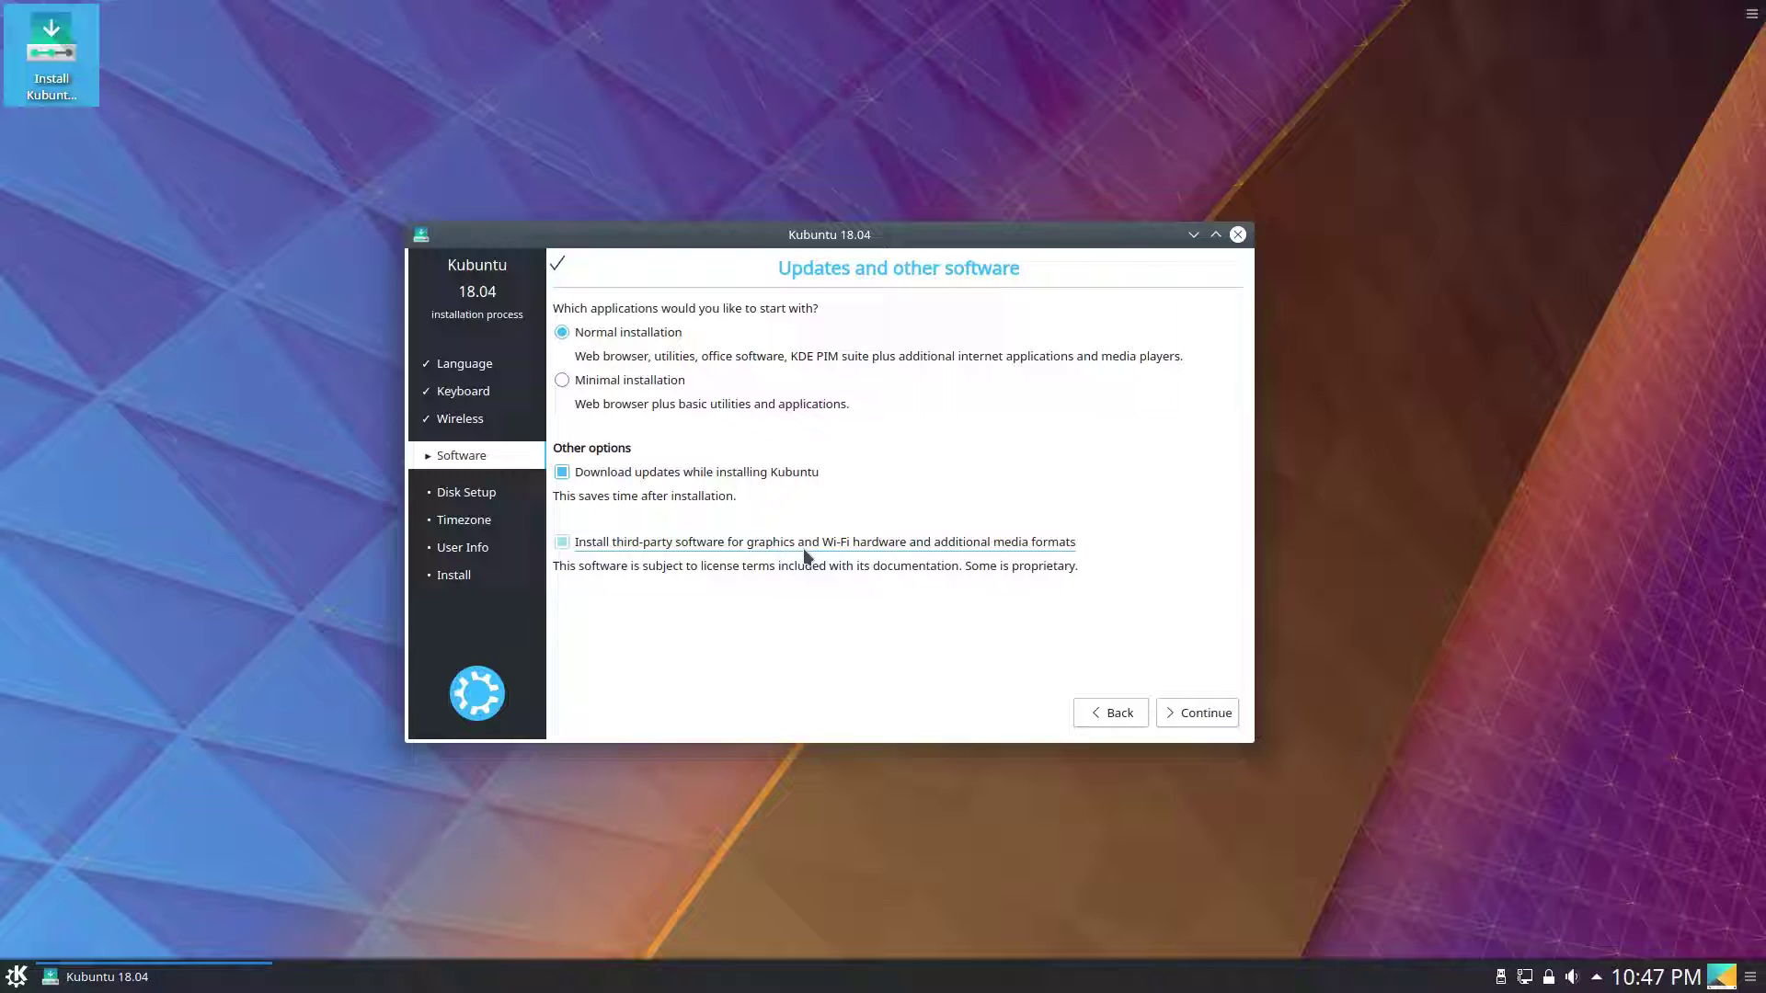
left_click(1194, 720)
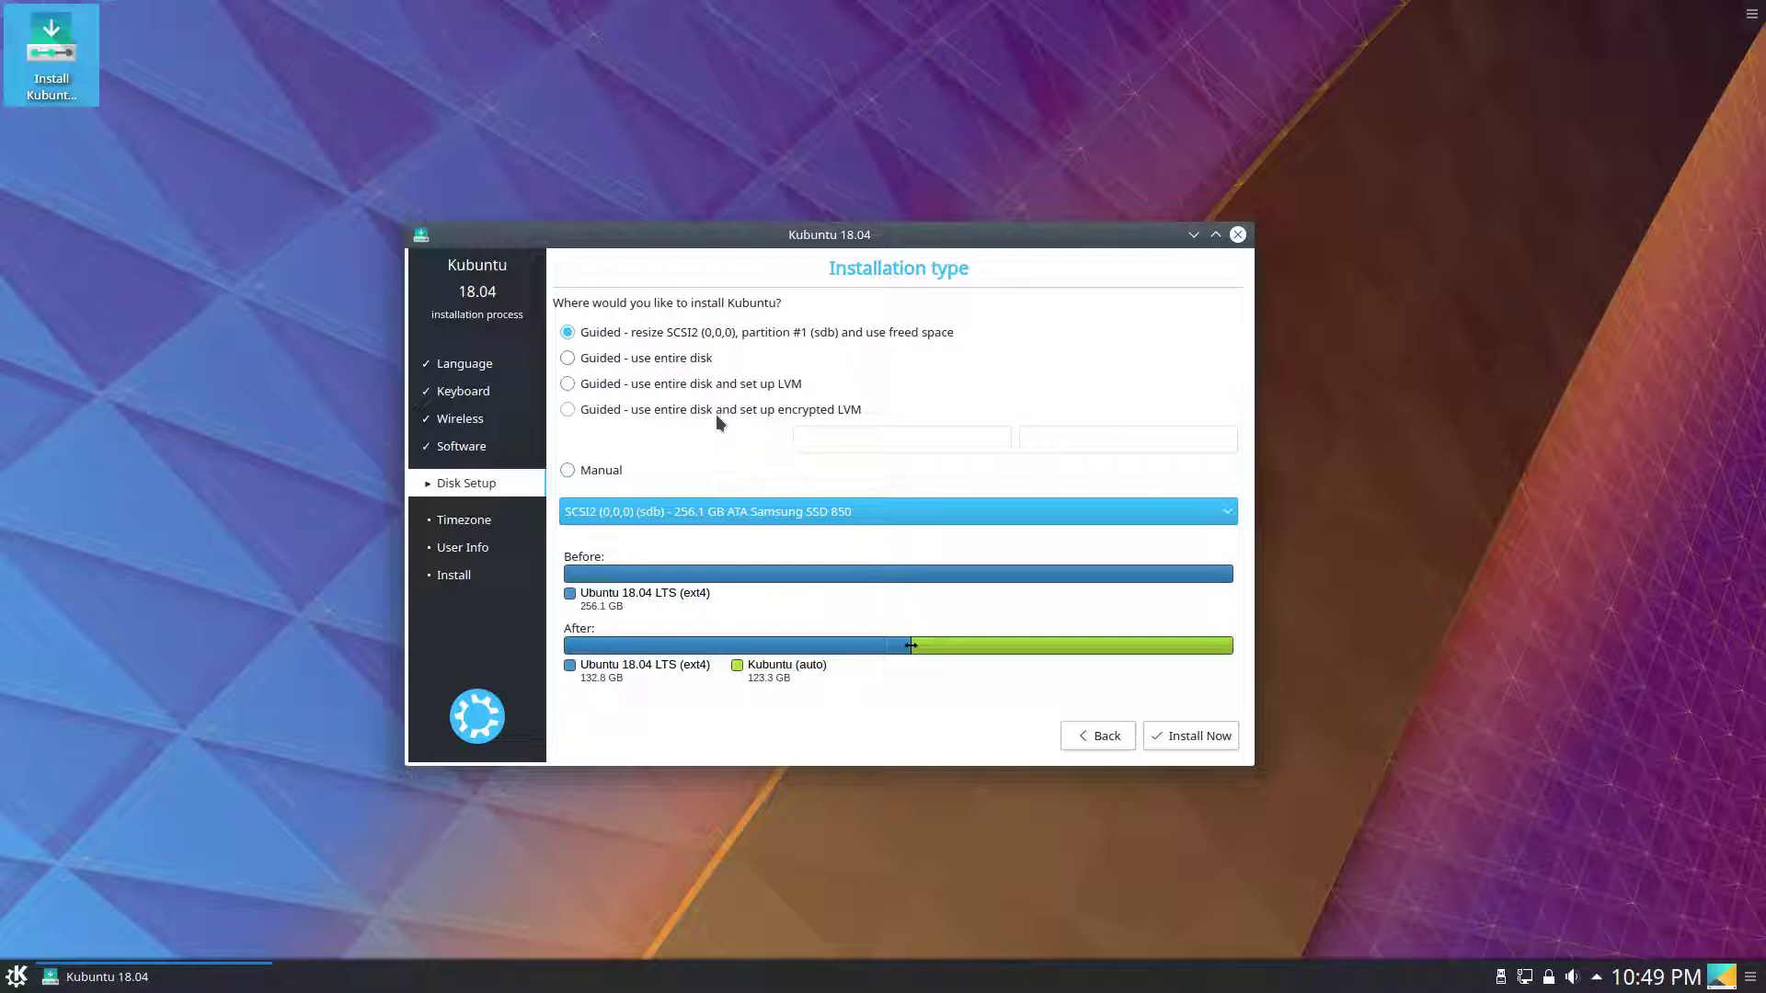
Choose manual partitioning and set /dev/sdb1 to be formatted as ext4.
left_click(604, 472)
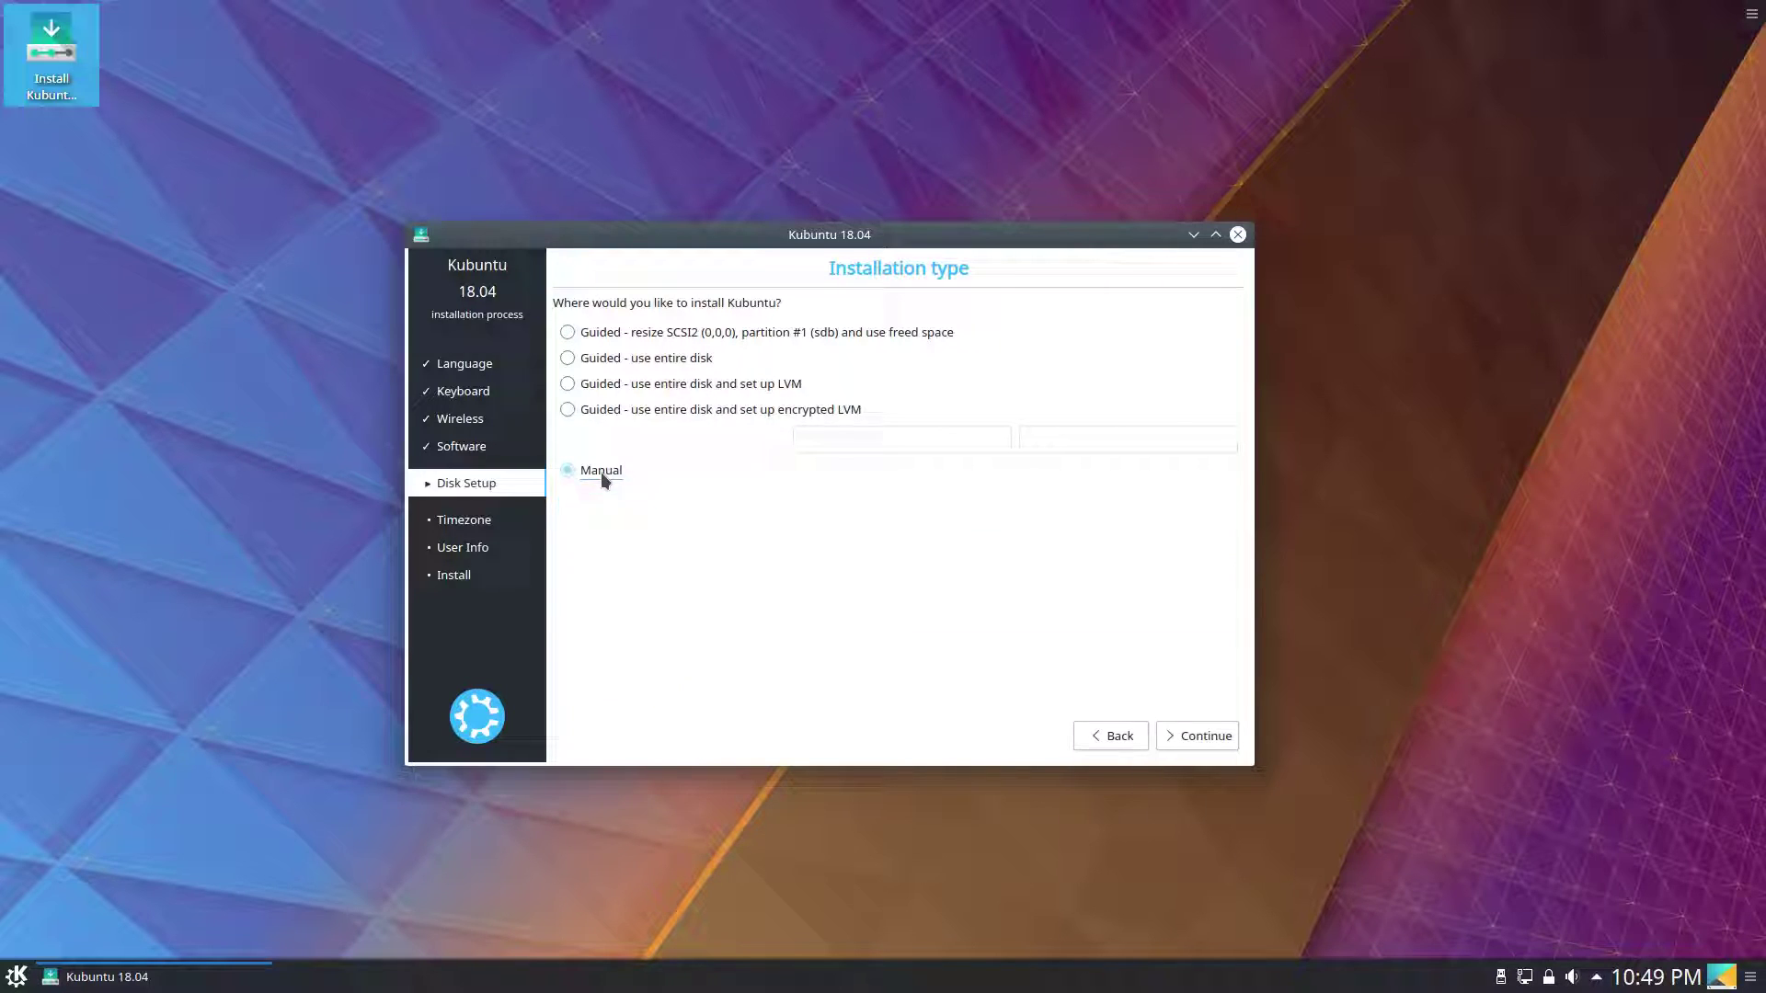
left_click(1227, 745)
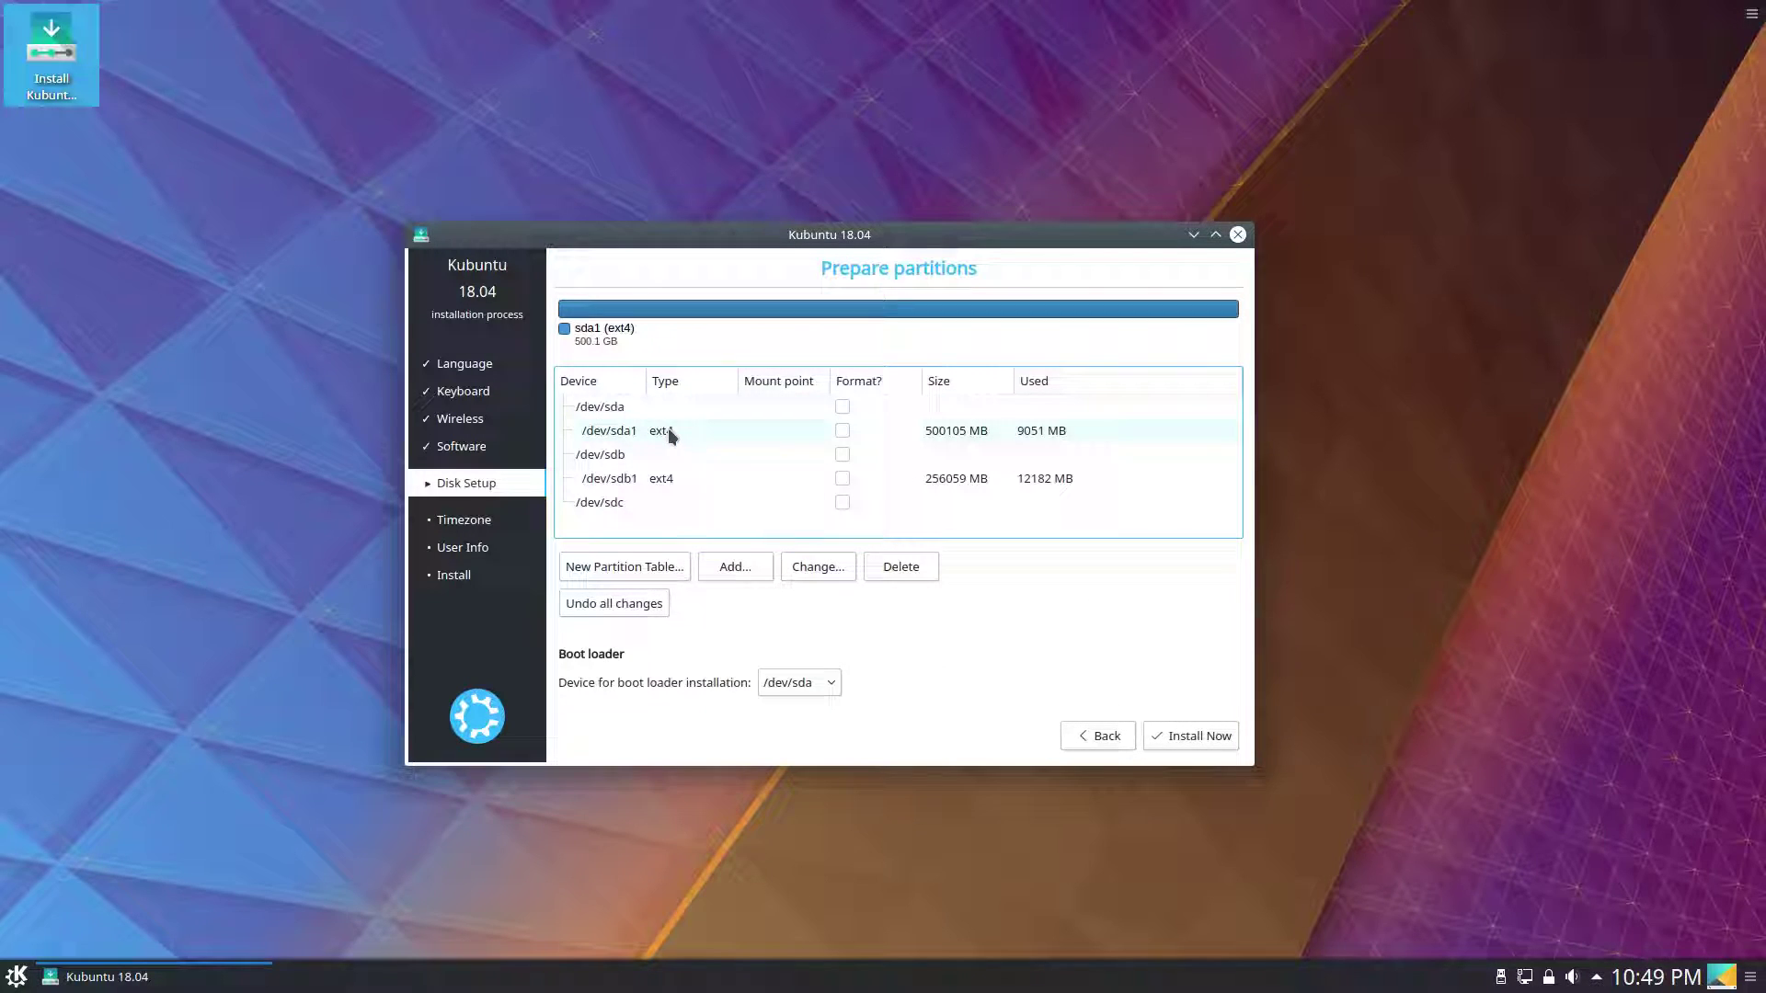
left_click(670, 486)
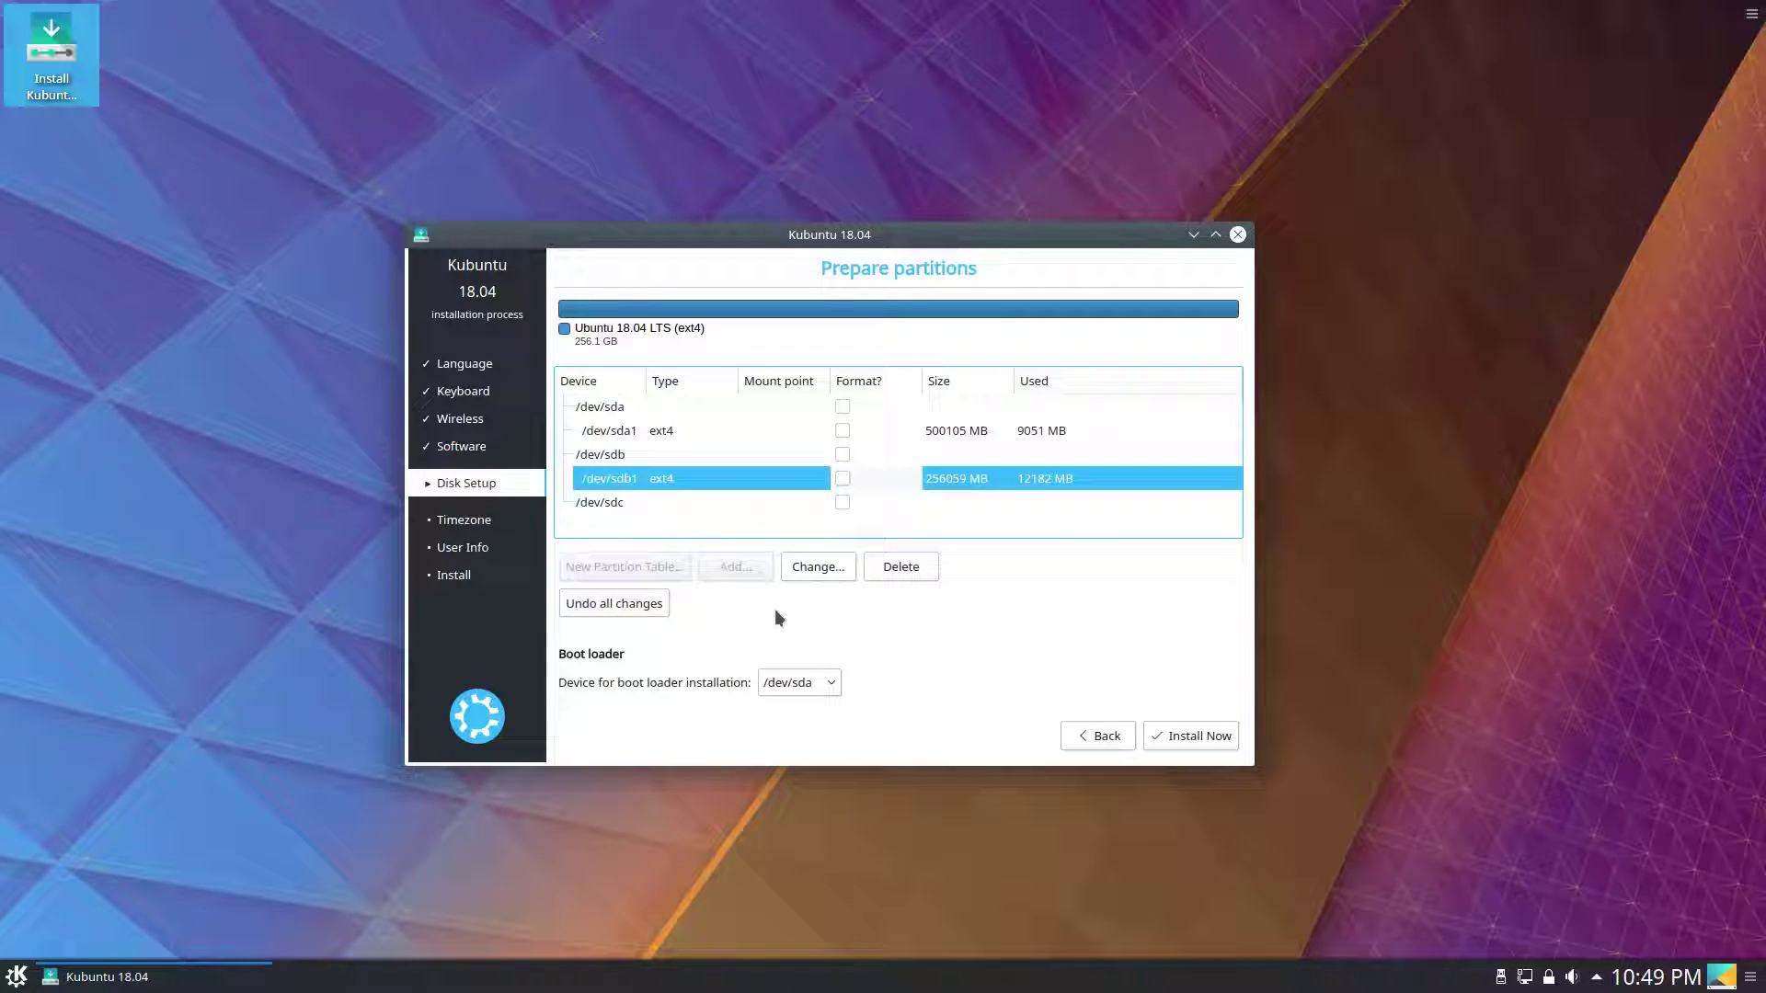
left_click(837, 572)
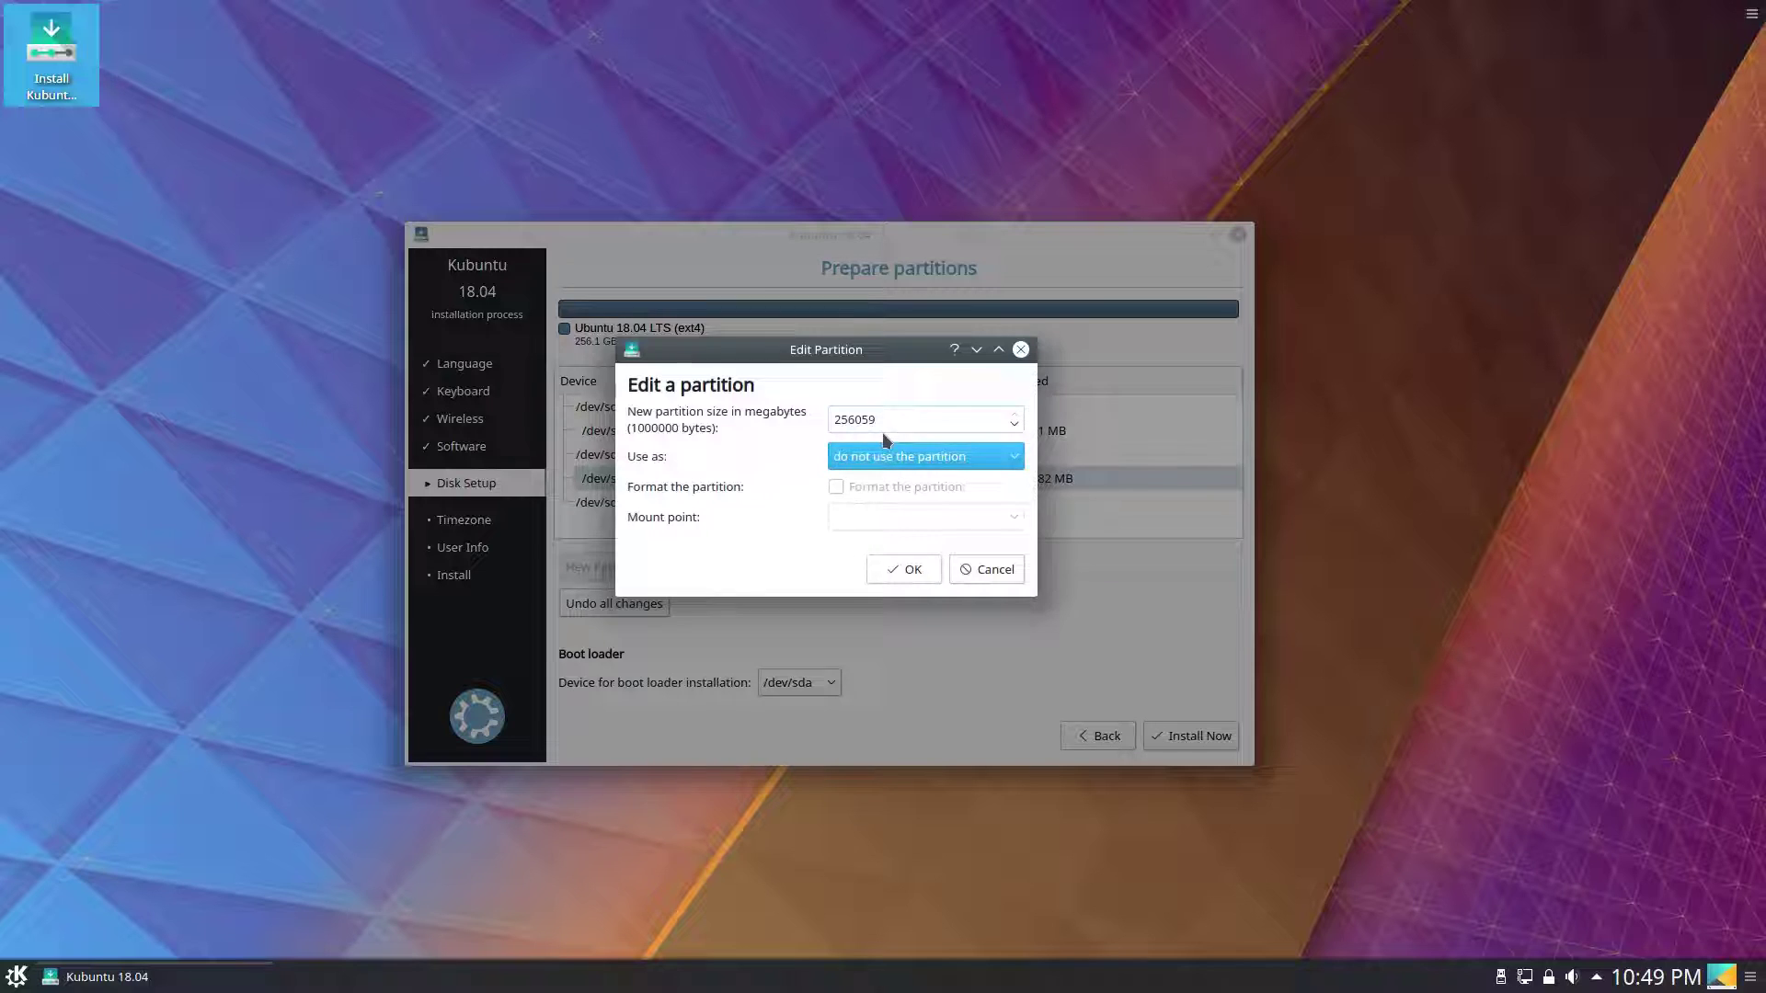
left_click(885, 453)
scroll(888, 515, "up", 2)
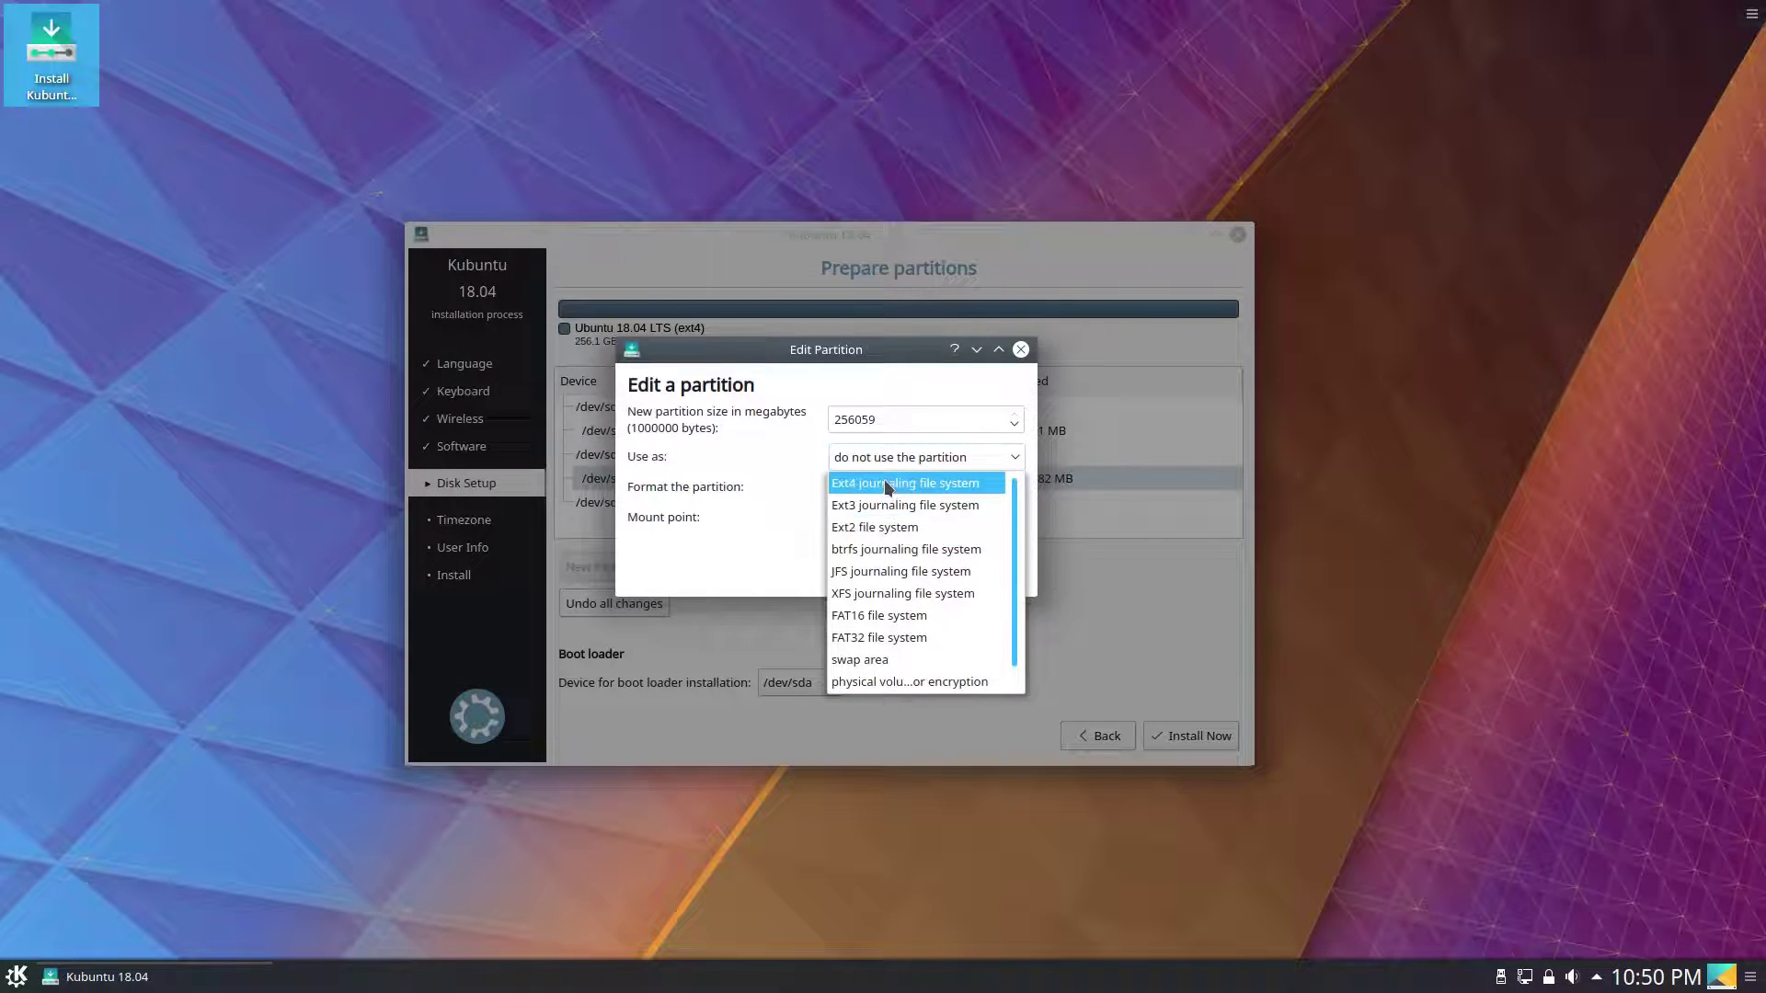
left_click(865, 485)
left_click(858, 490)
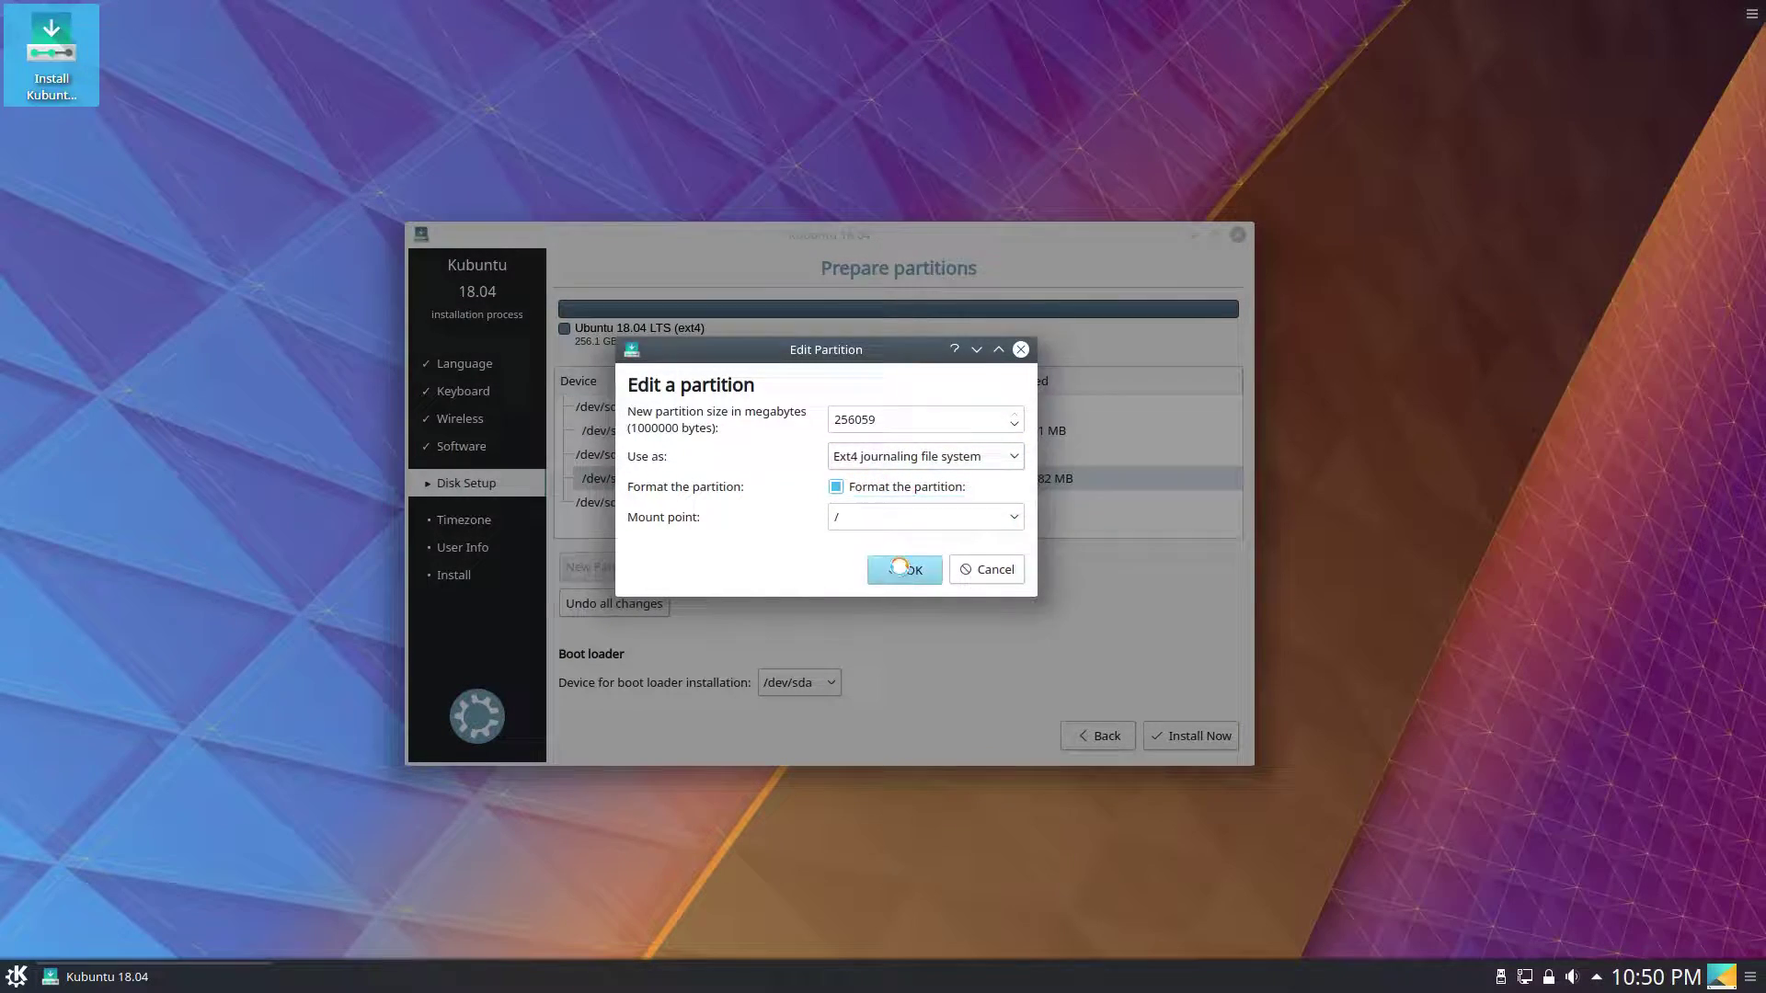
left_click(904, 569)
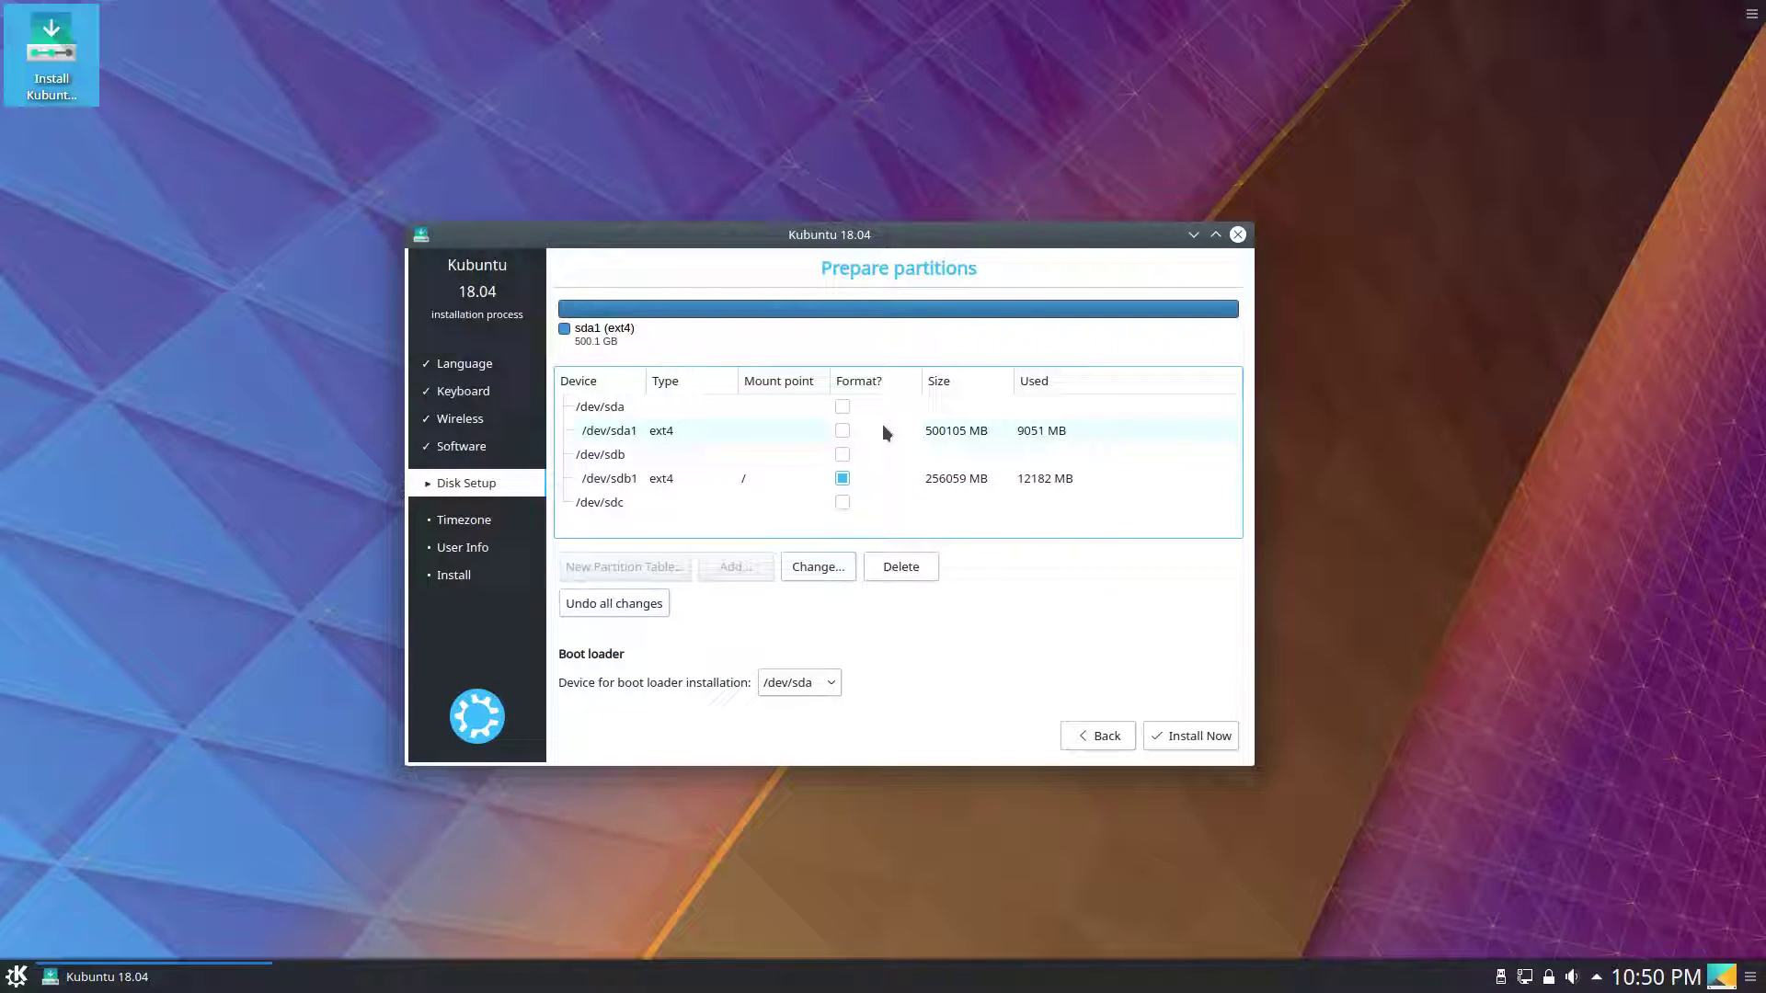
Set /dev/sda1 to be formatted as ext4 and mounted at /home.
left_click(819, 432)
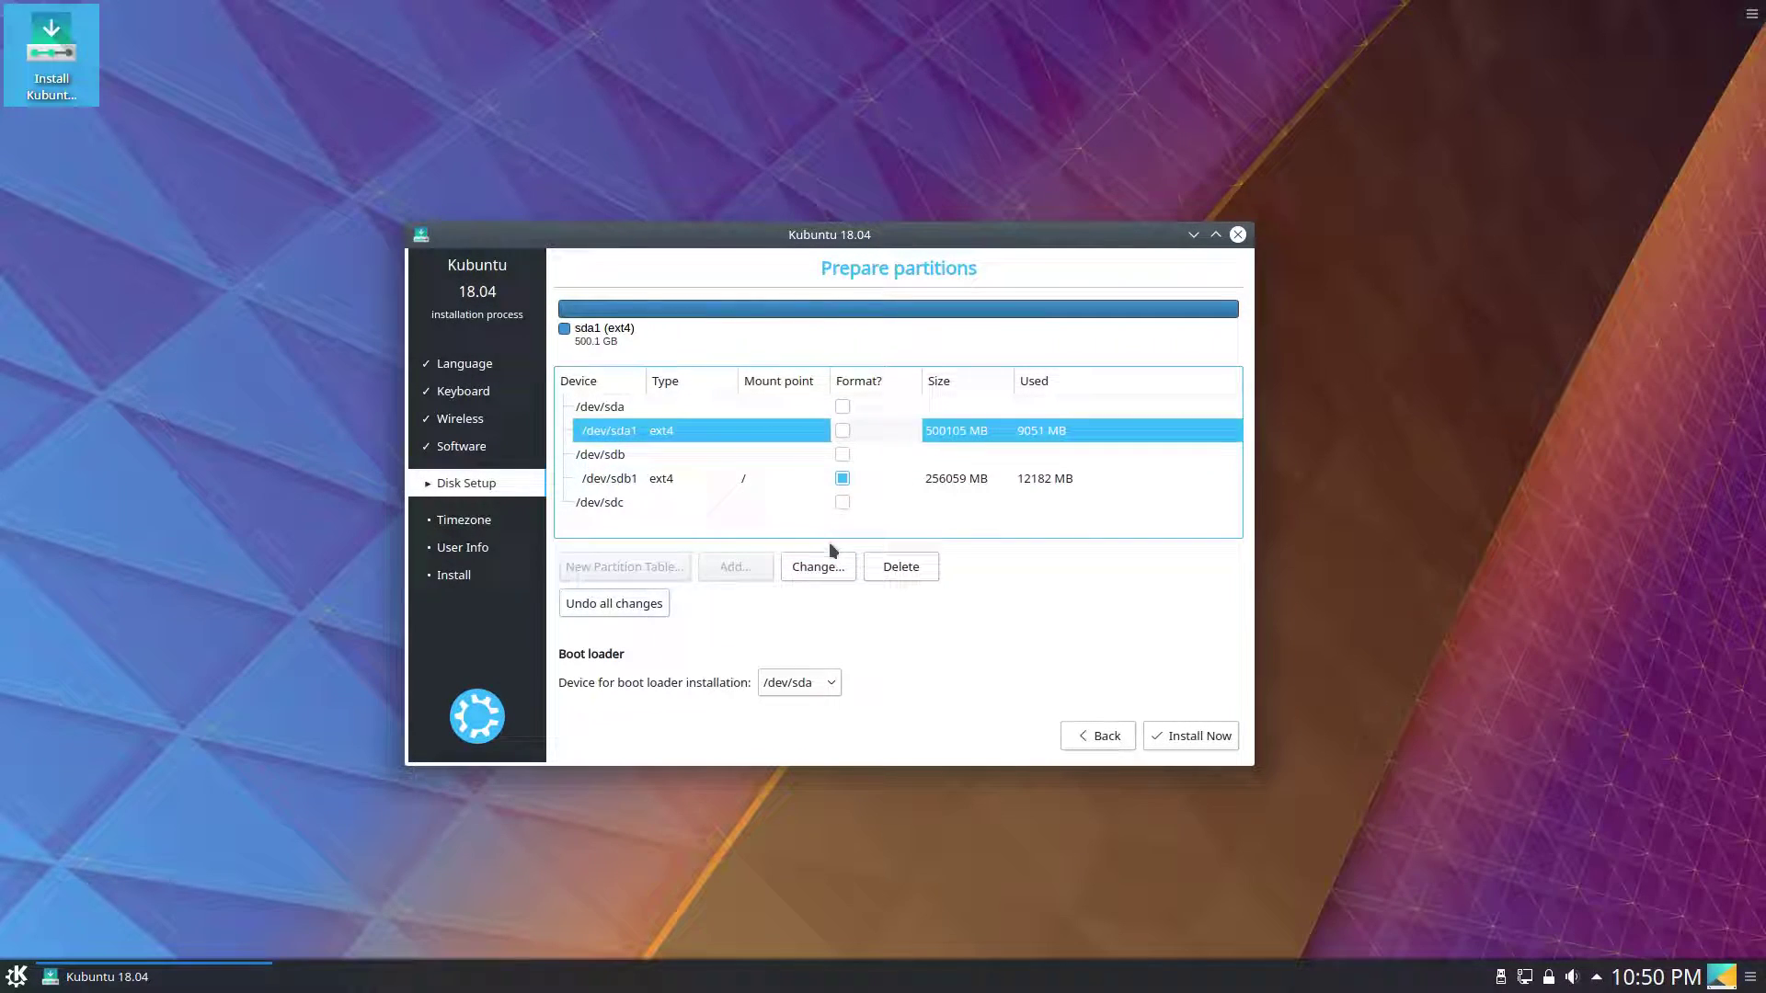
left_click(830, 570)
left_click(885, 484)
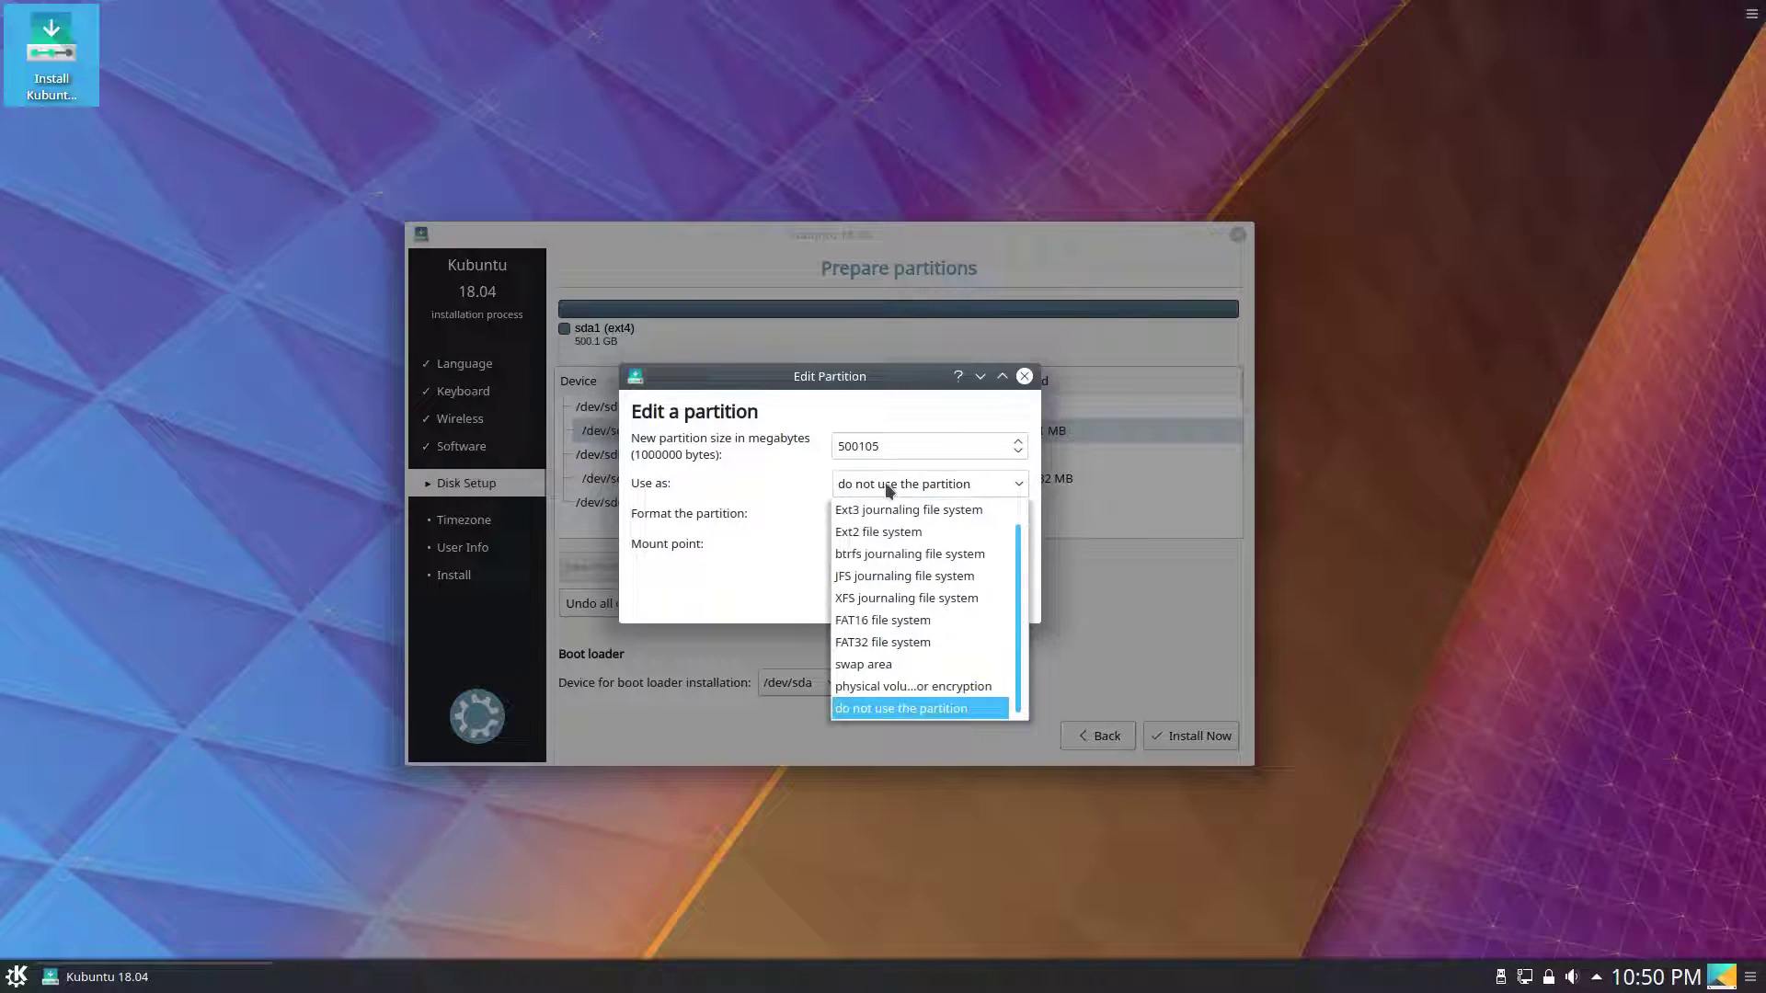
scroll(894, 534, "up", 2)
left_click(894, 529)
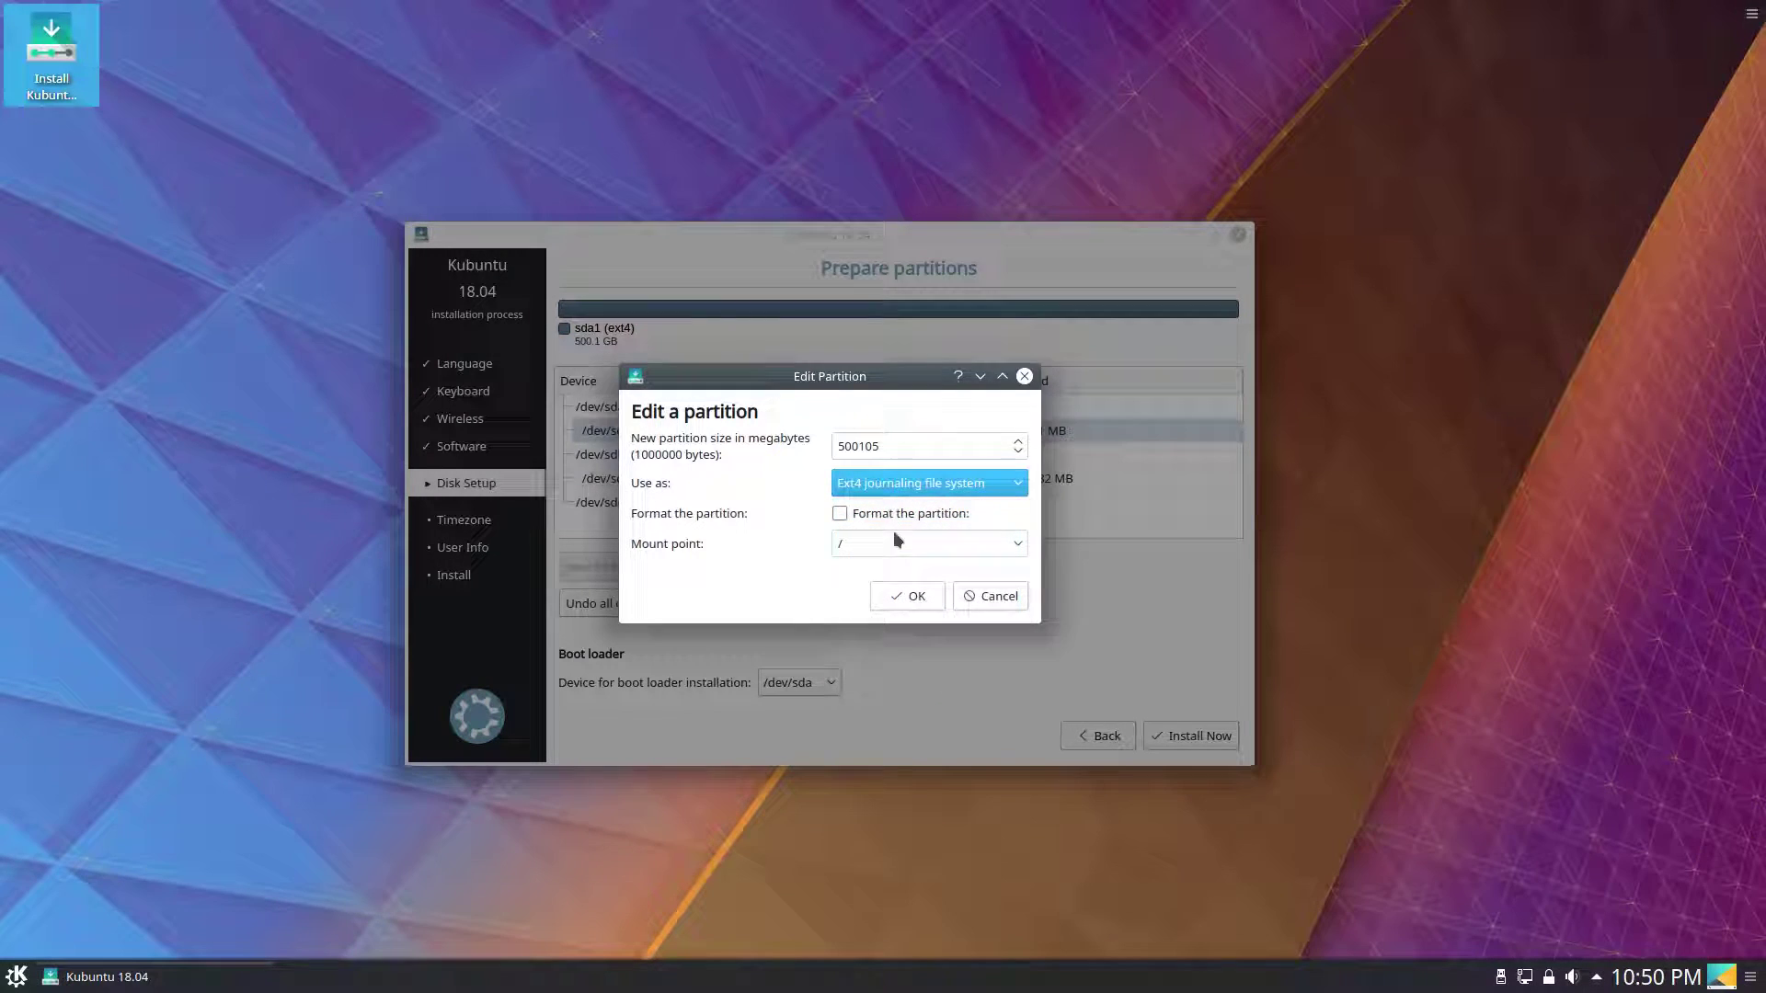
left_click(881, 520)
left_click(1010, 544)
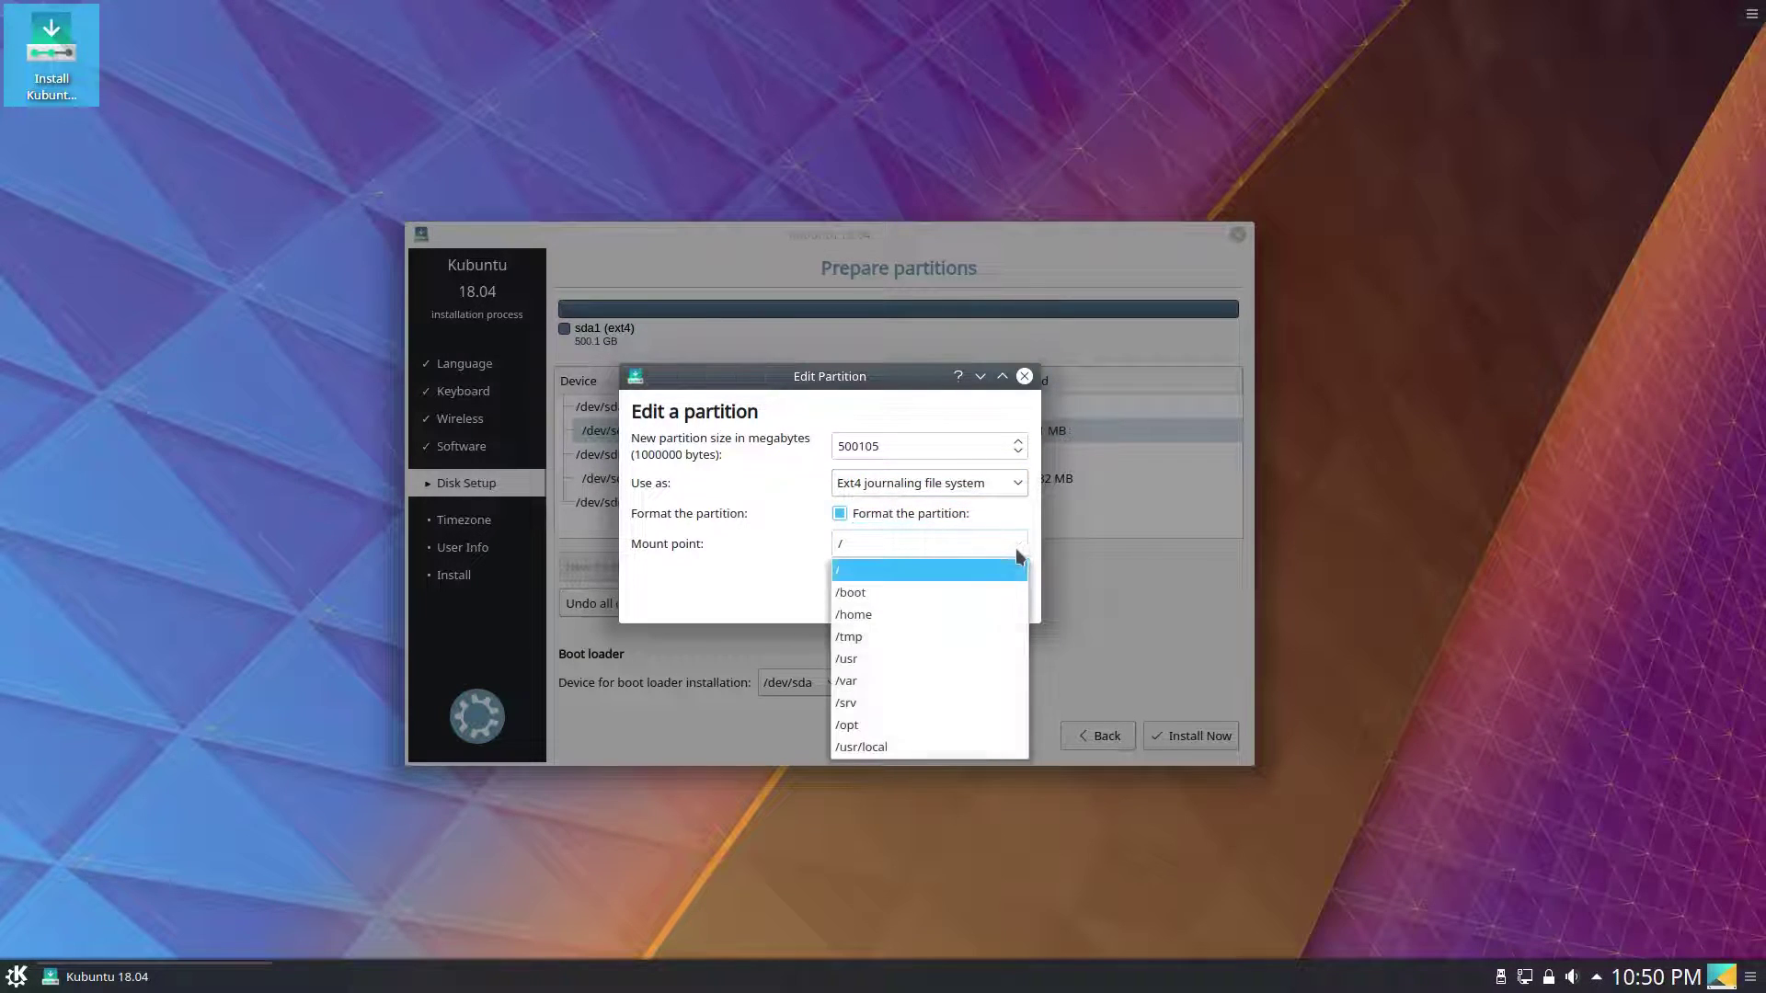
left_click(962, 614)
left_click(909, 596)
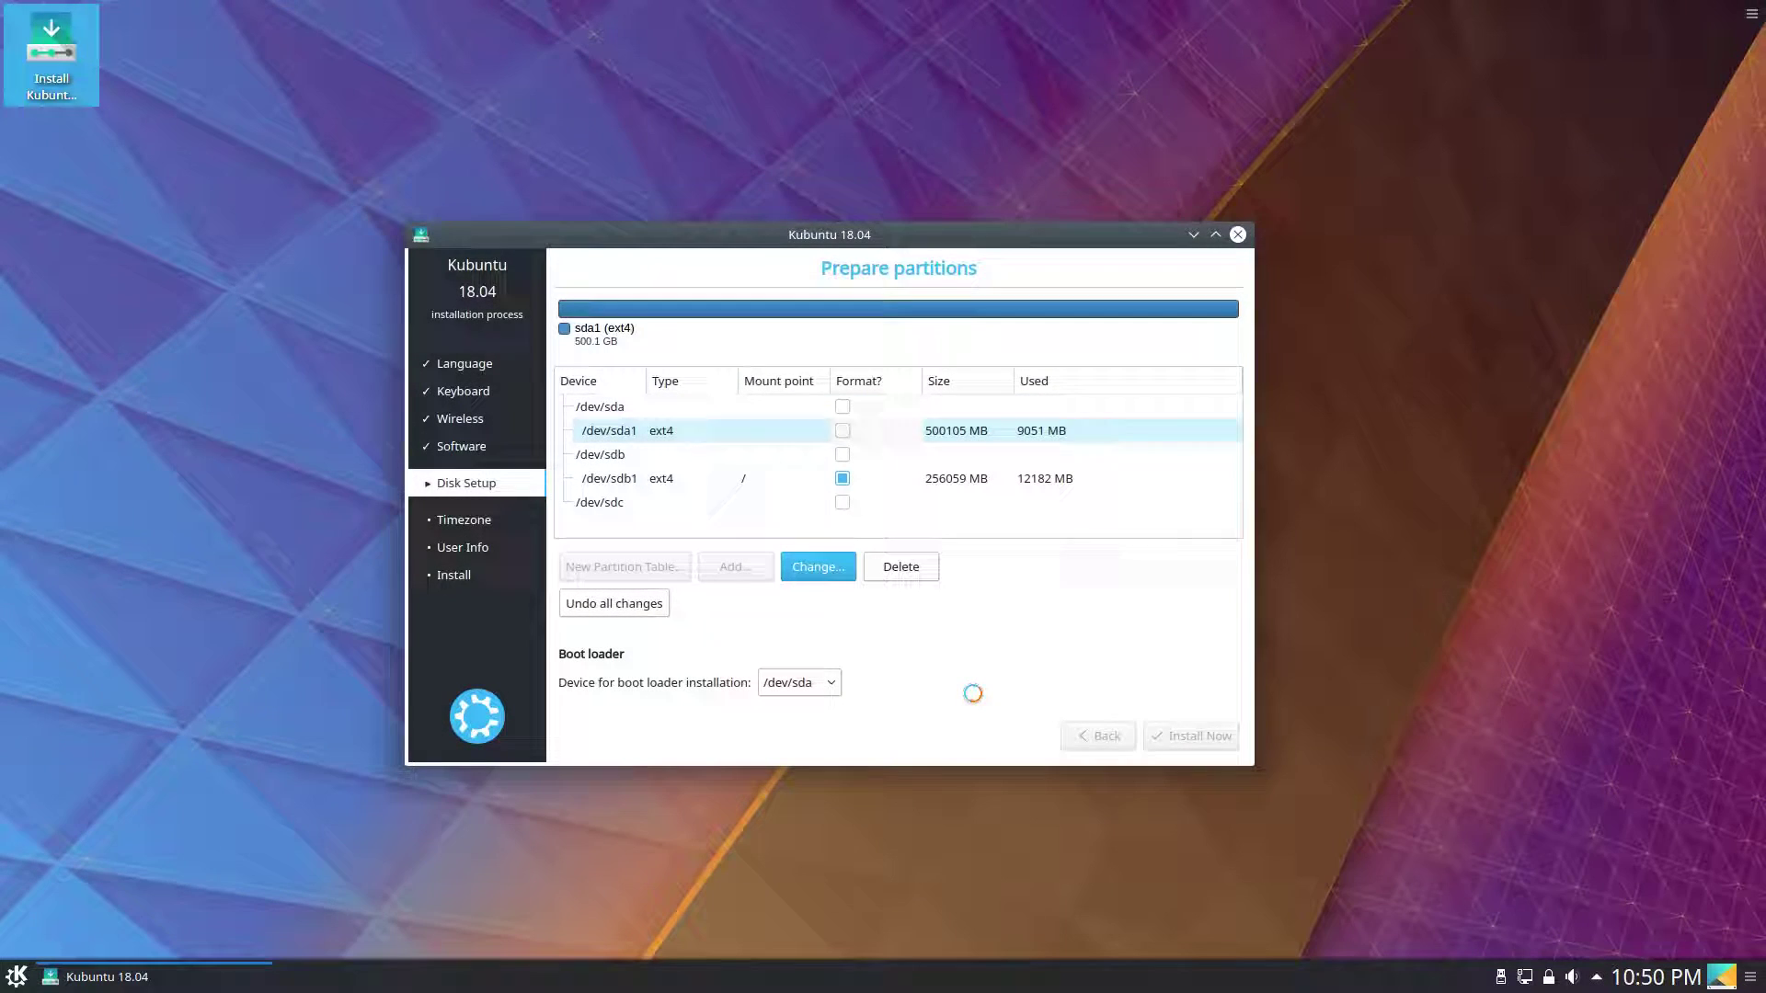
Keep /dev/sda as the boot loader device, choose Install Now, and confirm writing changes to disk.
left_click(805, 686)
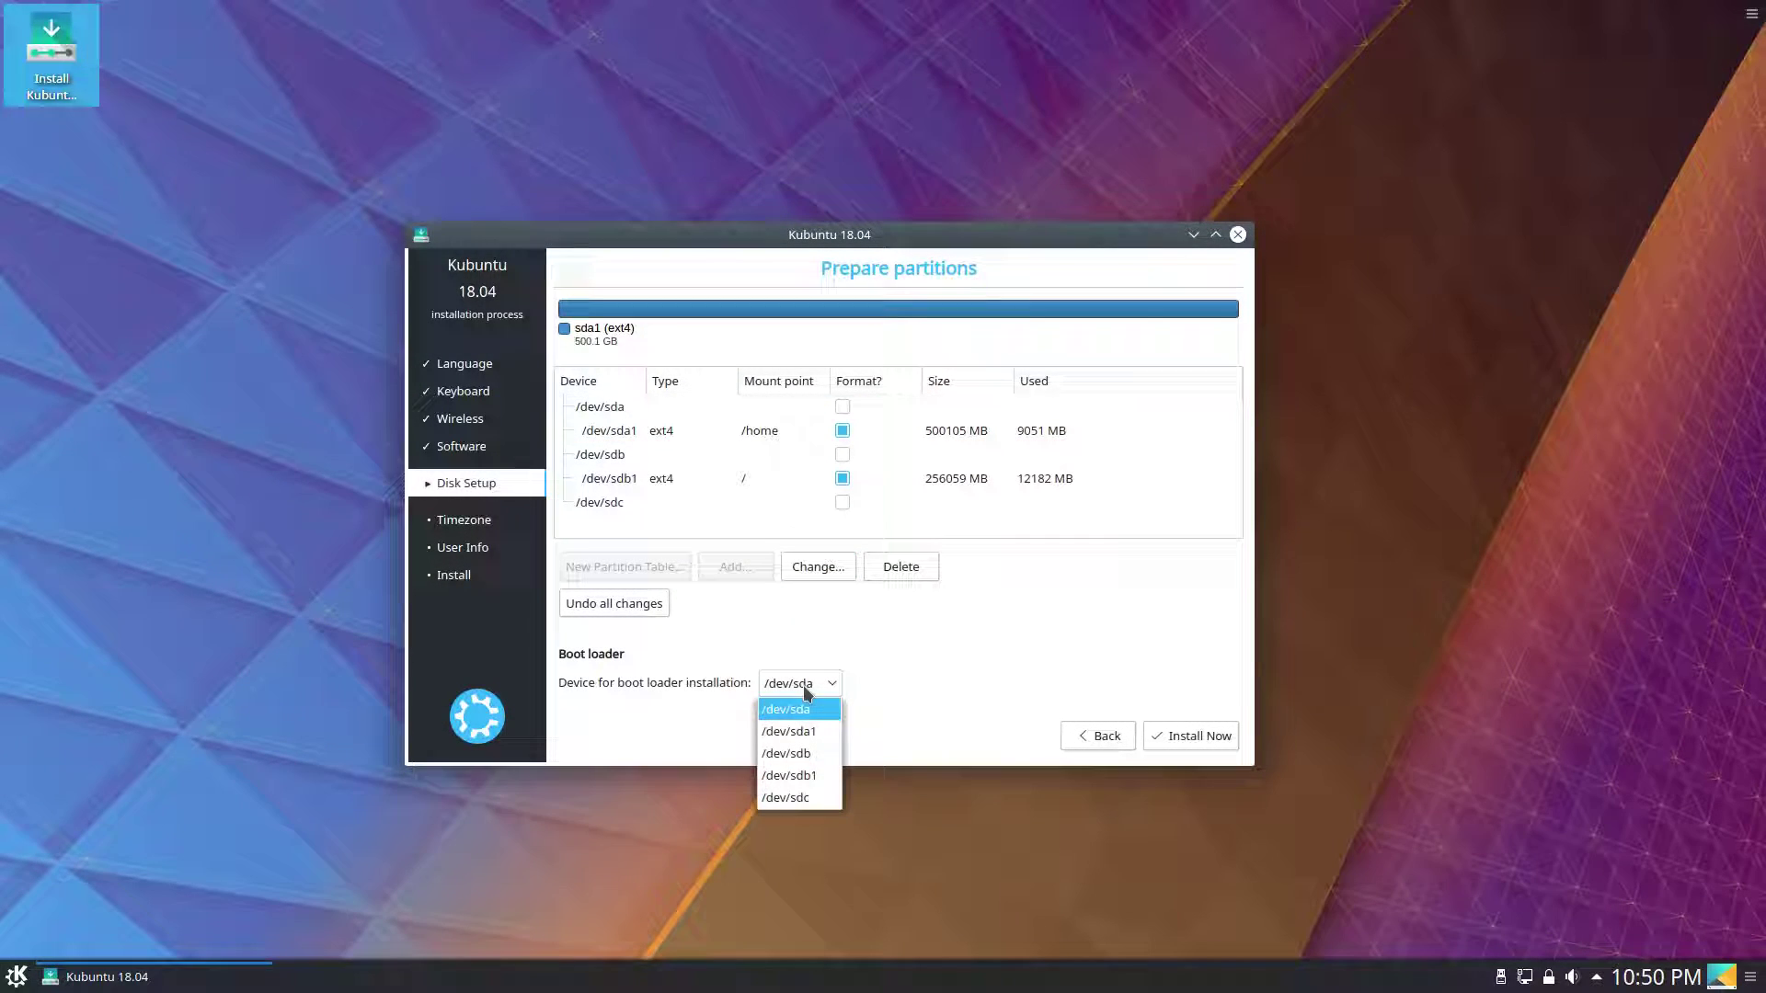
left_click(806, 691)
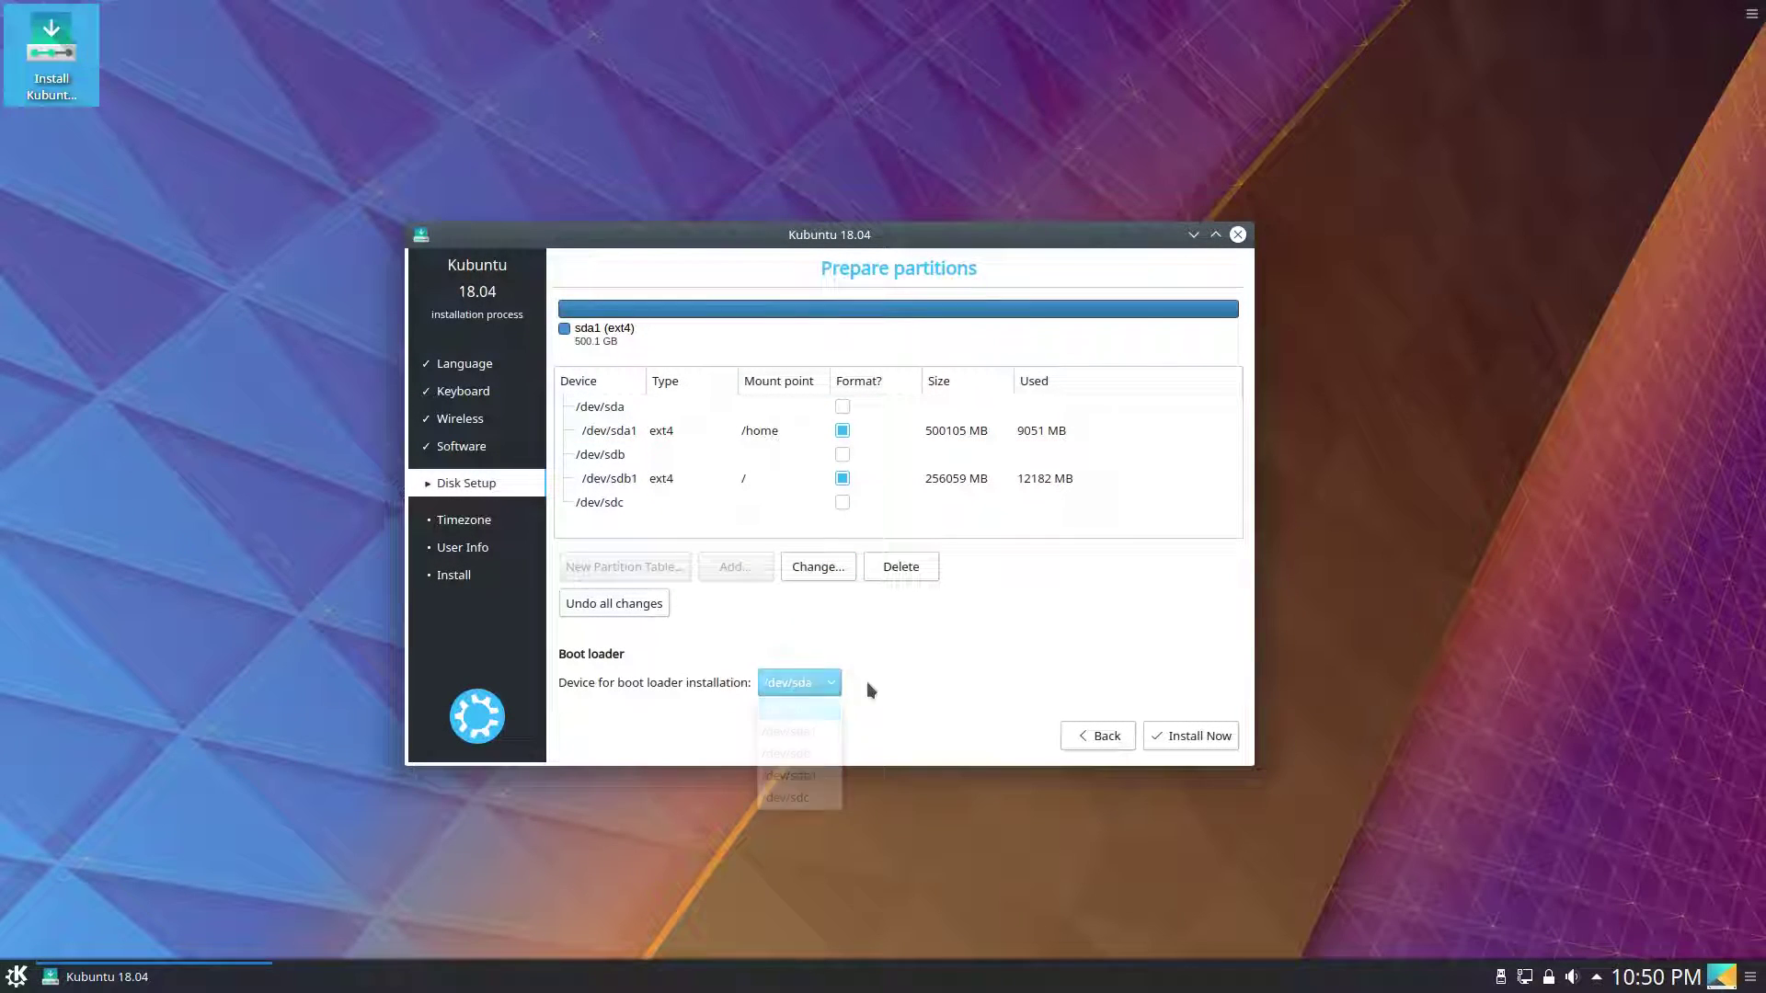
left_click(1183, 739)
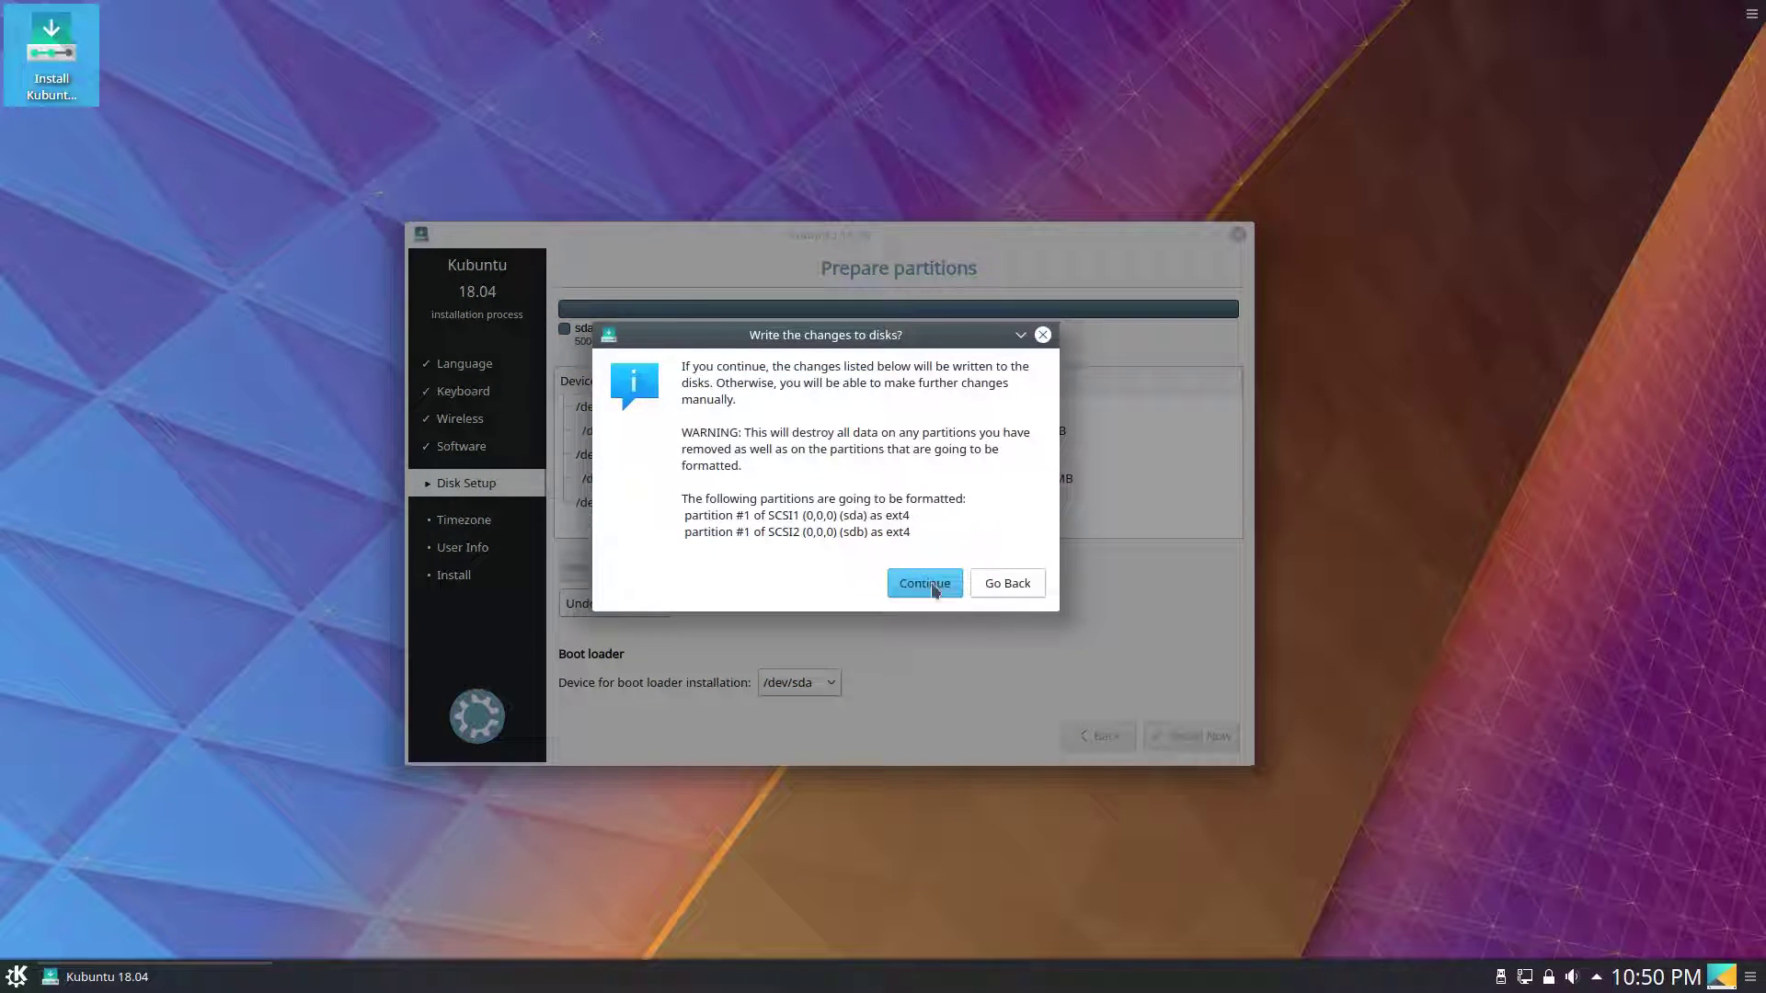
left_click_drag(820, 342, 1428, 398)
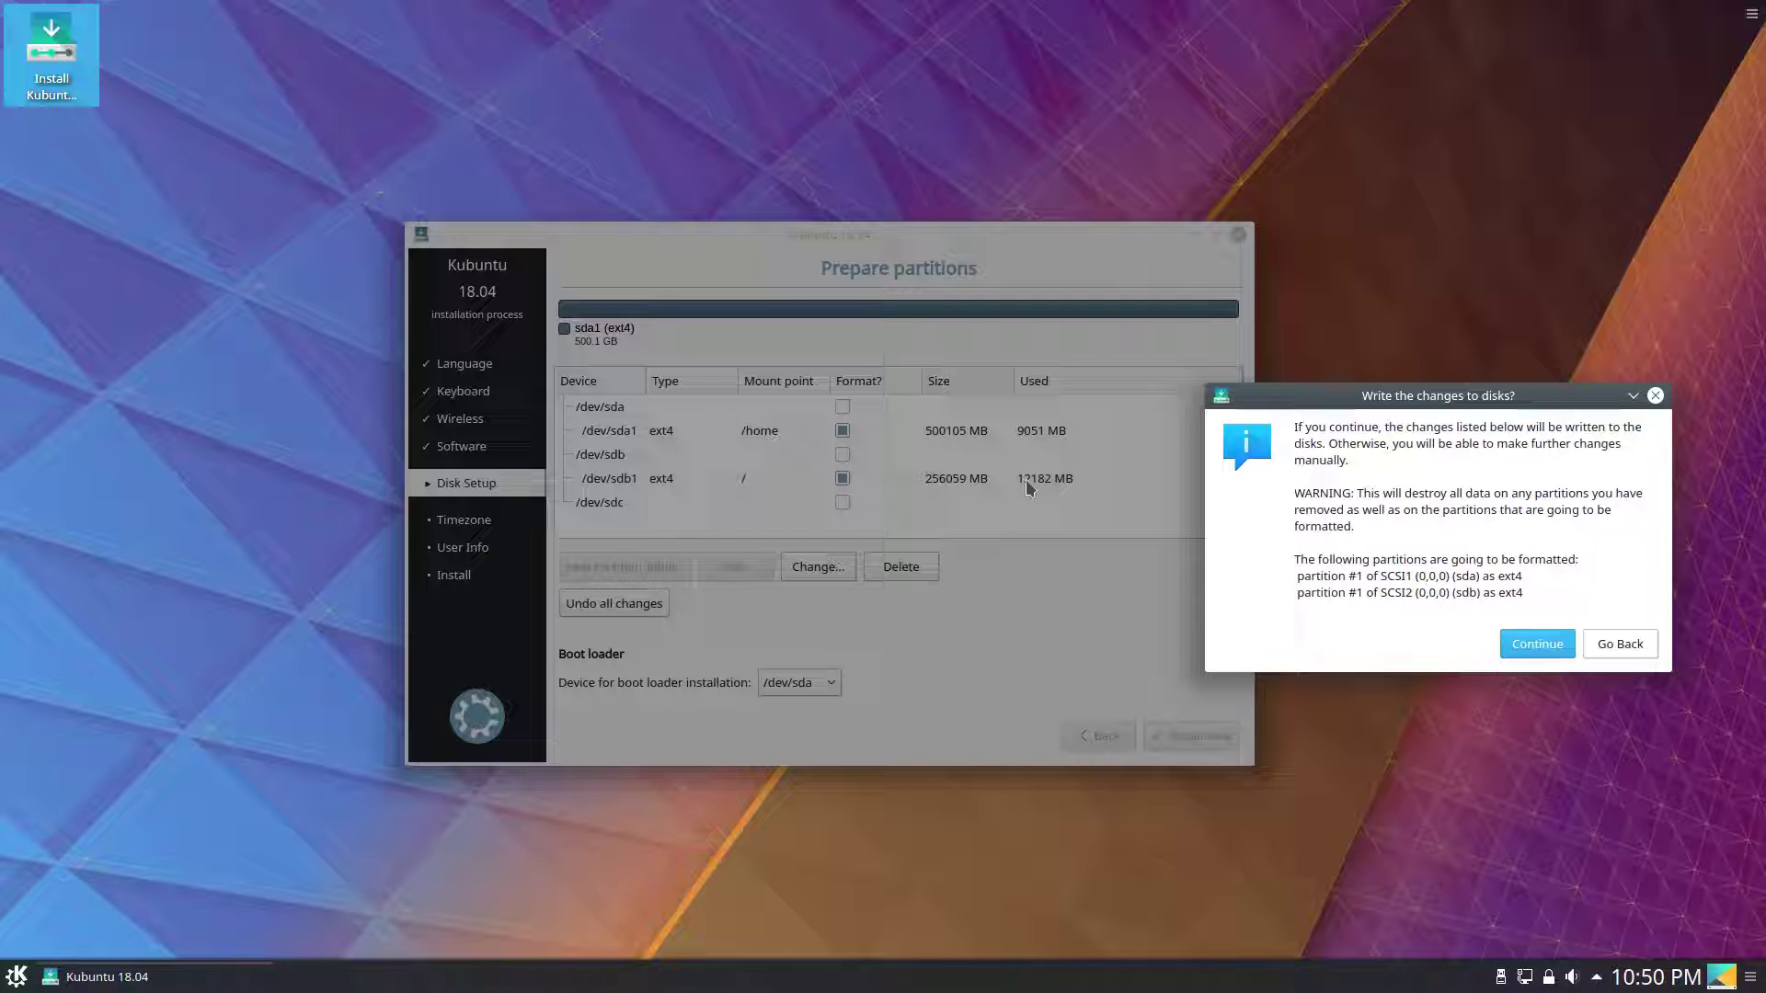
left_click_drag(1431, 400, 865, 342)
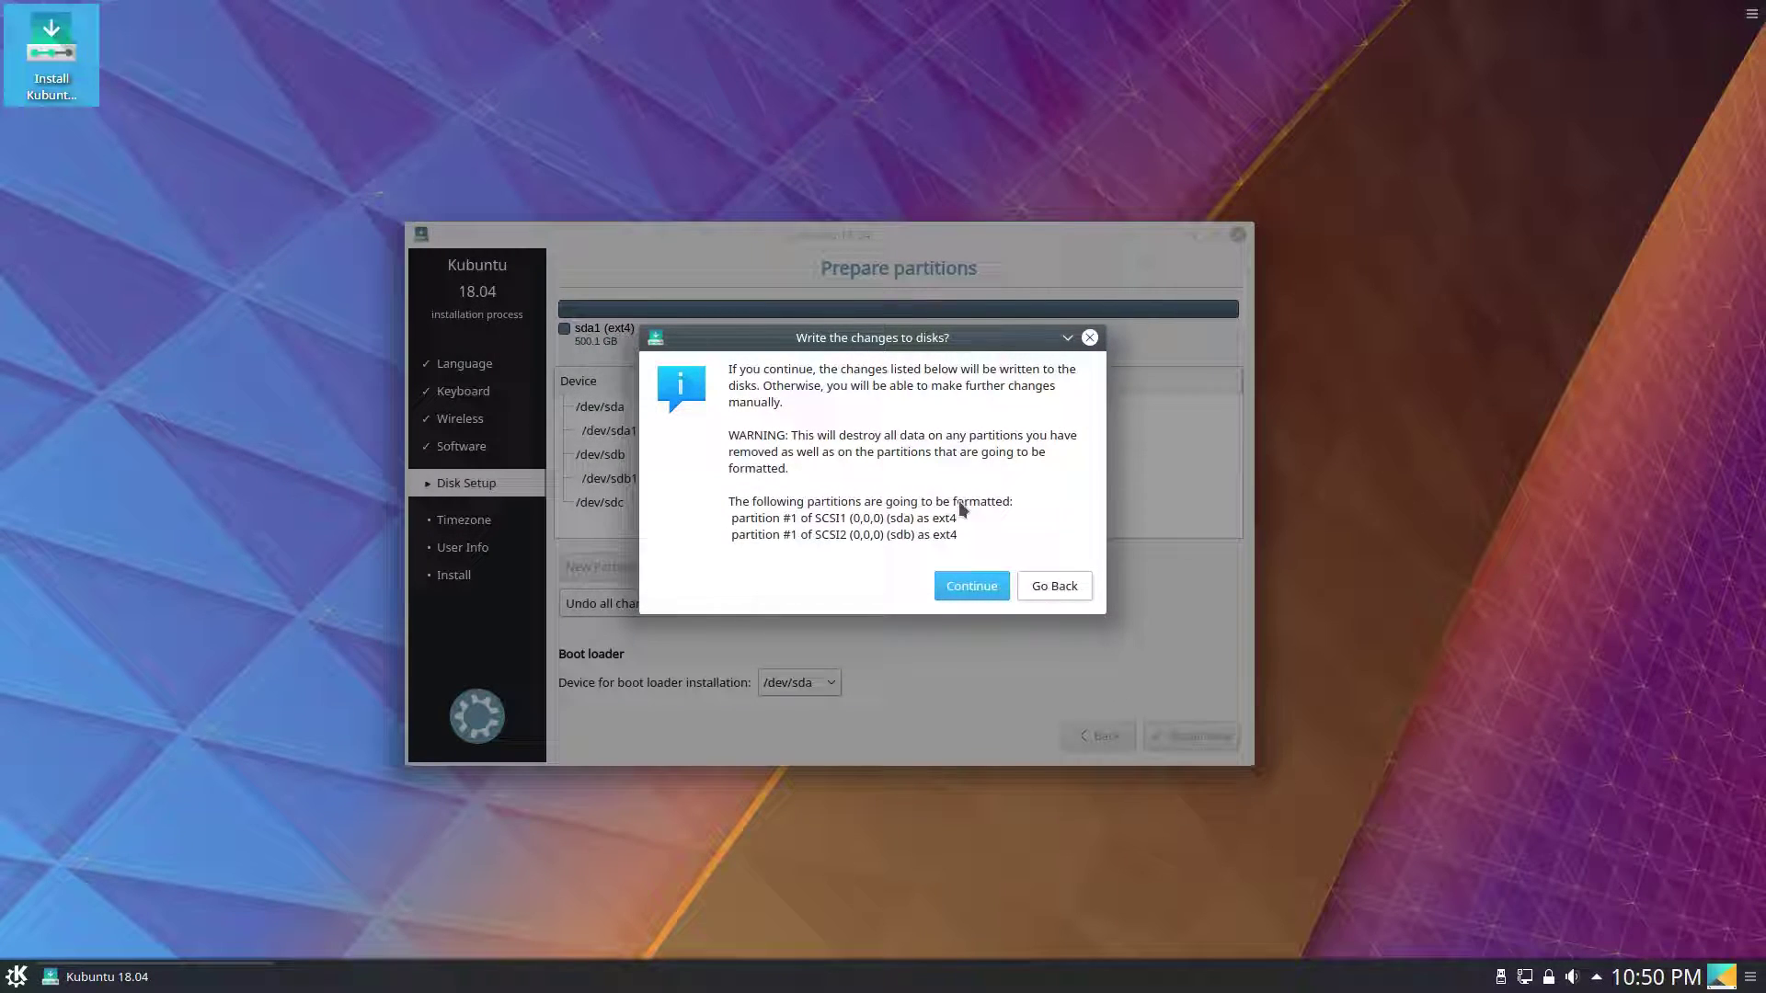
mouse_move(885, 339)
left_mouse_down()
mouse_move(1457, 371)
mouse_move(1520, 399)
mouse_move(884, 325)
mouse_move(909, 347)
left_mouse_up()
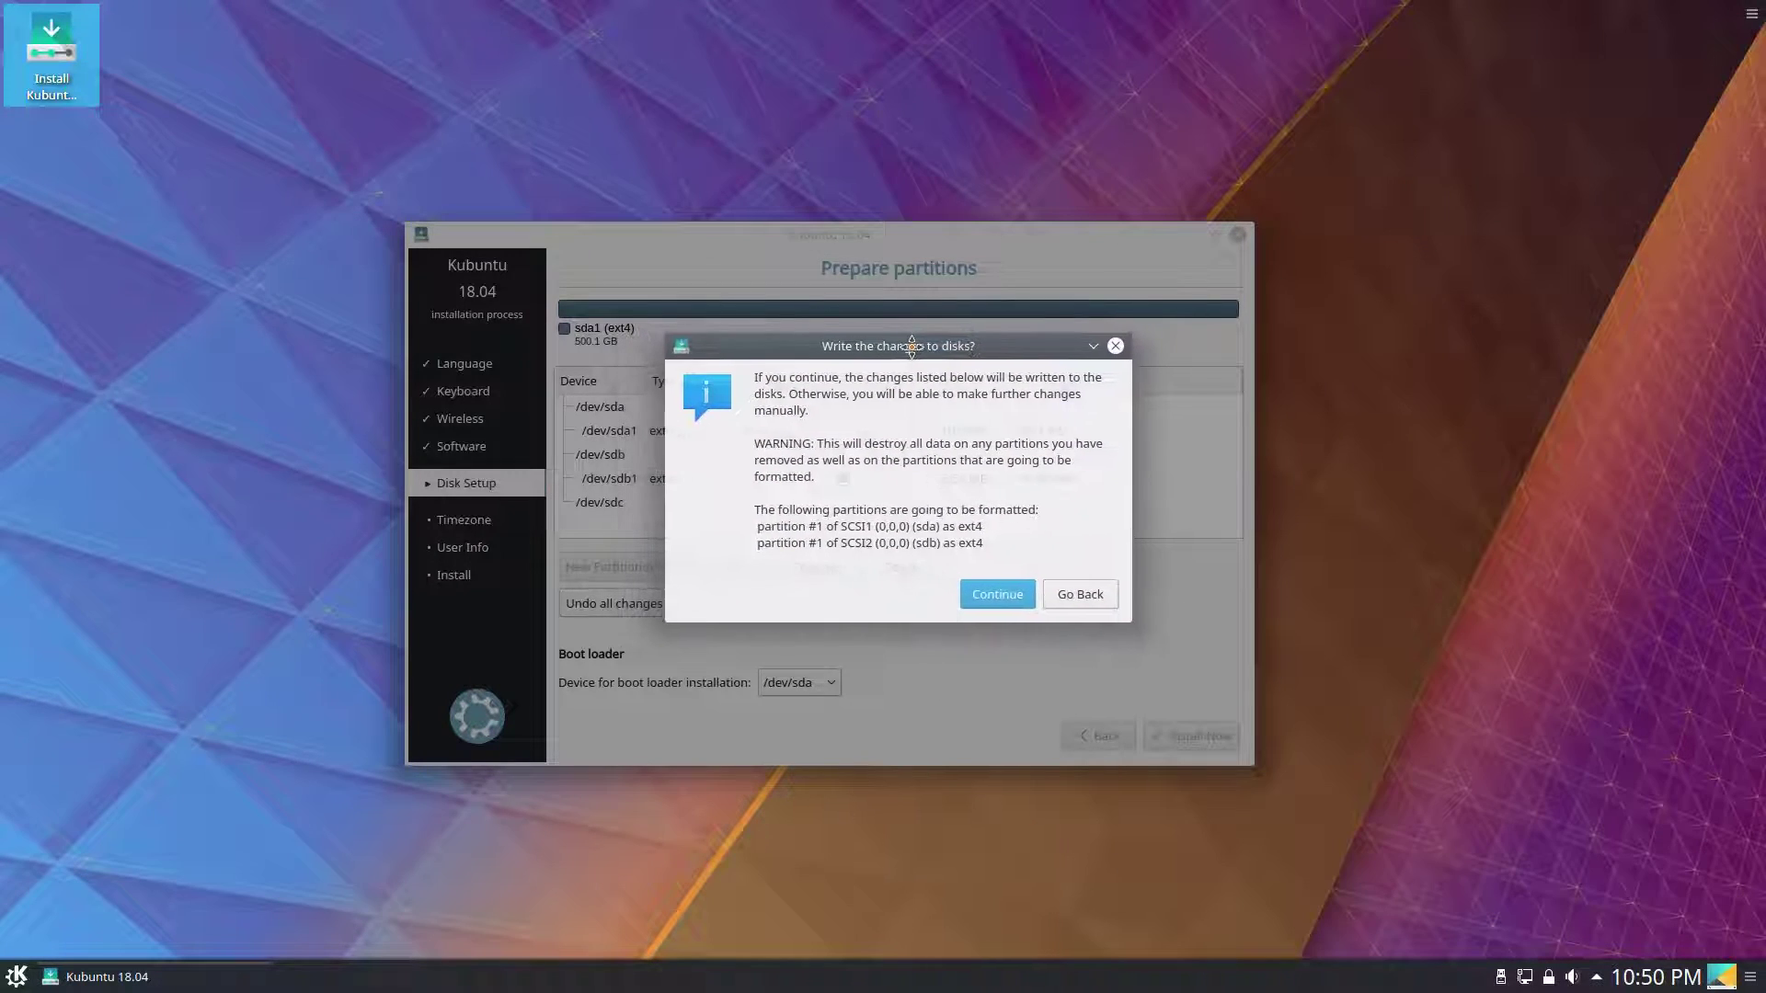
left_click(996, 593)
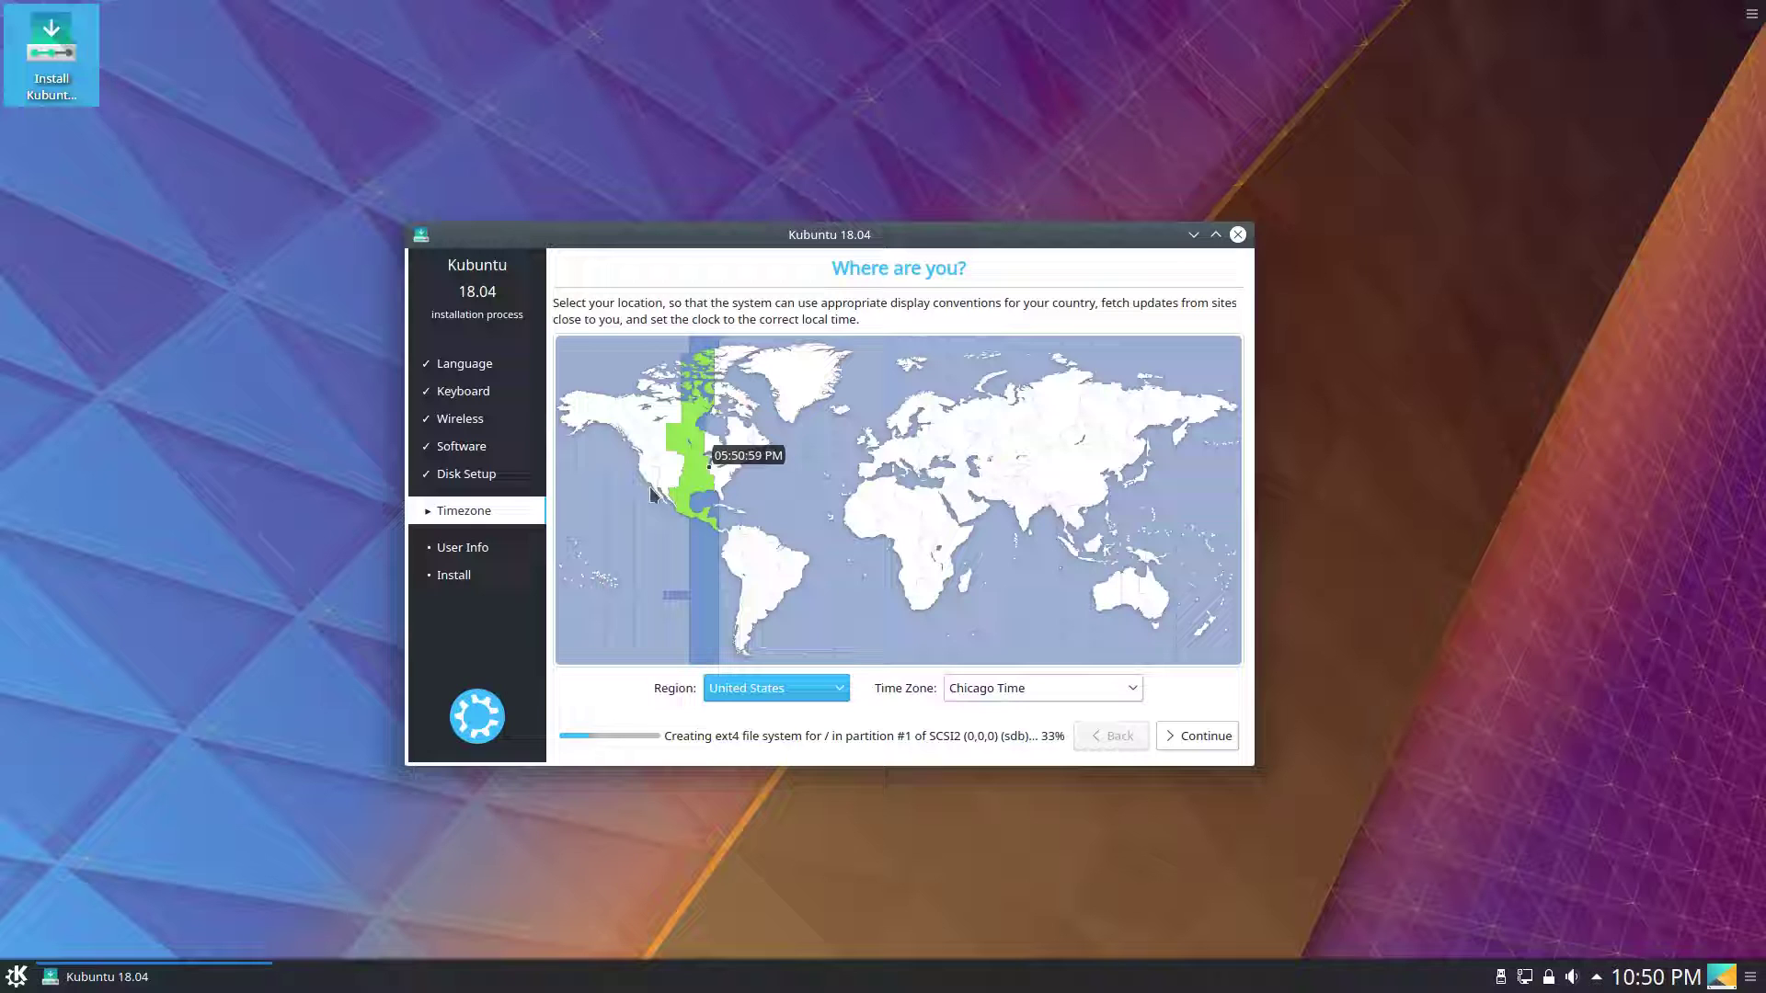
Accept the Chicago time zone, enter the user's full name, password twice, and computer name i7-Workstation.
left_click(1193, 735)
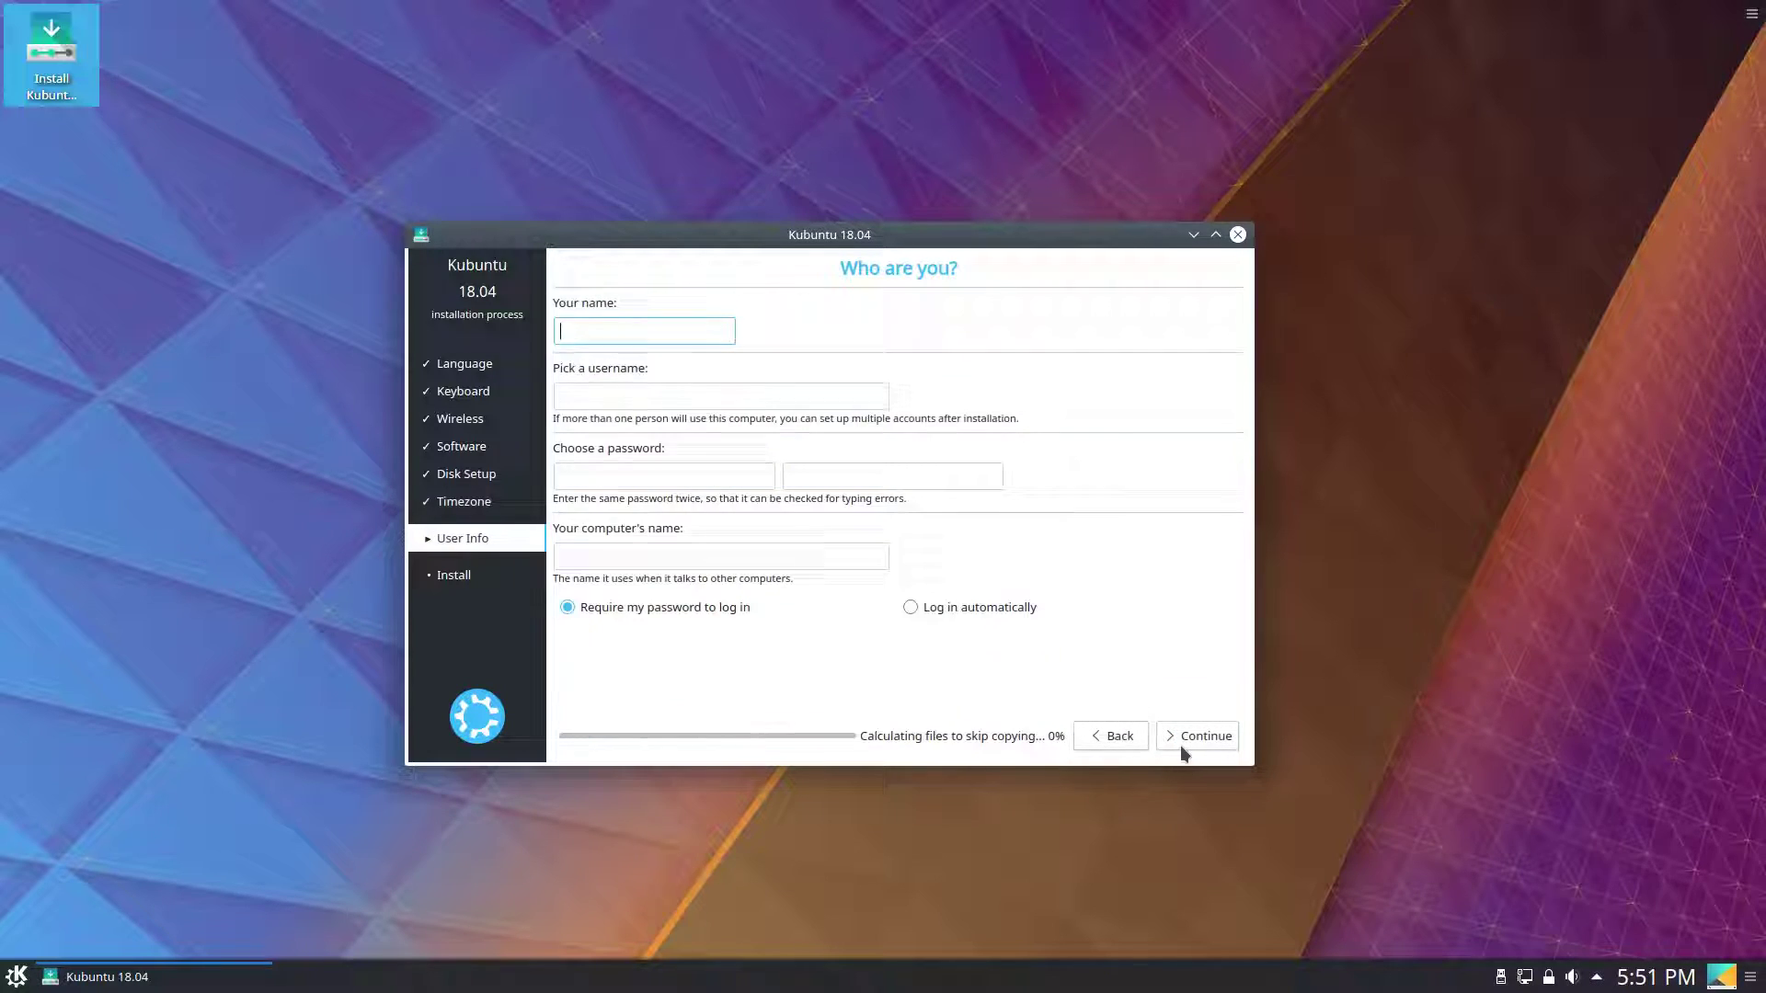
type("Jacob K")
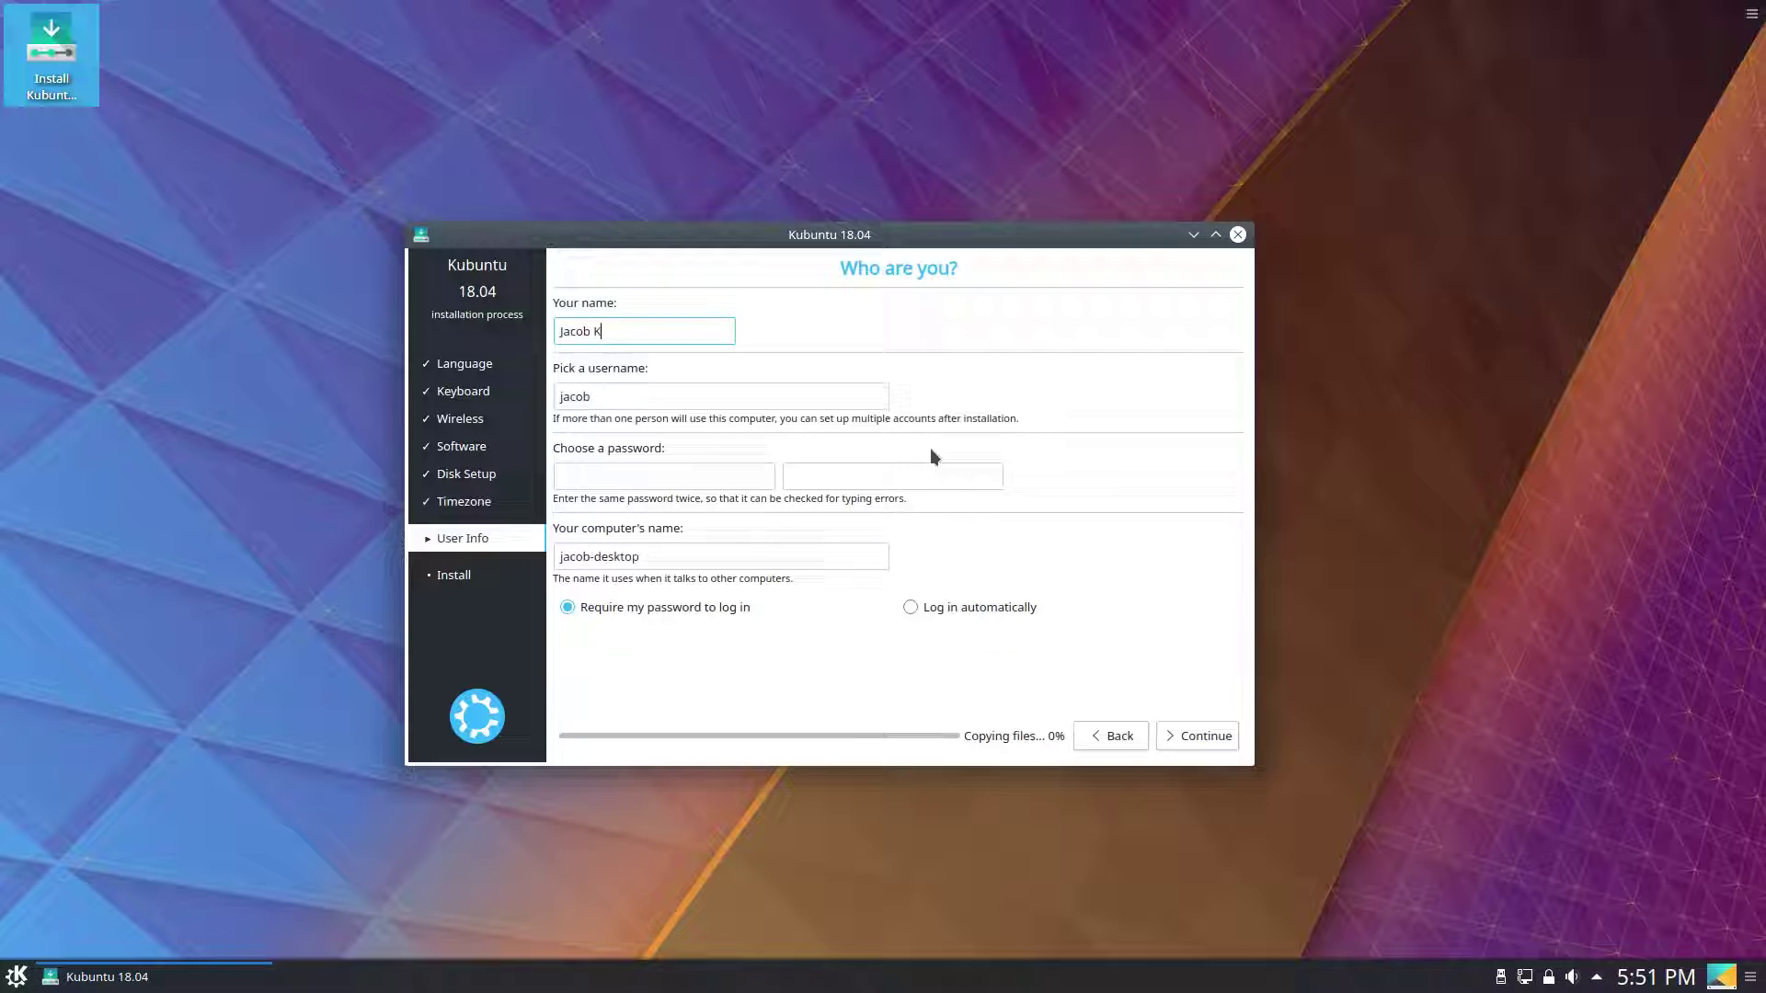
type("auffmann")
key("Tab")
key("Tab")
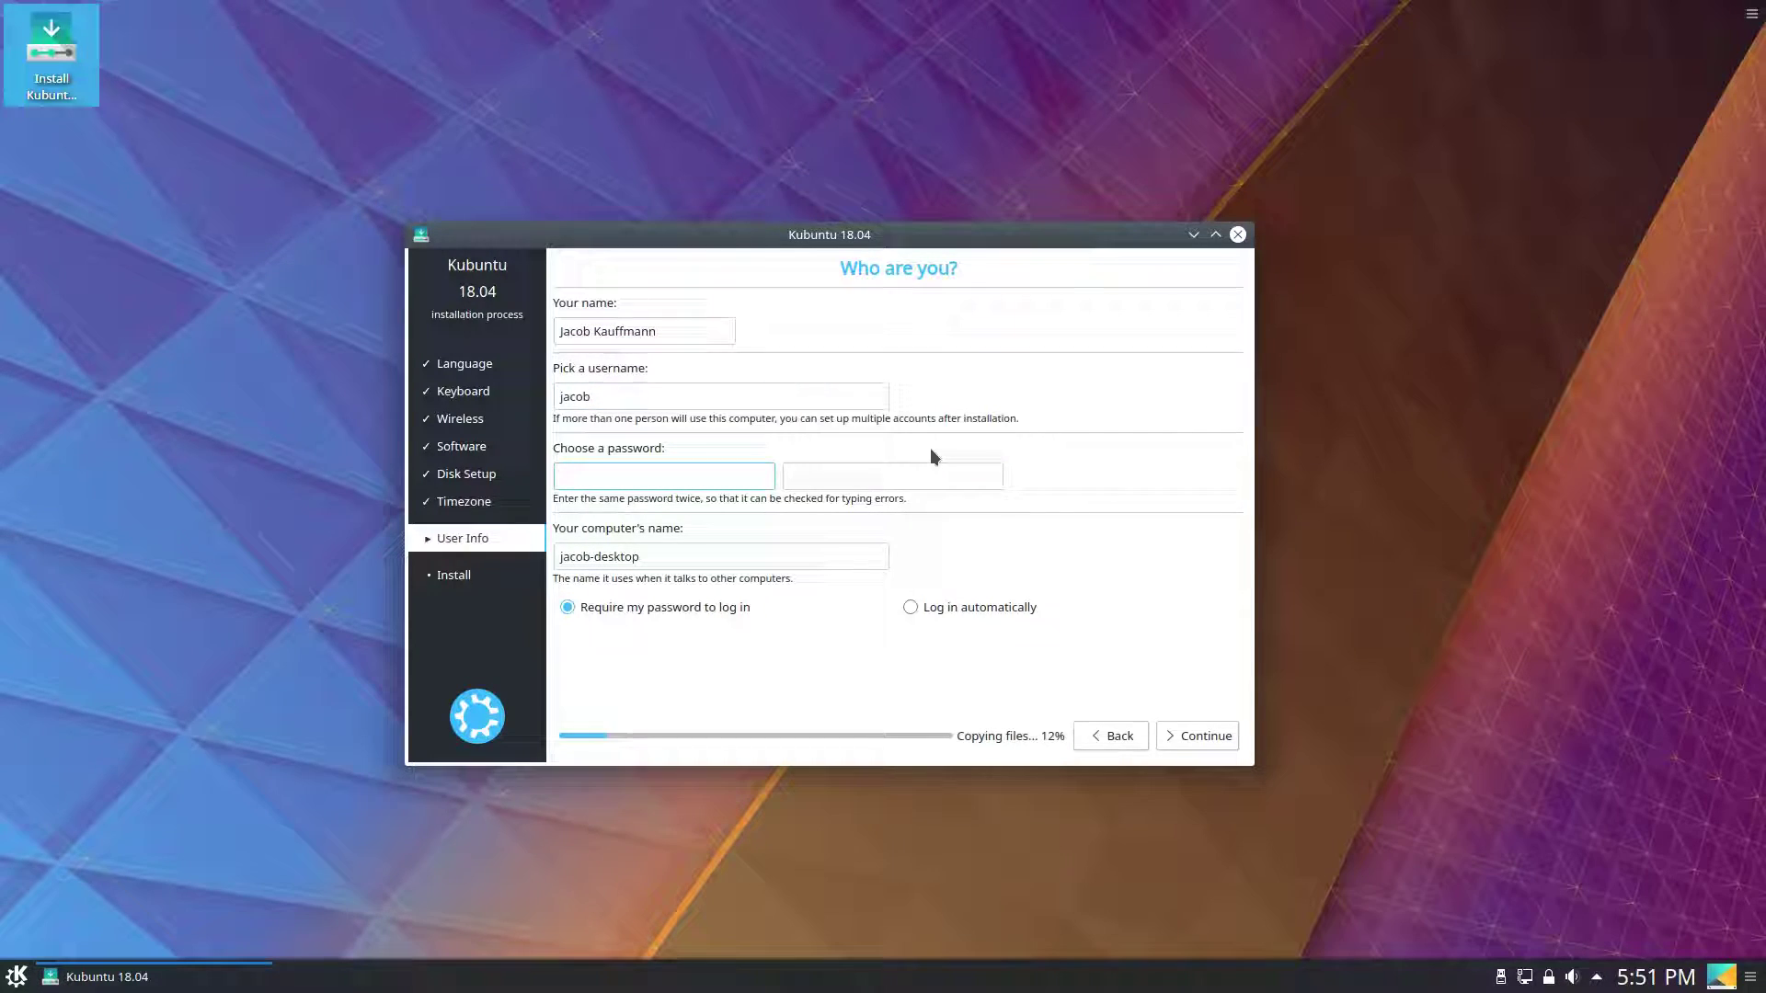
type("abcdefgh")
key("Tab")
type("abcdefgh")
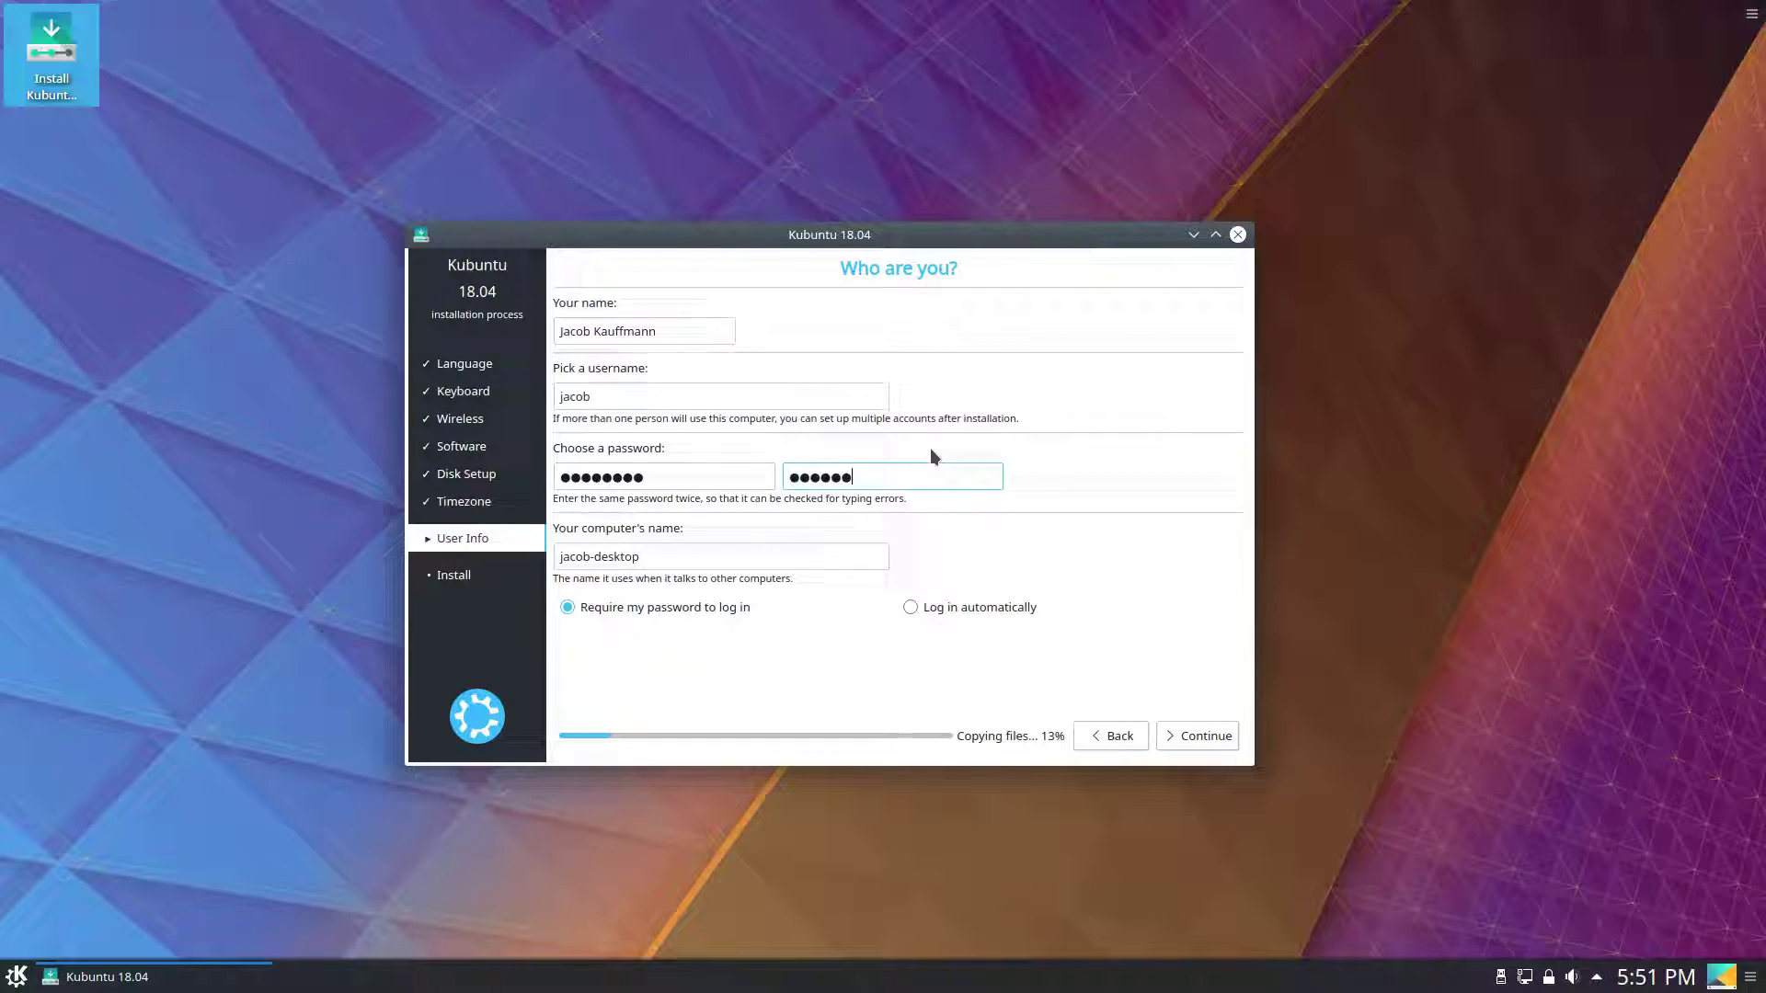
key("Tab")
type("i7-Workst")
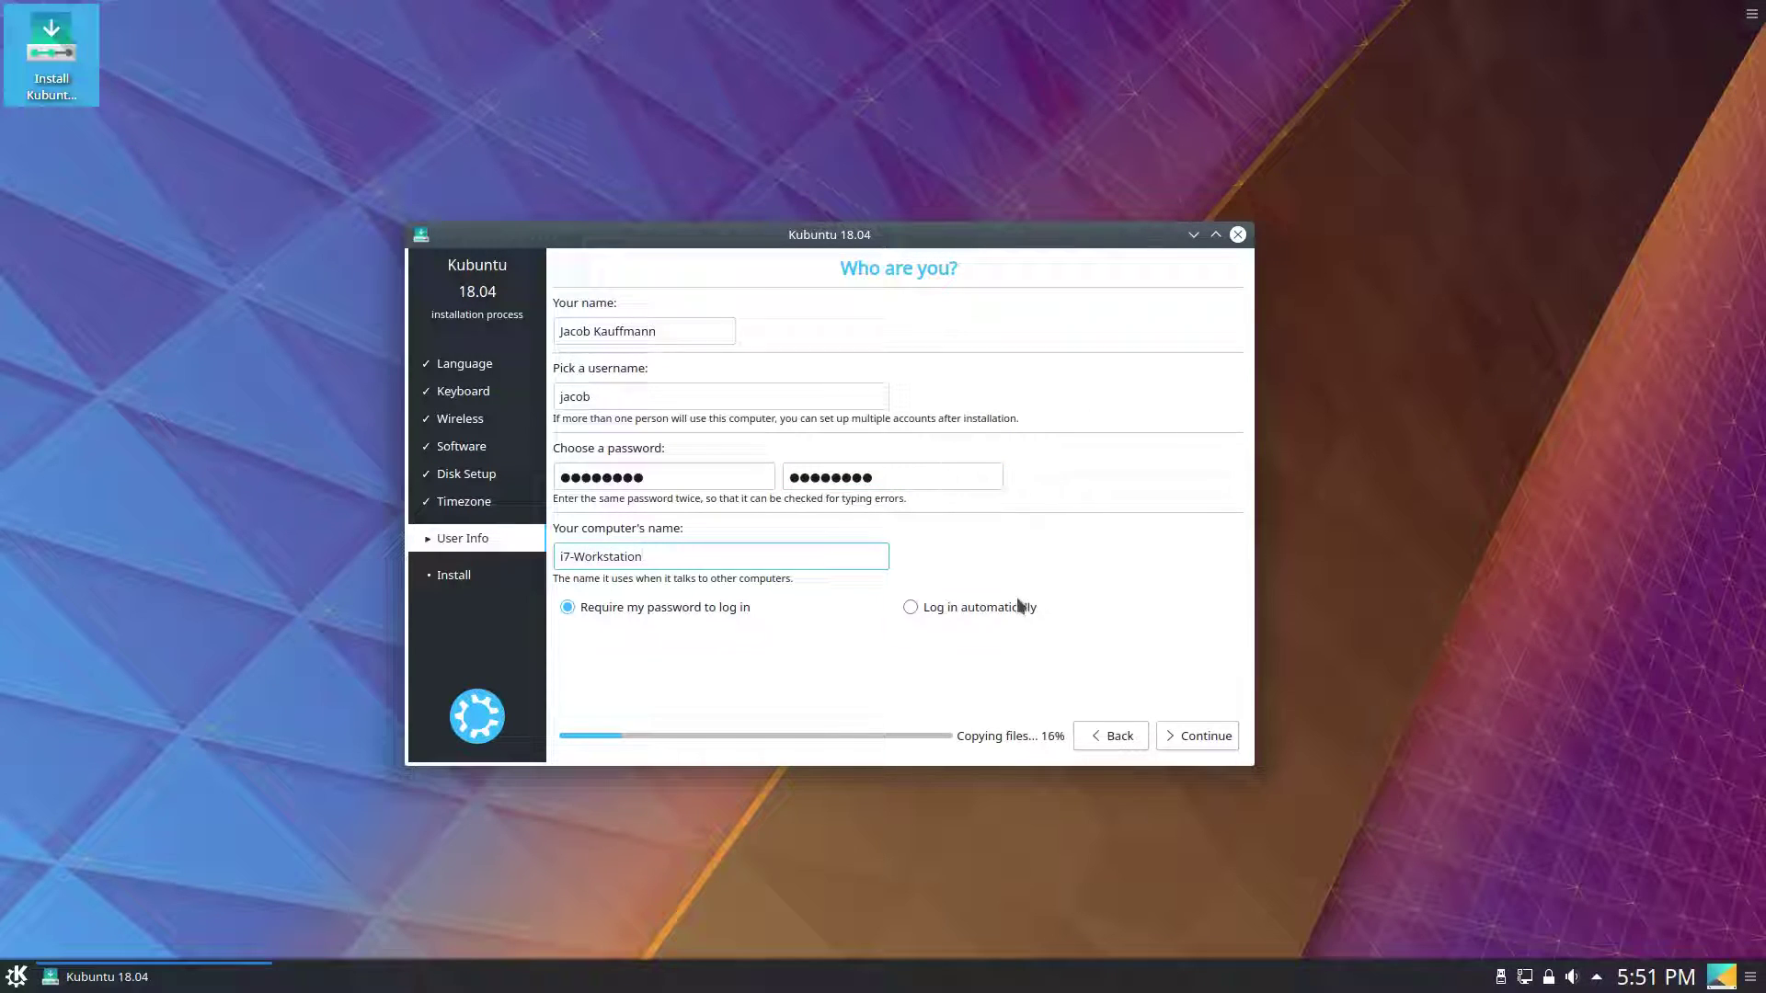
left_click(1196, 737)
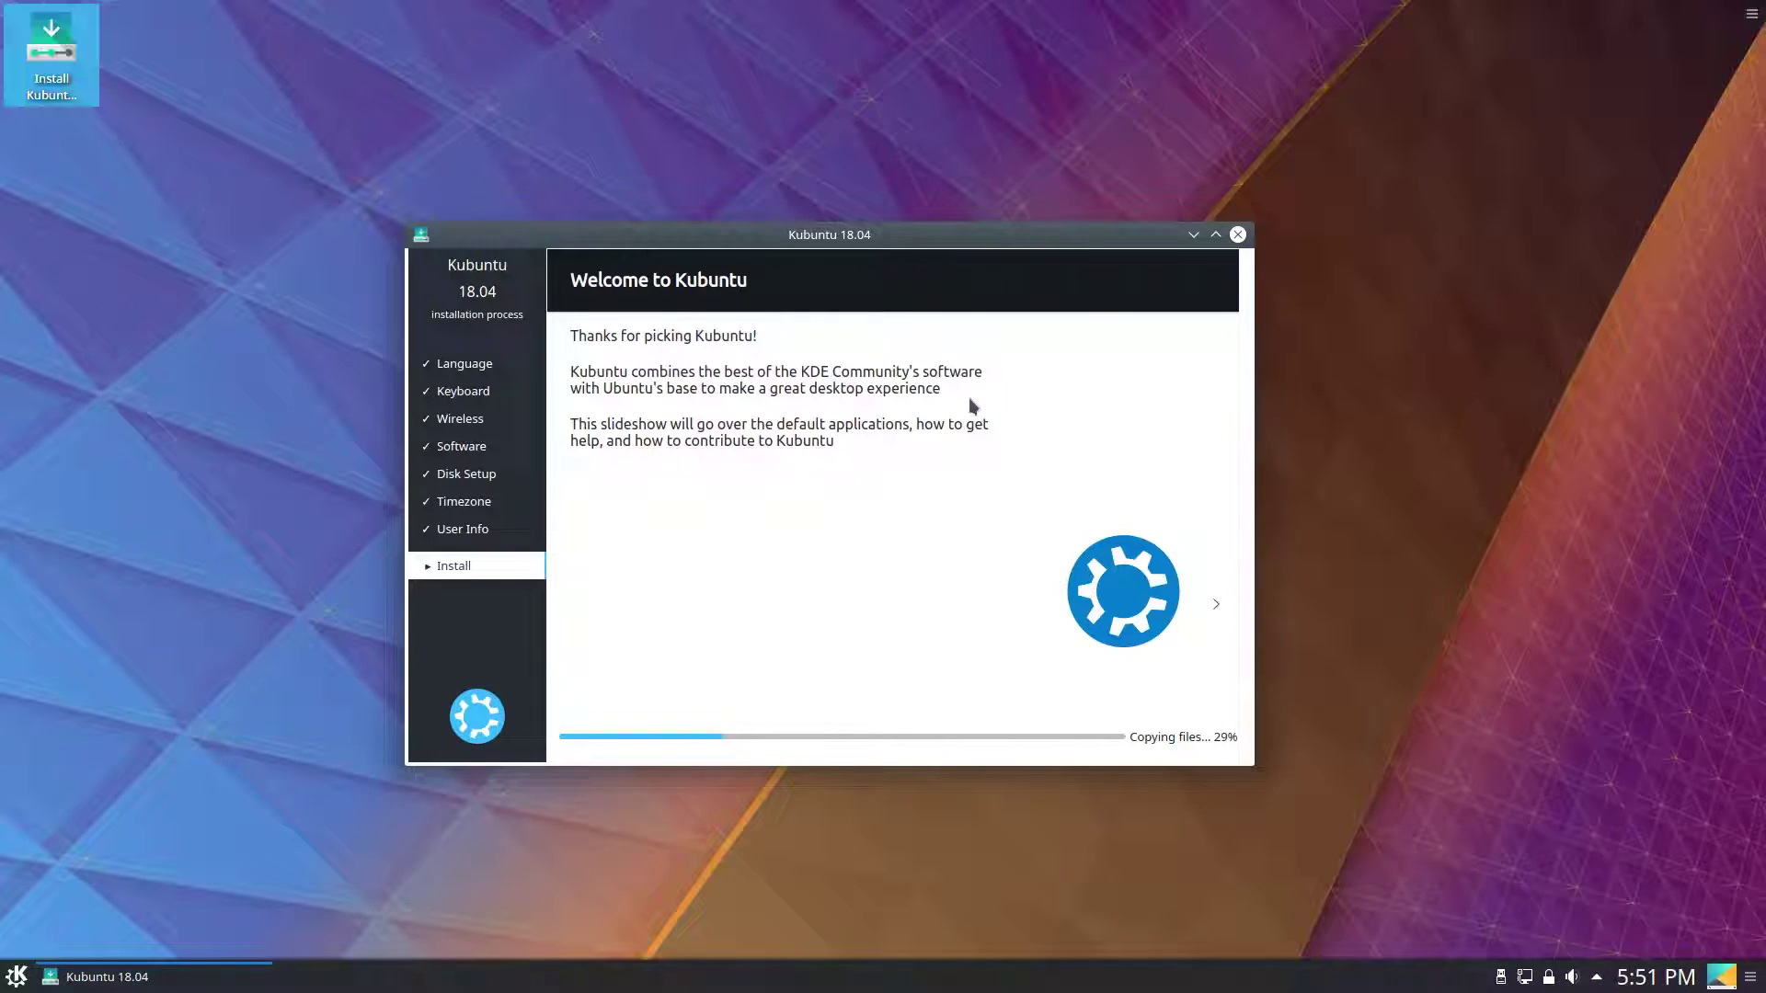
Advance the installer slideshow to its final slide, then bring up the application launcher.
left_click(1215, 615)
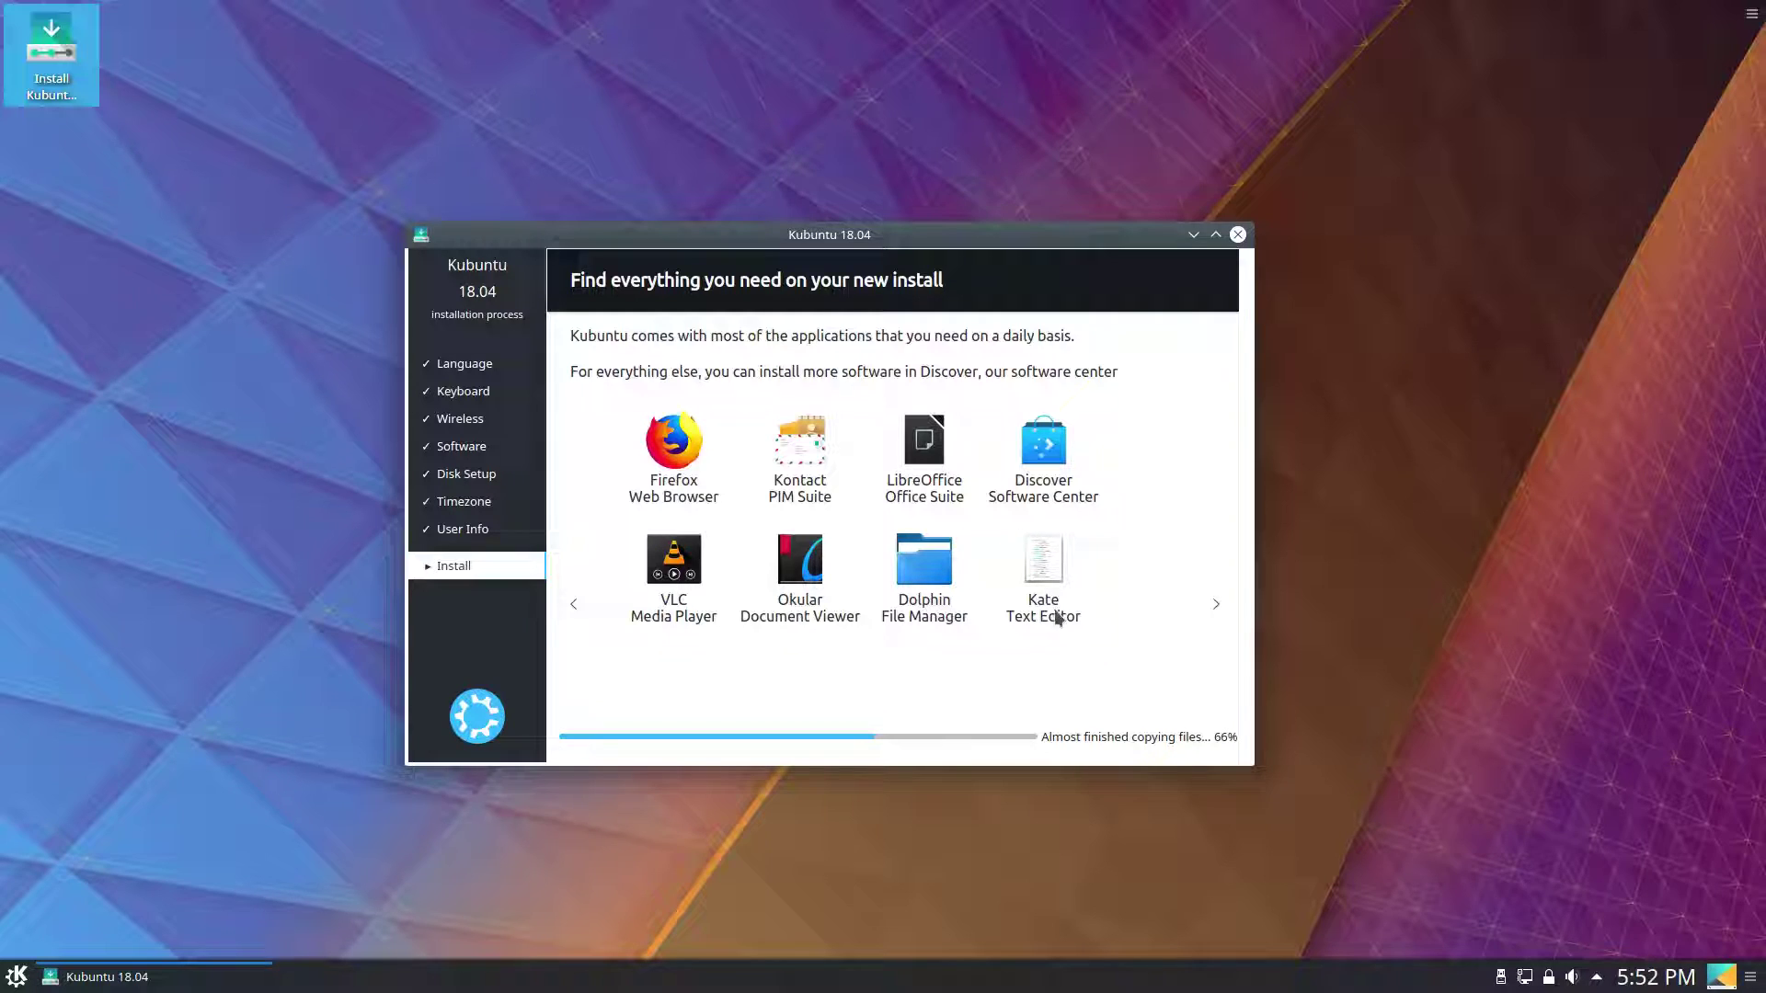
left_click(1215, 605)
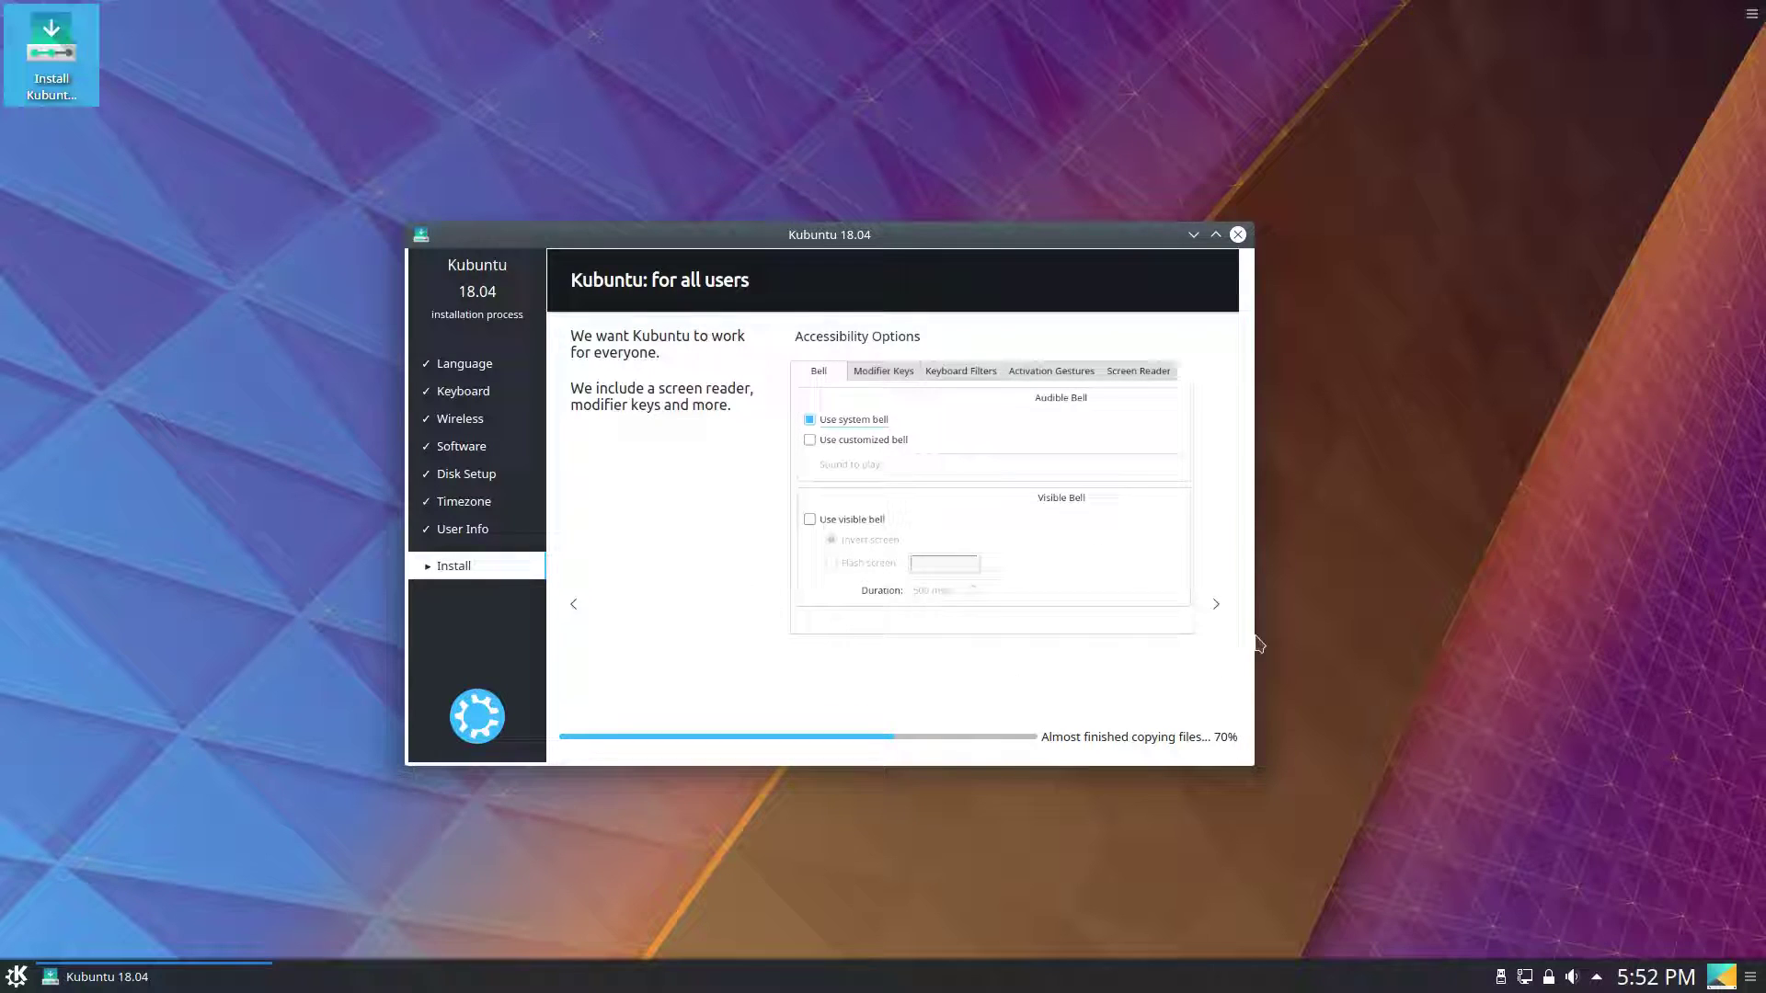
left_click(1214, 605)
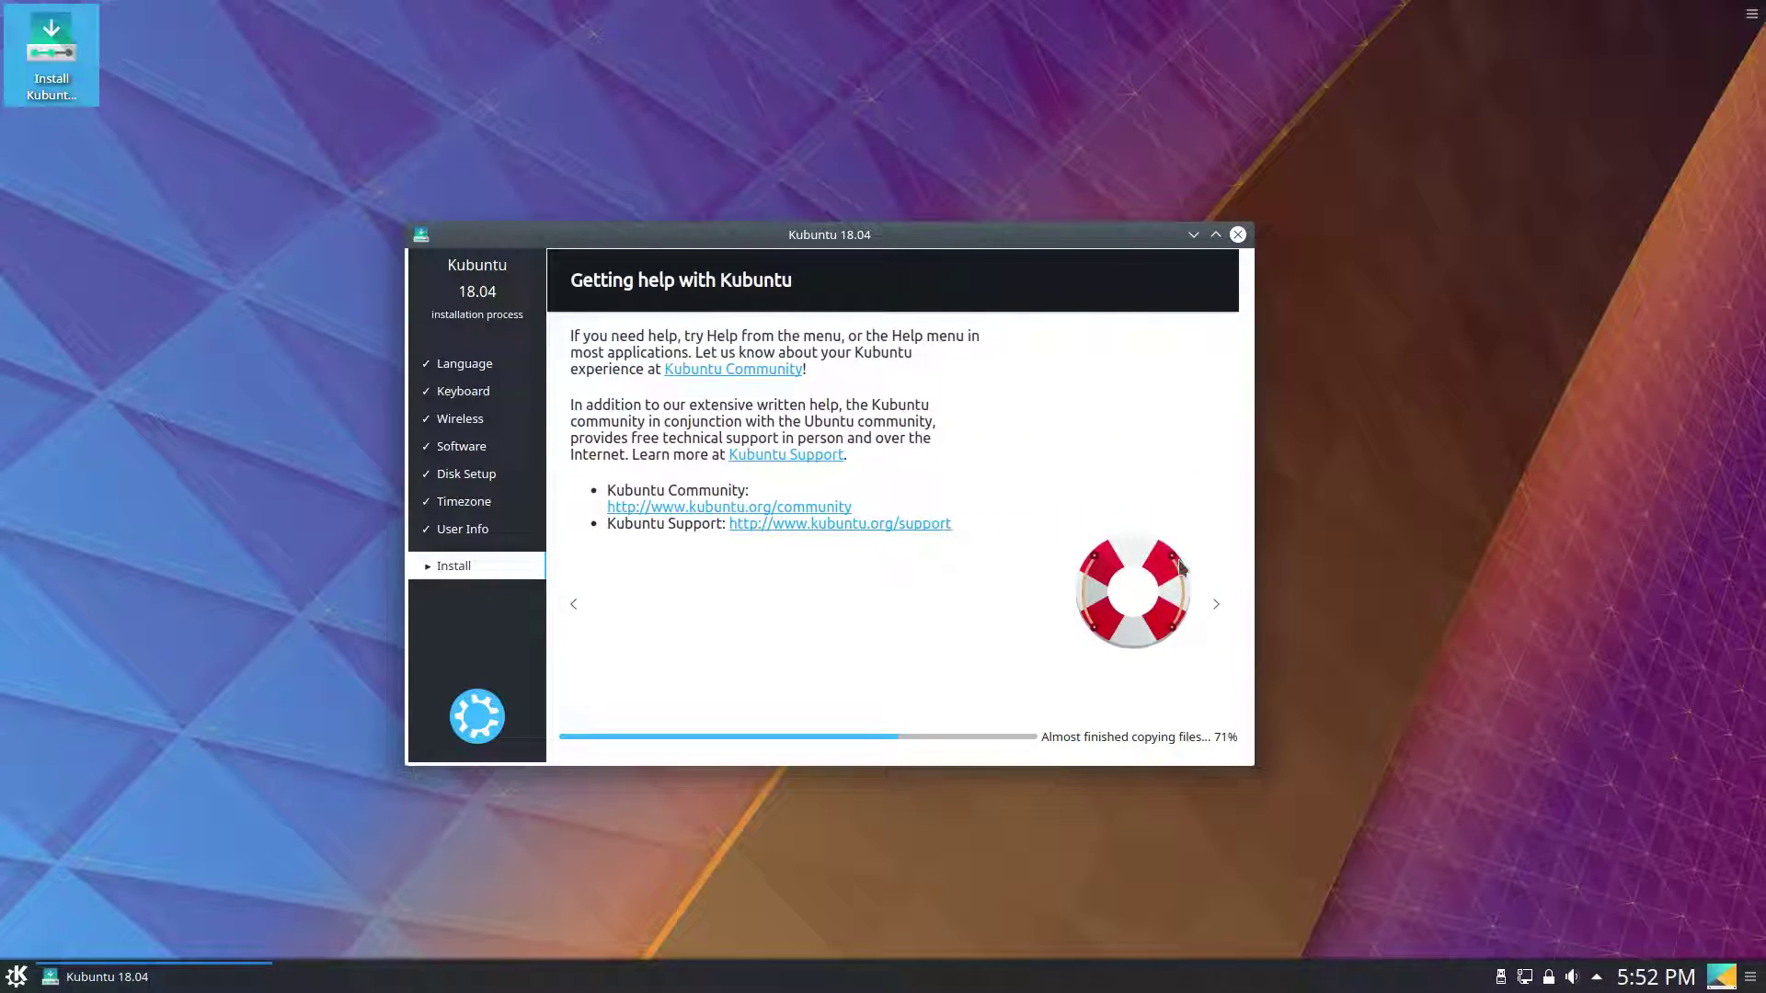
left_click(1223, 623)
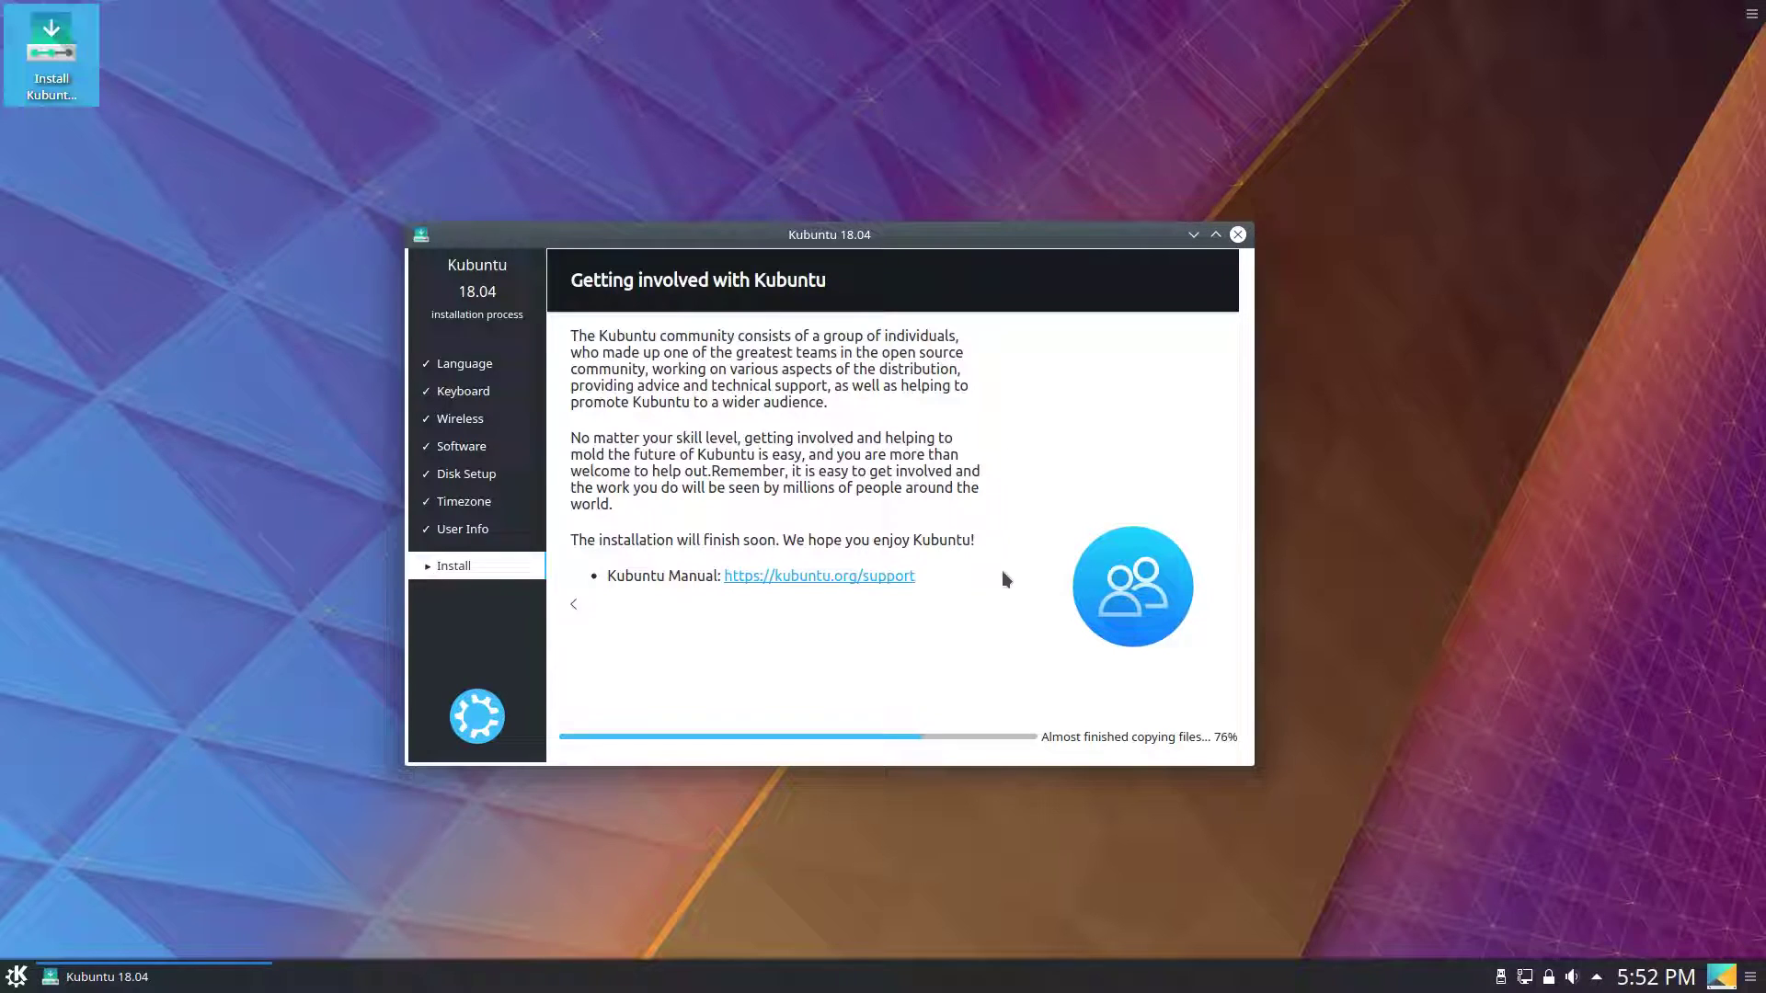
left_click(17, 977)
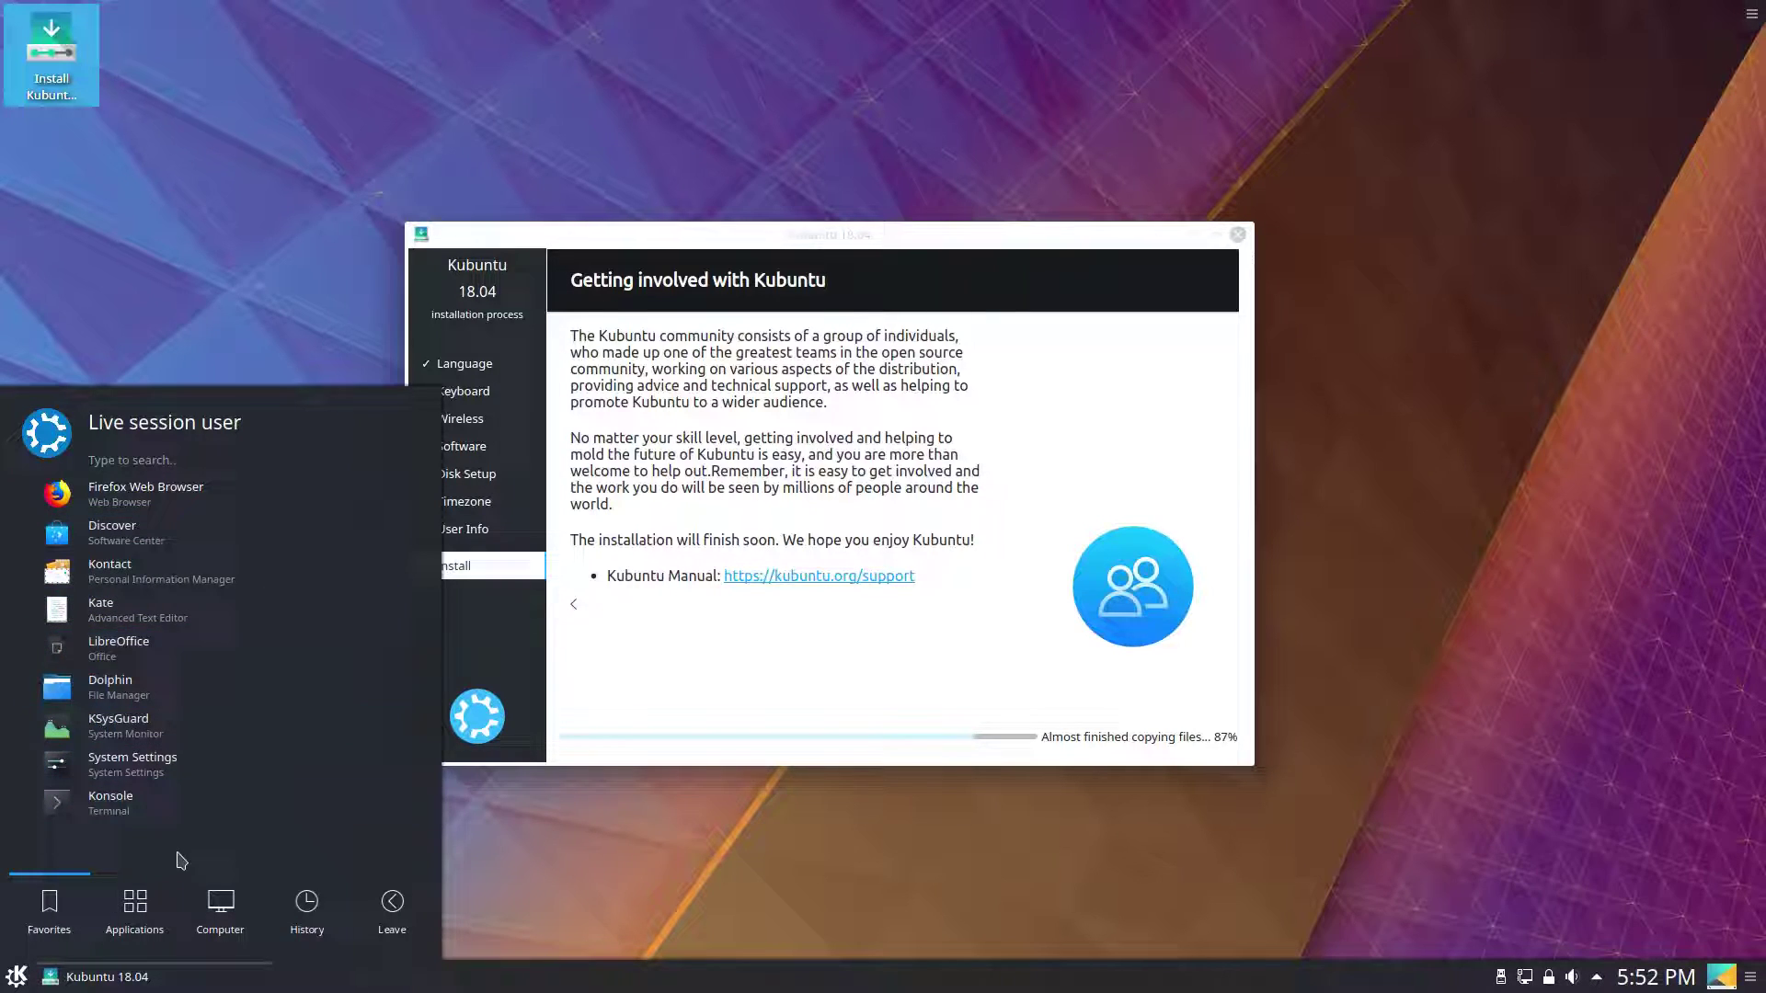
Launch Dolphin from the launcher, centre its window, close it, and reopen the launcher.
left_click(163, 899)
left_click(126, 684)
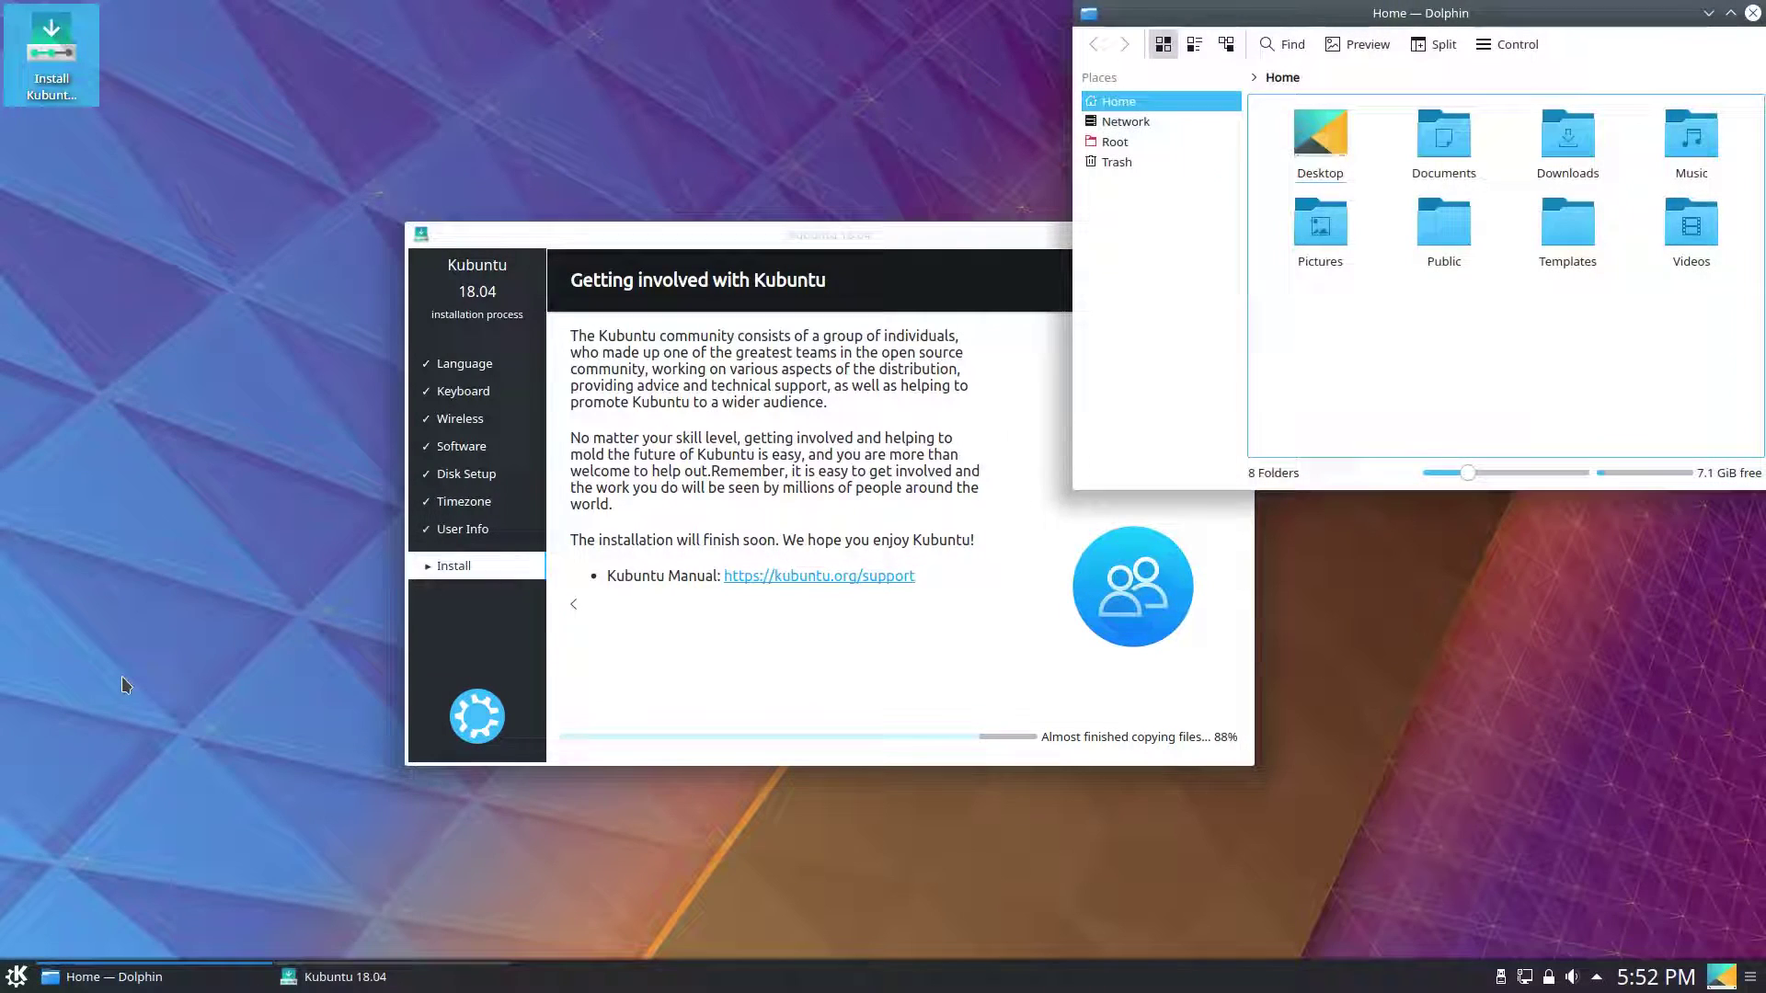
left_click_drag(1281, 13, 1099, 341)
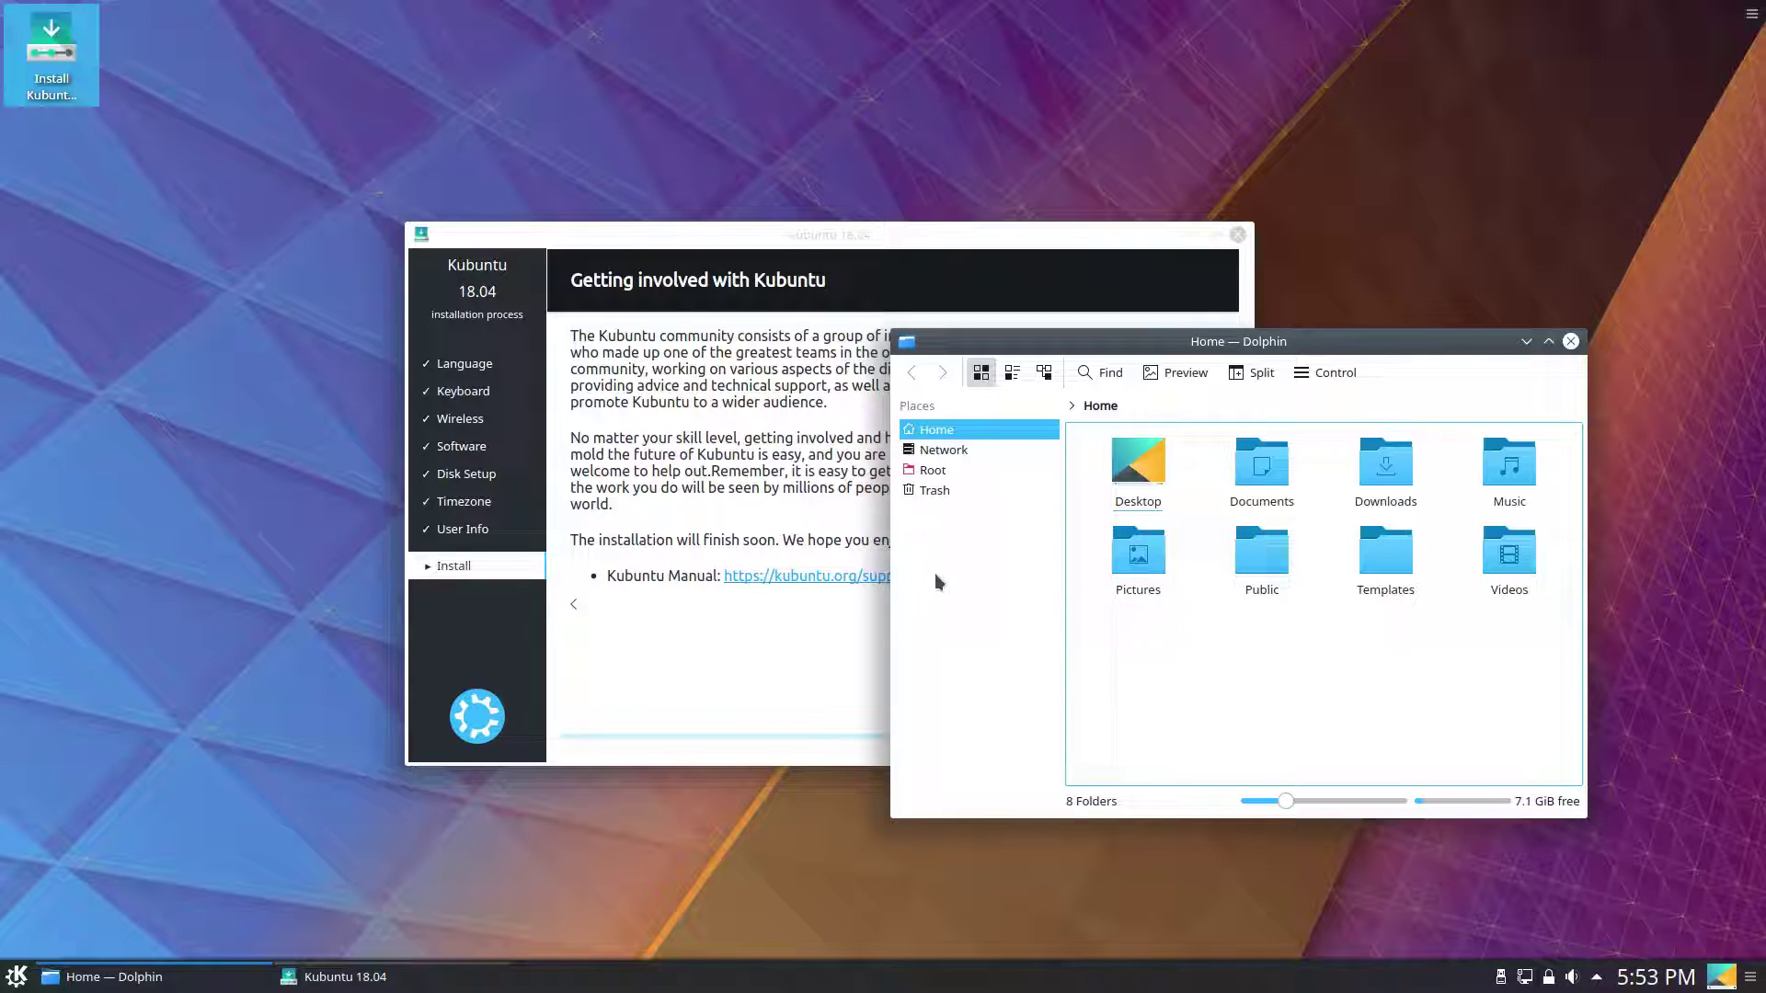
left_click(1570, 341)
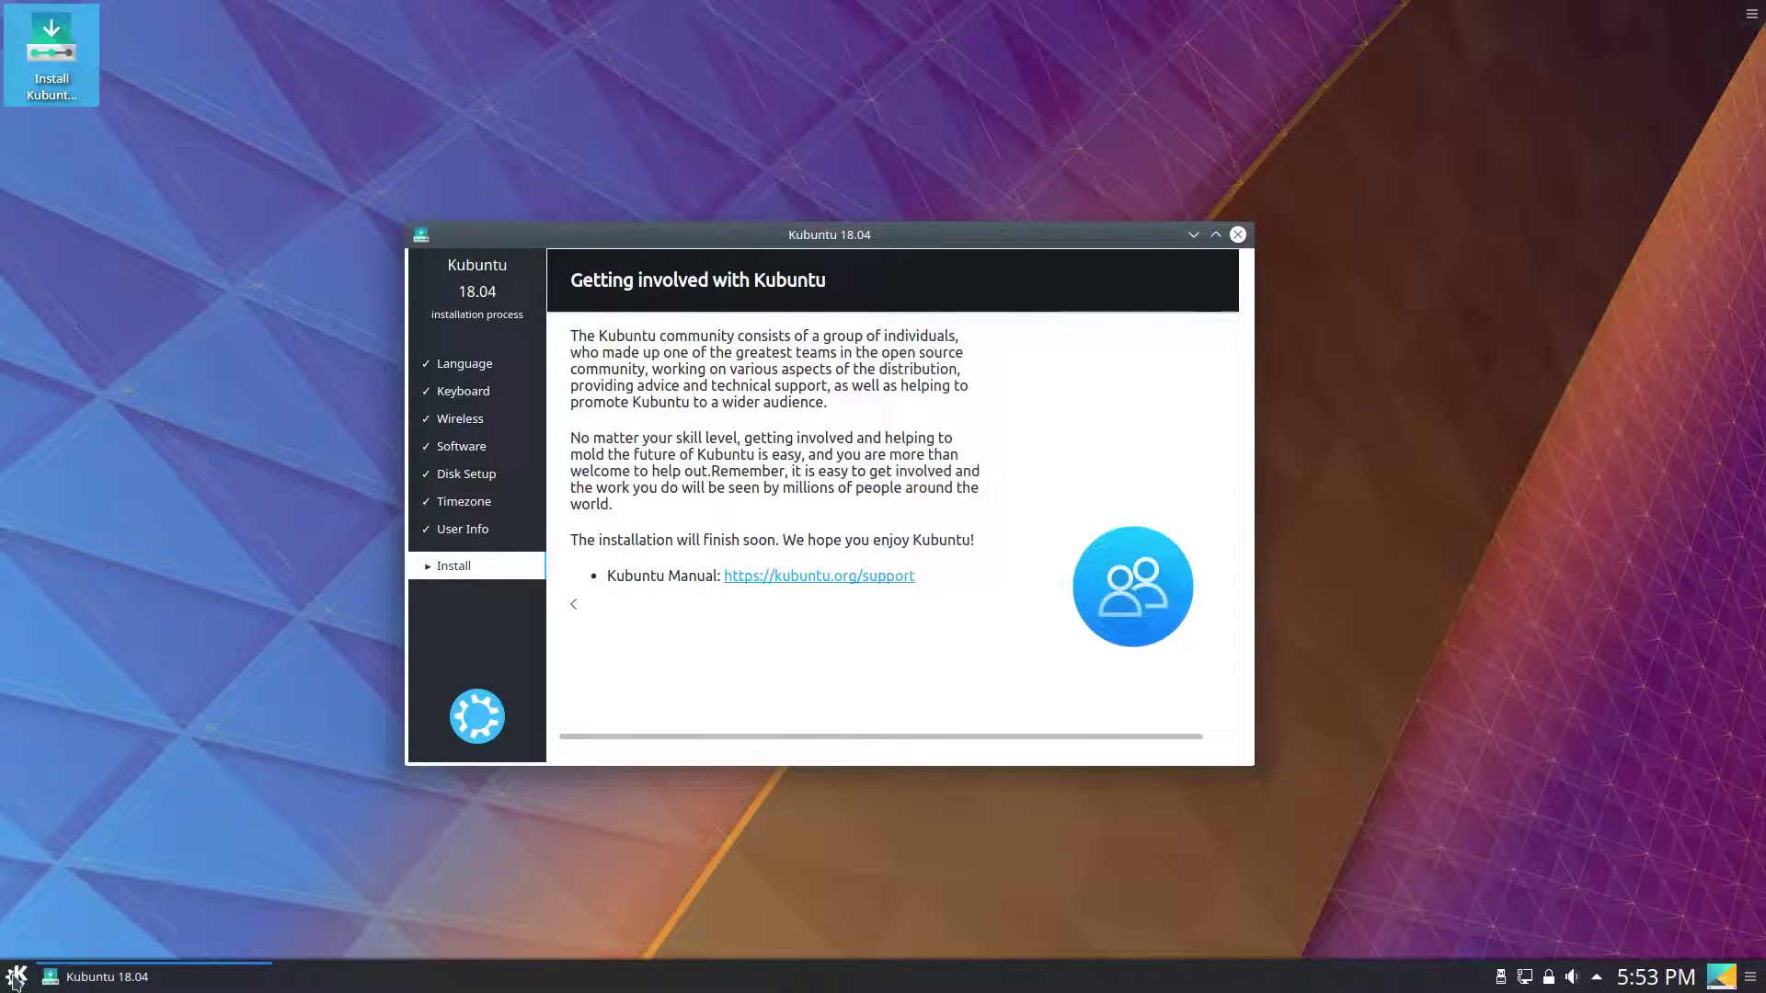
left_click(16, 977)
Launch Cantata from Multimedia, advance its First Run wizard one page, then cancel it.
left_click(134, 906)
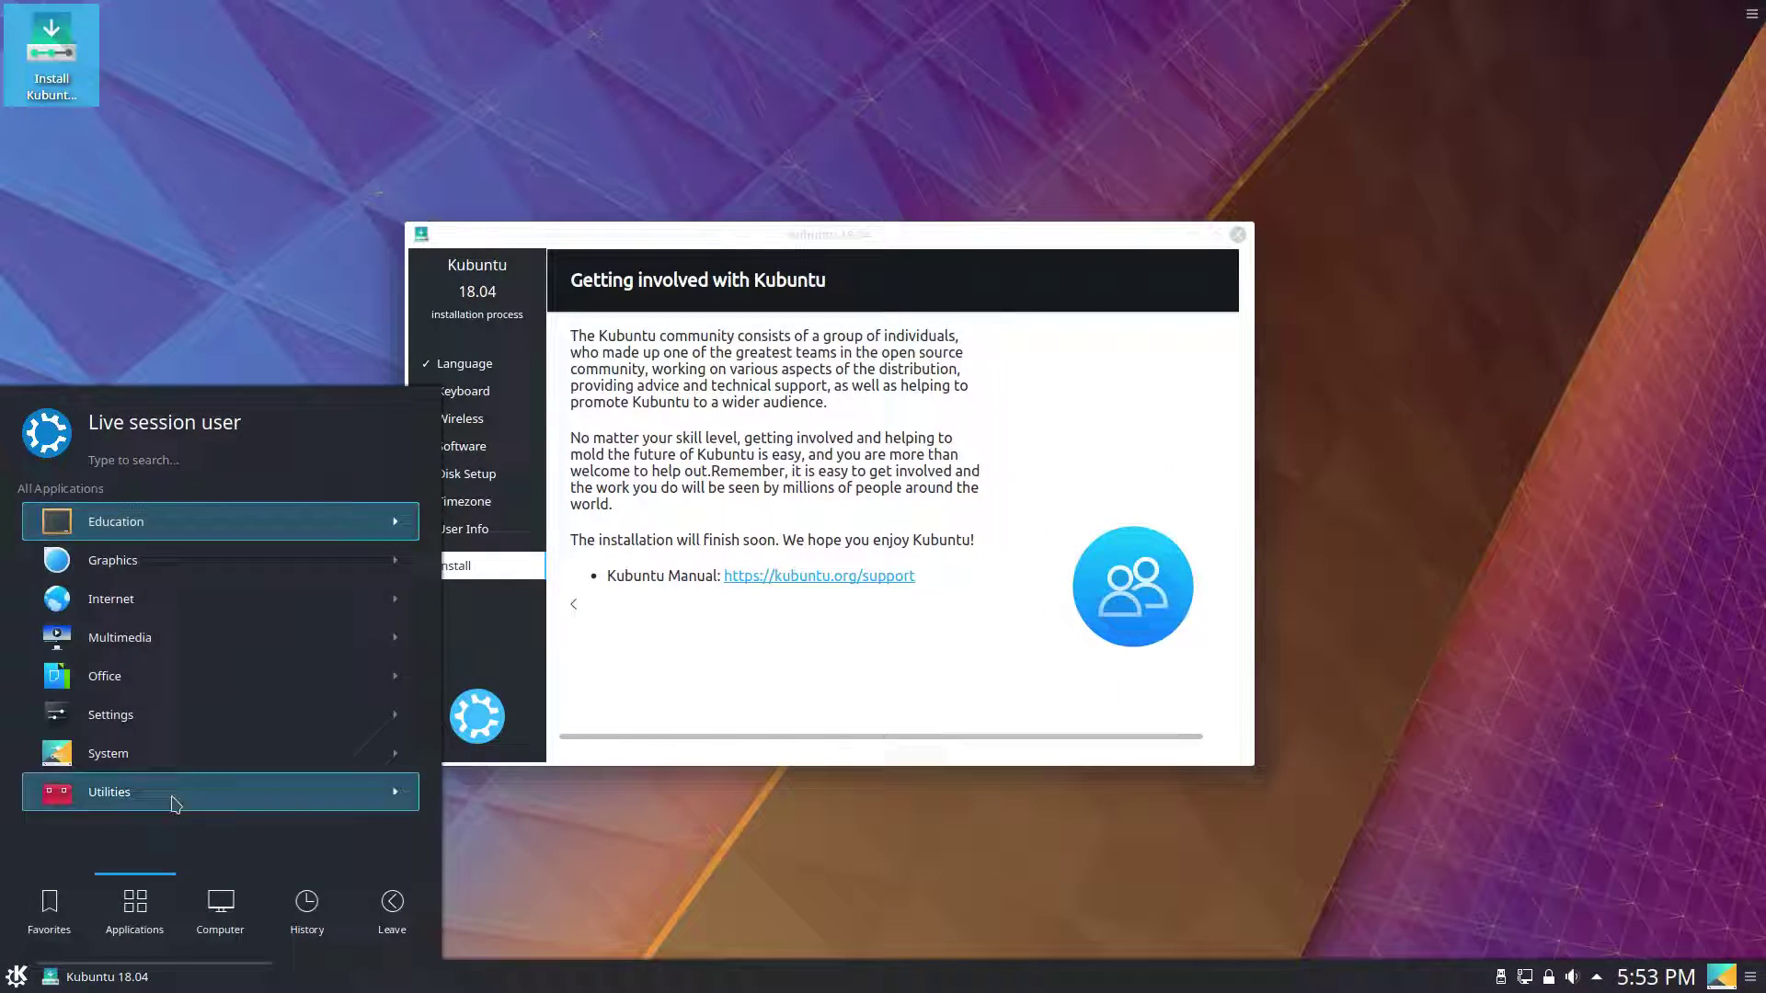
left_click(191, 637)
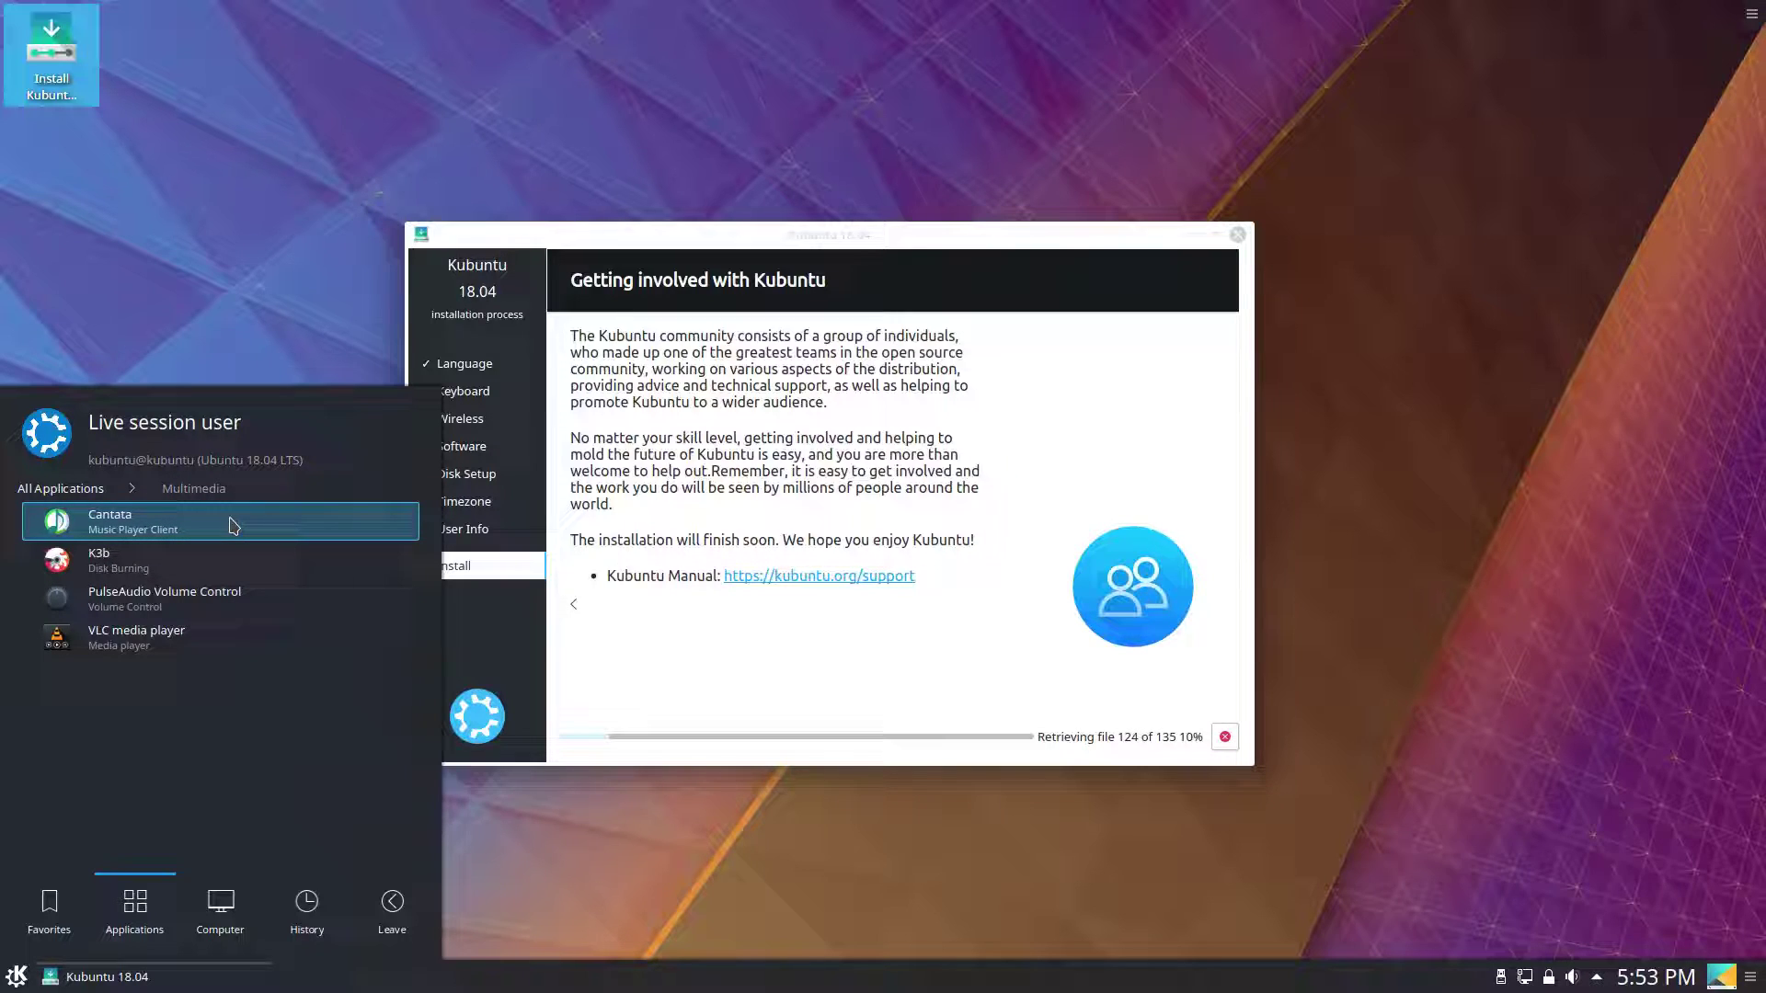
left_click(233, 526)
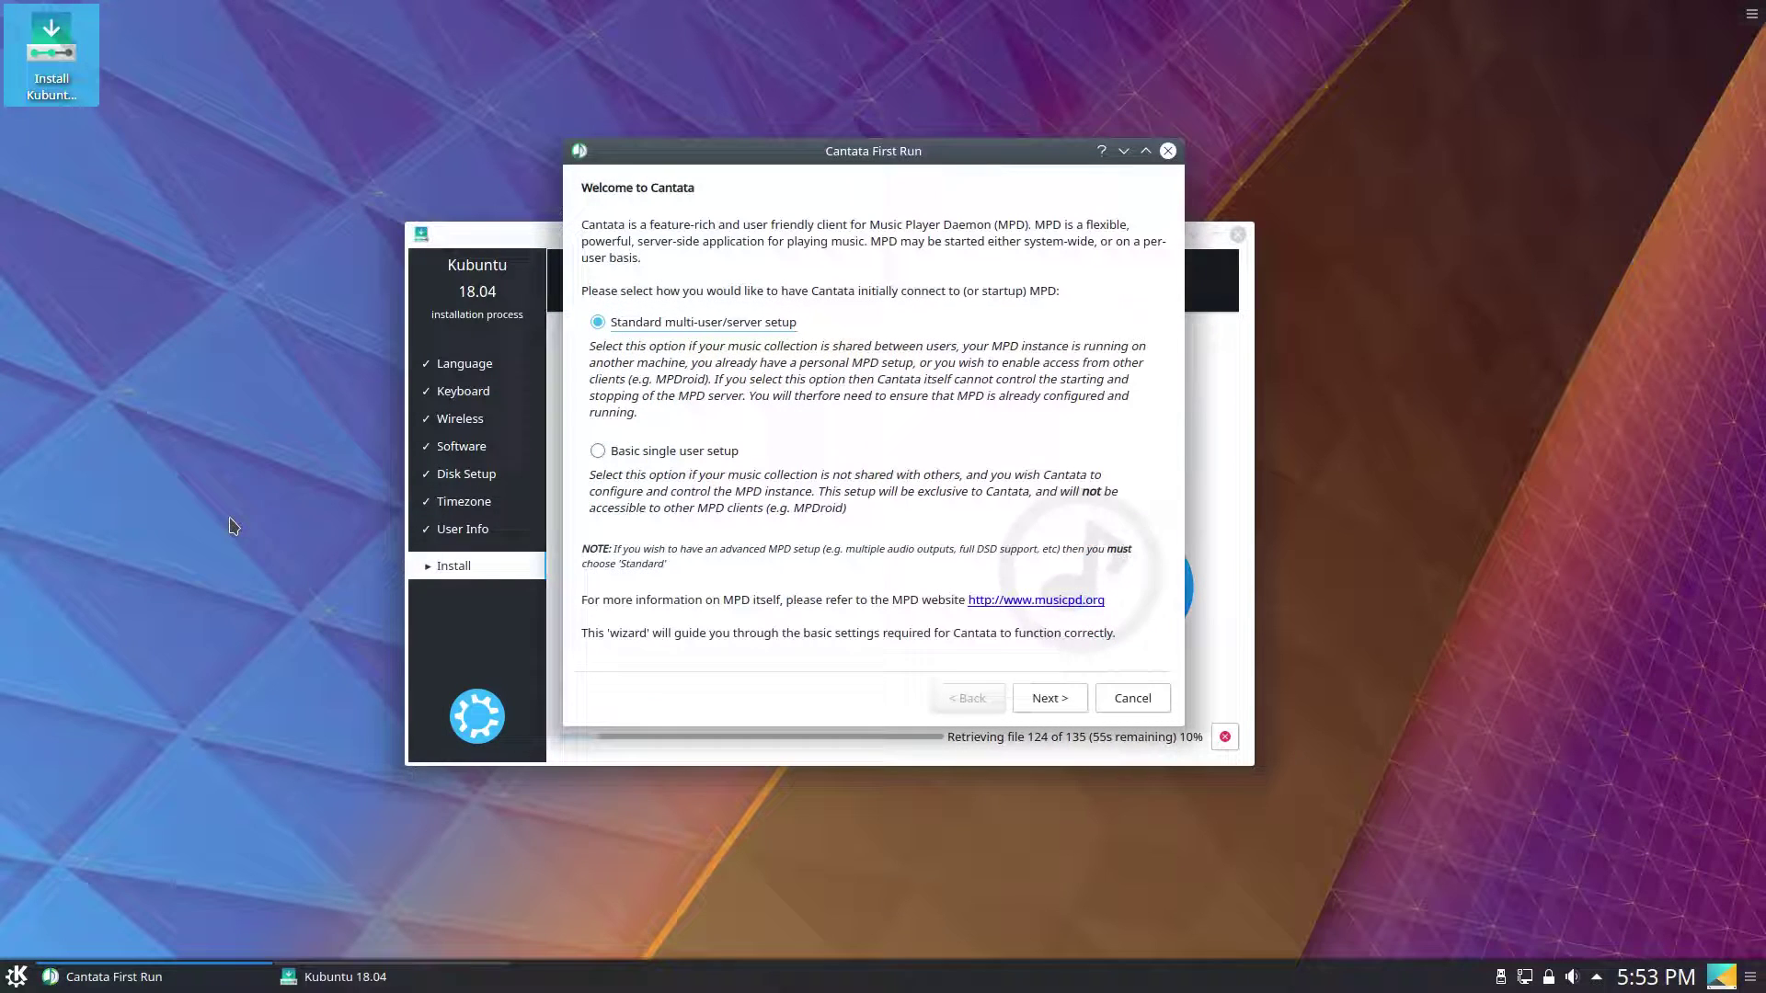
left_click_drag(816, 159, 841, 149)
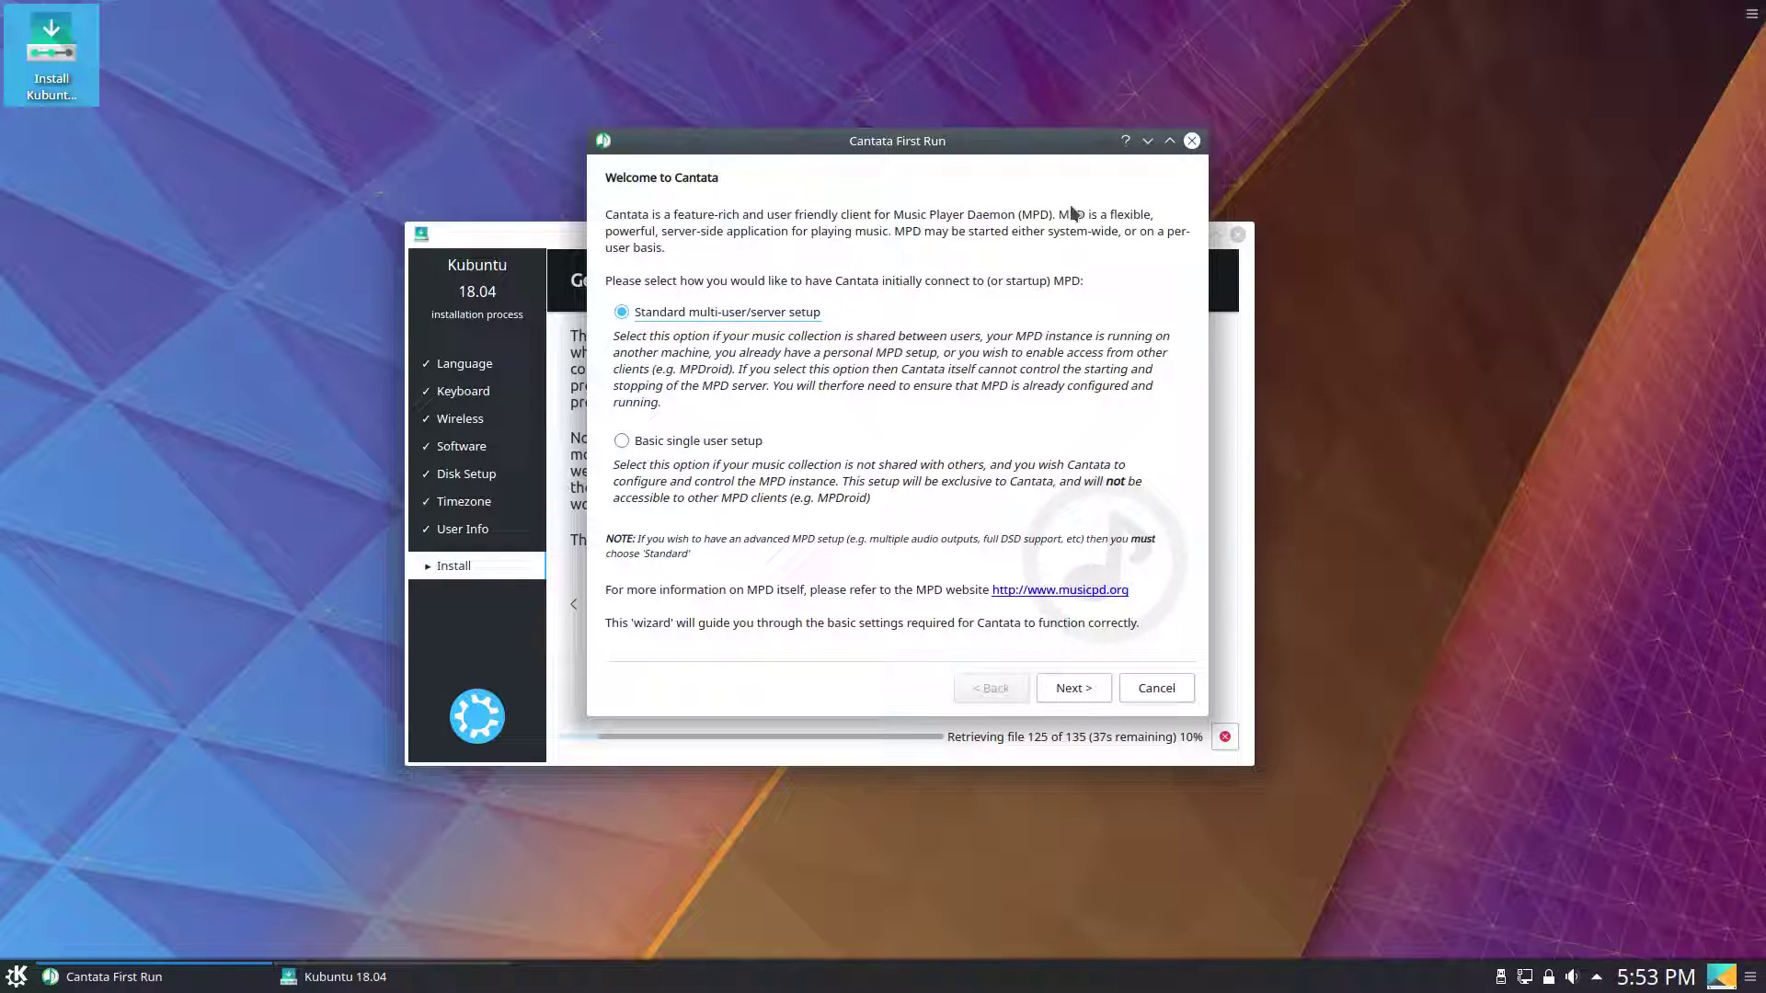
left_click(1062, 690)
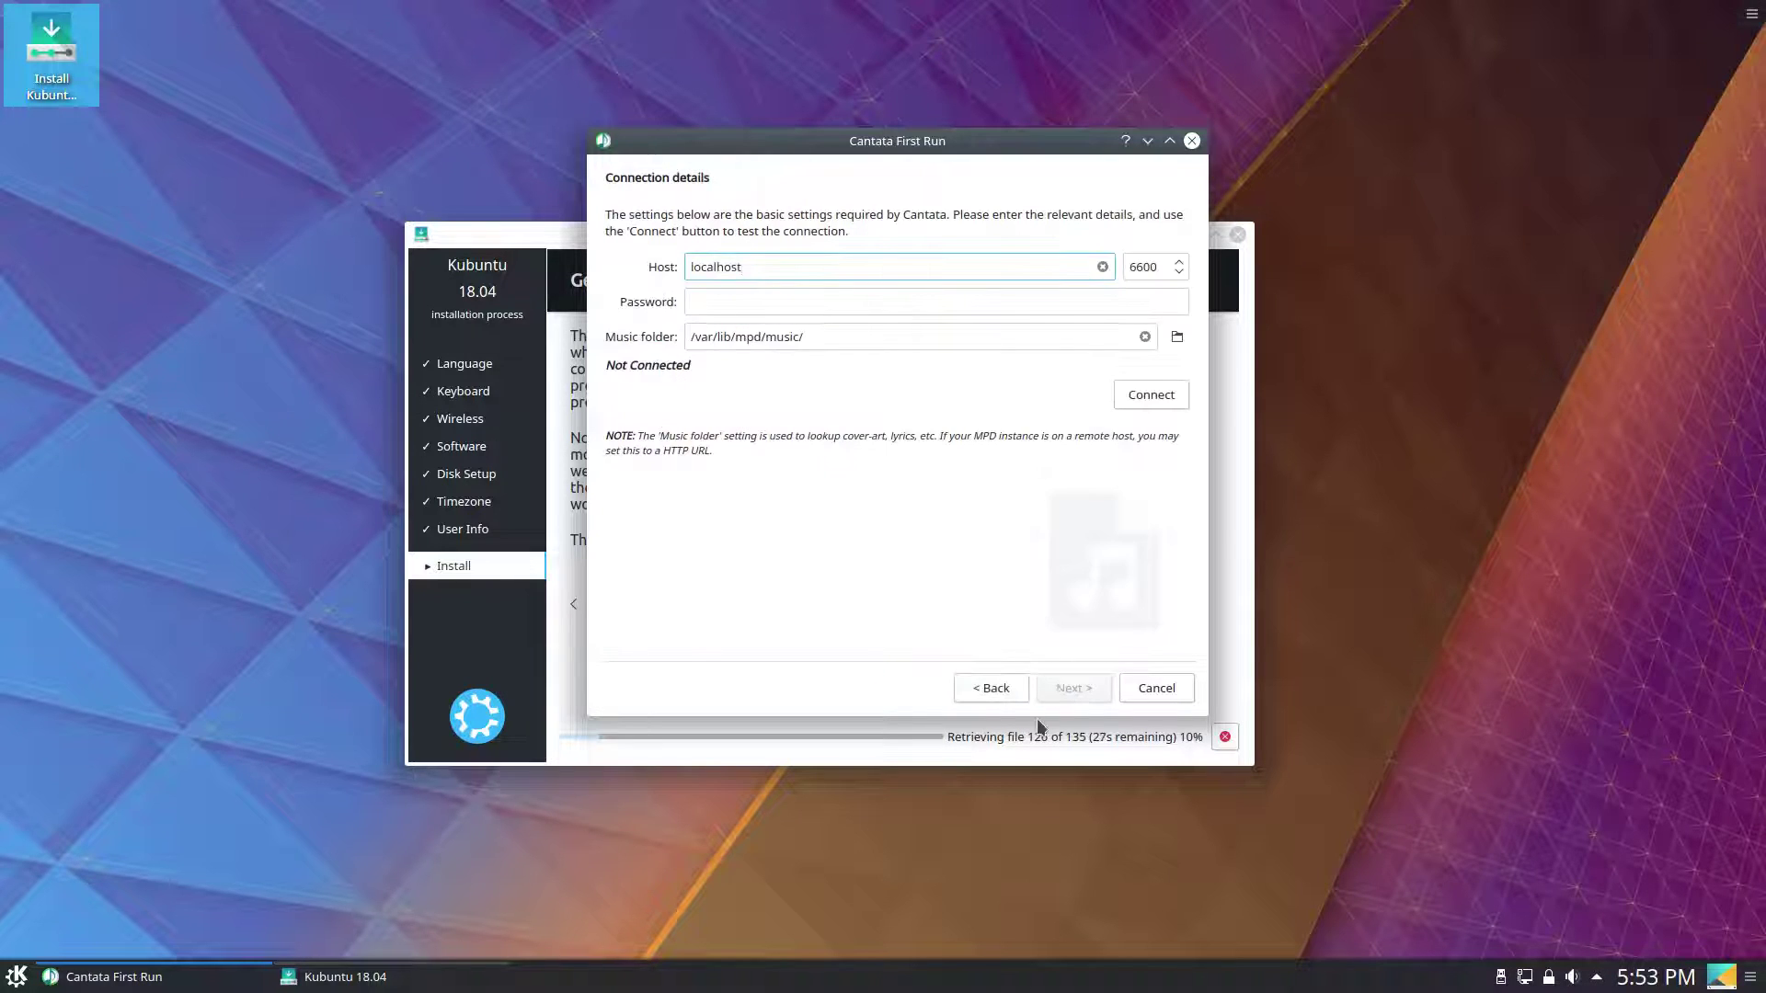
left_click(1149, 693)
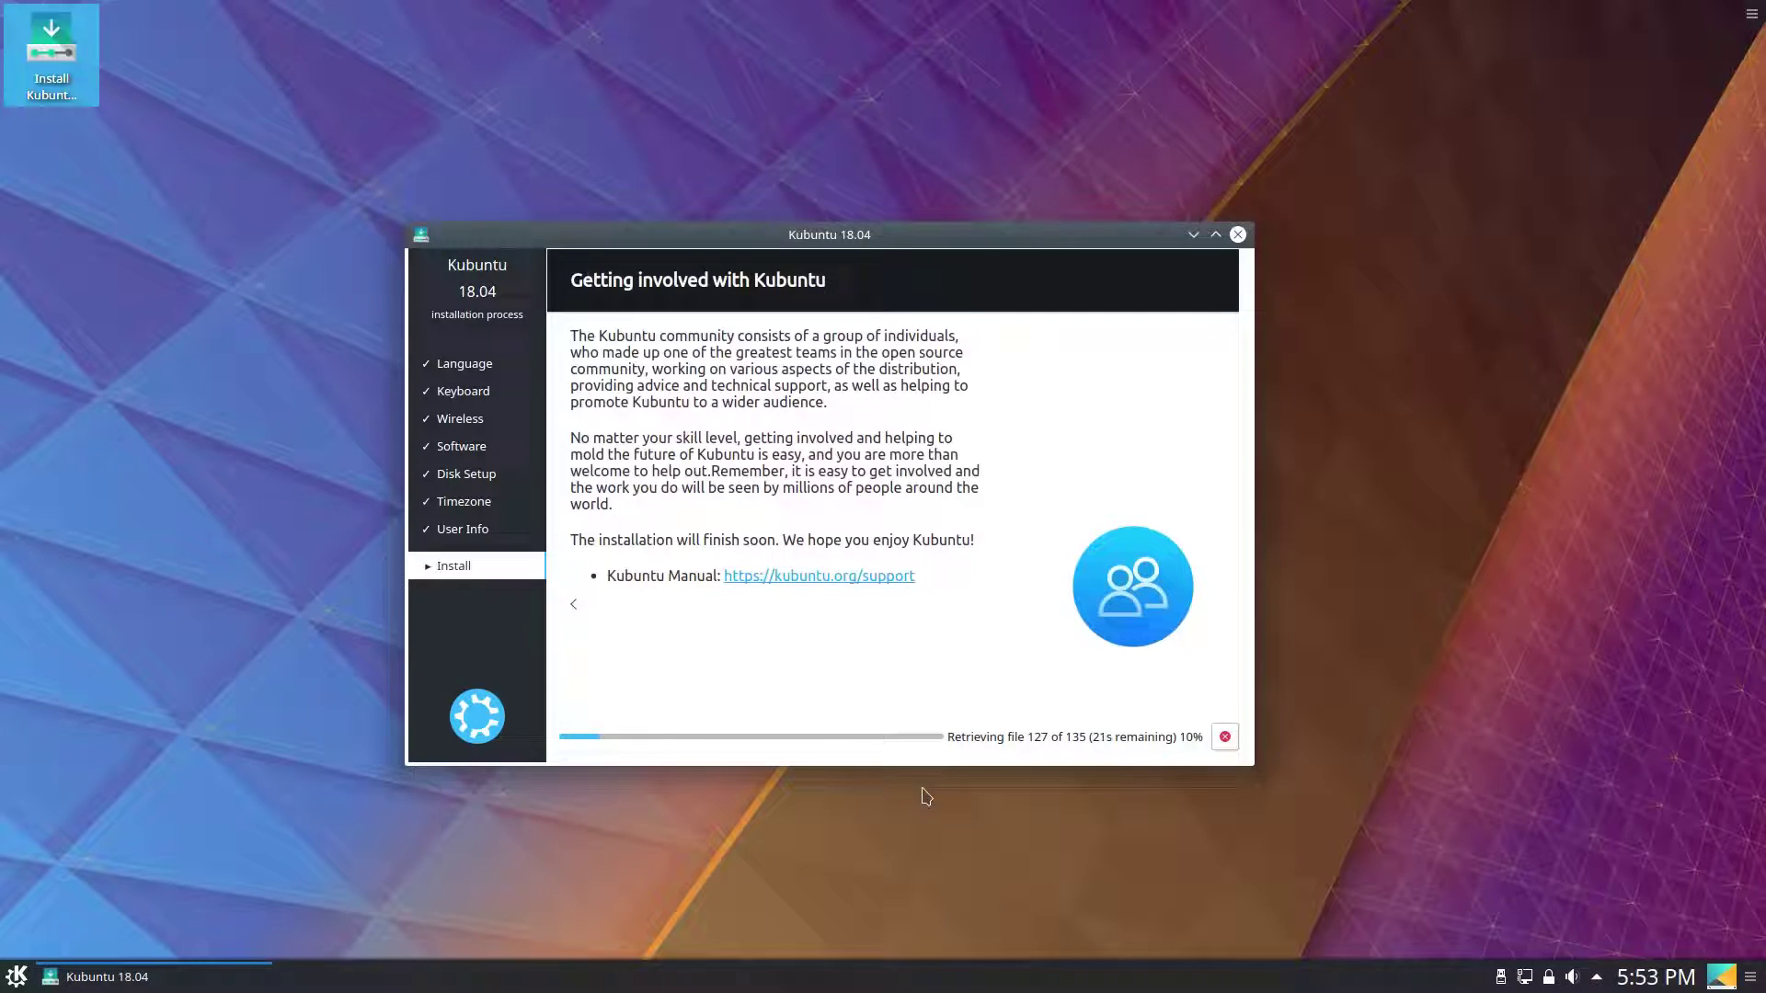
Browse the Internet applications category in the Kickoff launcher, then close the launcher.
left_click(17, 977)
mouse_move(135, 906)
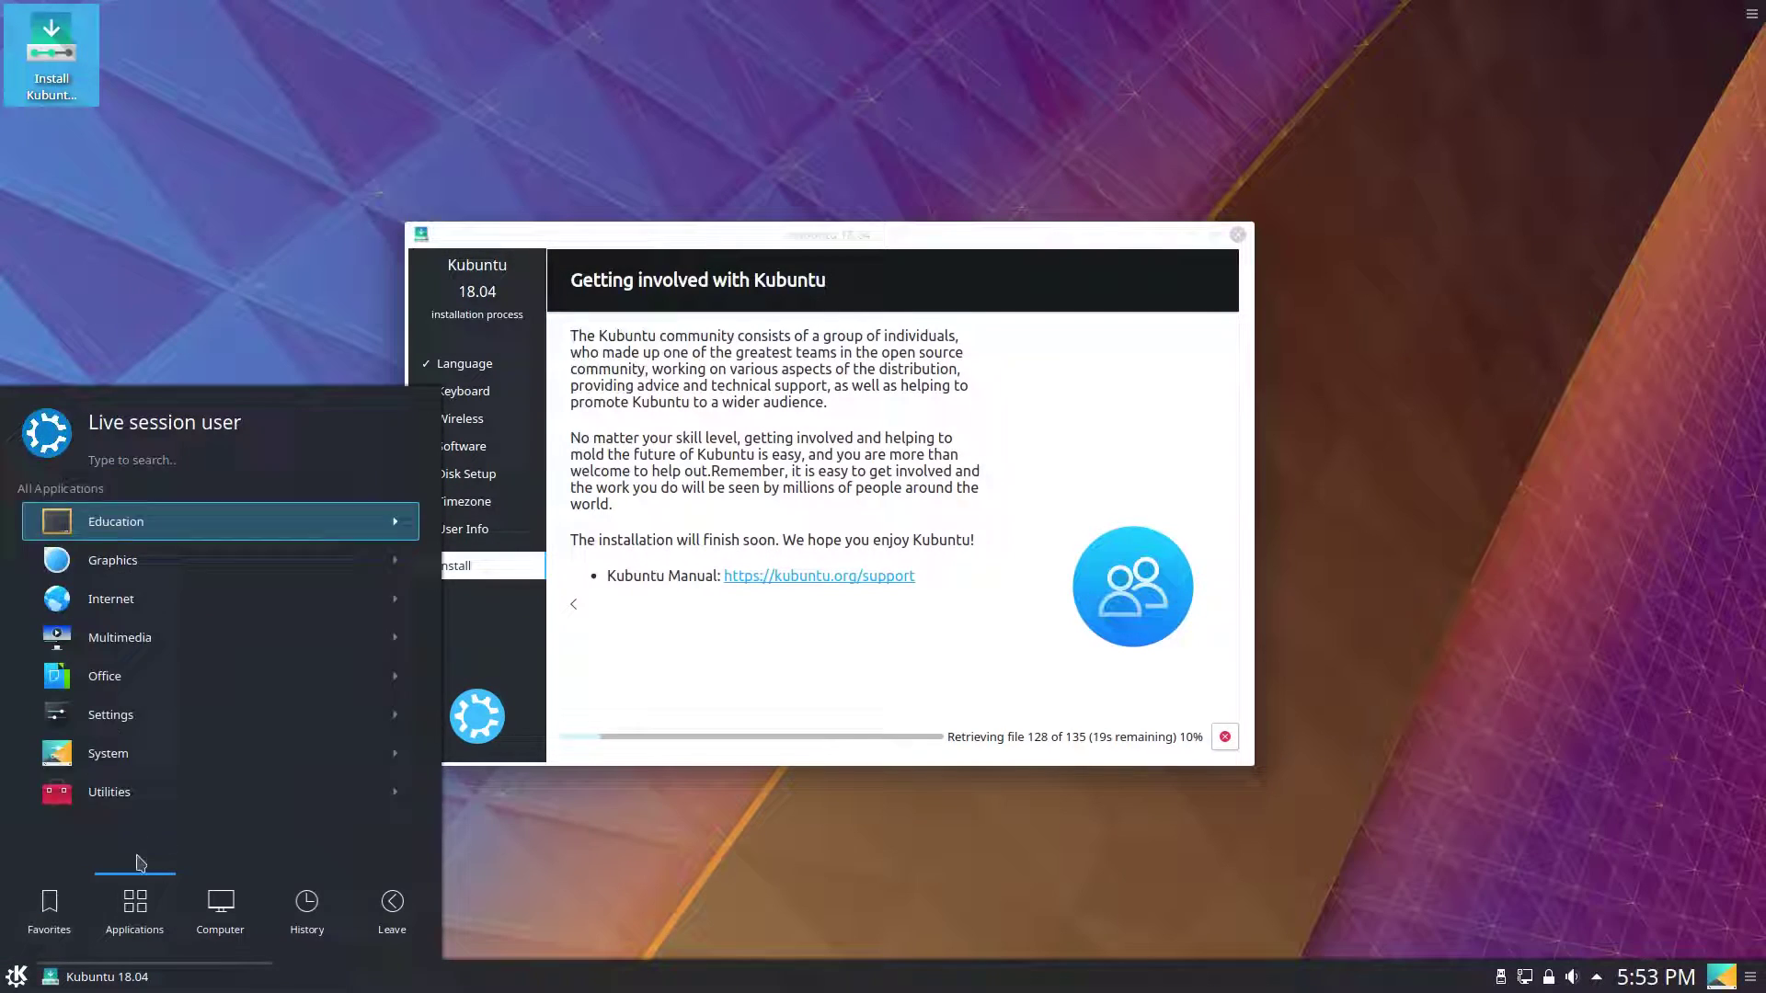
left_click(156, 599)
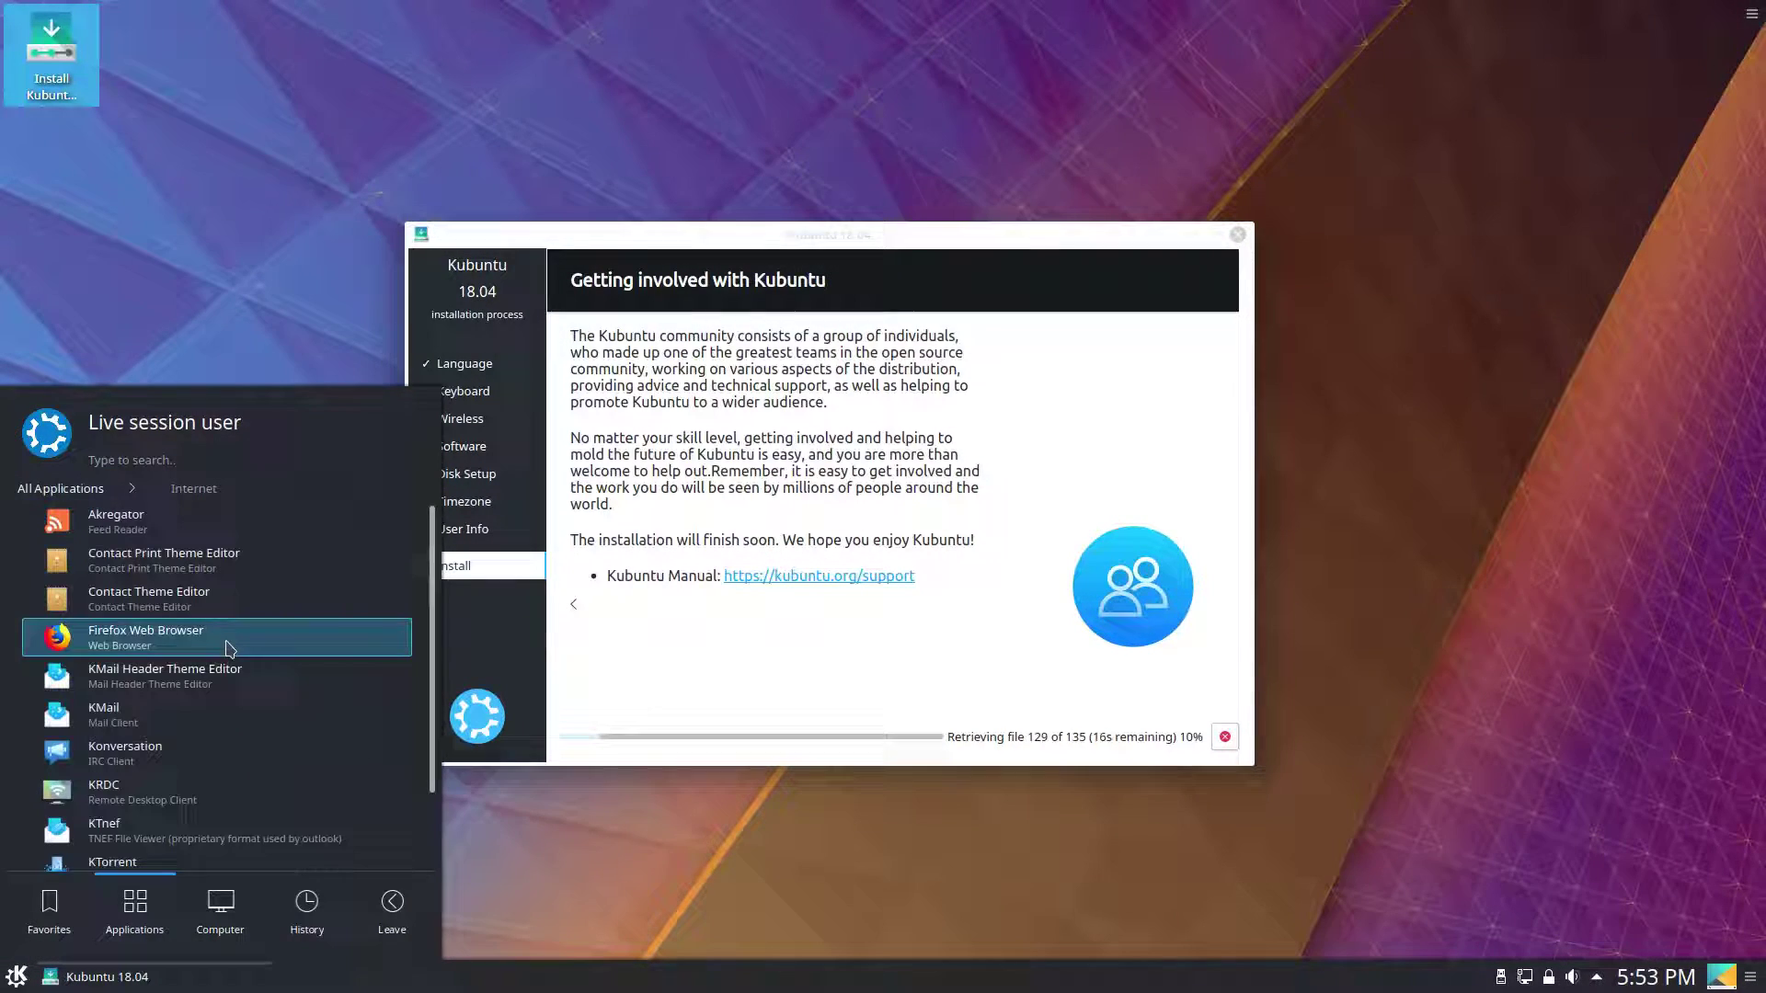
scroll(251, 635, "down", 2)
scroll(251, 612, "up", 2)
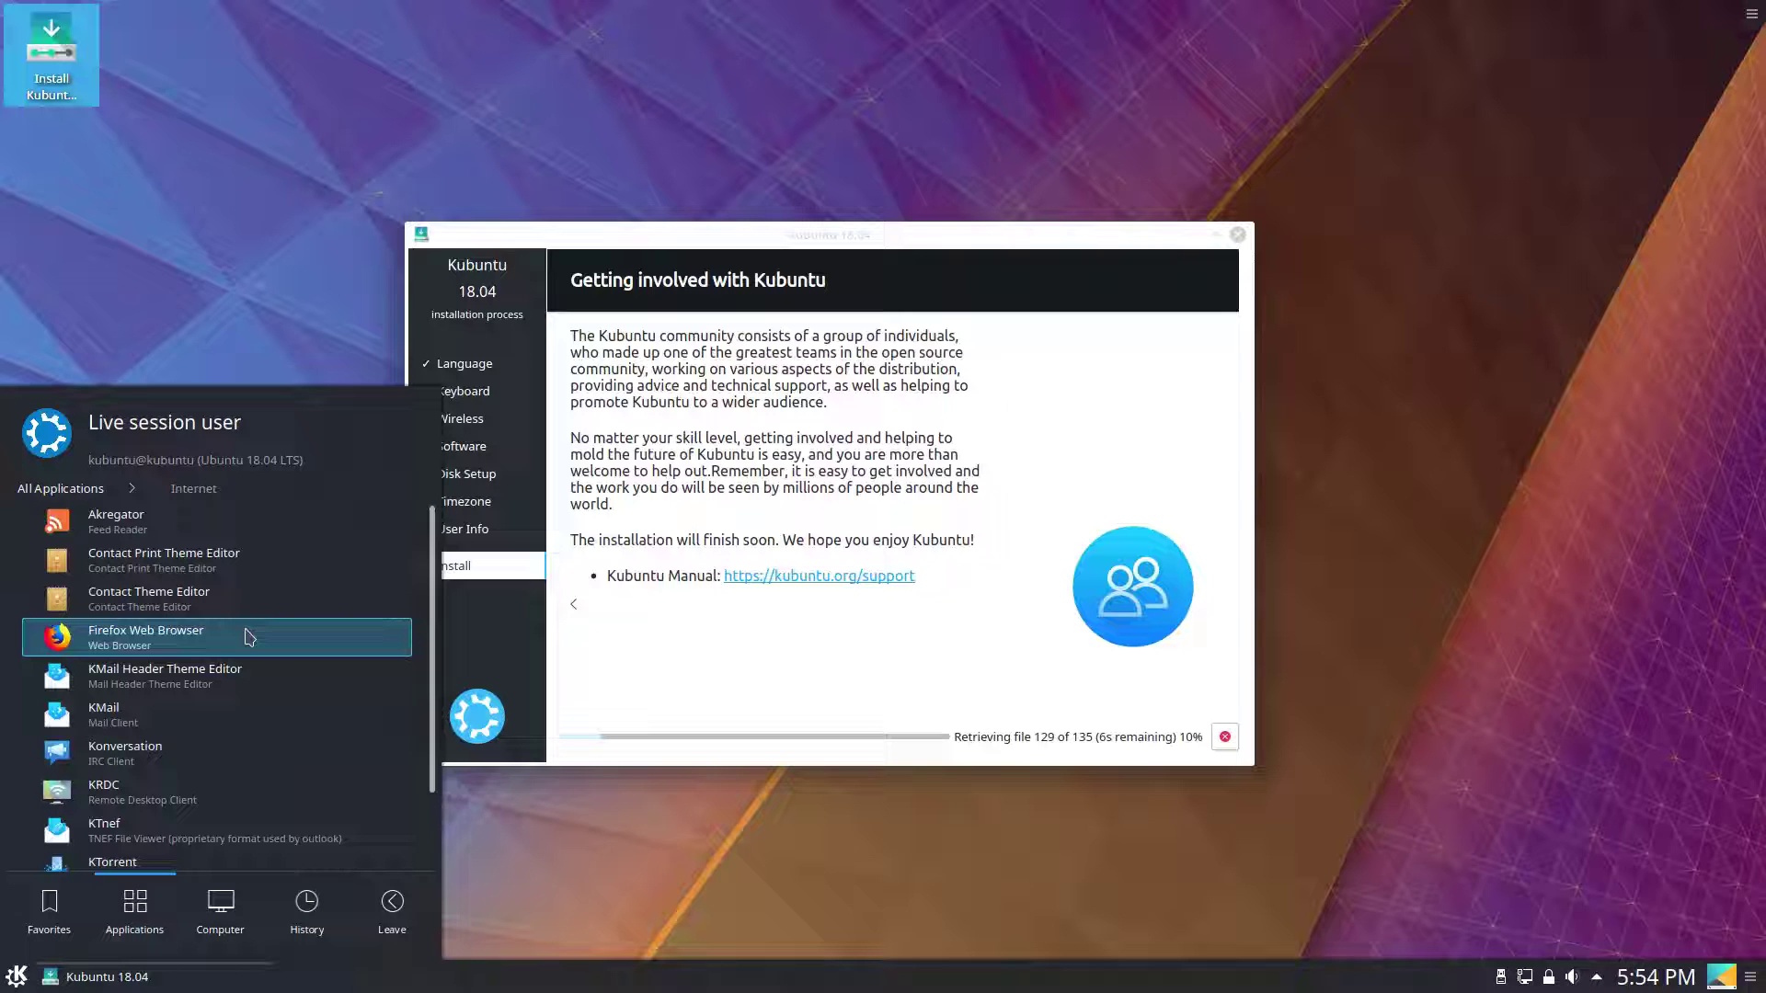
scroll(276, 640, "down", 3)
scroll(297, 676, "up", 3)
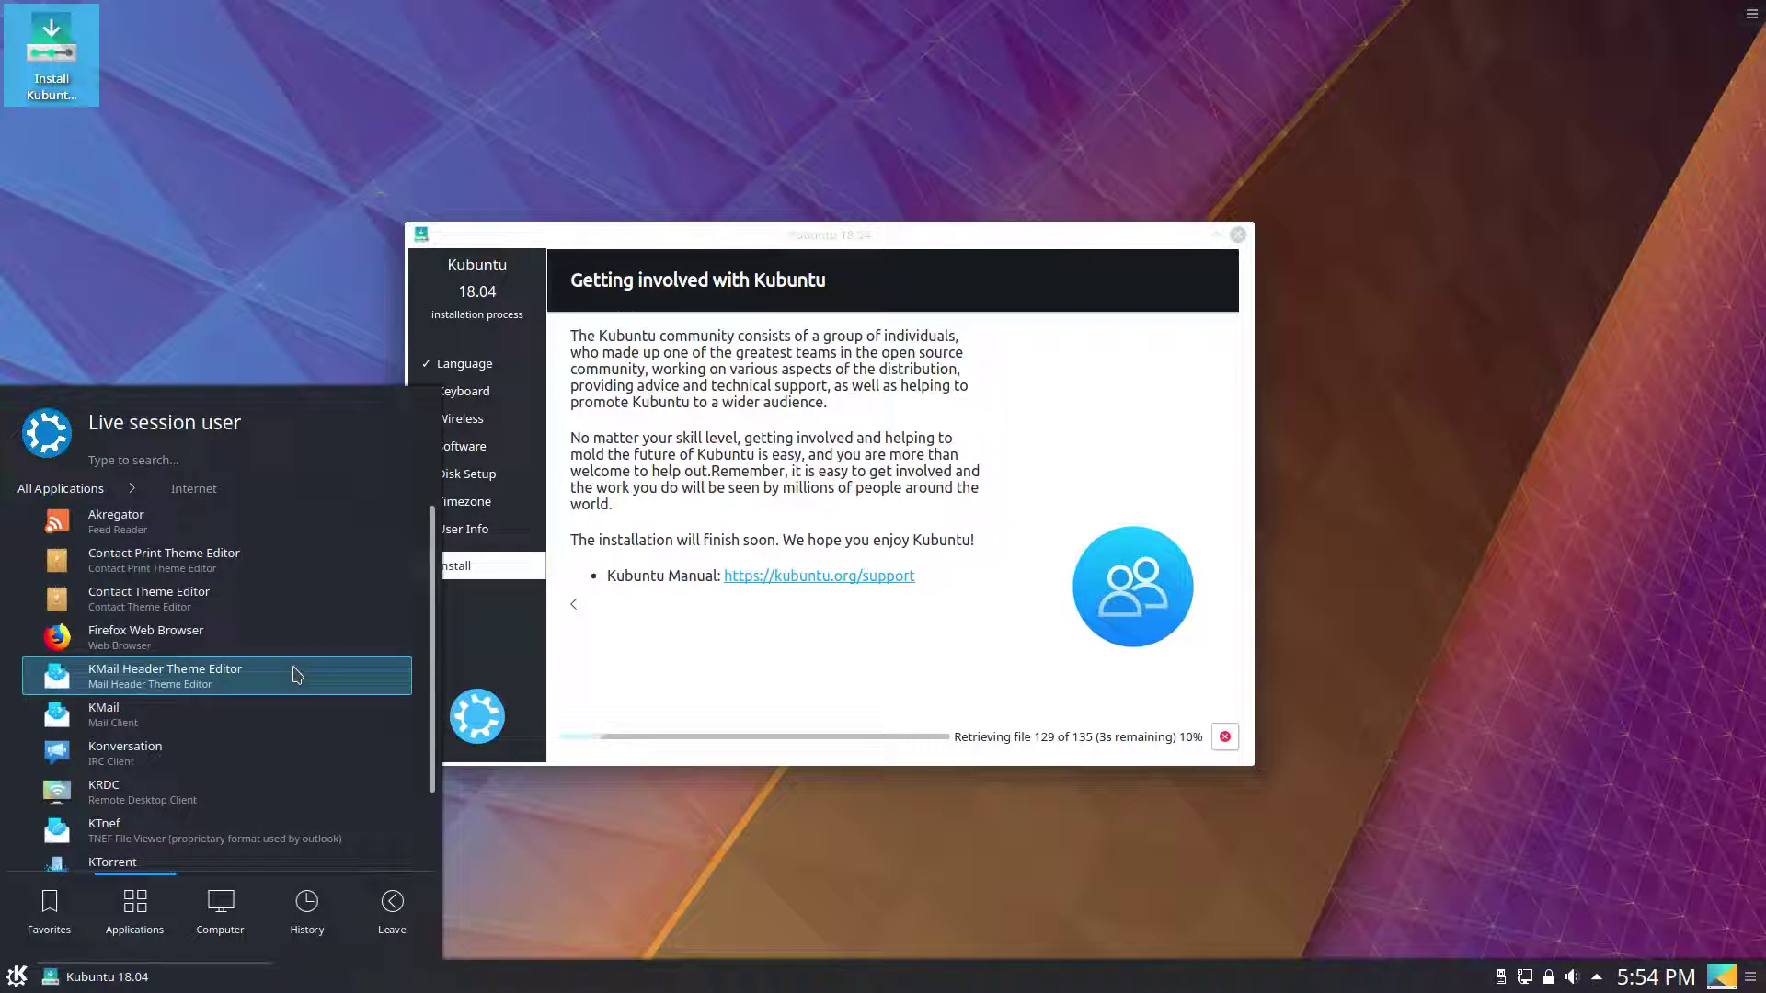
scroll(317, 722, "down", 2)
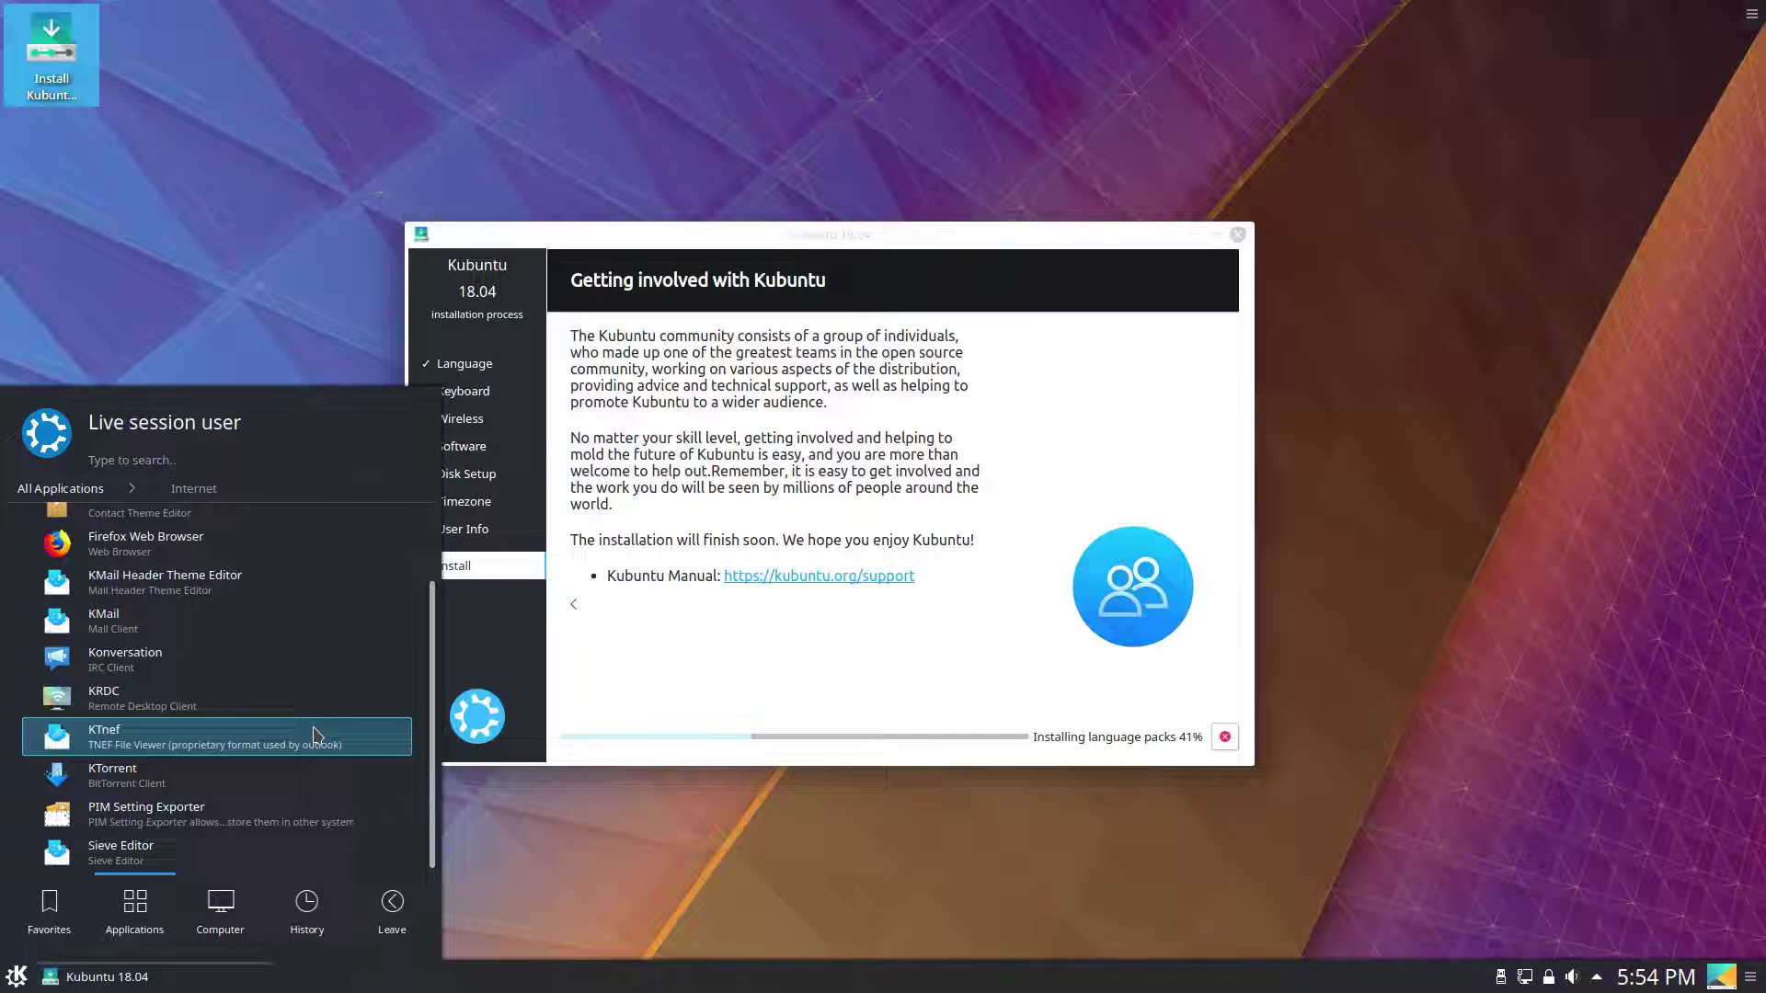
left_click(125, 777)
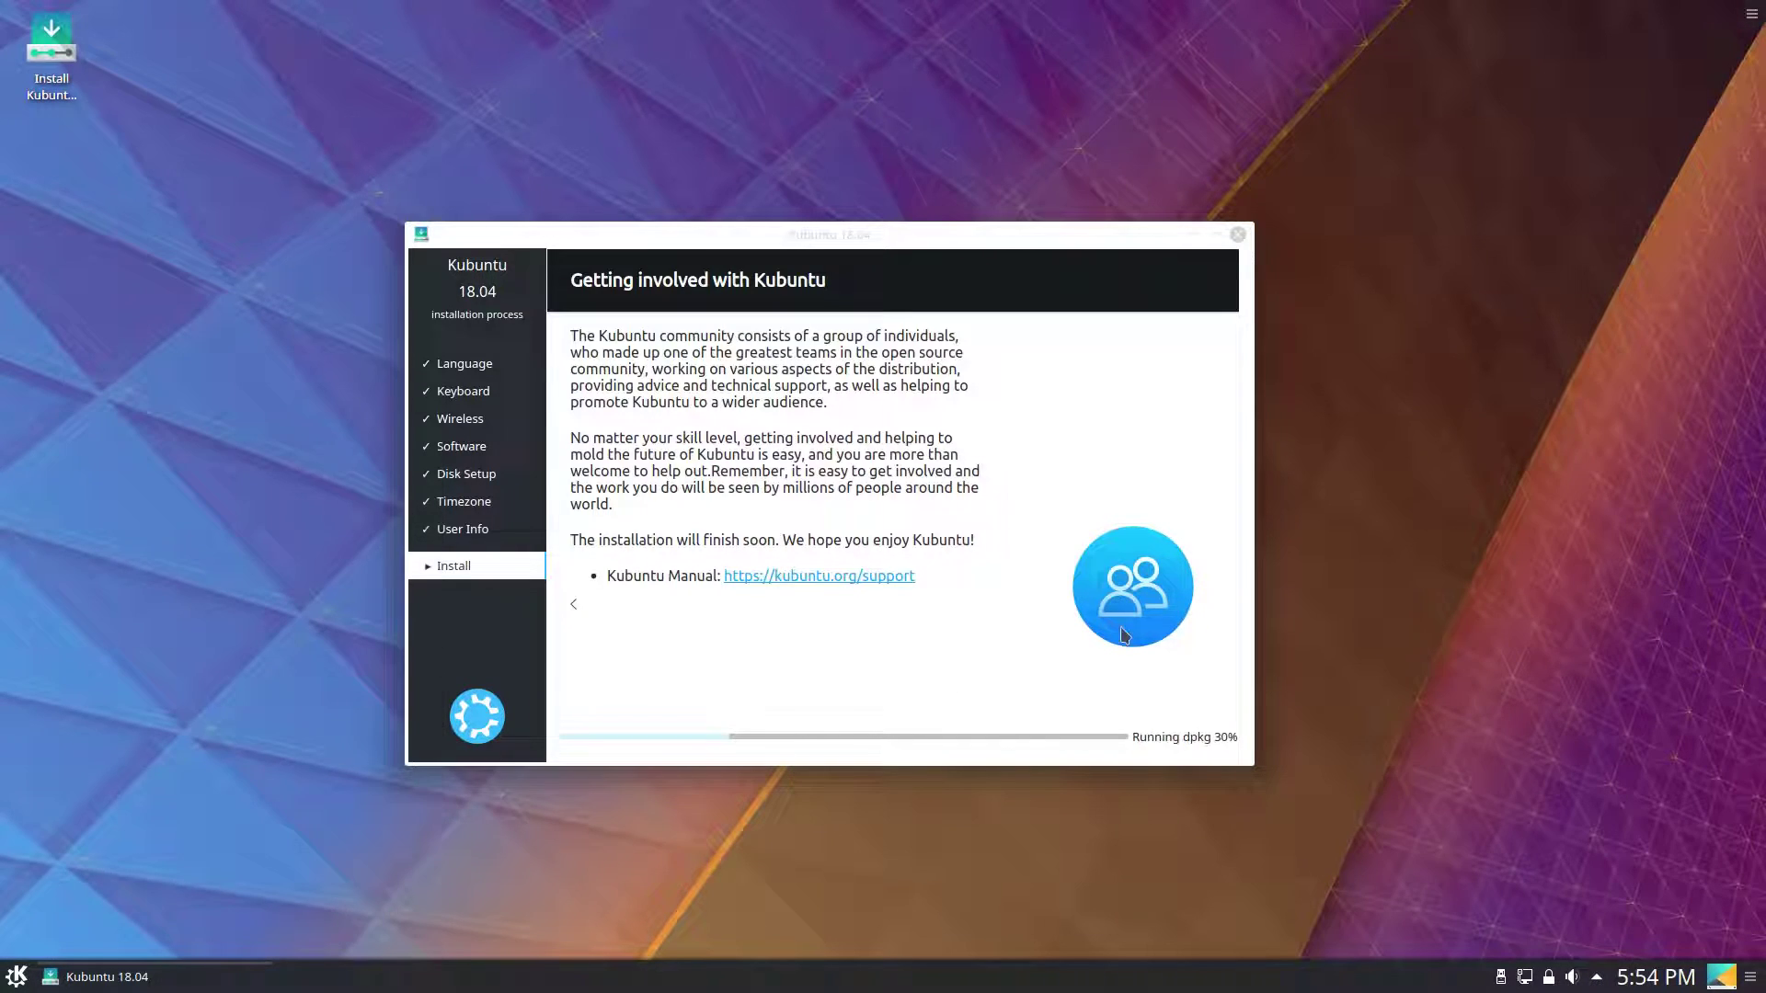
Reopen the launcher and scroll through the Office applications category.
left_click(16, 977)
left_click(646, 913)
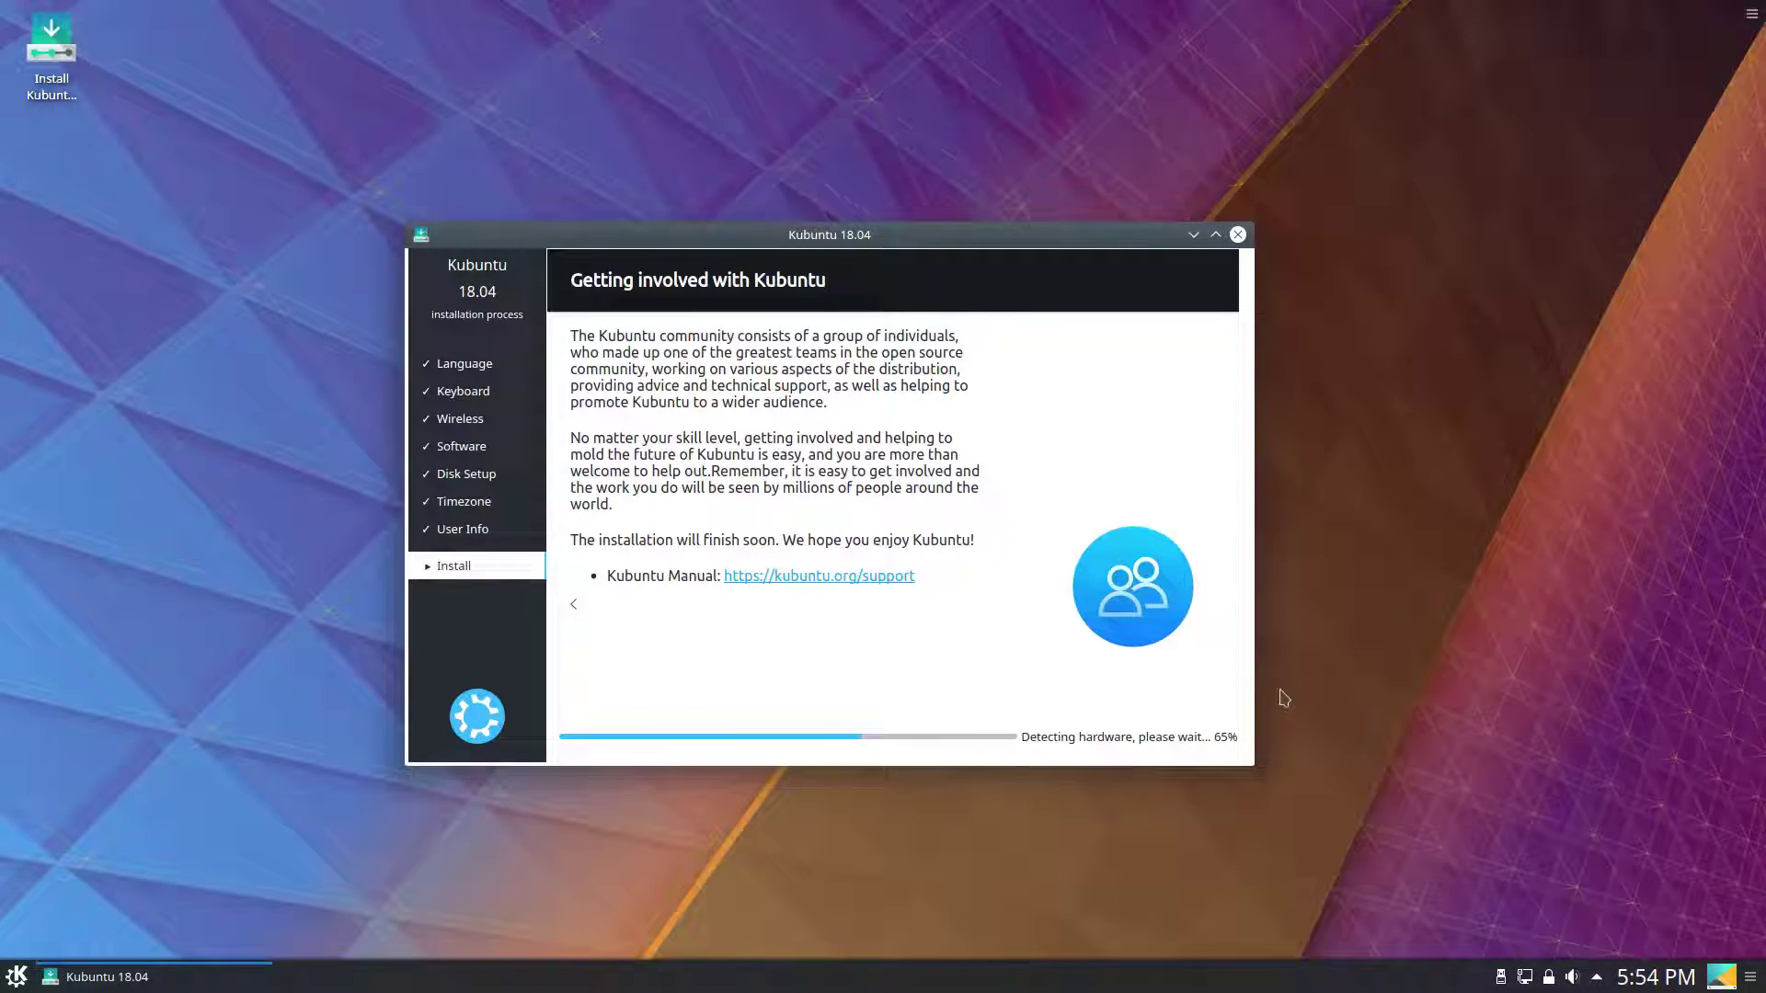
left_click(17, 977)
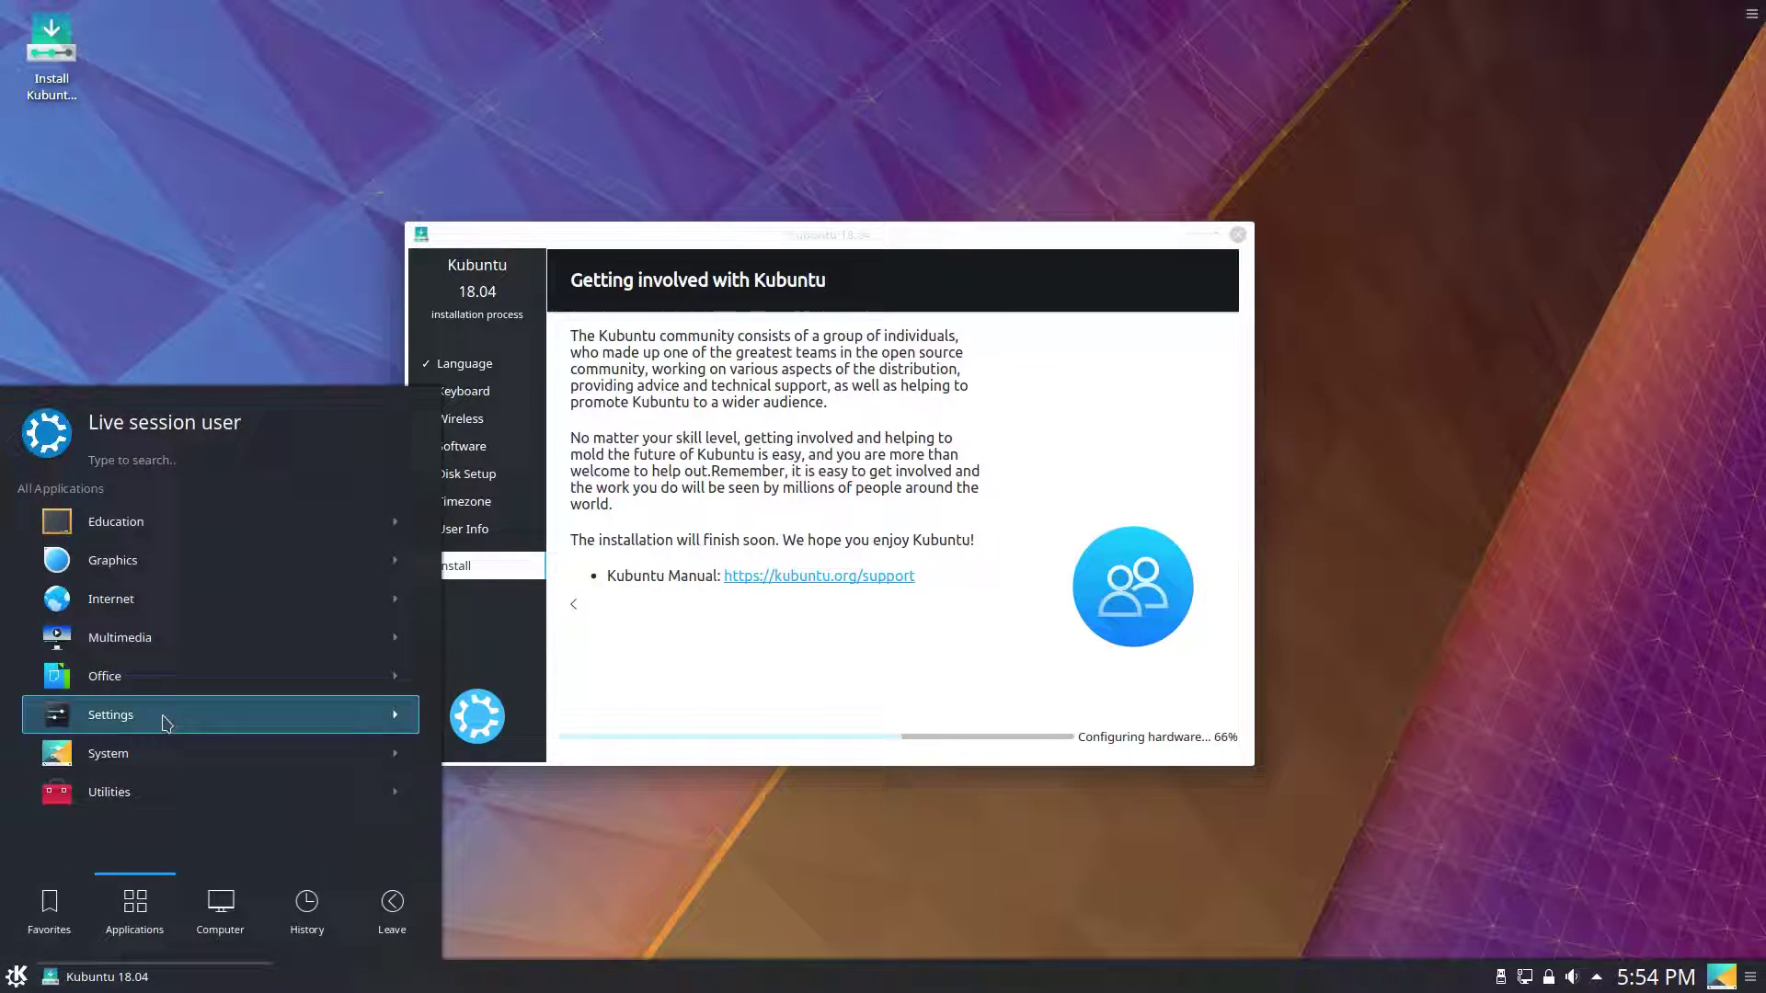
left_click(186, 681)
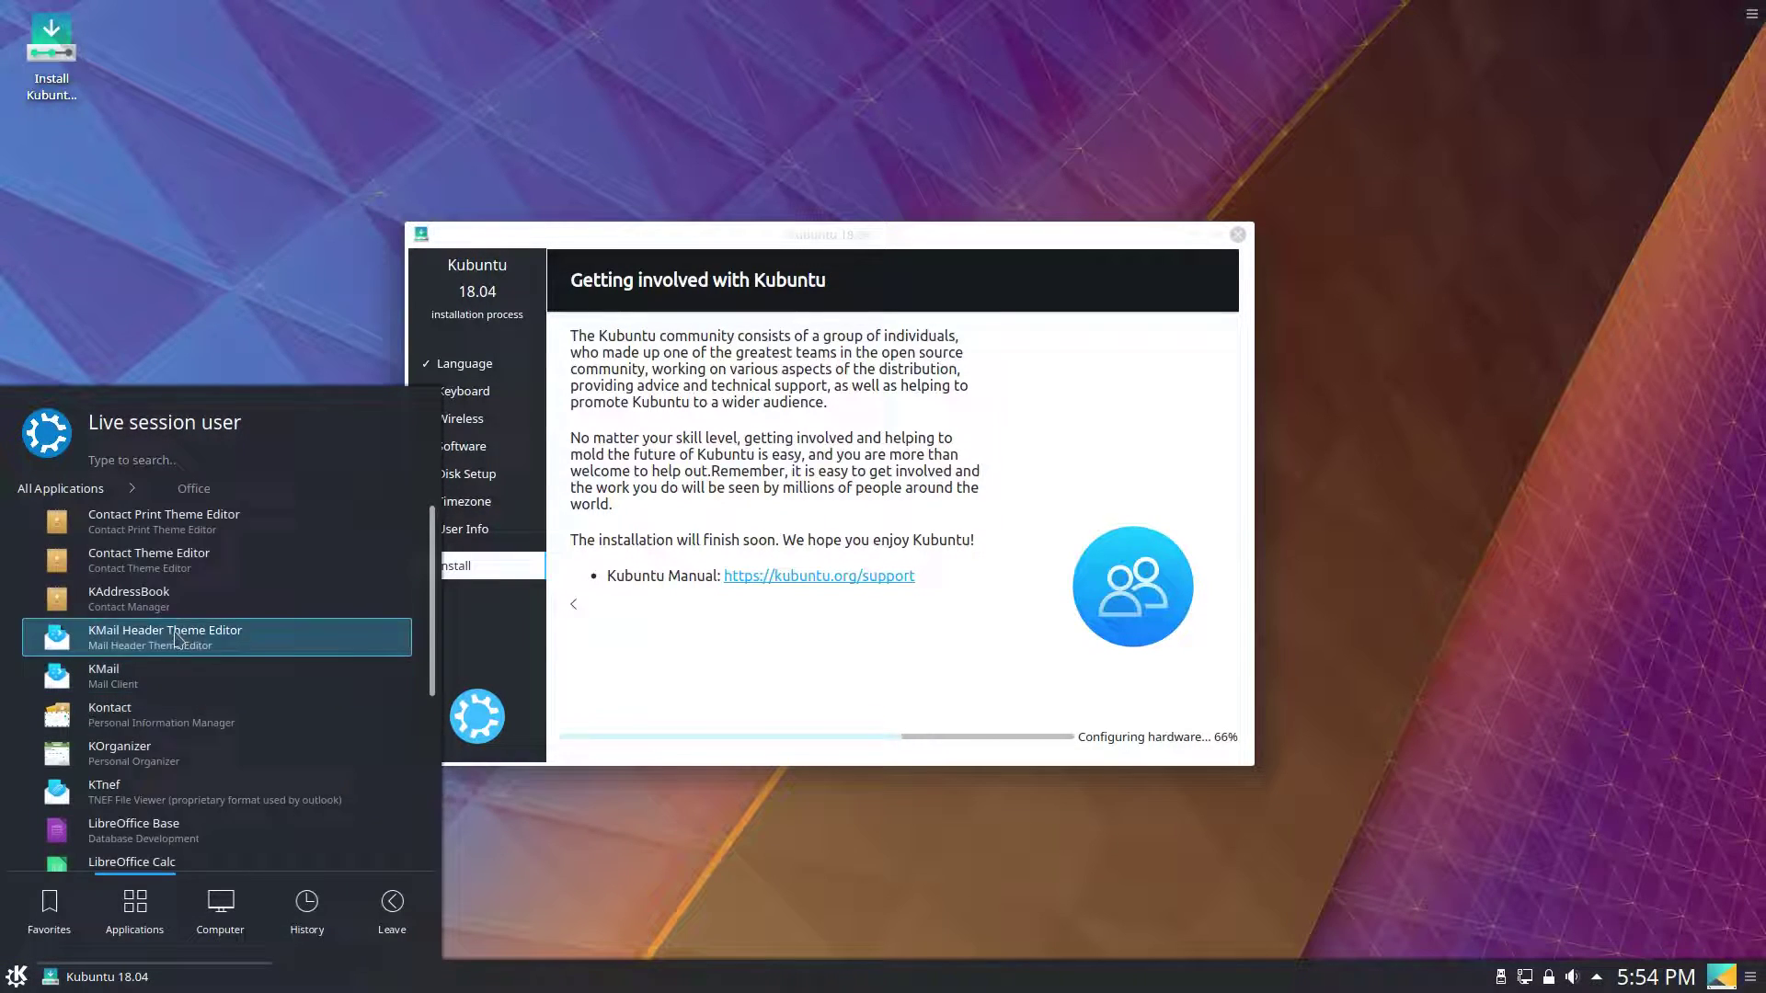
scroll(221, 654, "down", 3)
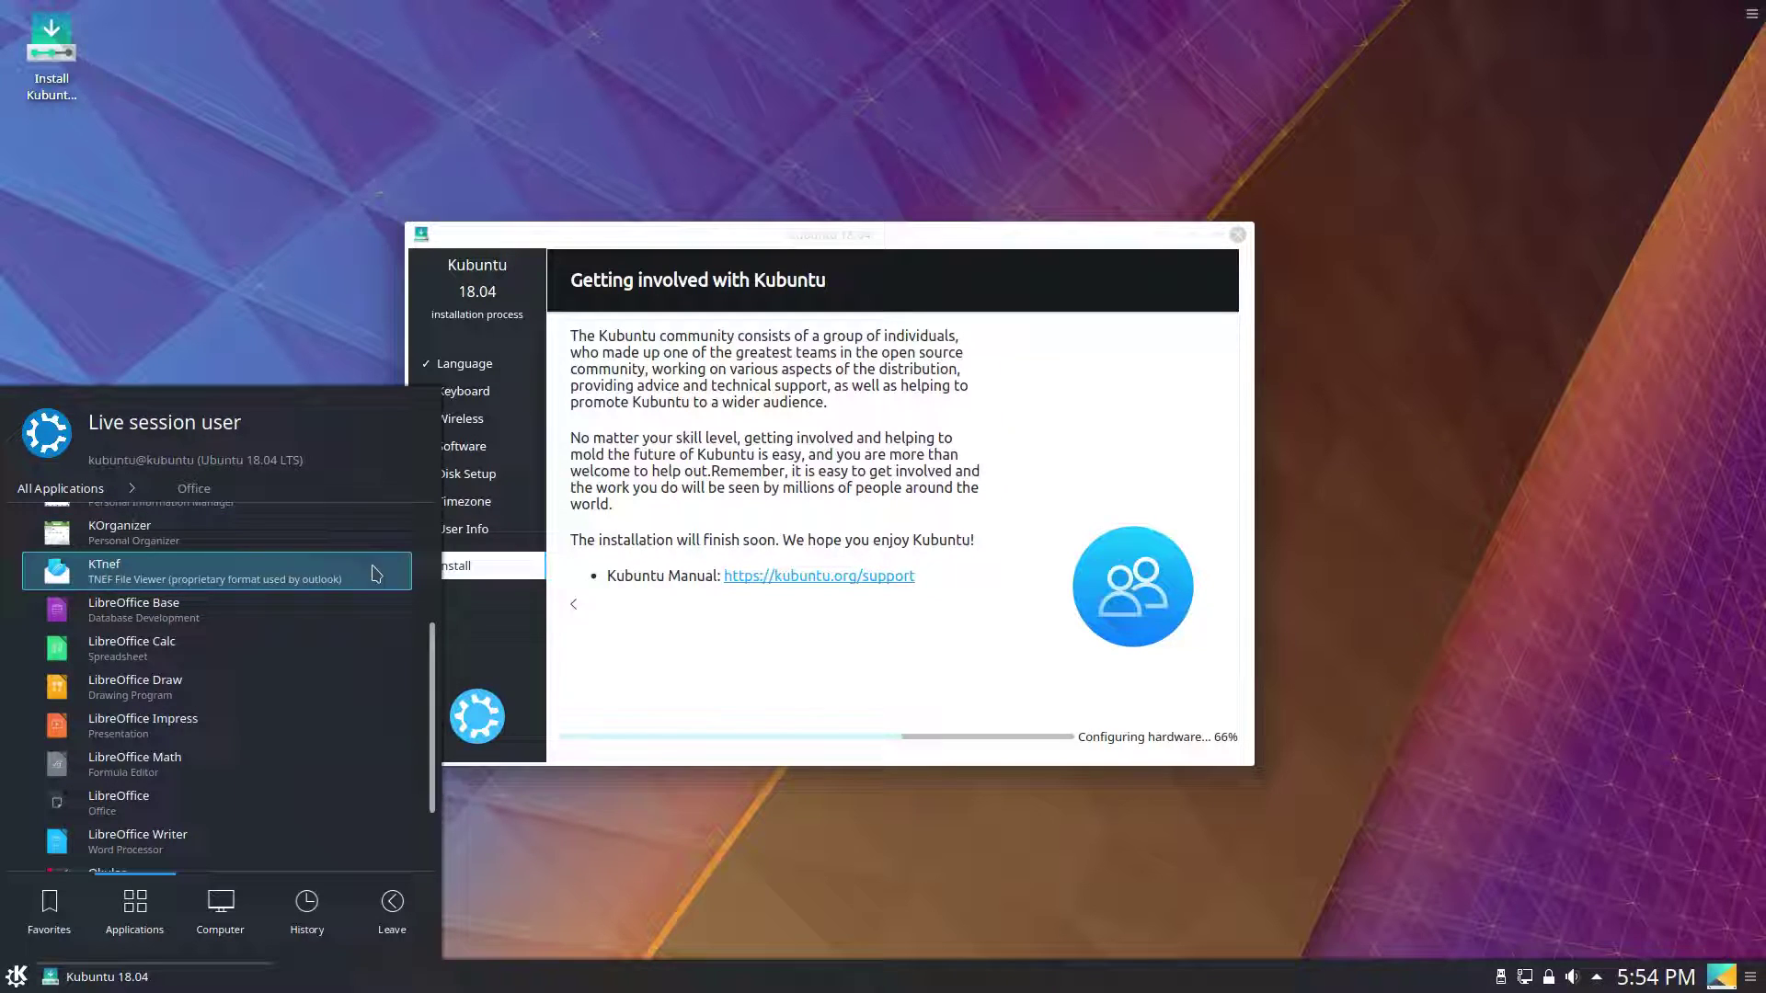
scroll(340, 644, "down", 1)
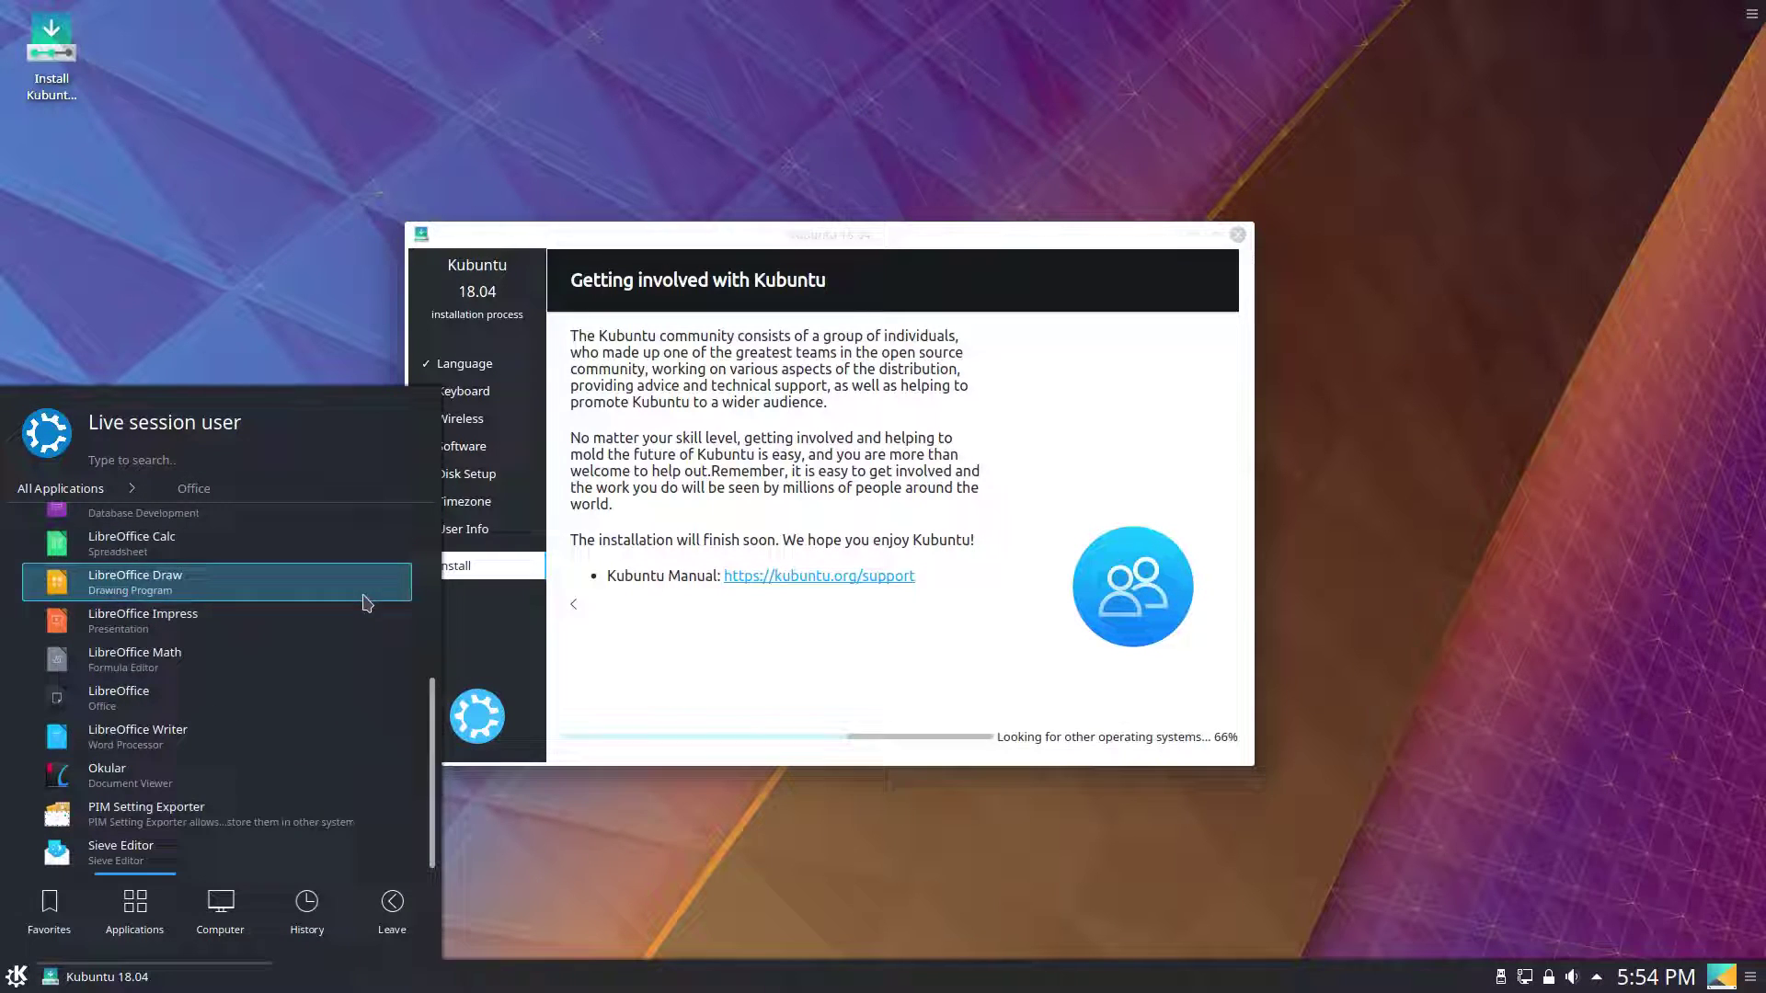
scroll(313, 717, "down", 2)
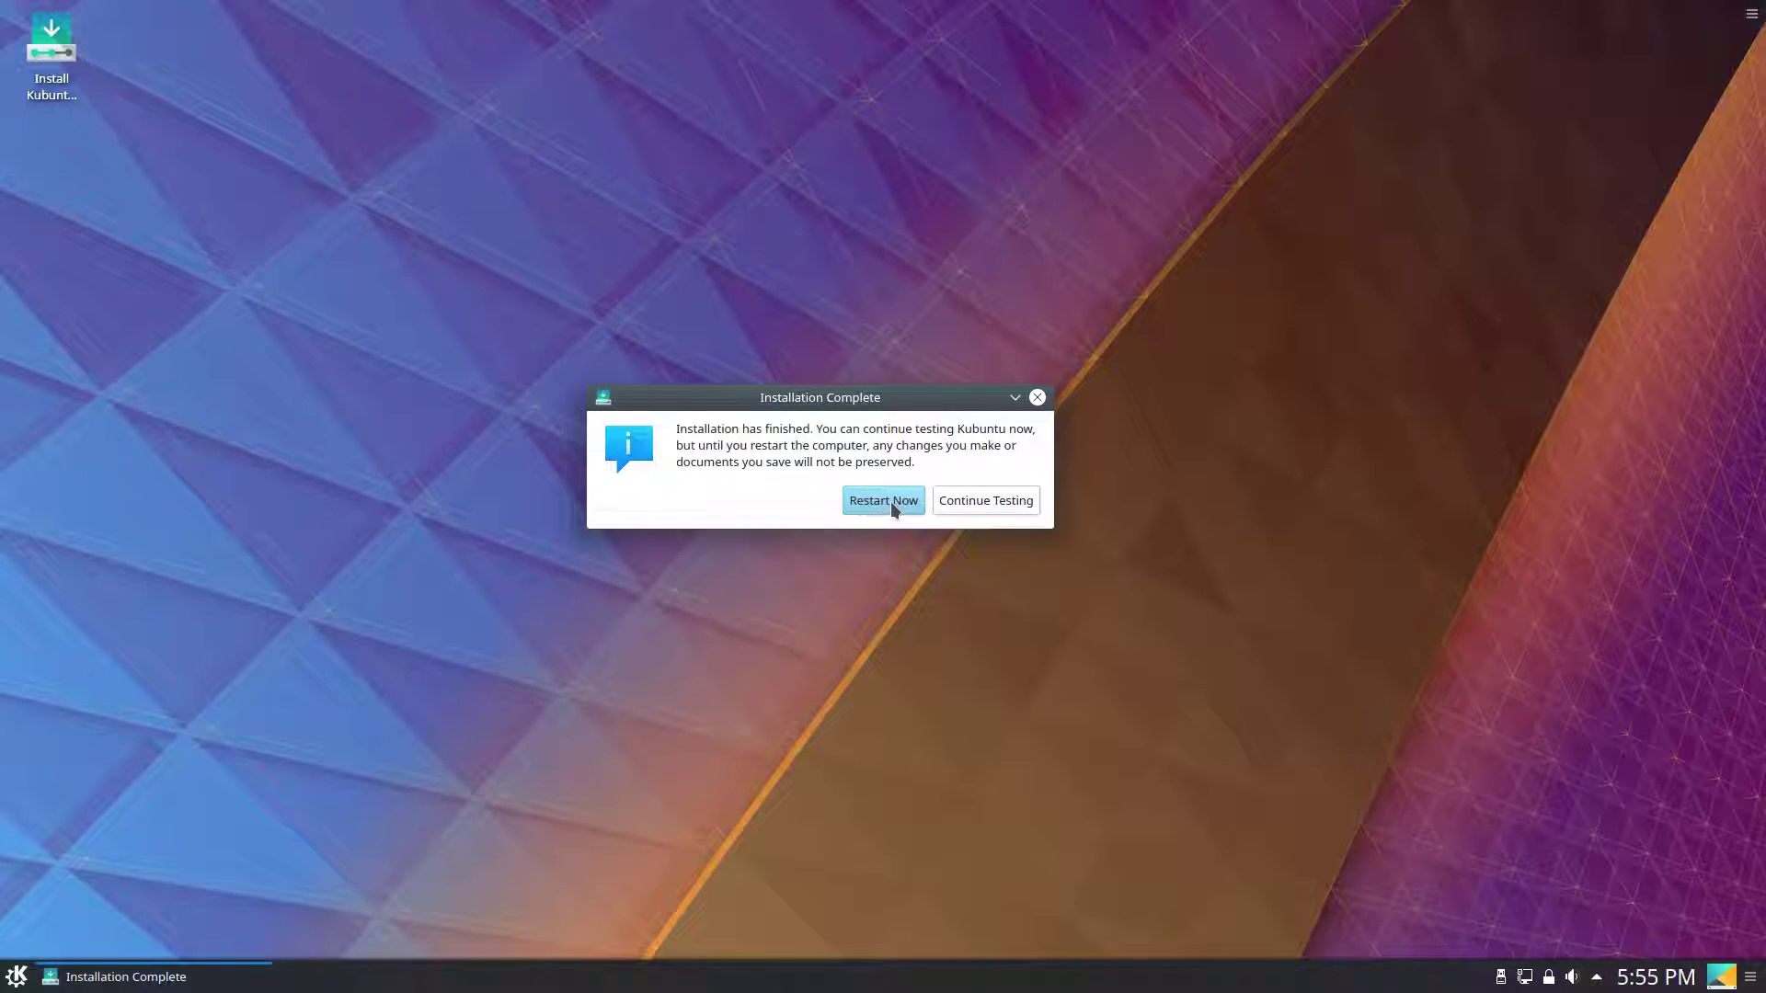
Choose Restart Now in the Installation Complete dialog.
left_click(891, 500)
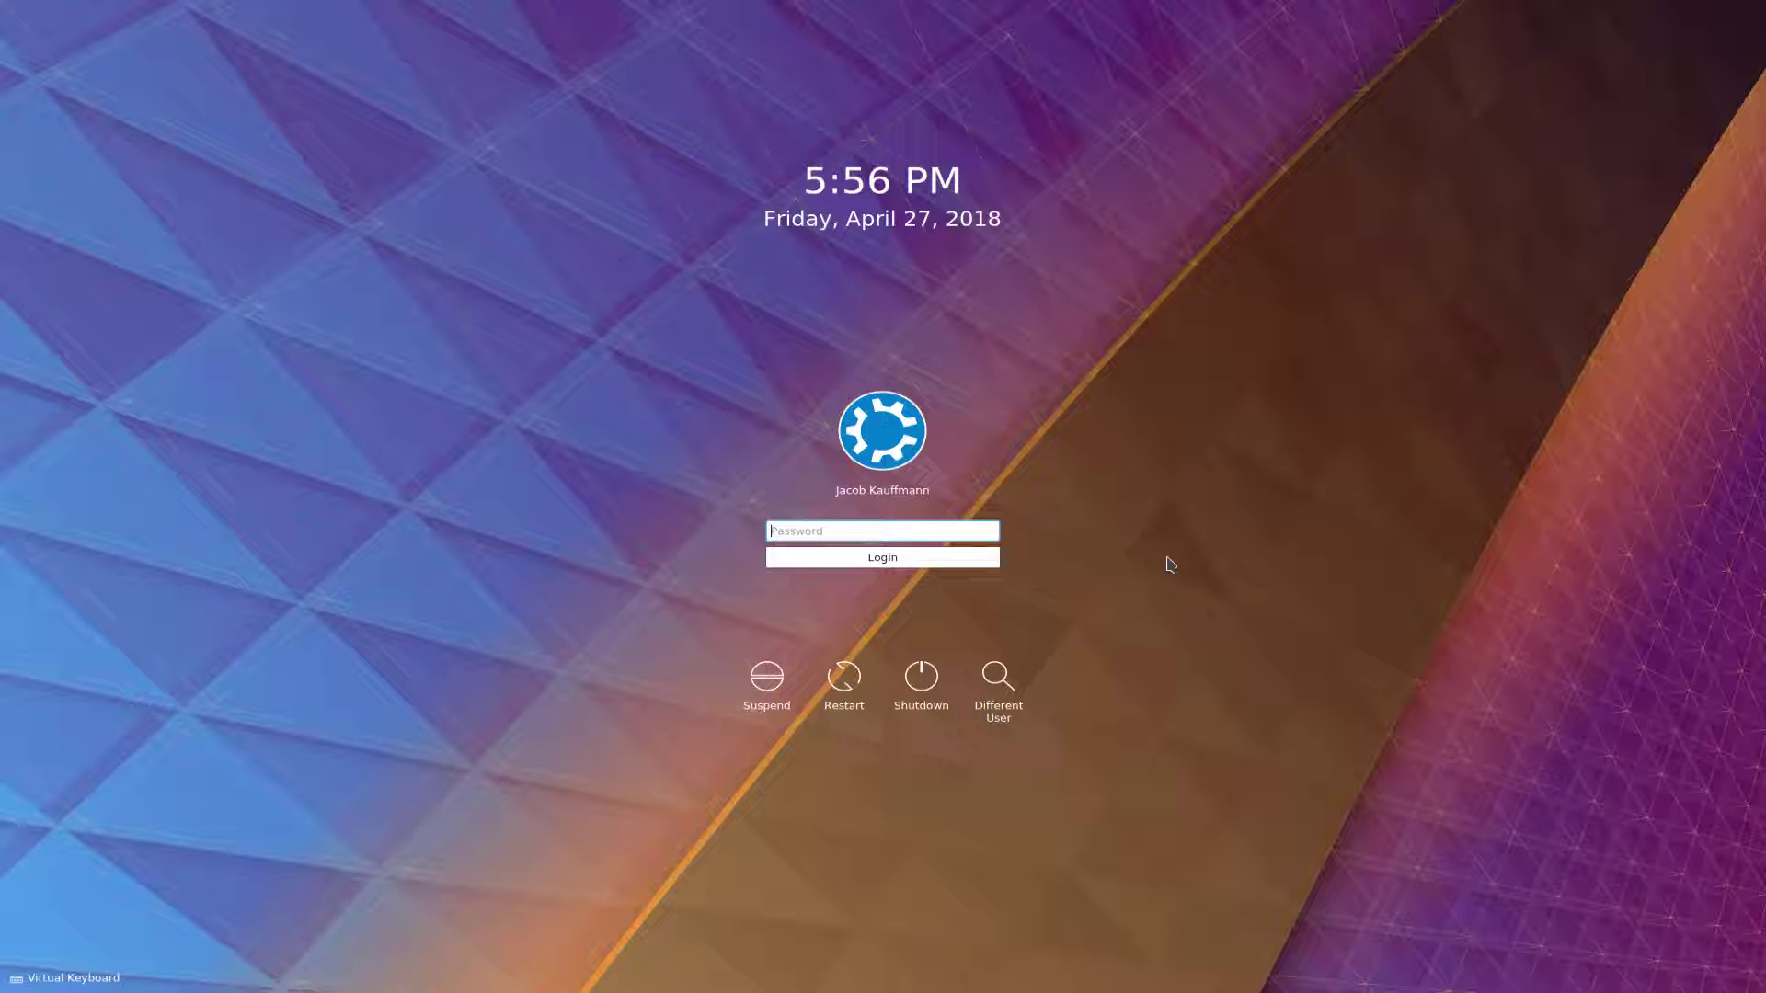
Enter the account password at the SDDM login screen, correcting a mistyped start.
type("••")
key("BackSpace")
key("BackSpace")
key("BackSpace")
type("••••••••")
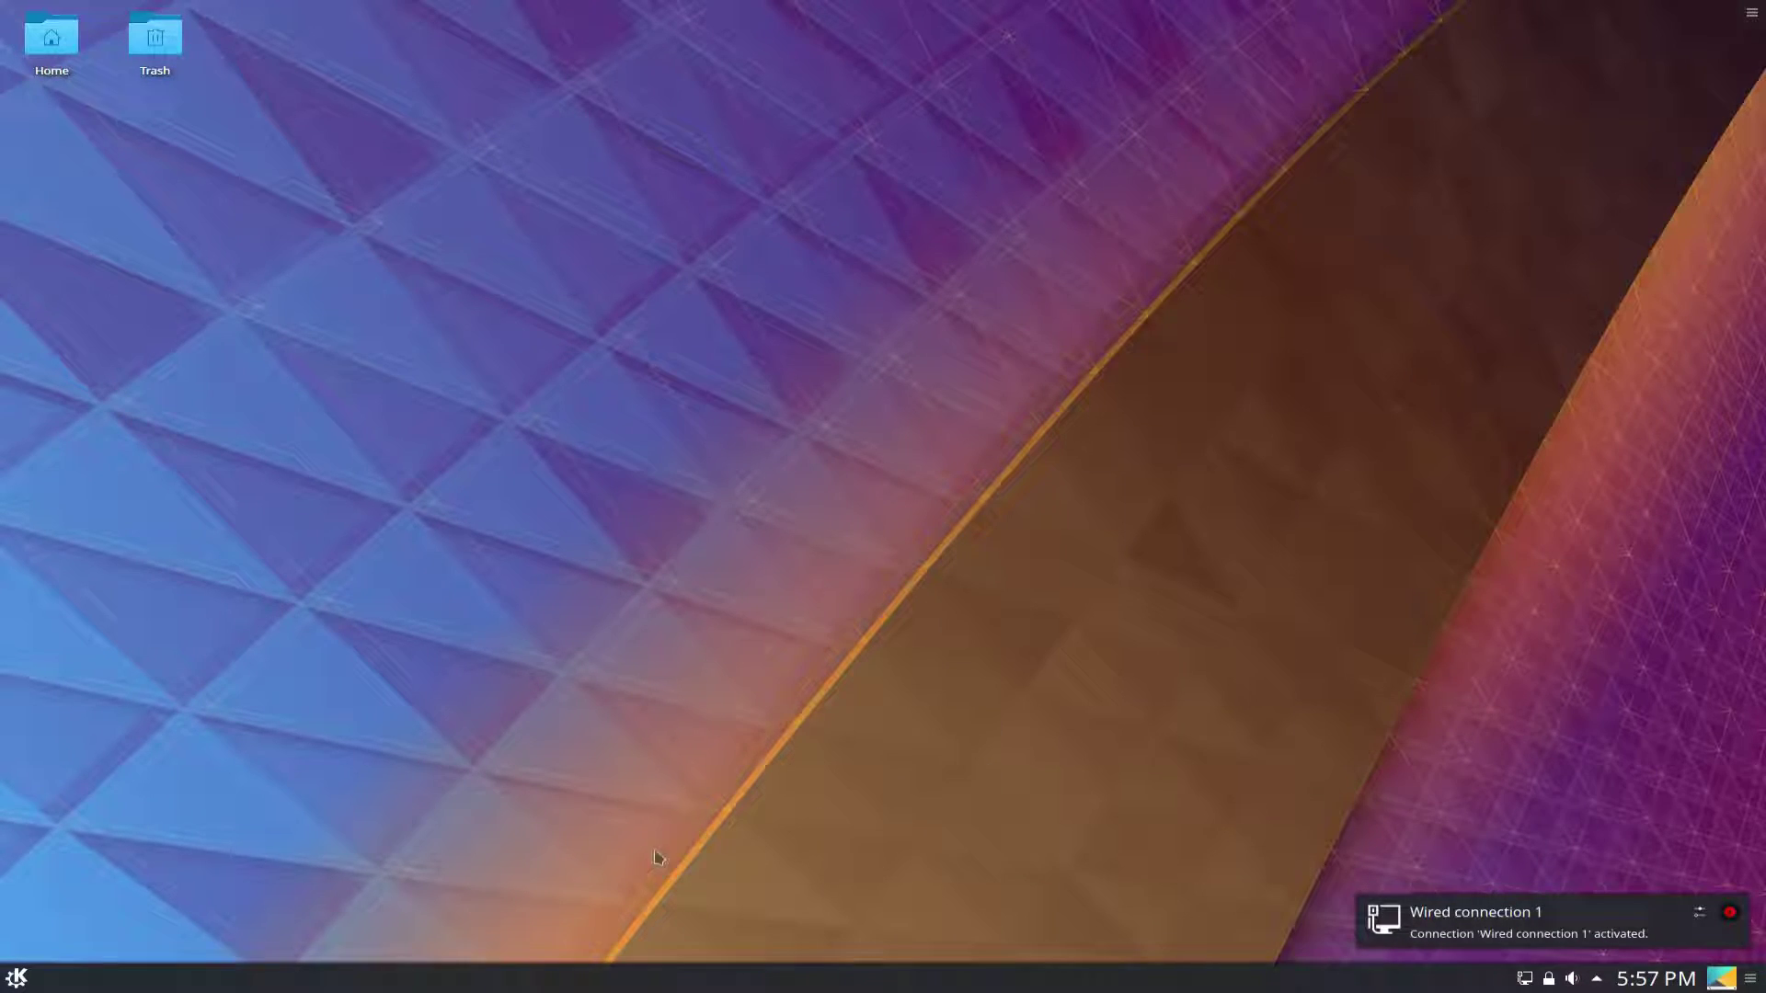
Open System Settings to the Display and Monitor > Displays page.
key("alt+F1")
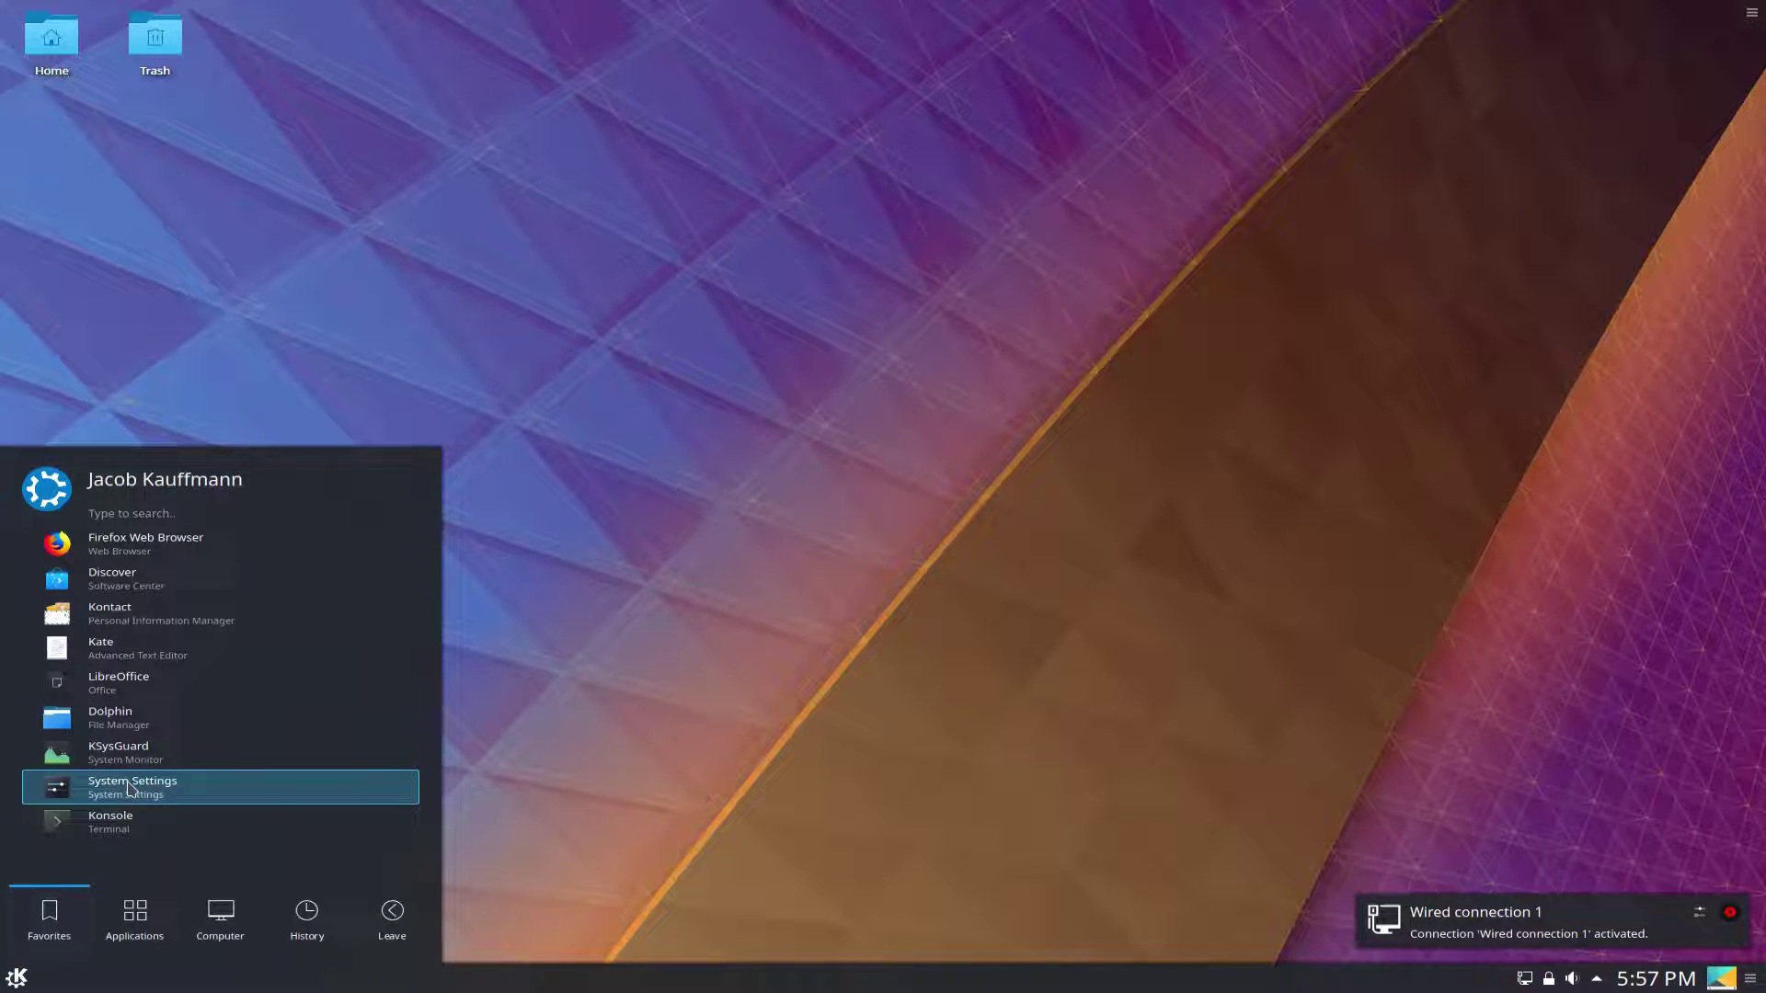
left_click(130, 787)
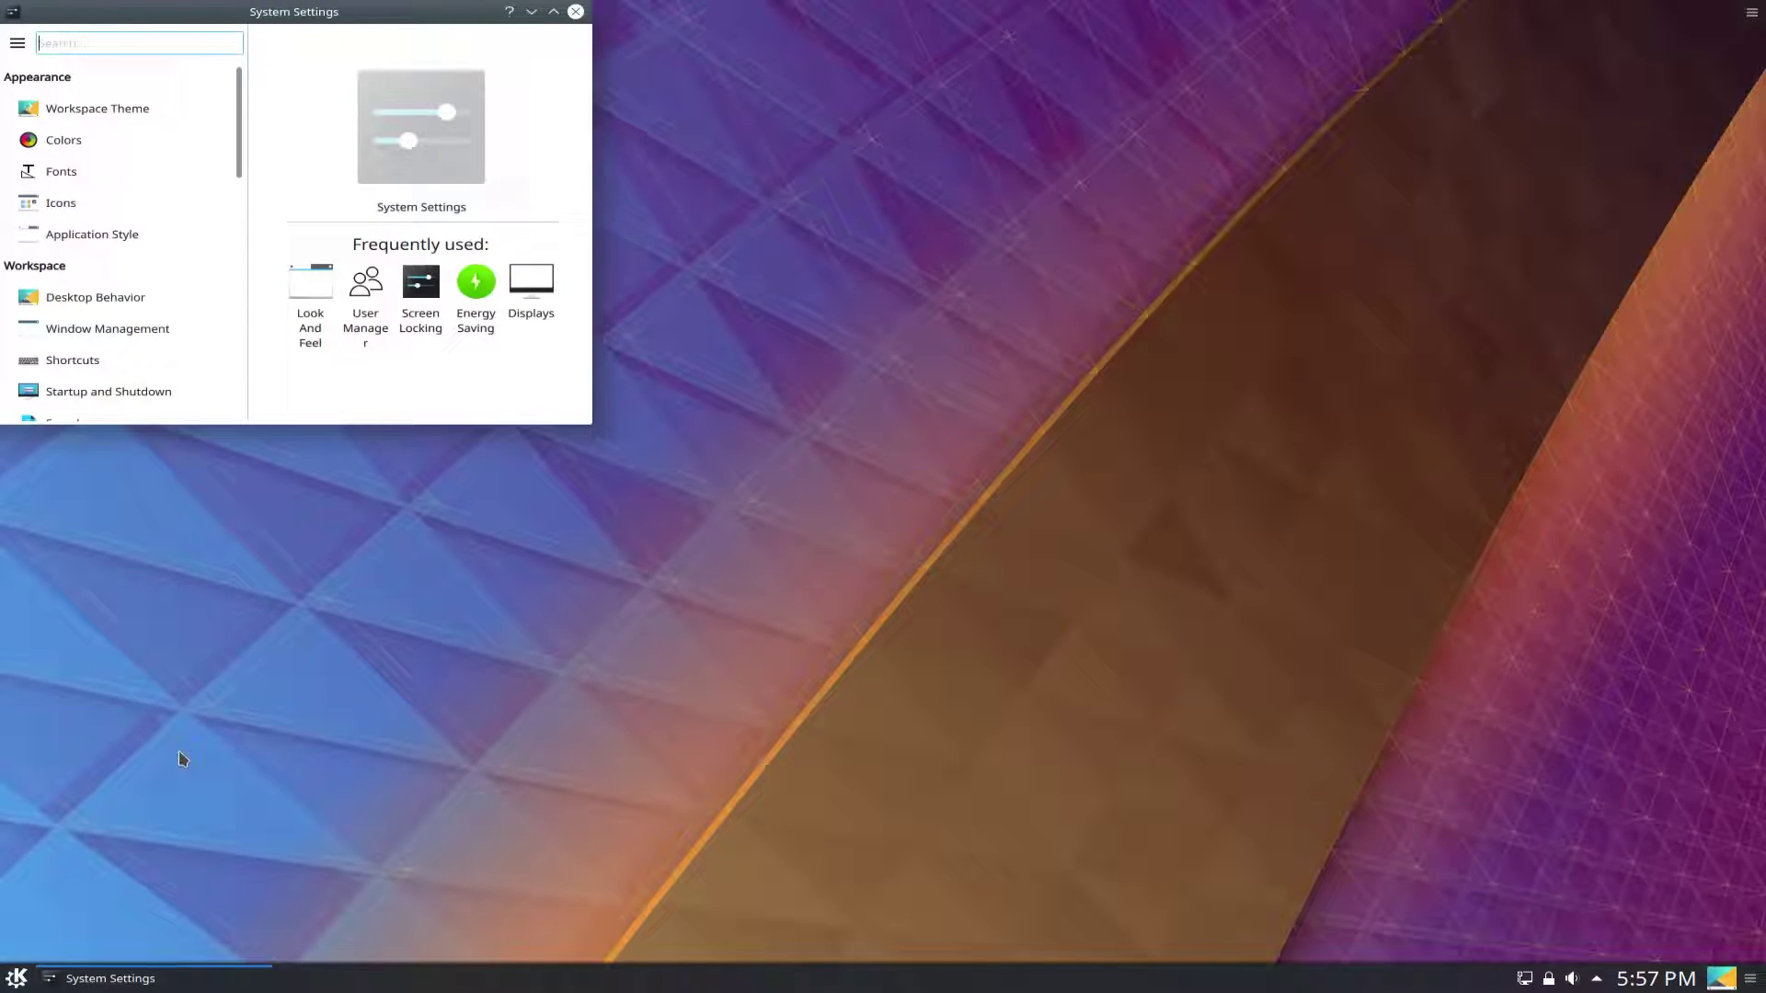
scroll(119, 203, "down", 10)
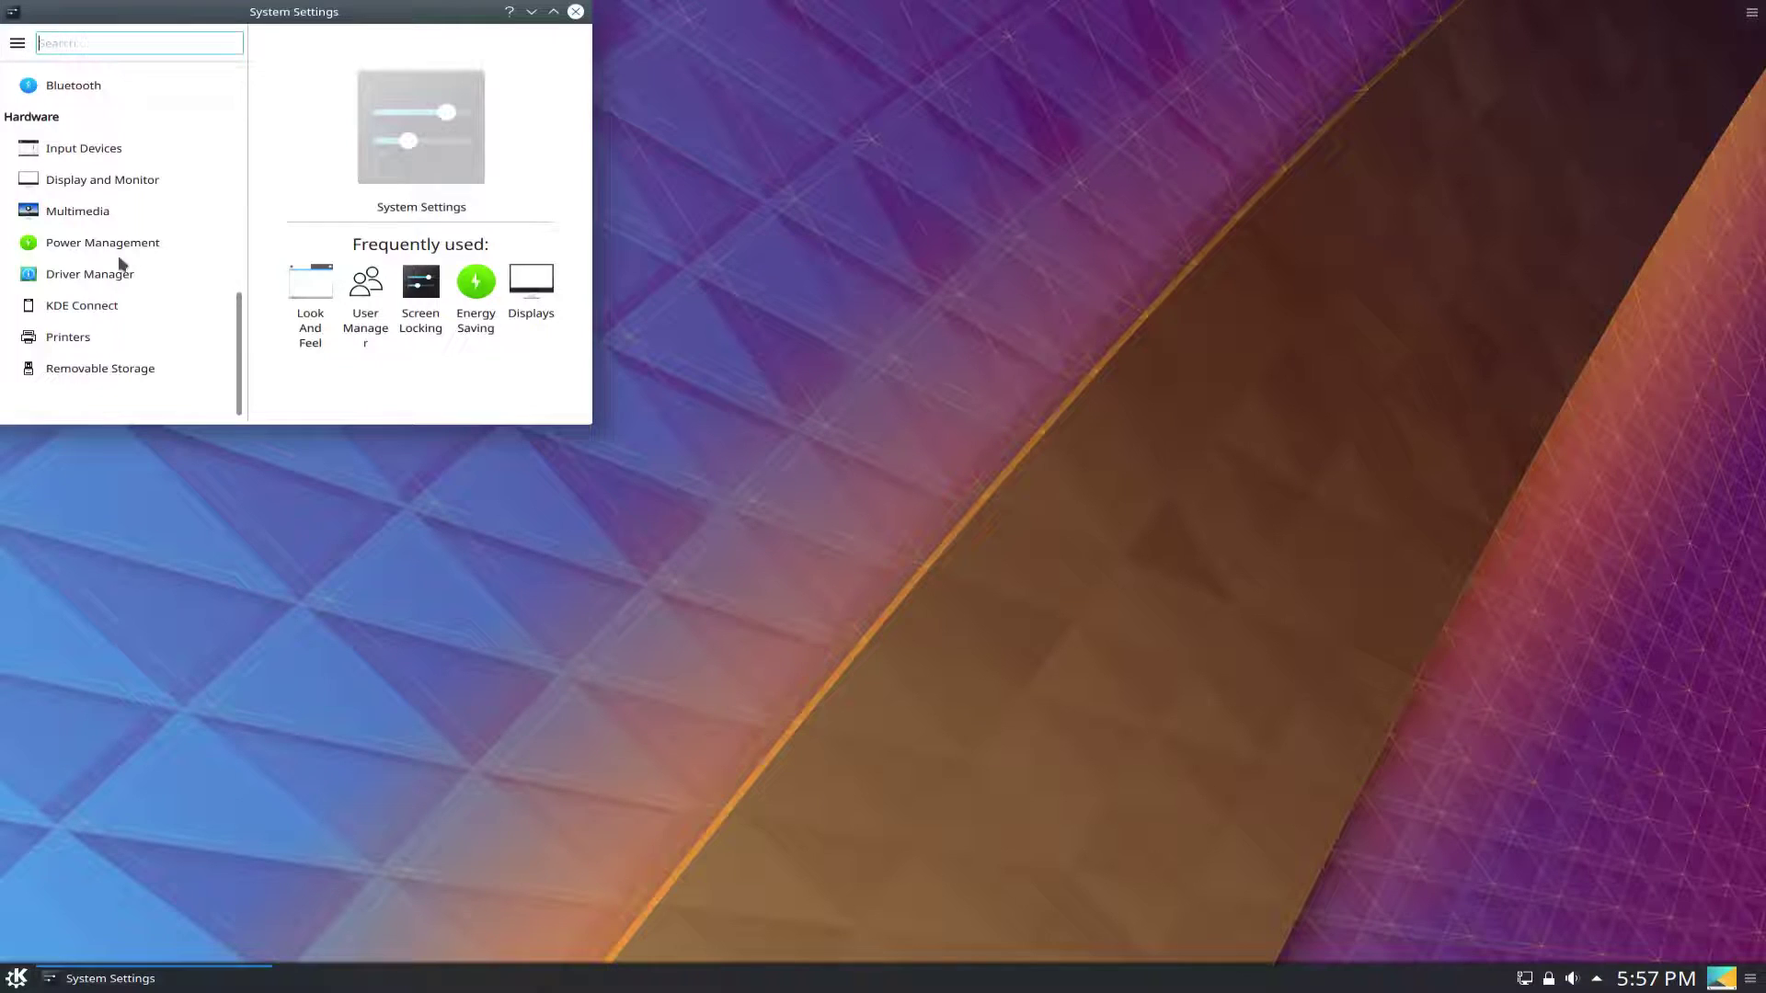
left_click(103, 179)
left_click(162, 105)
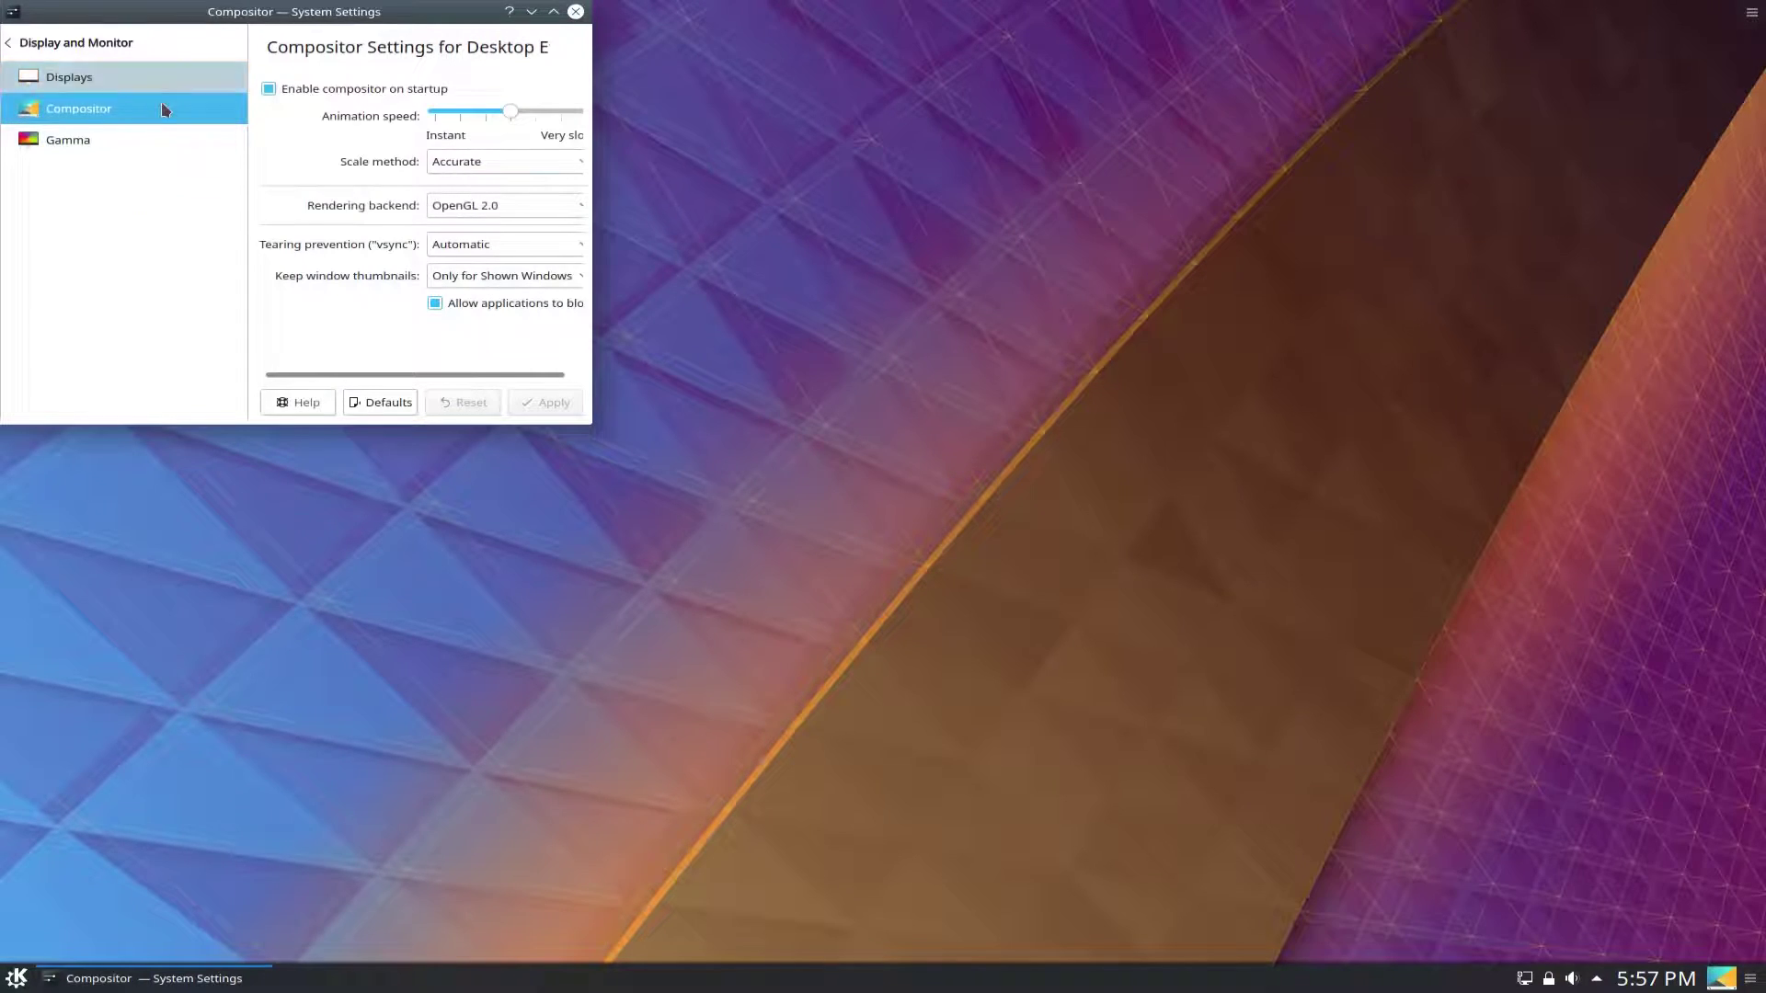
left_click(109, 75)
Set the HDMI-1 resolution to 1920x1080, apply it, and centre the window.
scroll(412, 245, "down", 3)
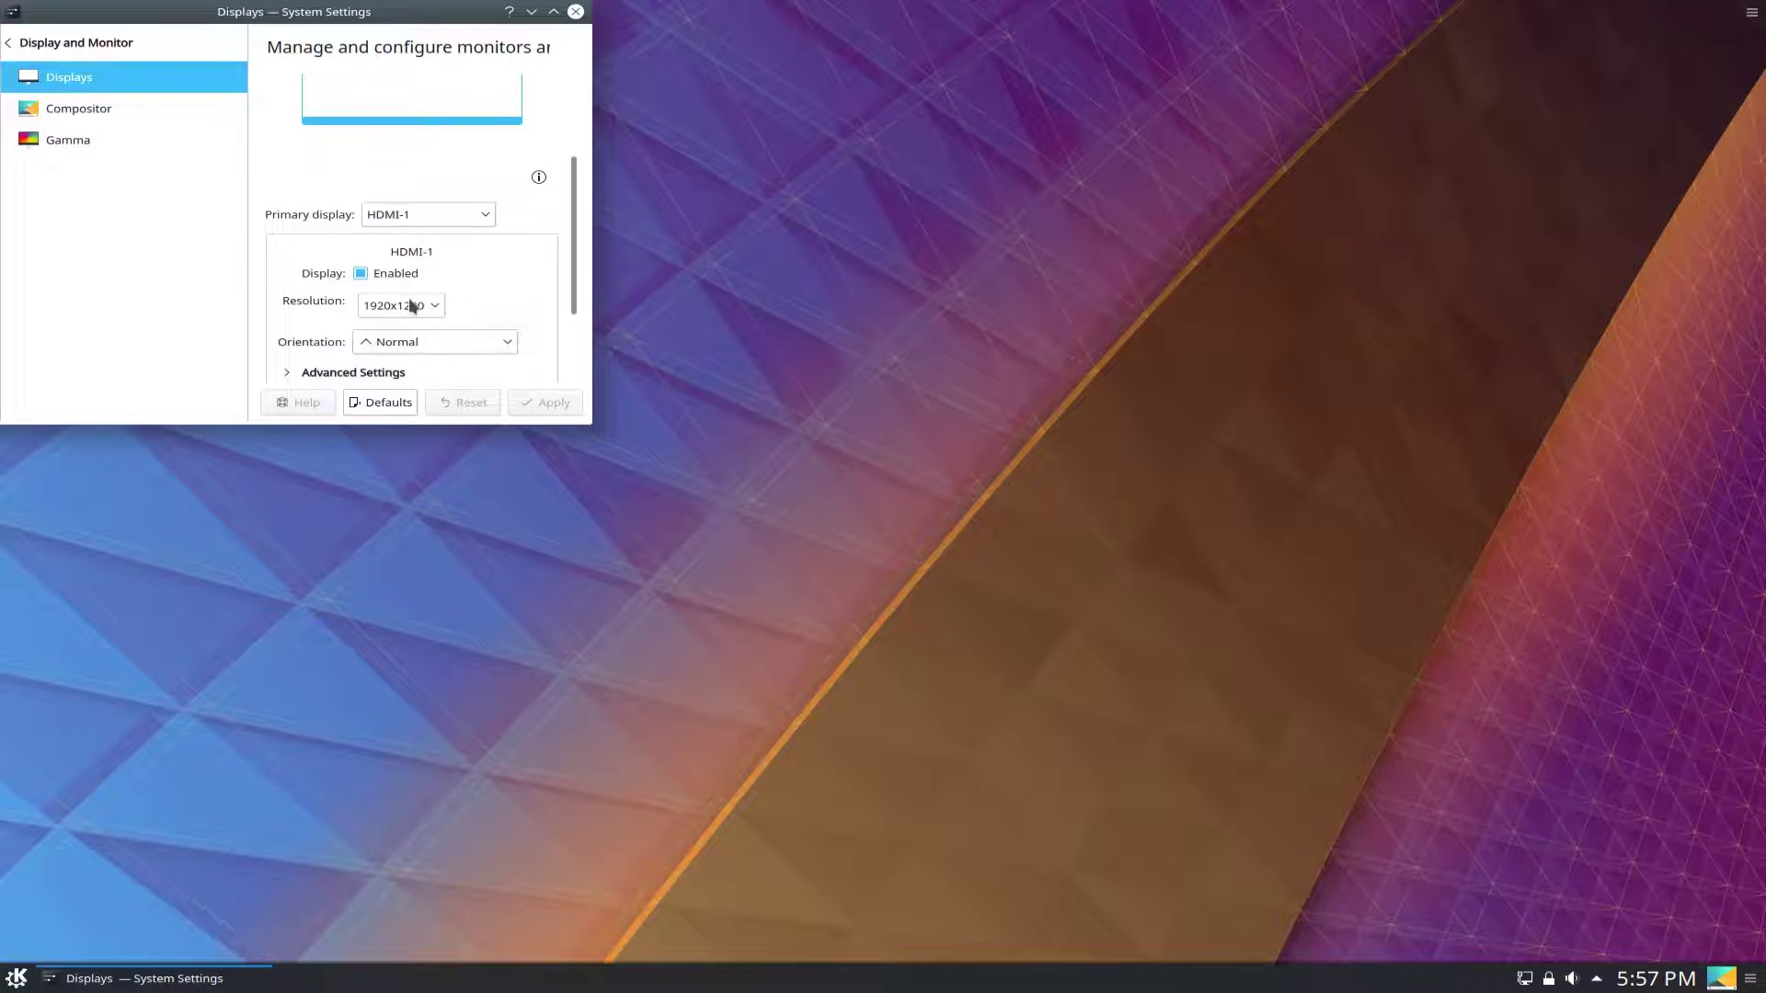
left_click(412, 305)
left_click(405, 346)
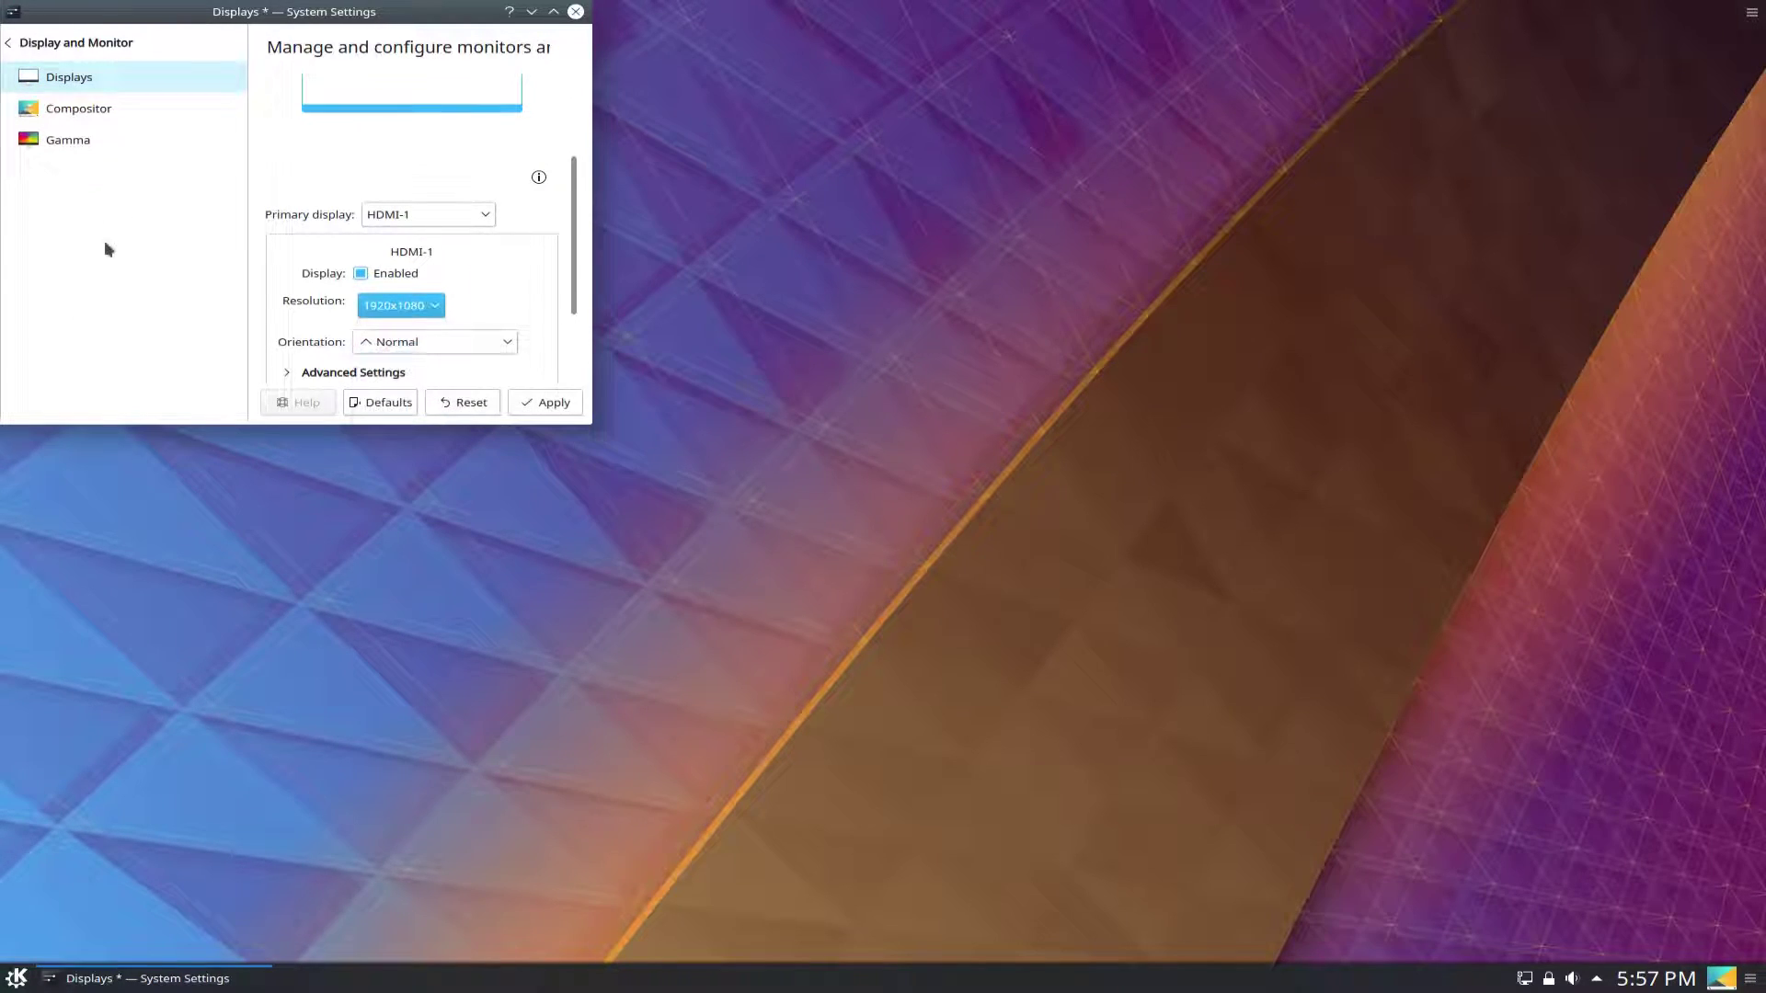
left_click(556, 403)
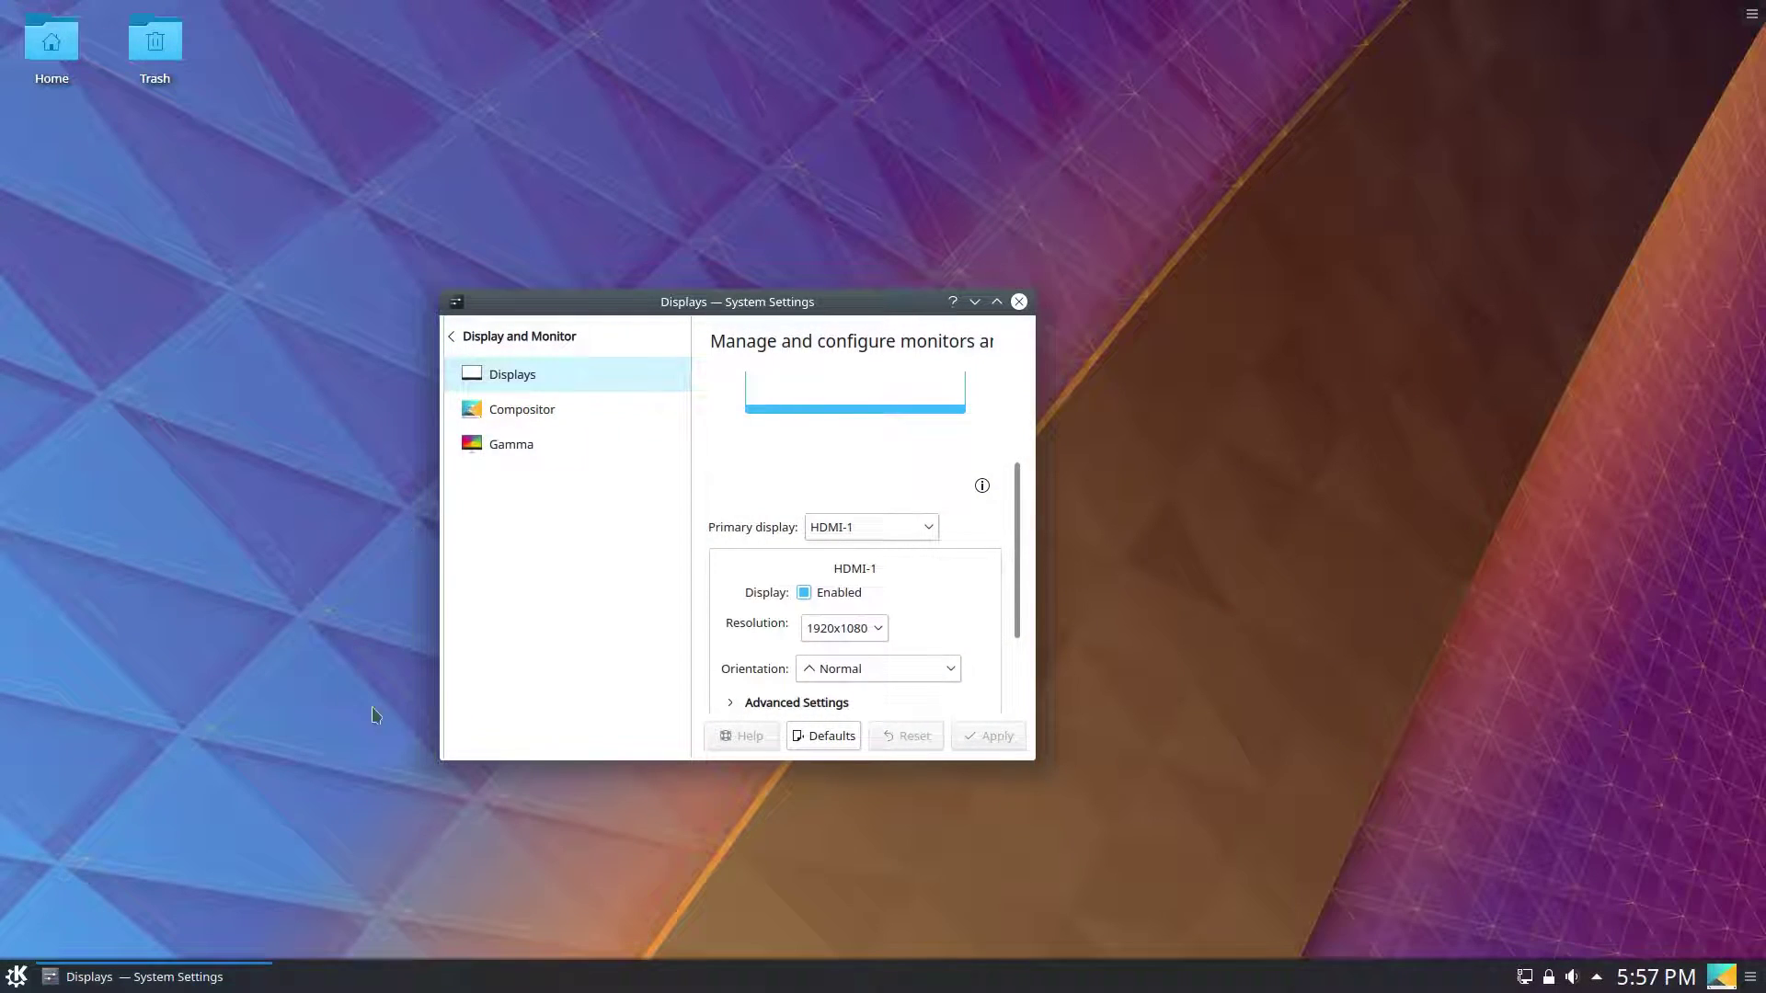
scroll(725, 546, "up", 3)
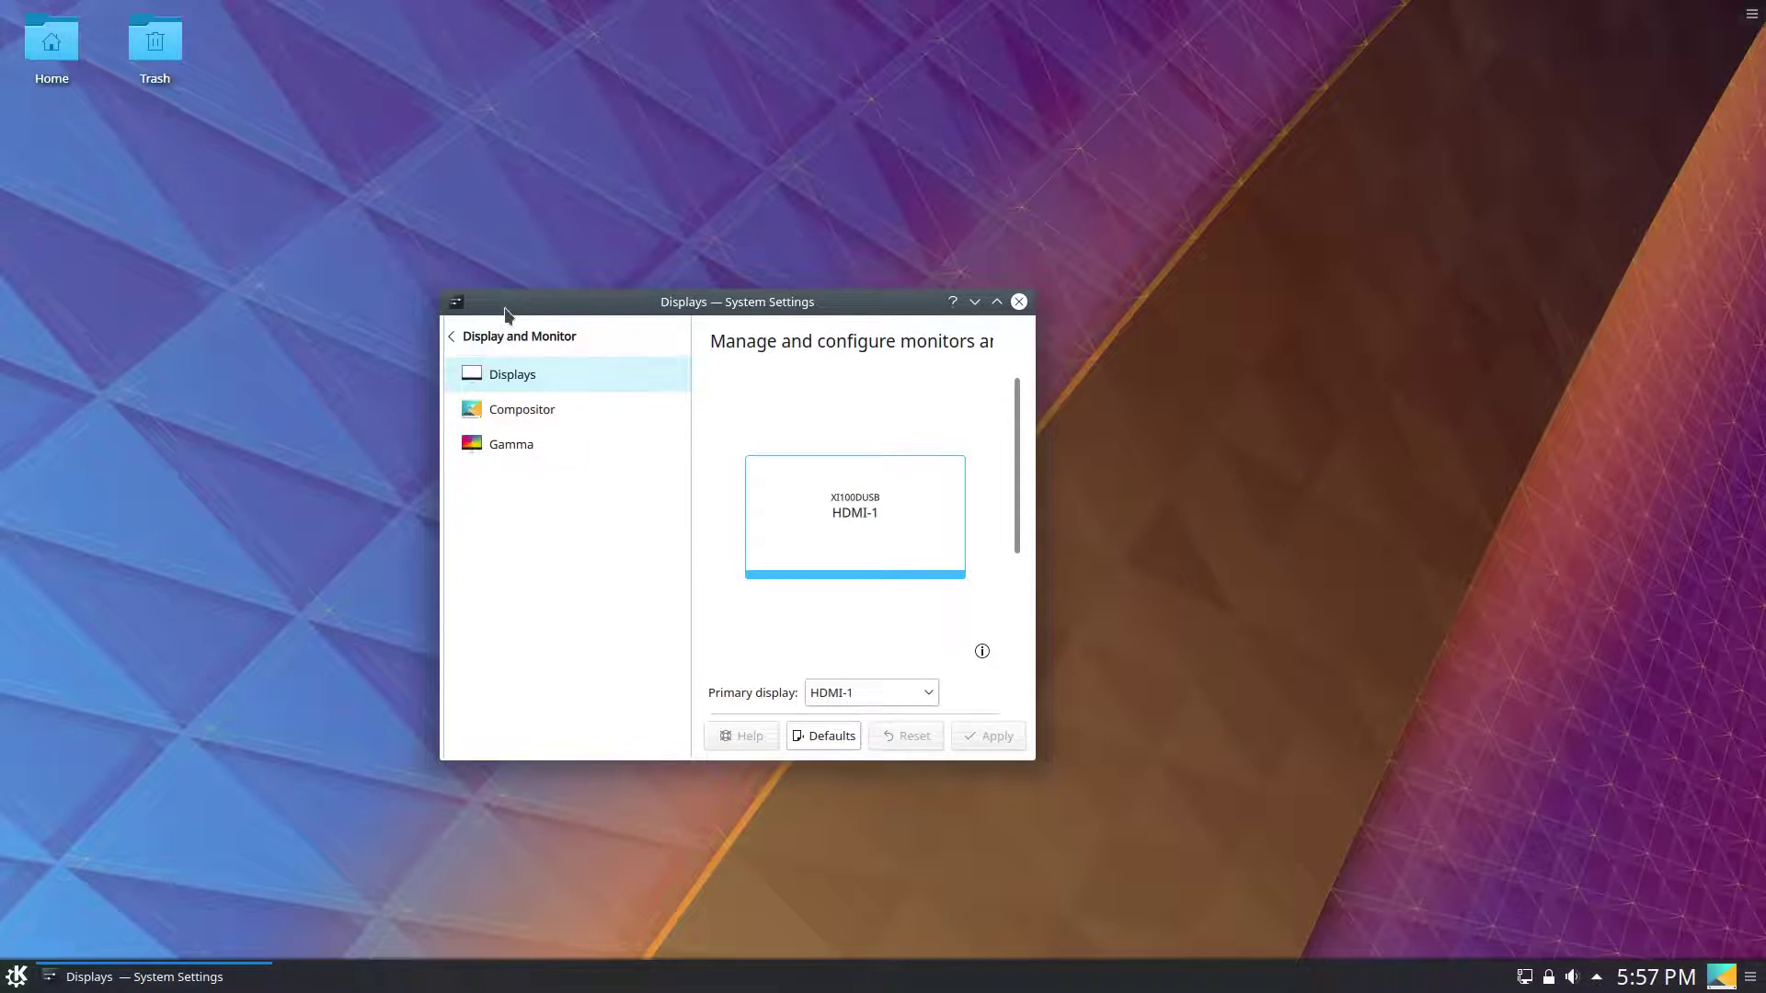
left_click_drag(505, 314, 553, 400)
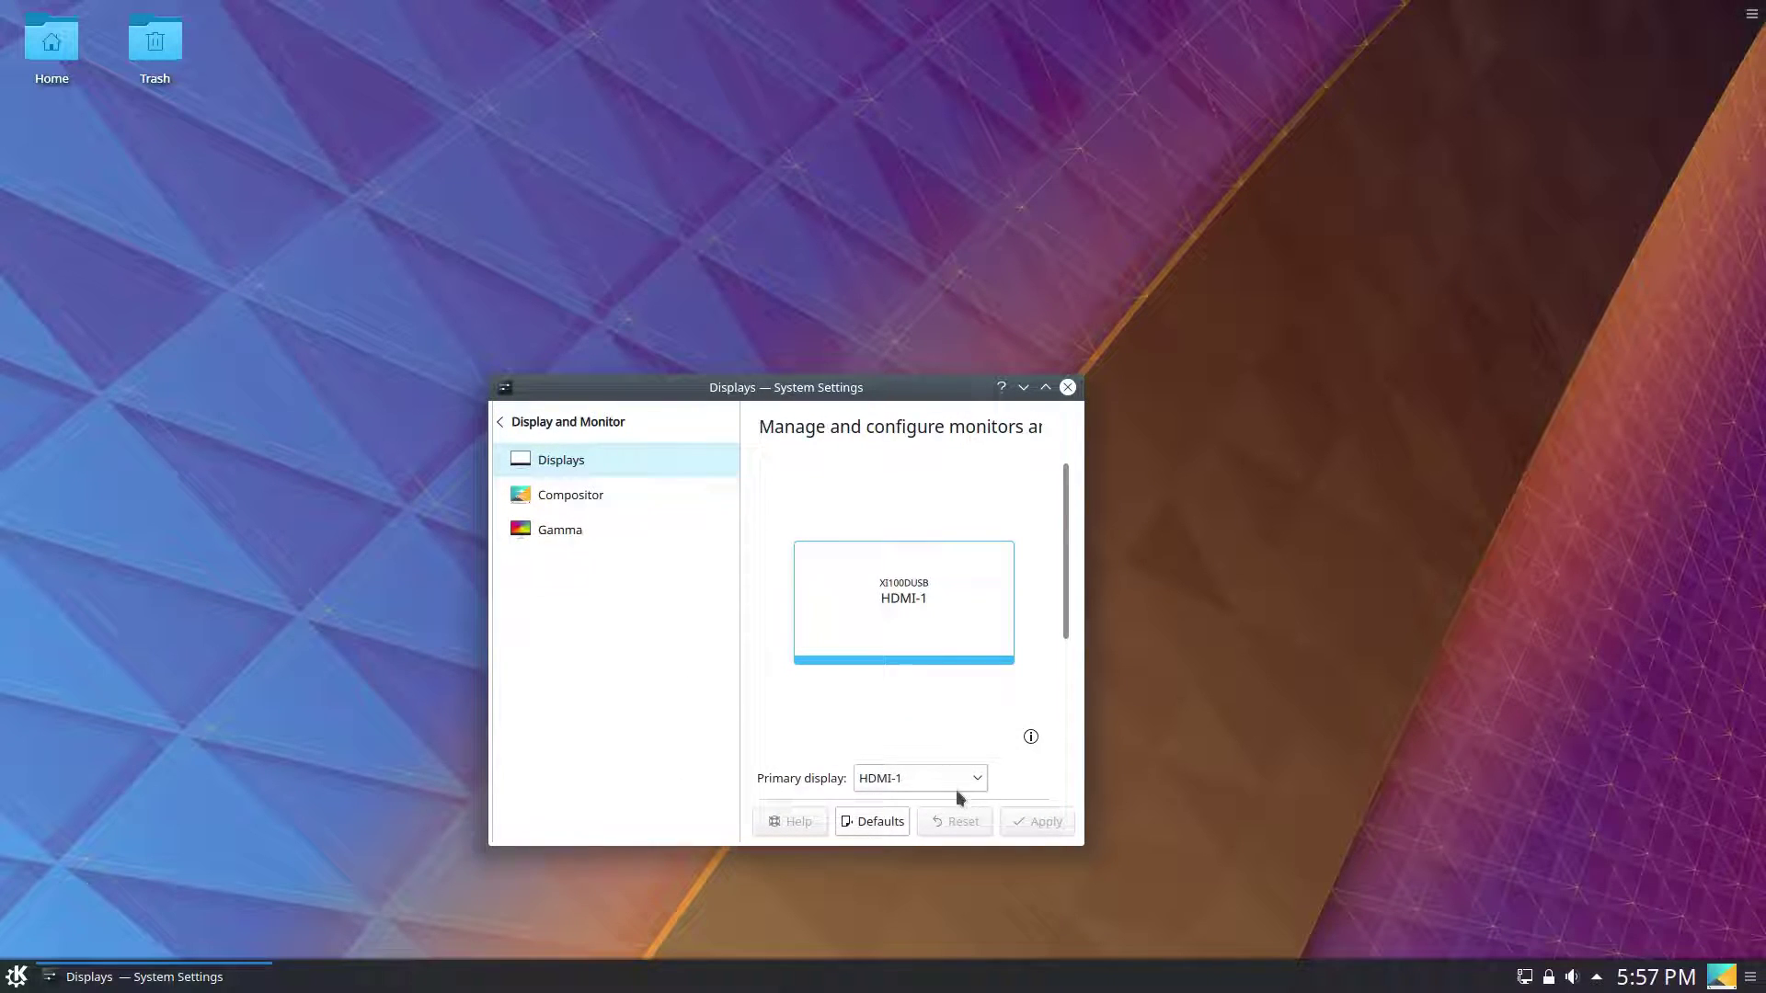
Open Workspace Theme > Look And Feel and apply the Breeze Dark theme.
left_click(533, 416)
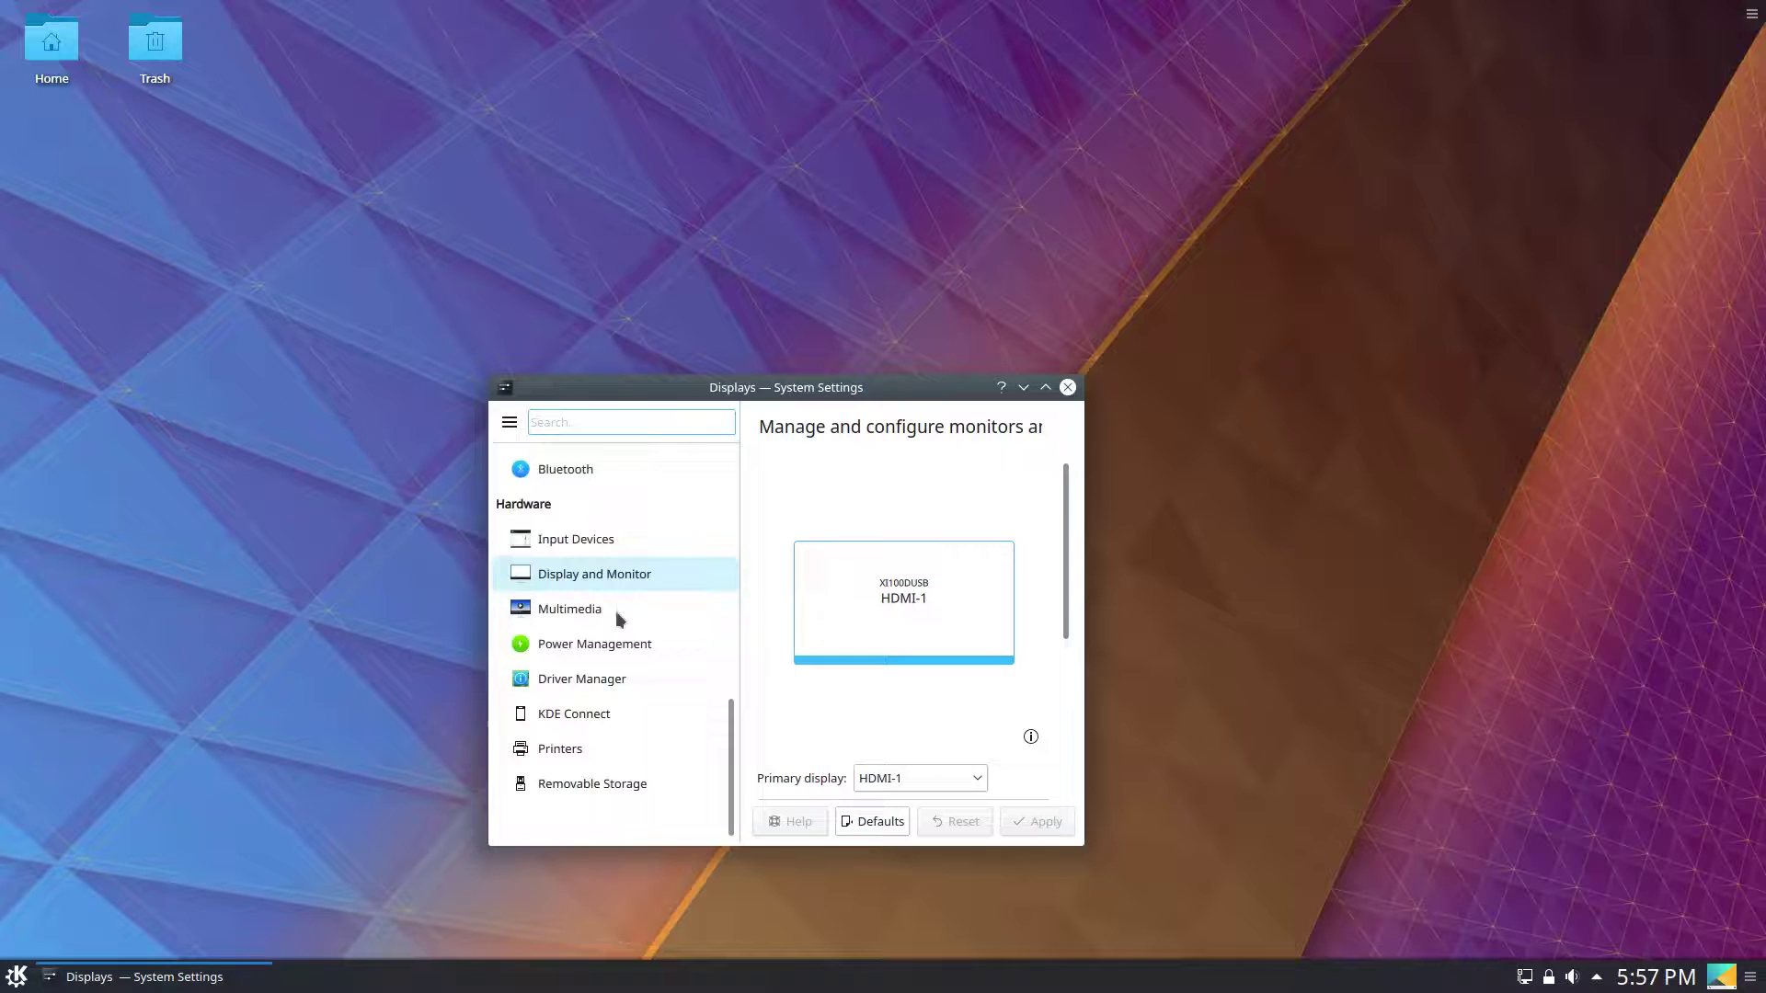
scroll(618, 604, "up", 10)
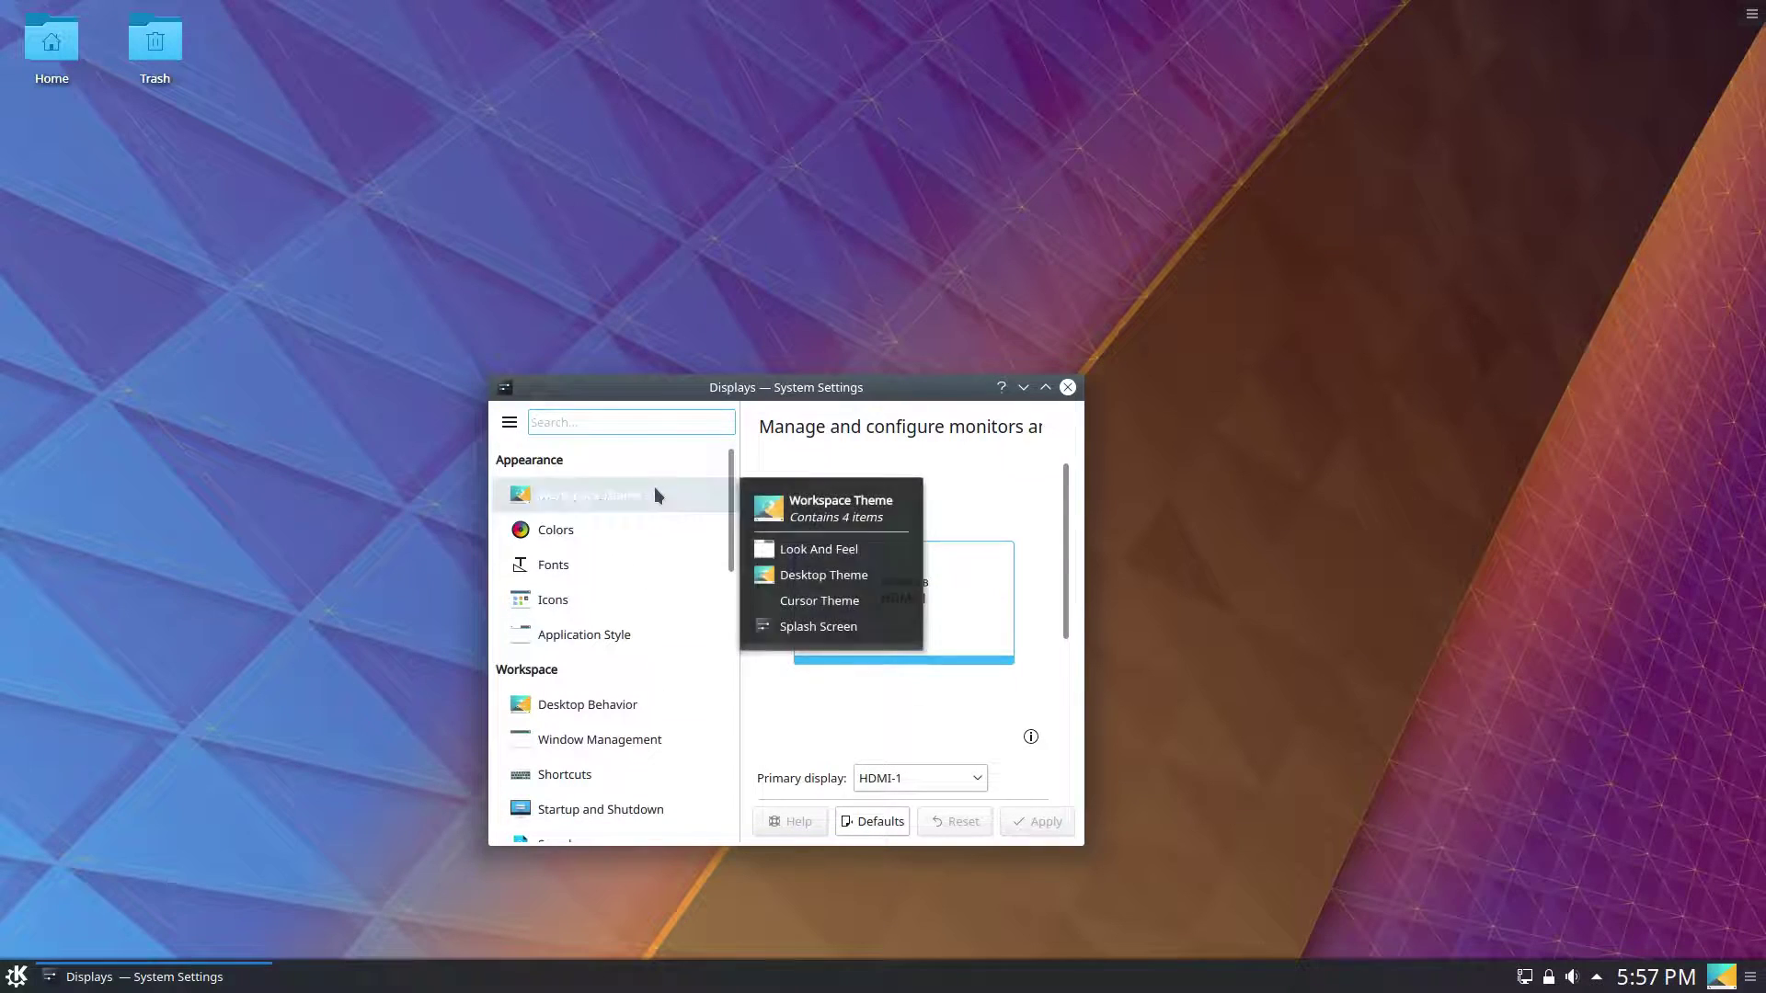
left_click(656, 493)
mouse_move(990, 556)
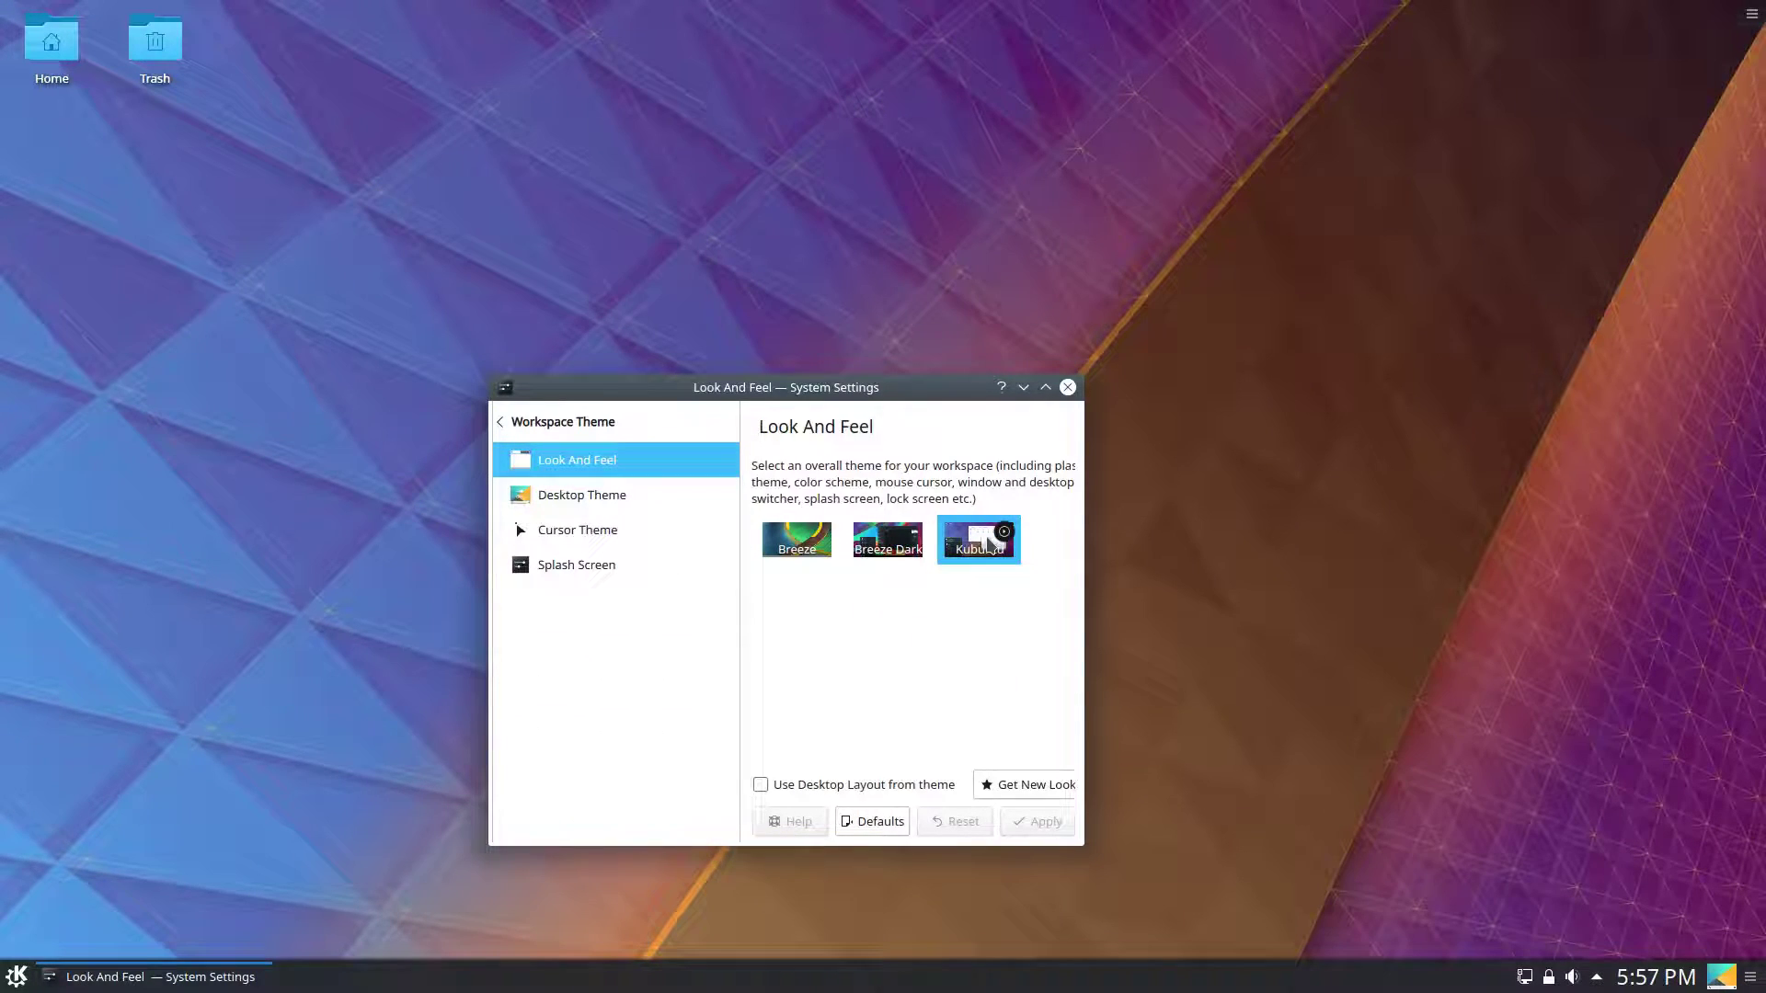
left_click(924, 550)
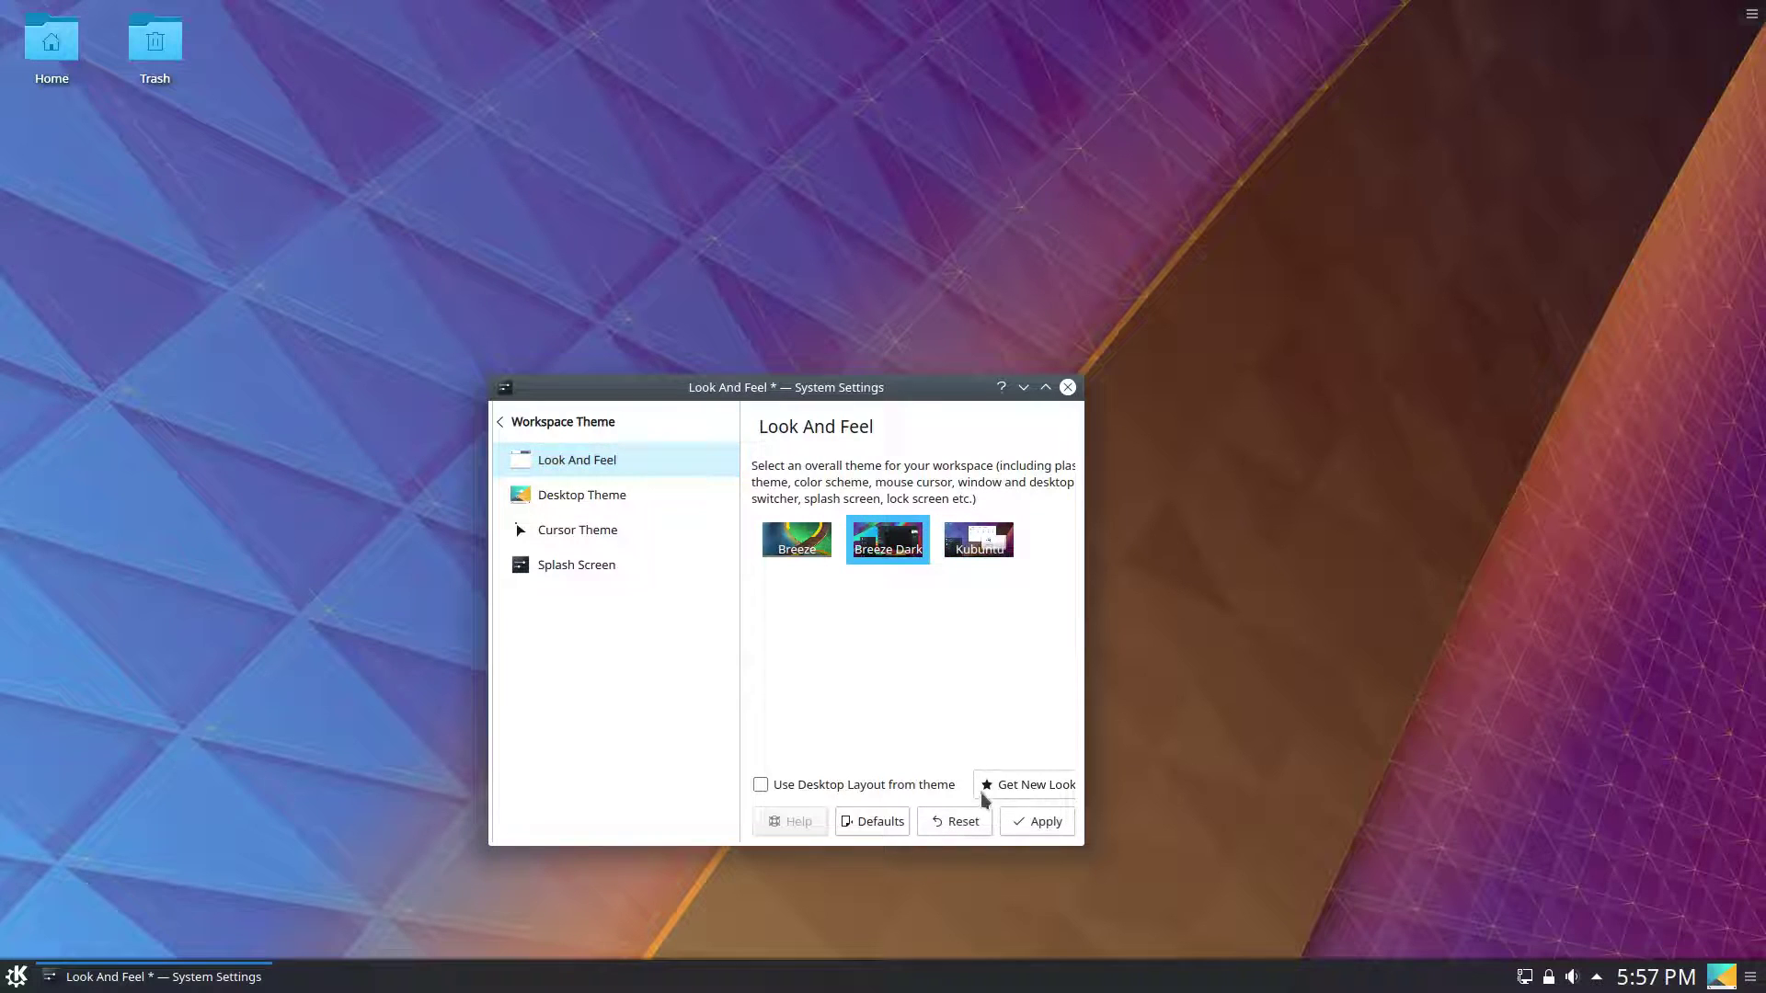
left_click(1027, 823)
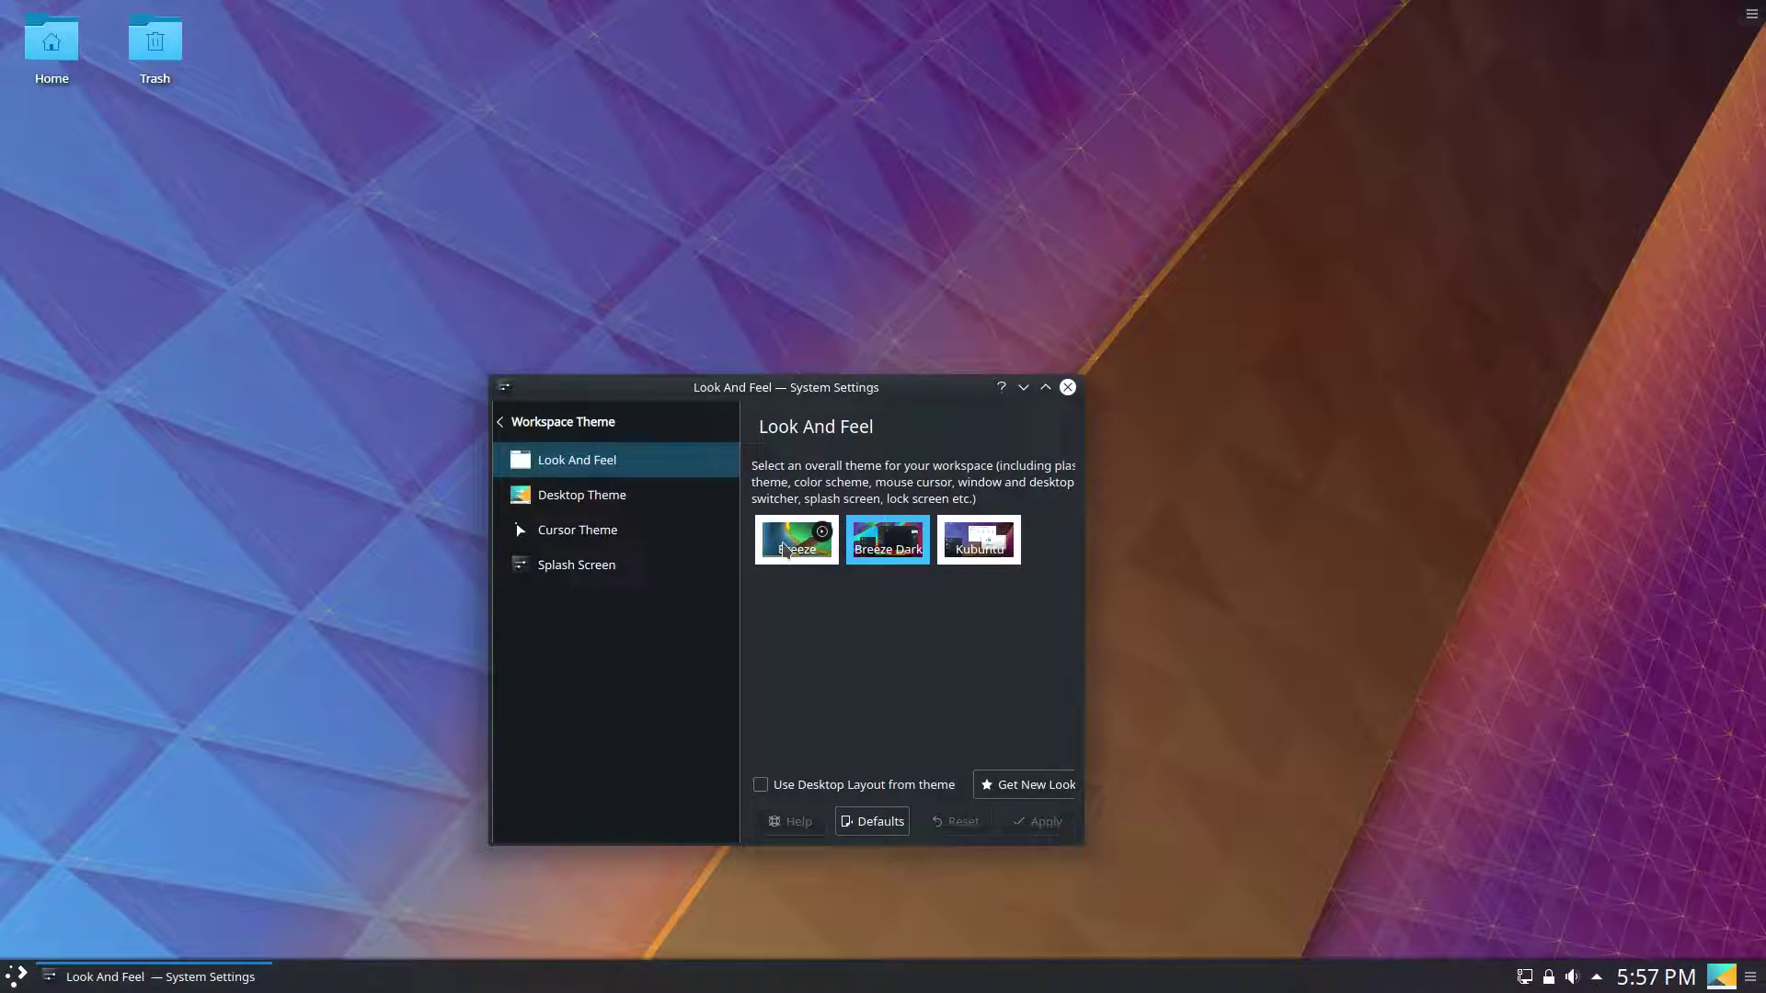
Apply the Breeze theme, then switch back to the Kubuntu theme.
left_click(790, 549)
left_click(1044, 822)
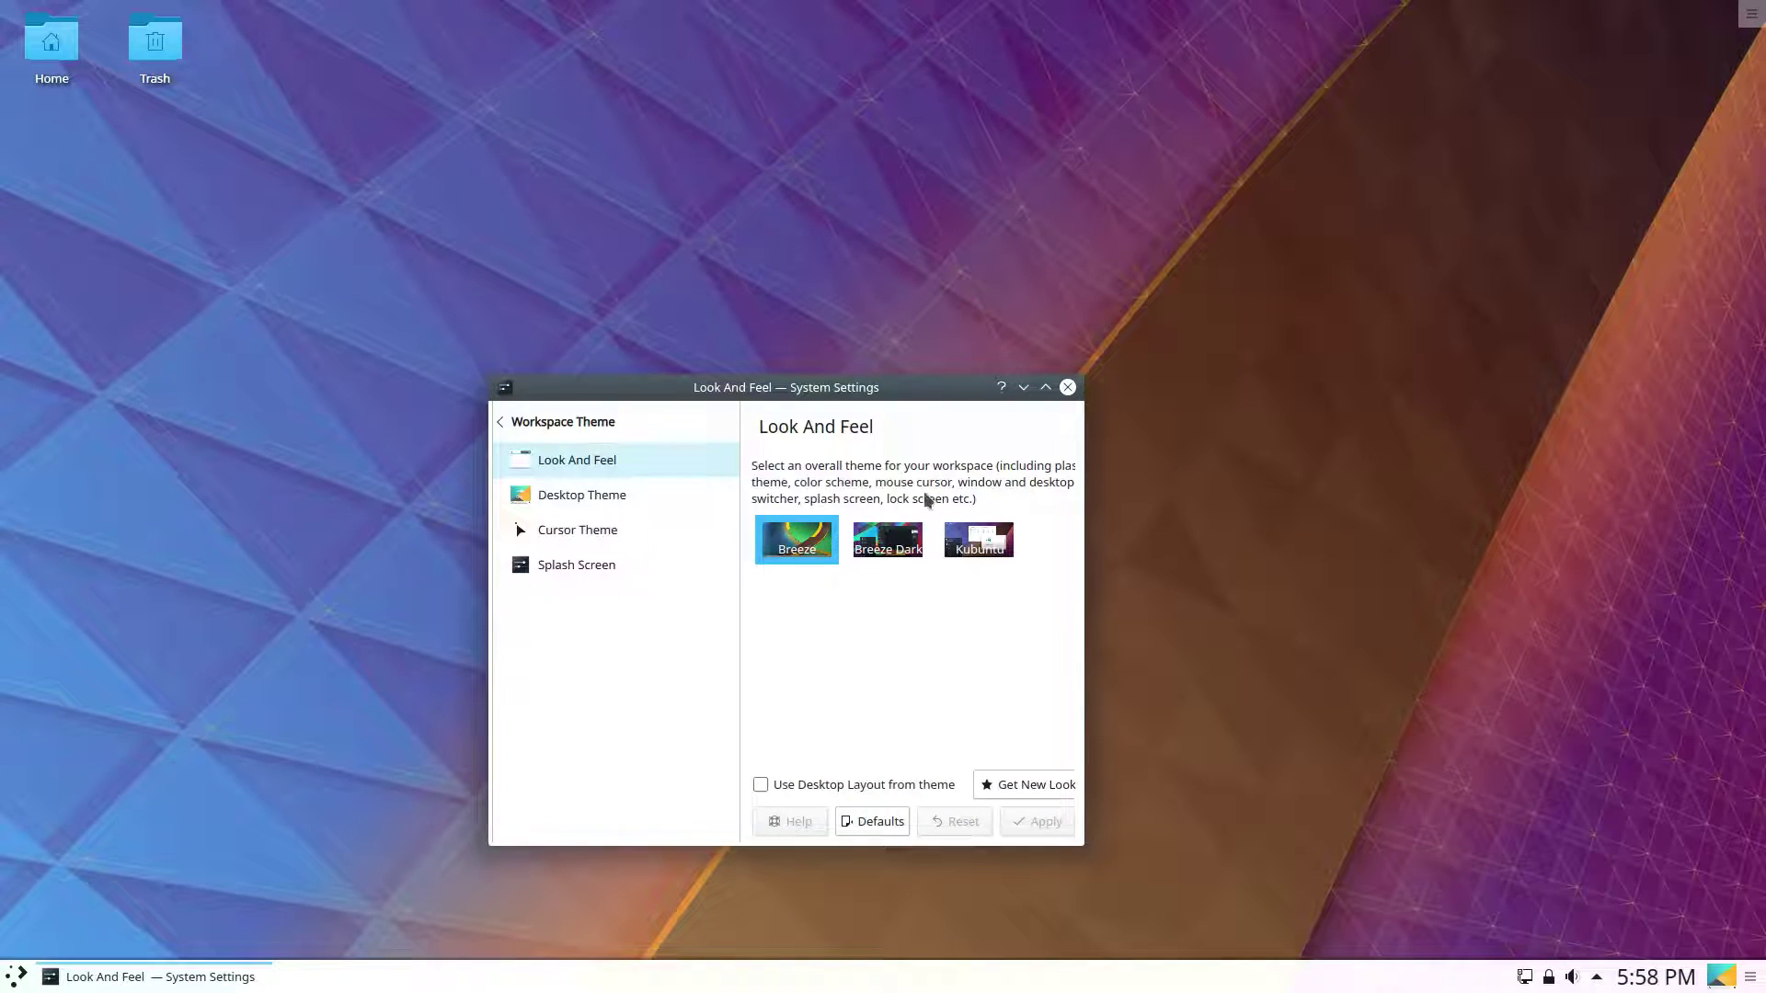
left_click(968, 539)
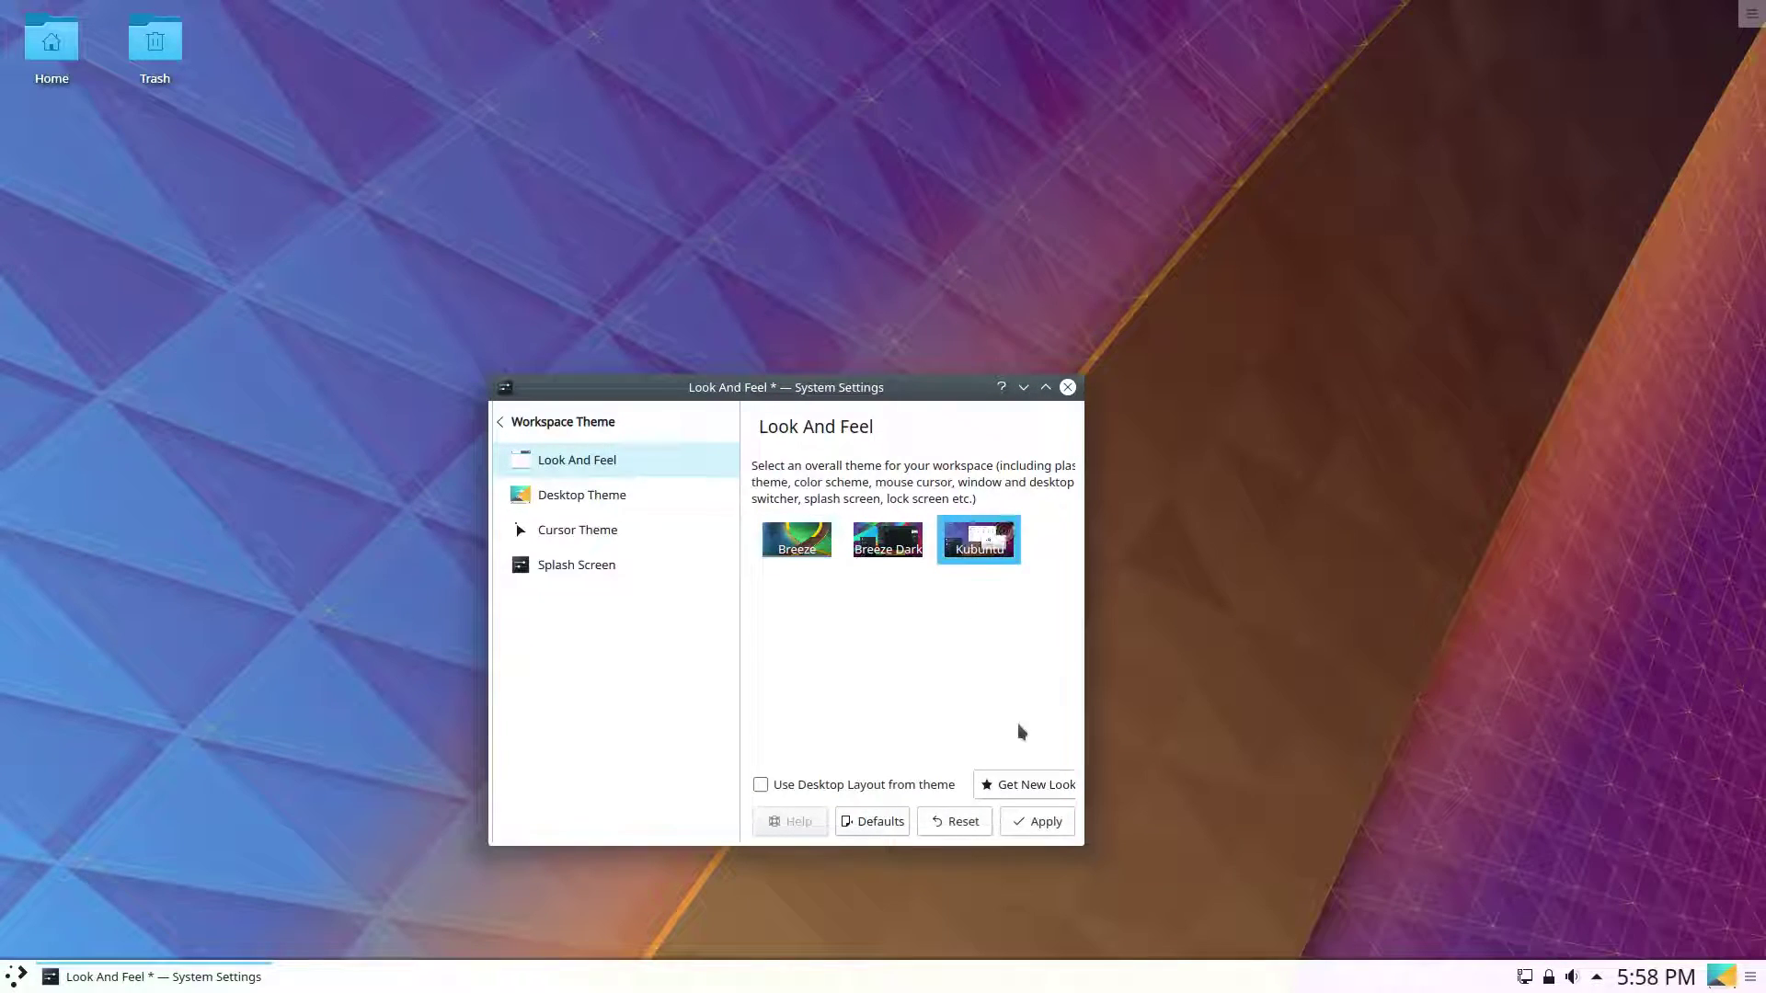
left_click(1044, 822)
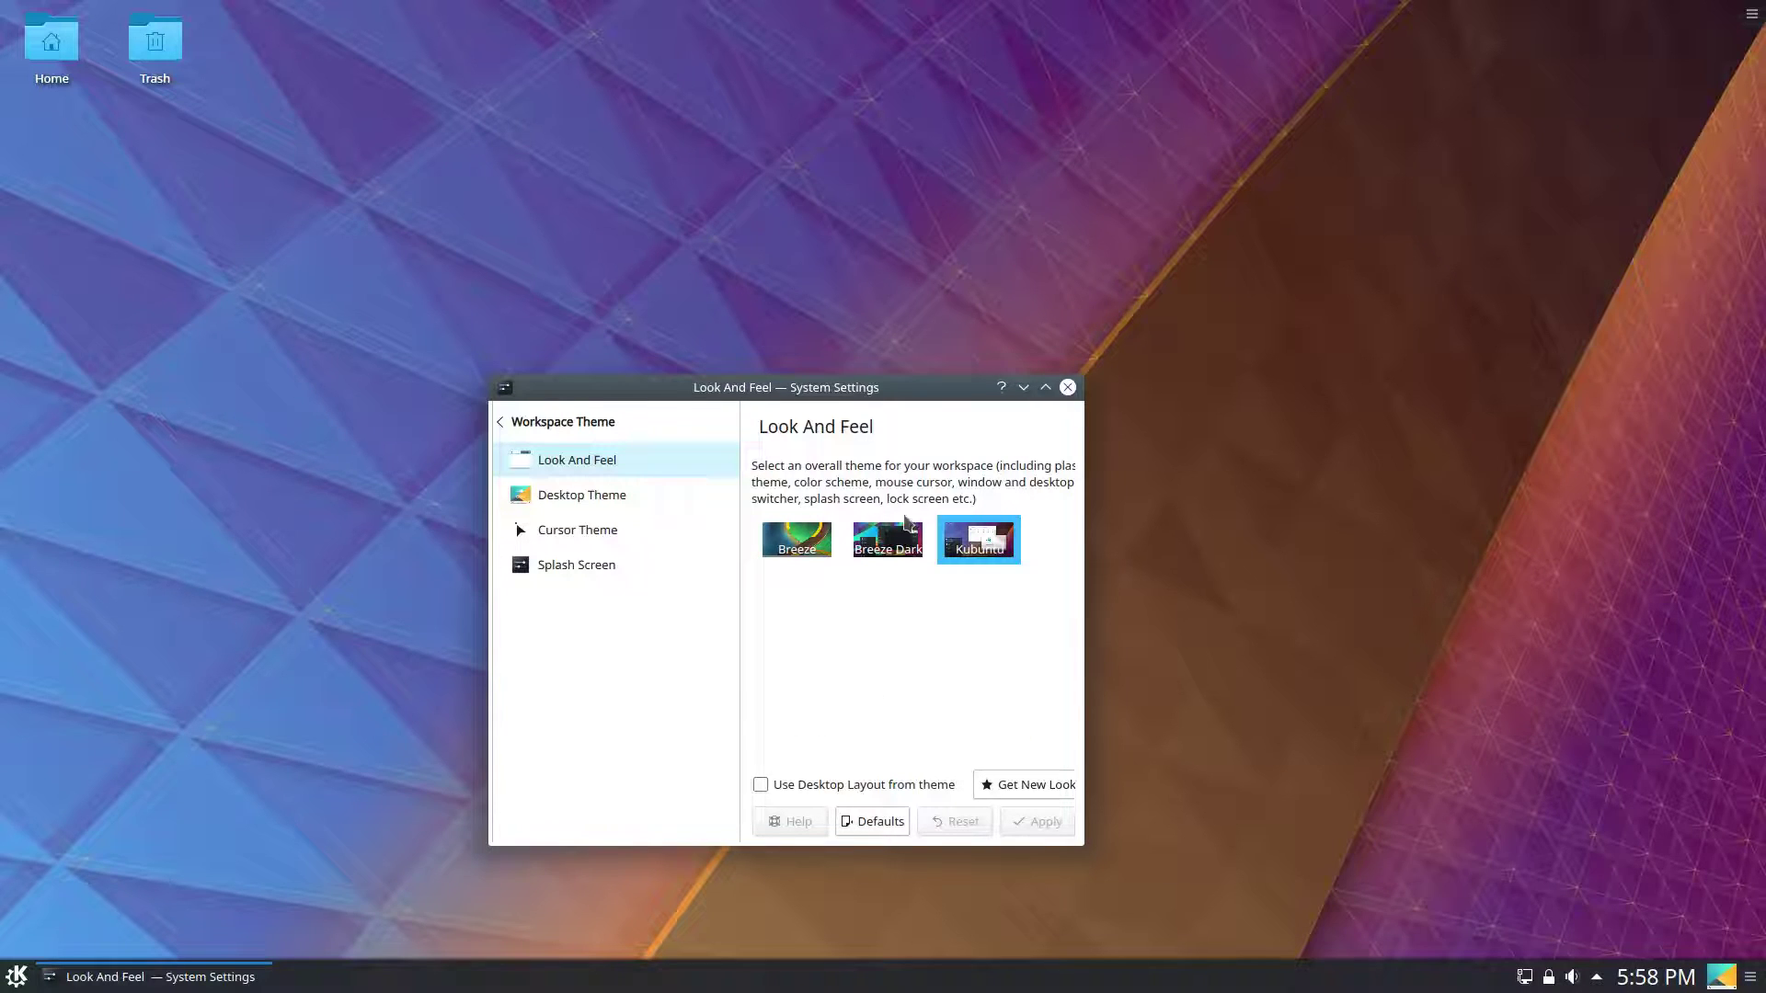
Return to the settings overview and close the System Settings window.
left_click(16, 976)
key("Escape")
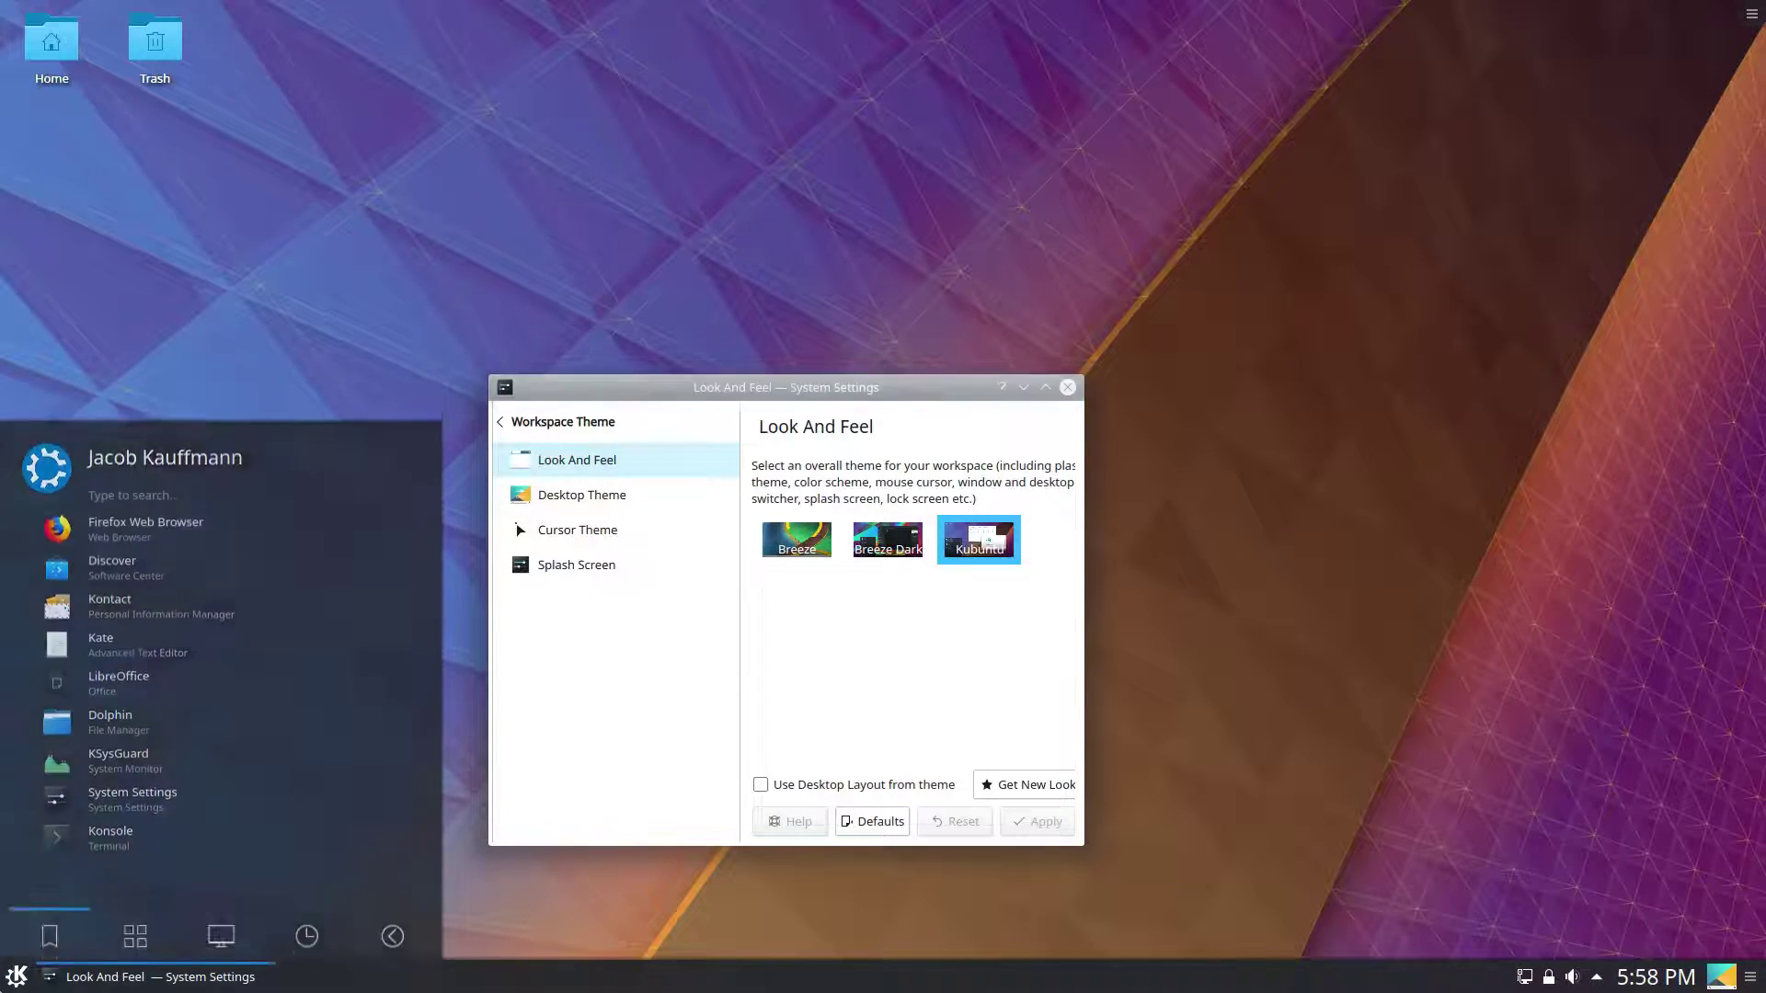
left_click(499, 421)
left_click(1067, 387)
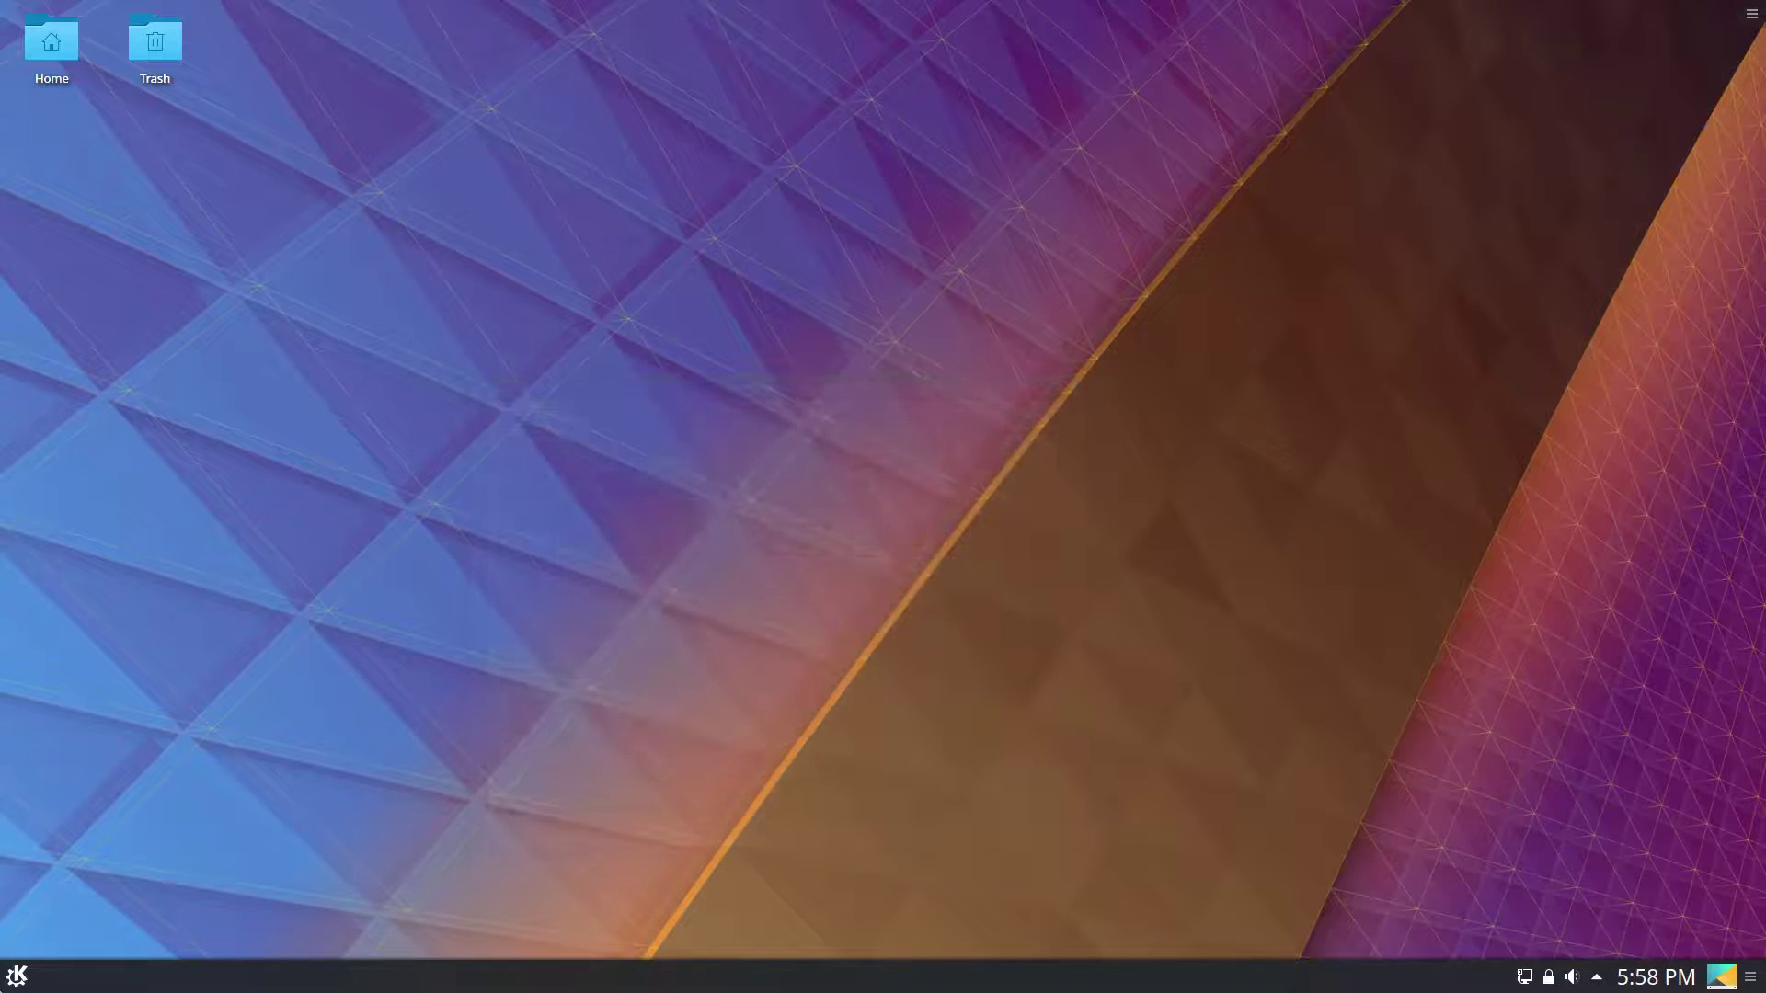
Search 'driver' in the launcher, start Driver Manager, and move its window toward the centre.
left_click(16, 976)
left_click(133, 915)
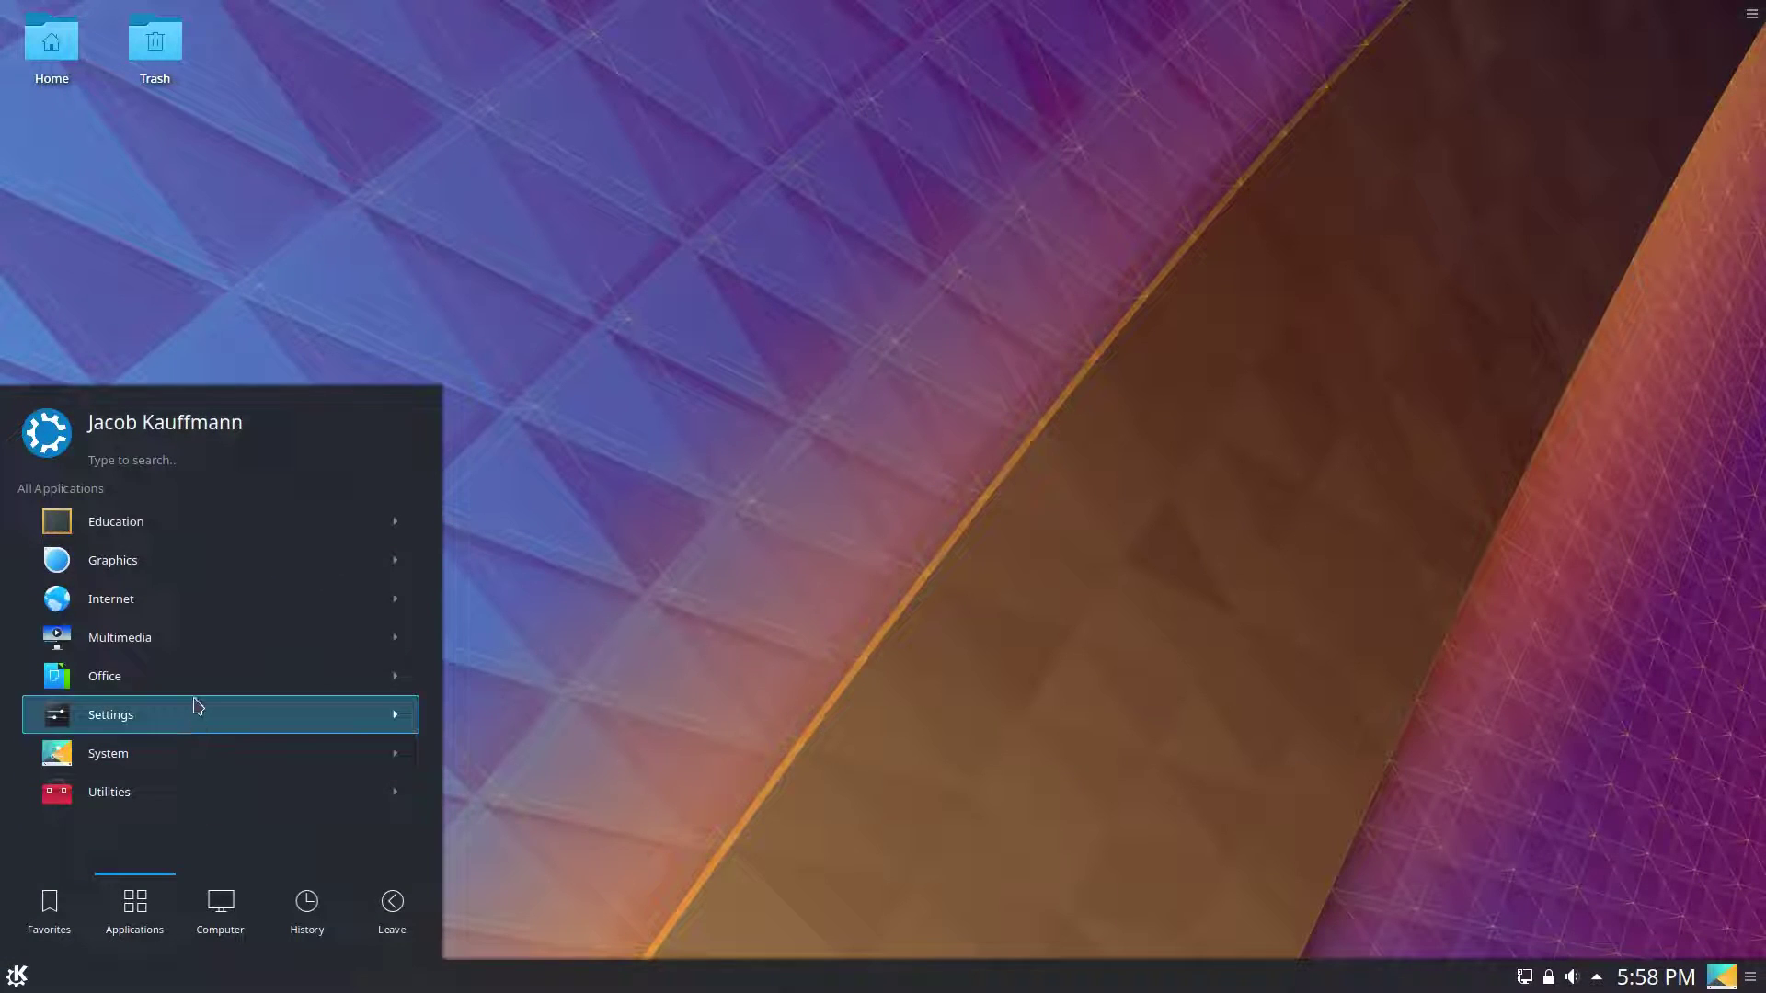
left_click(199, 793)
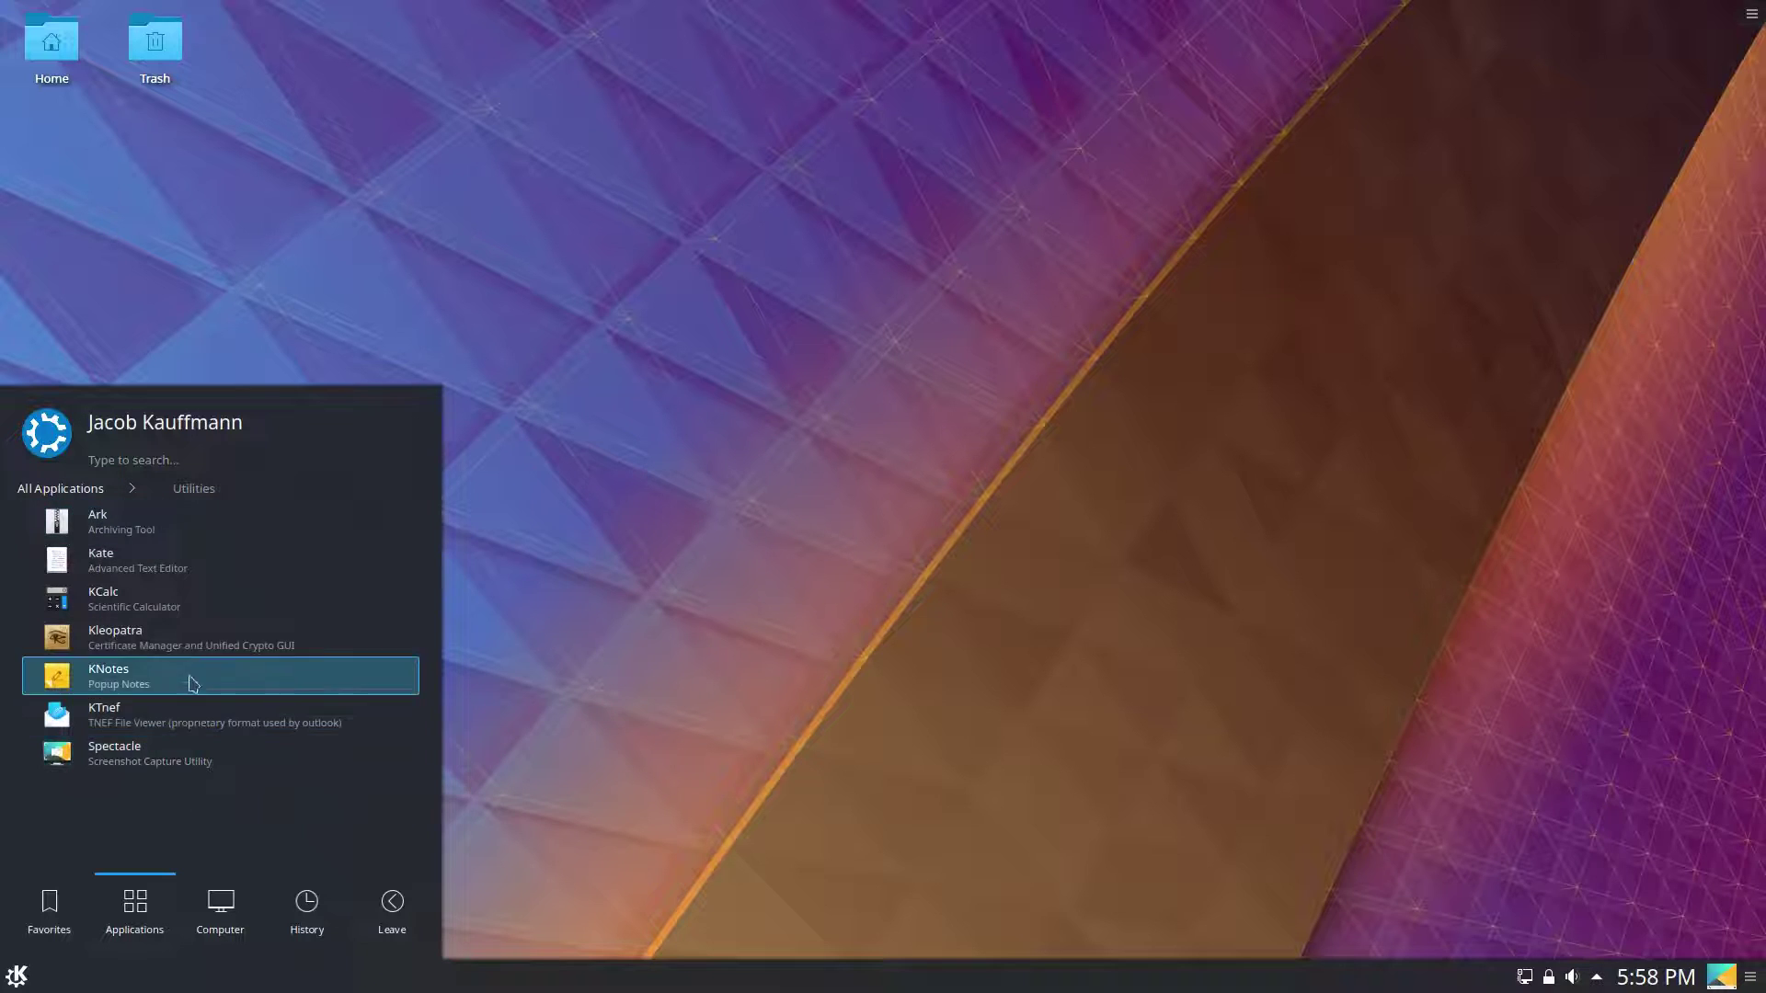
left_click(84, 488)
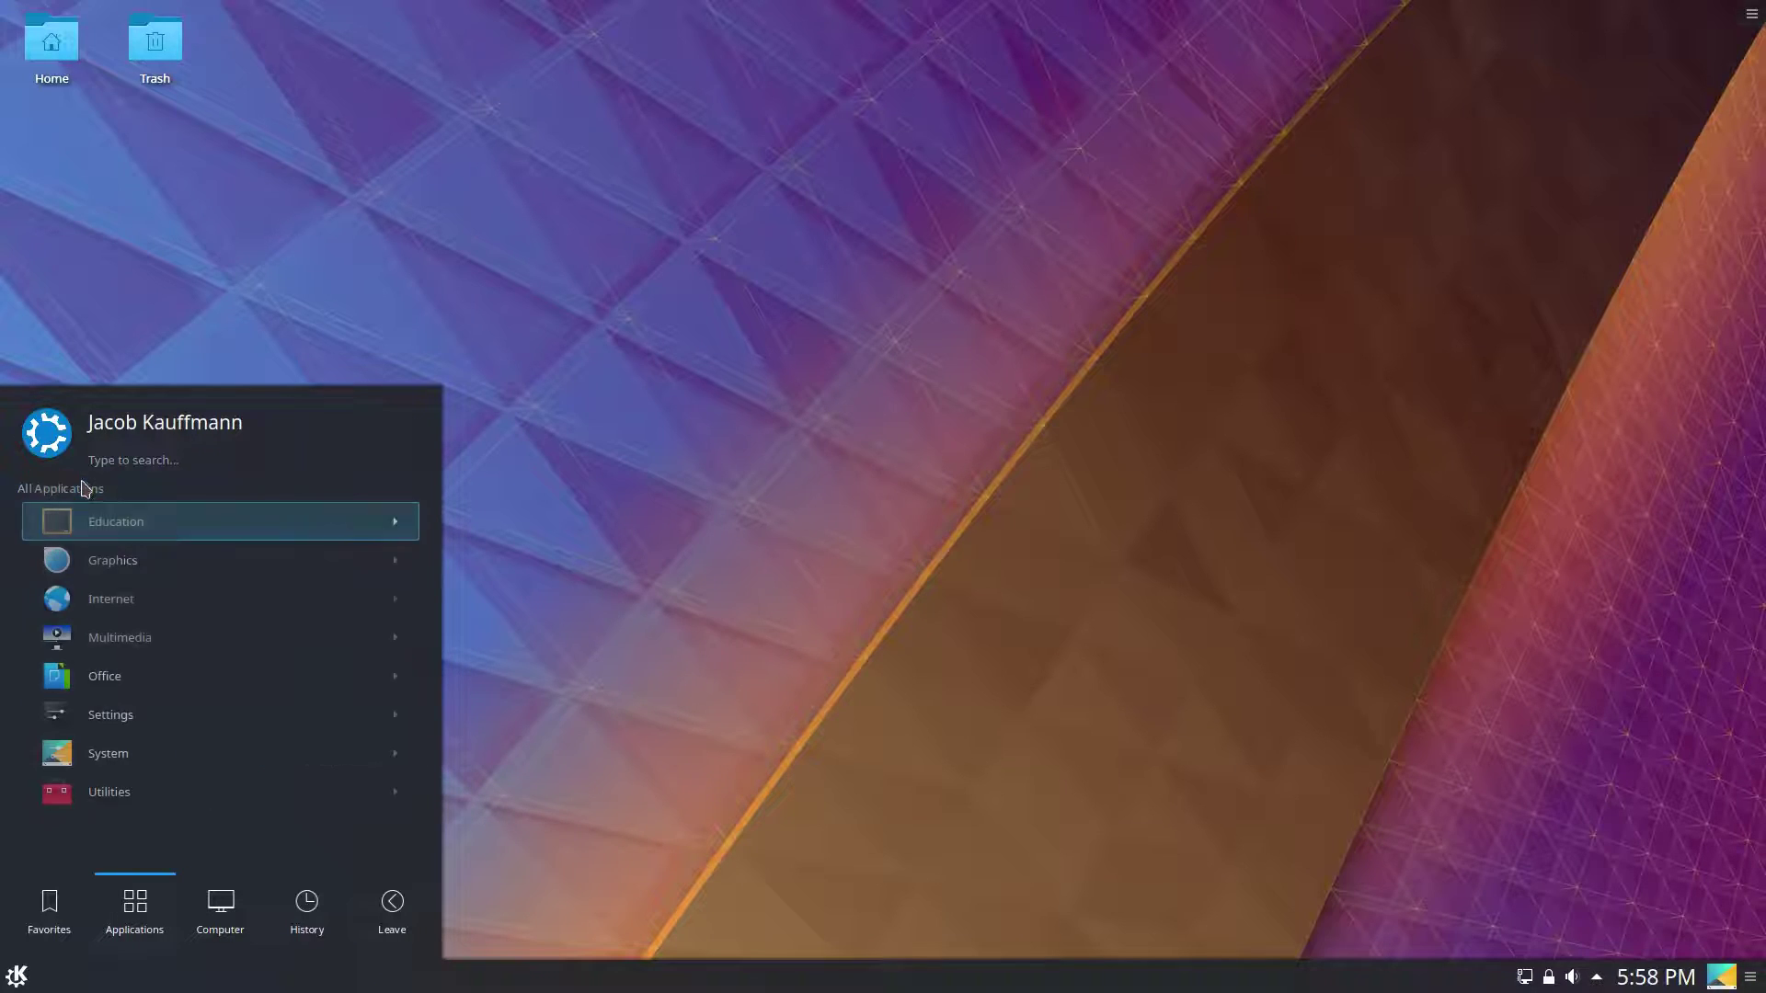
left_click(165, 753)
scroll(177, 826, "up", 1)
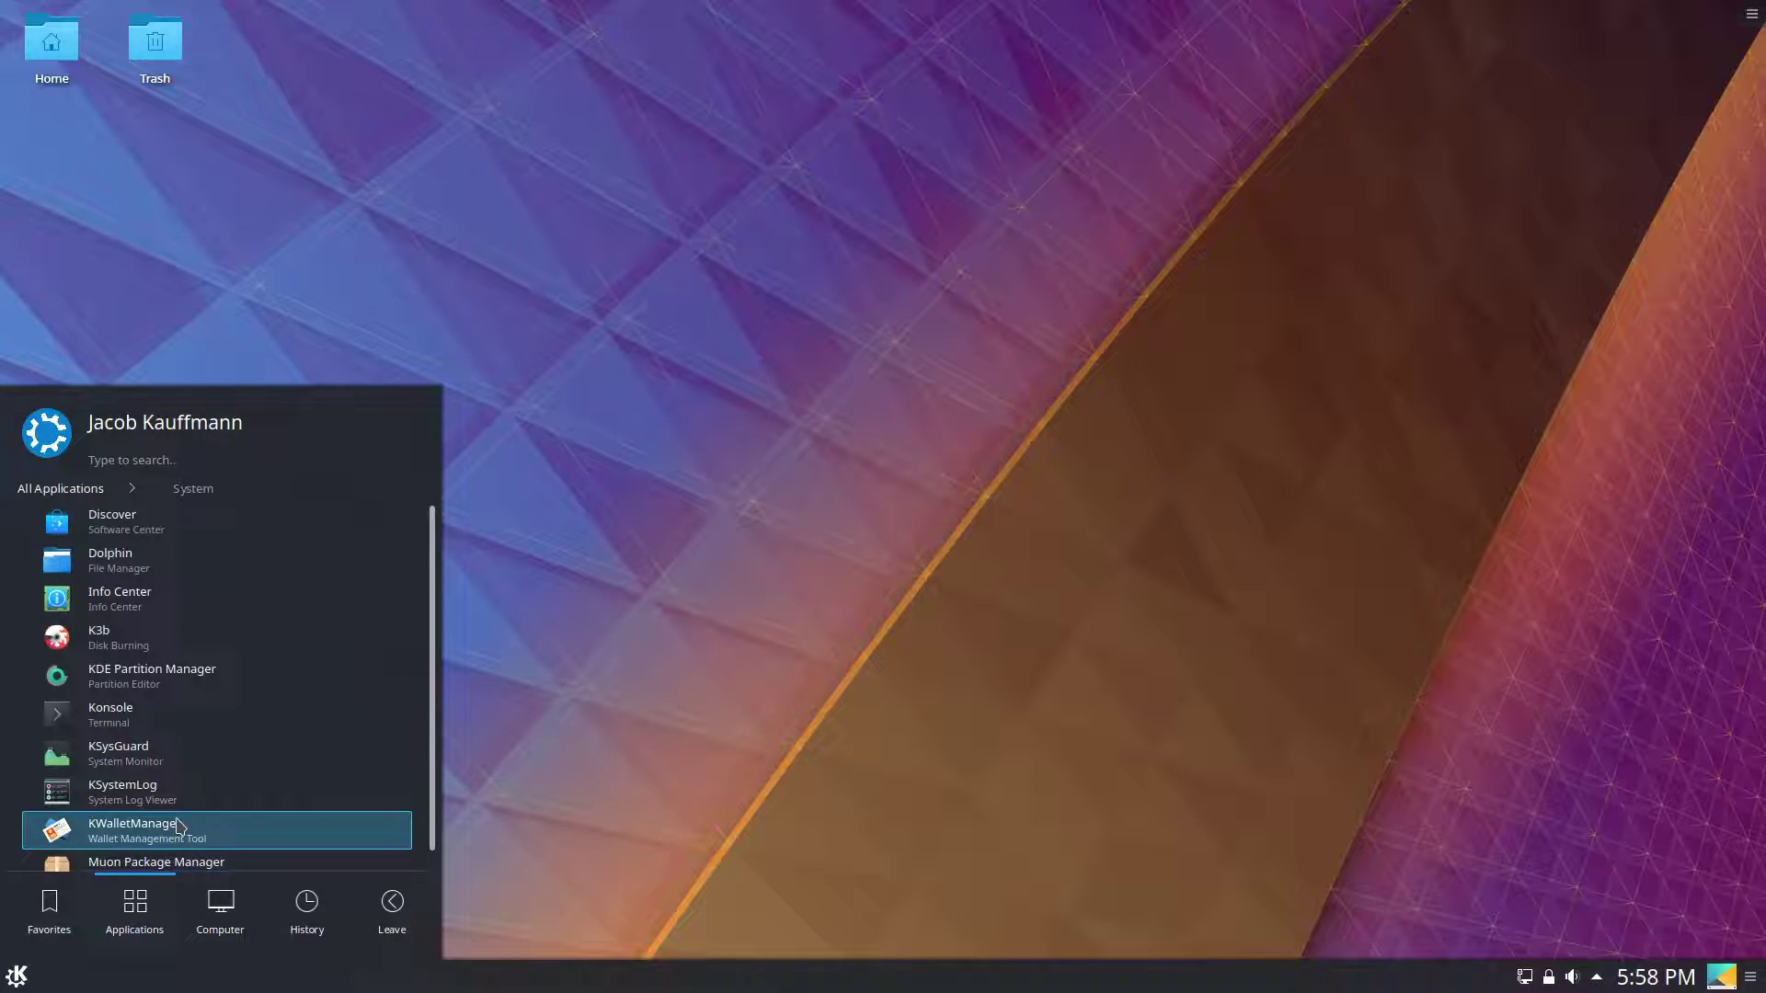
type("driver")
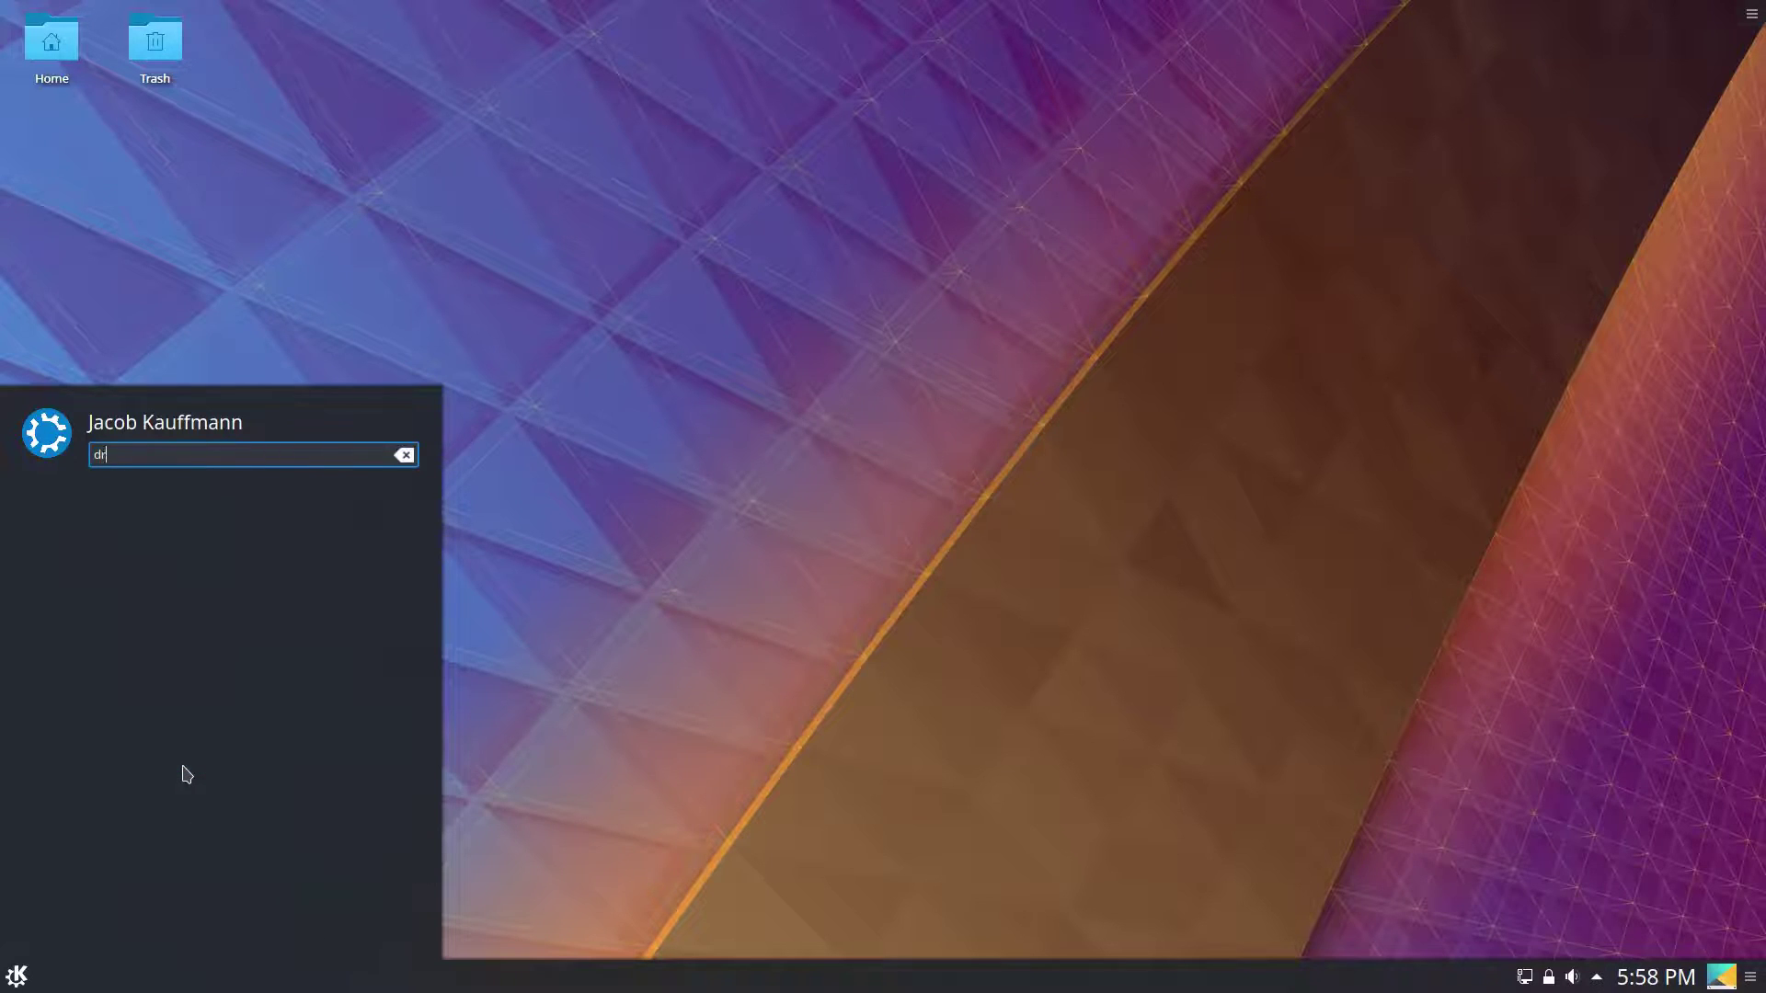
left_click(250, 502)
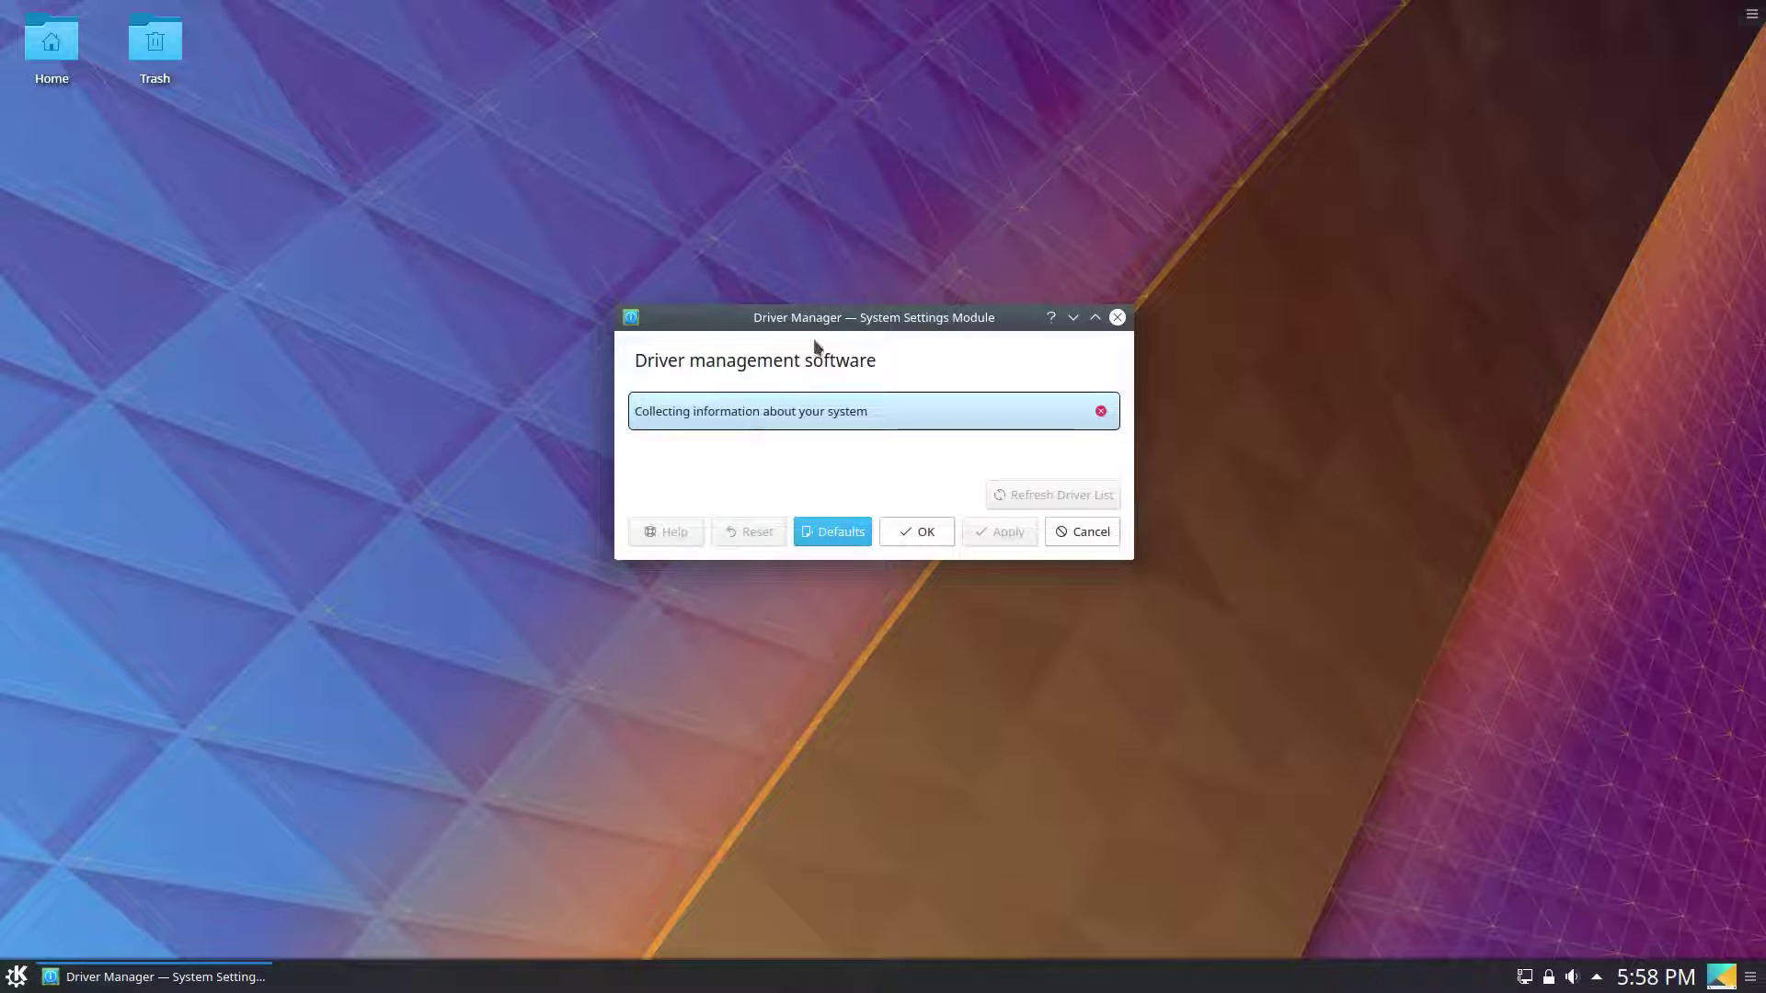
left_click_drag(823, 318, 666, 424)
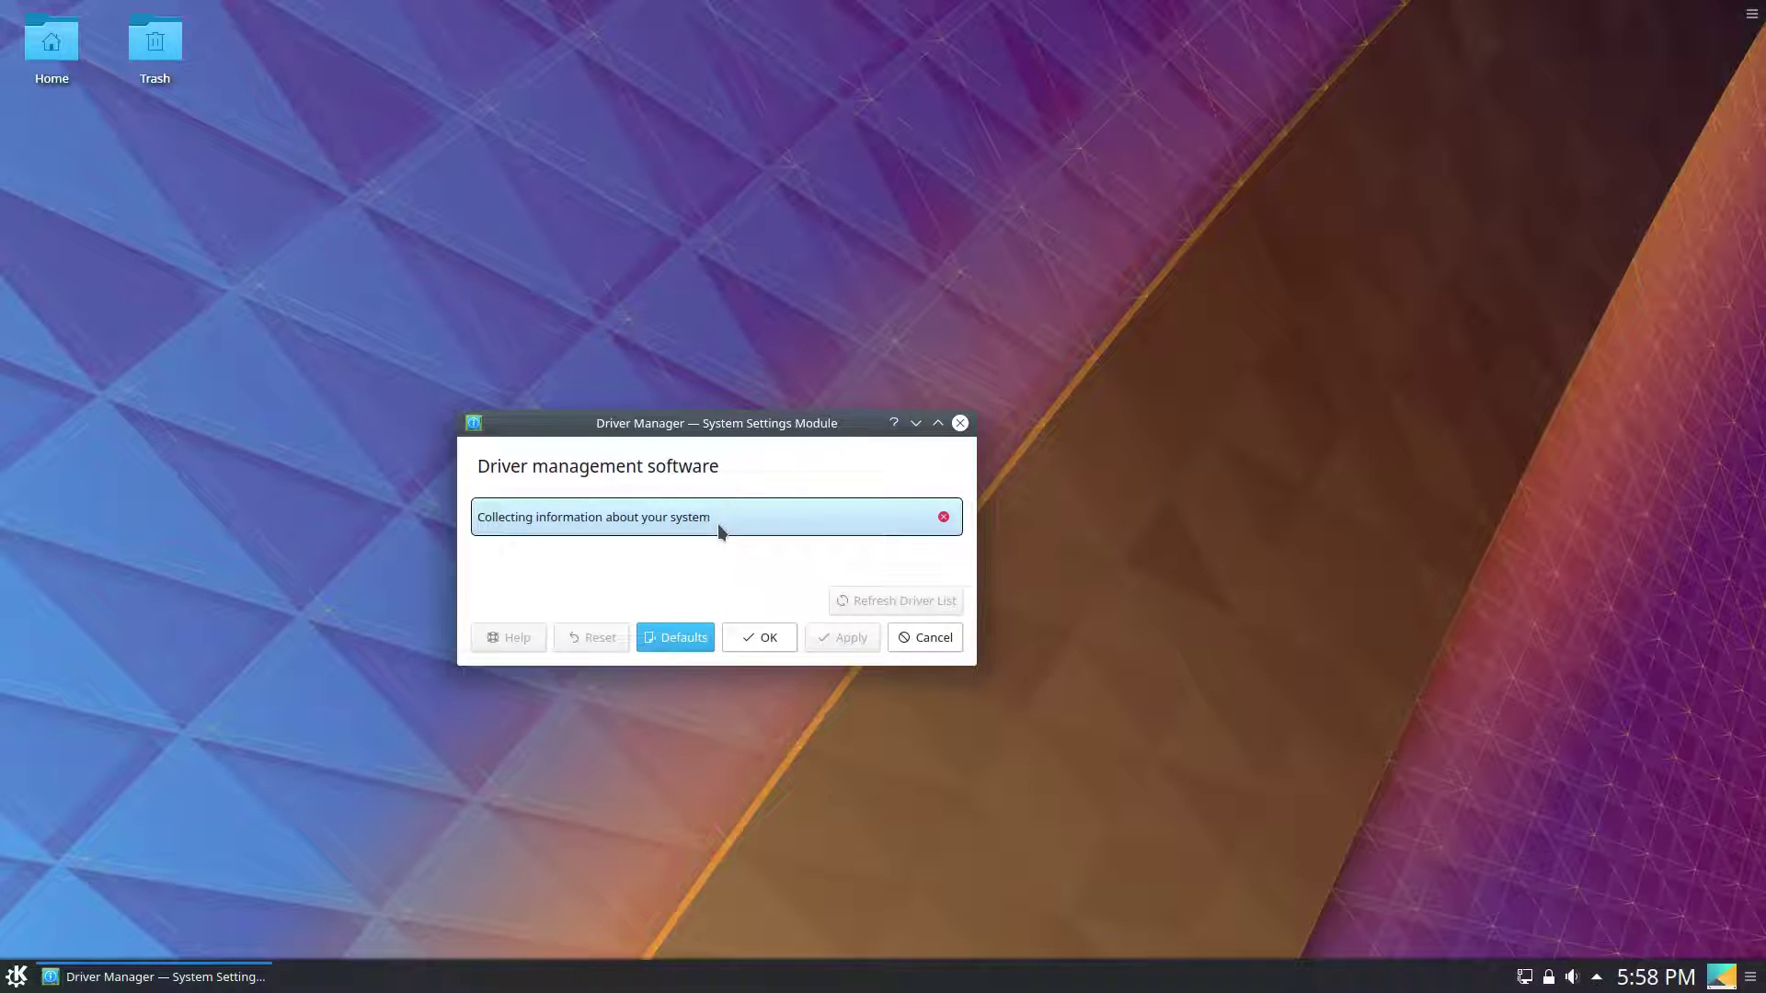
Toggle show-desktop and the bottom panel's edit mode on and off.
left_click(1723, 978)
left_click(1724, 978)
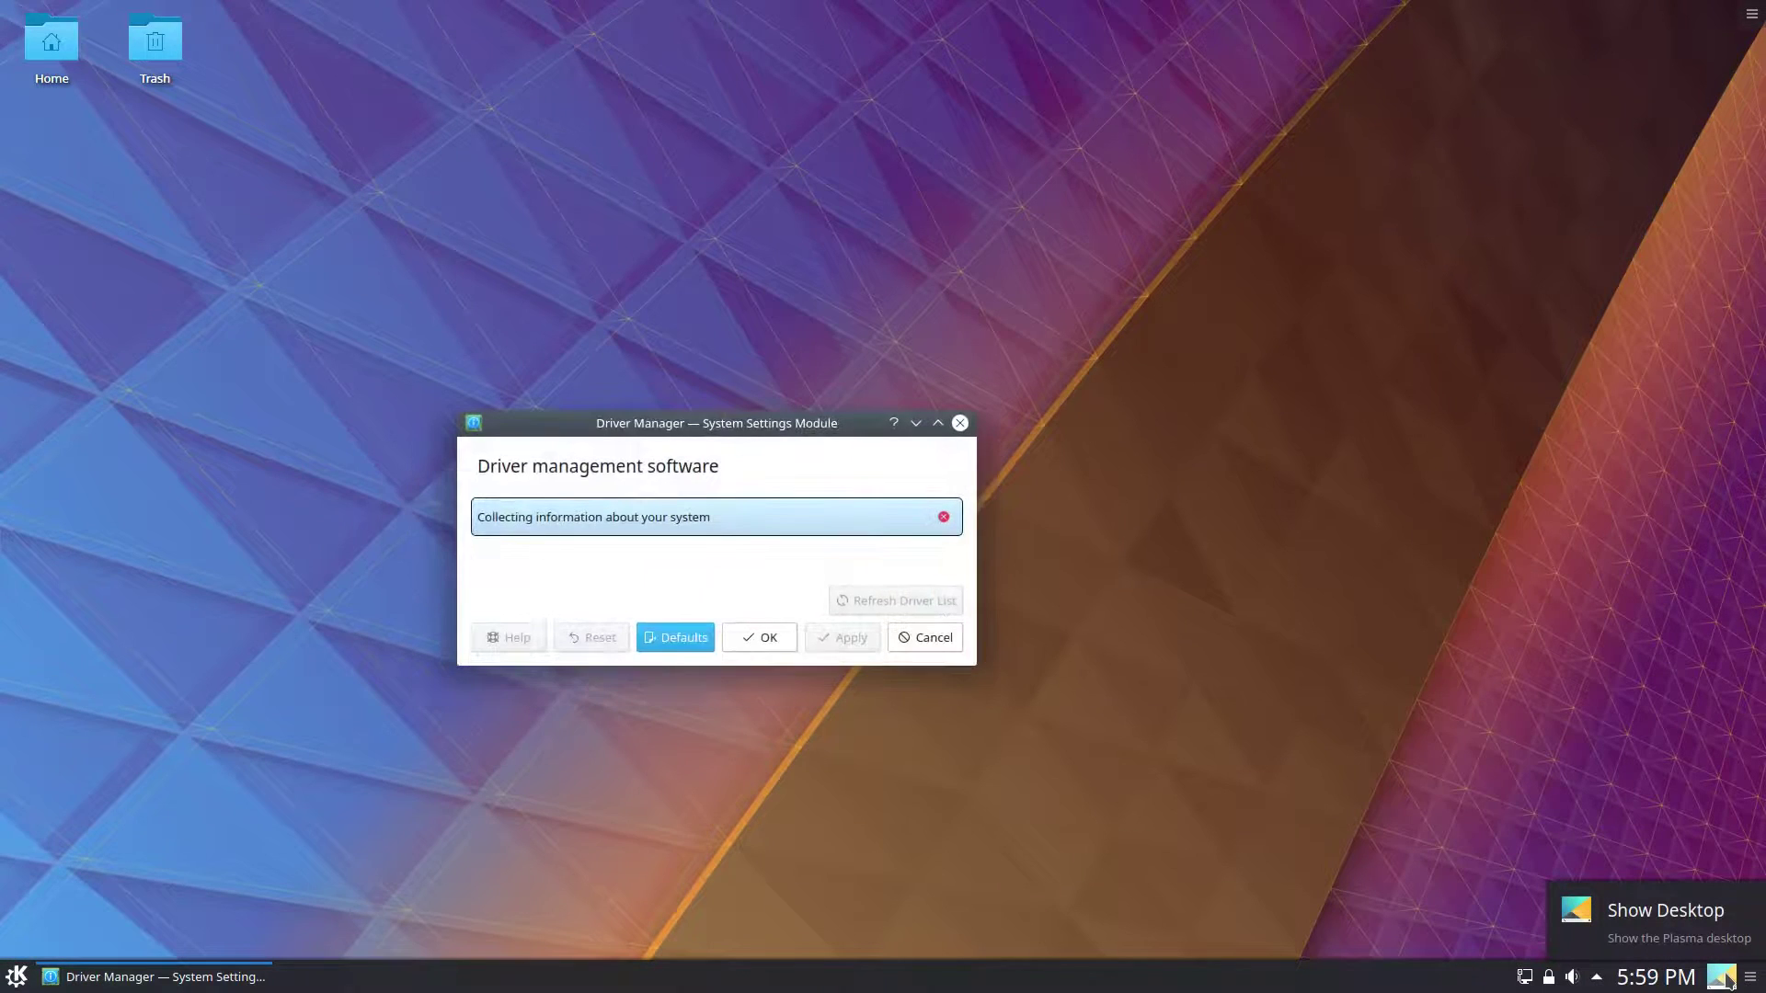
left_click(1751, 978)
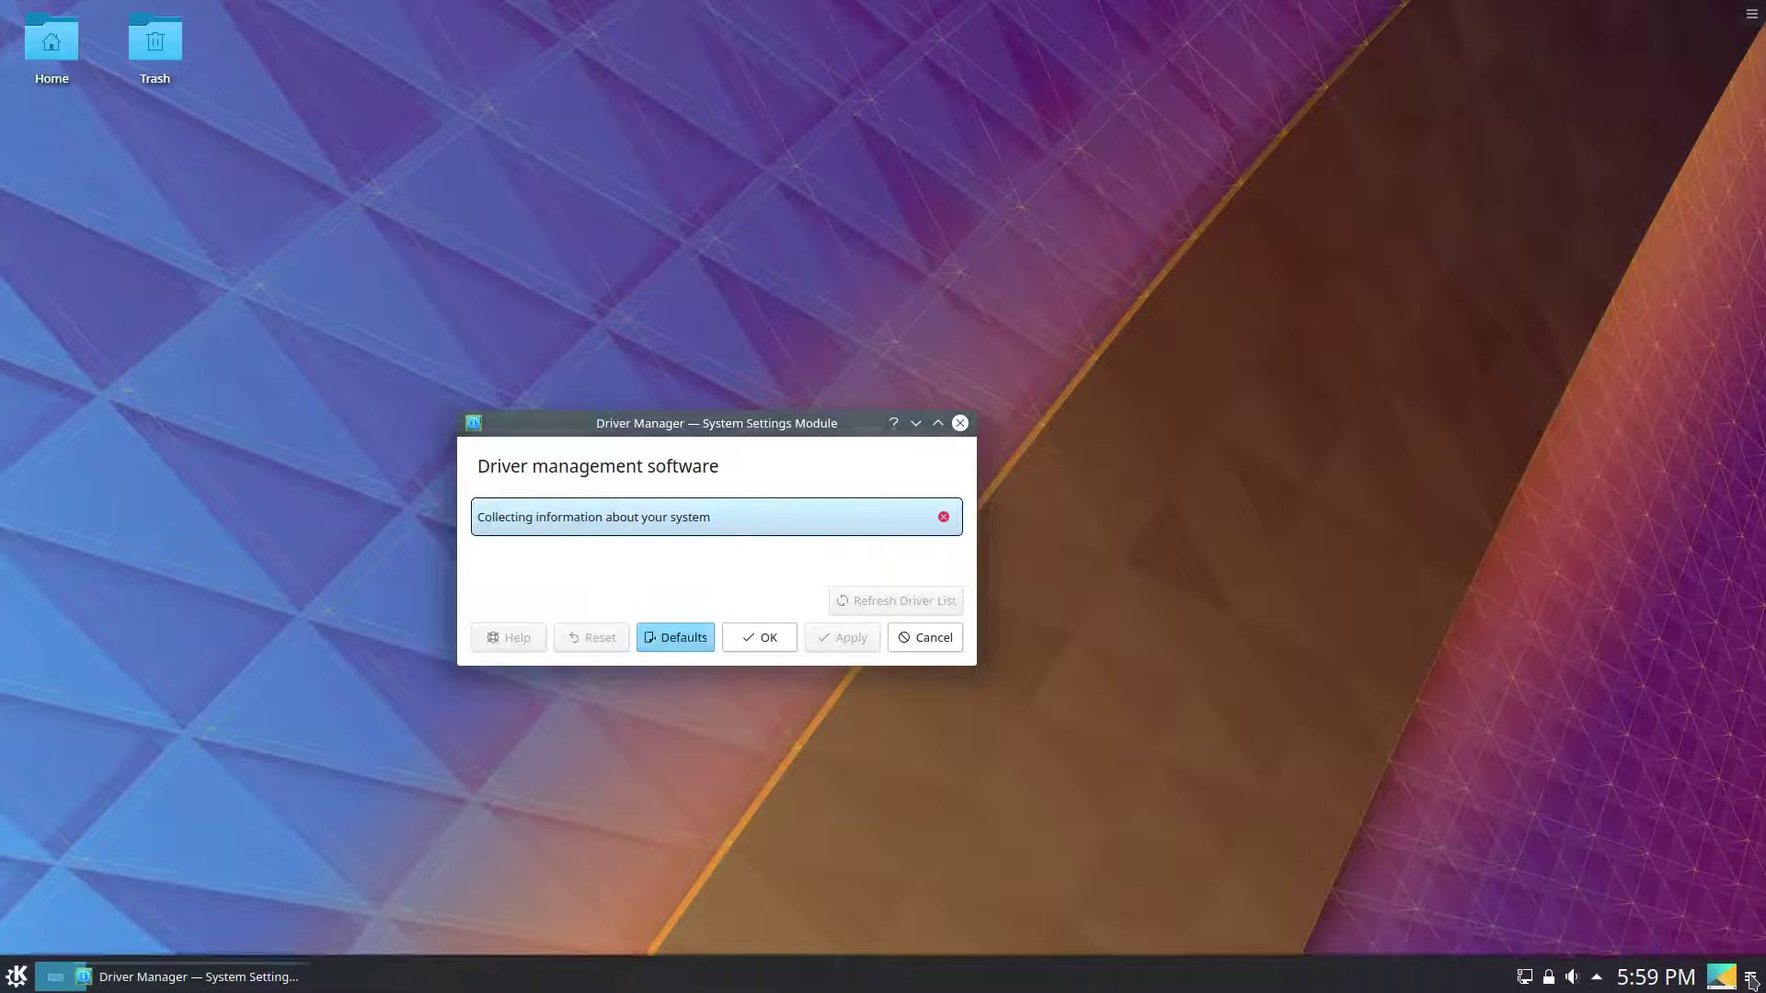
left_click(1751, 978)
left_click(1751, 978)
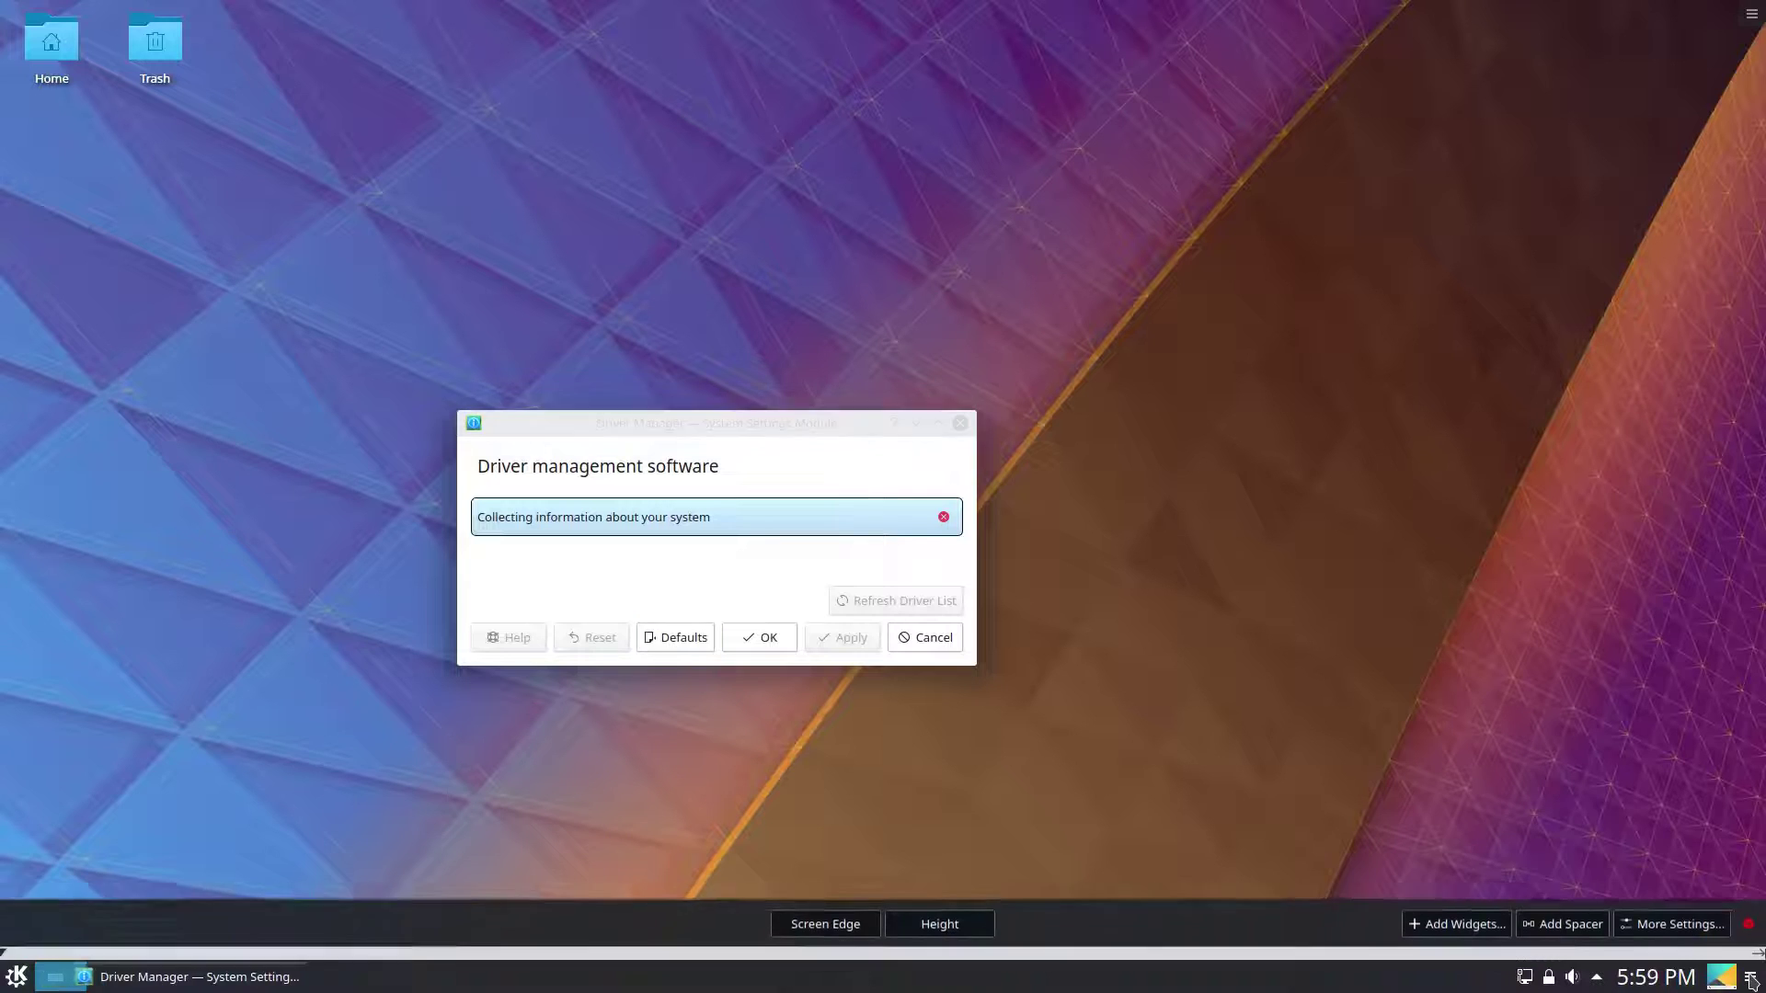
left_click(1752, 979)
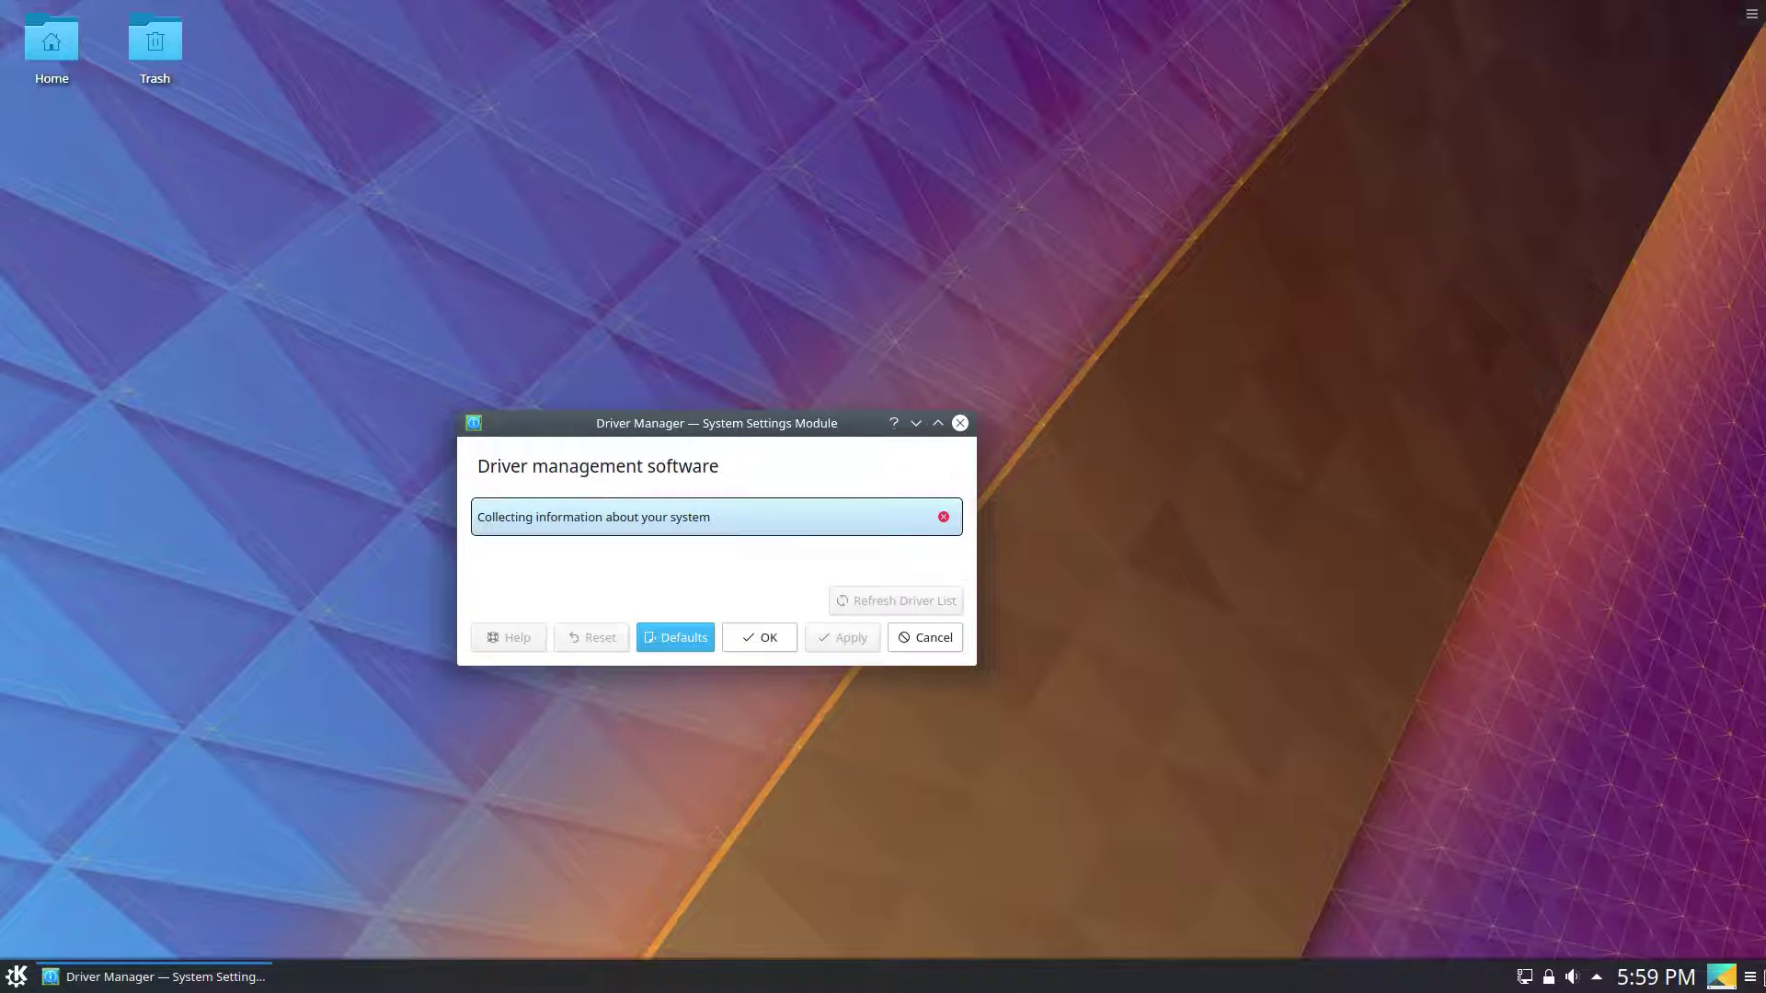
Remove the Pager widget from the bottom panel and finish editing.
mouse_move(75, 988)
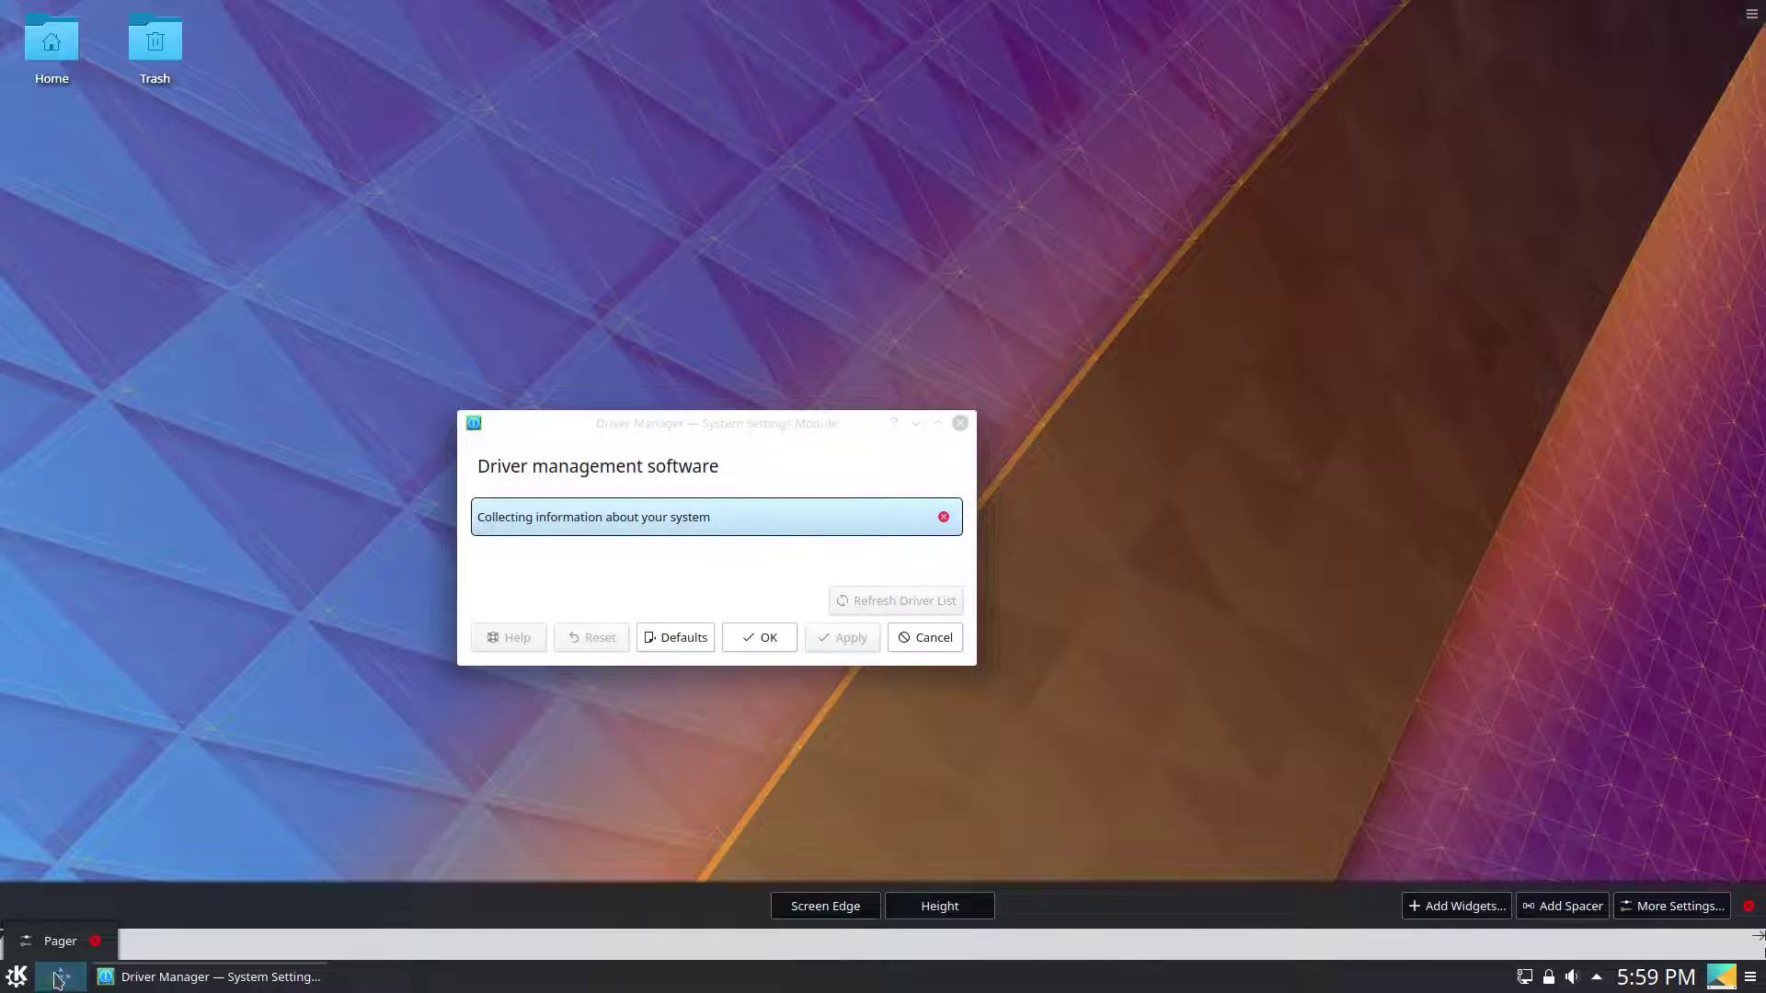
mouse_move(17, 977)
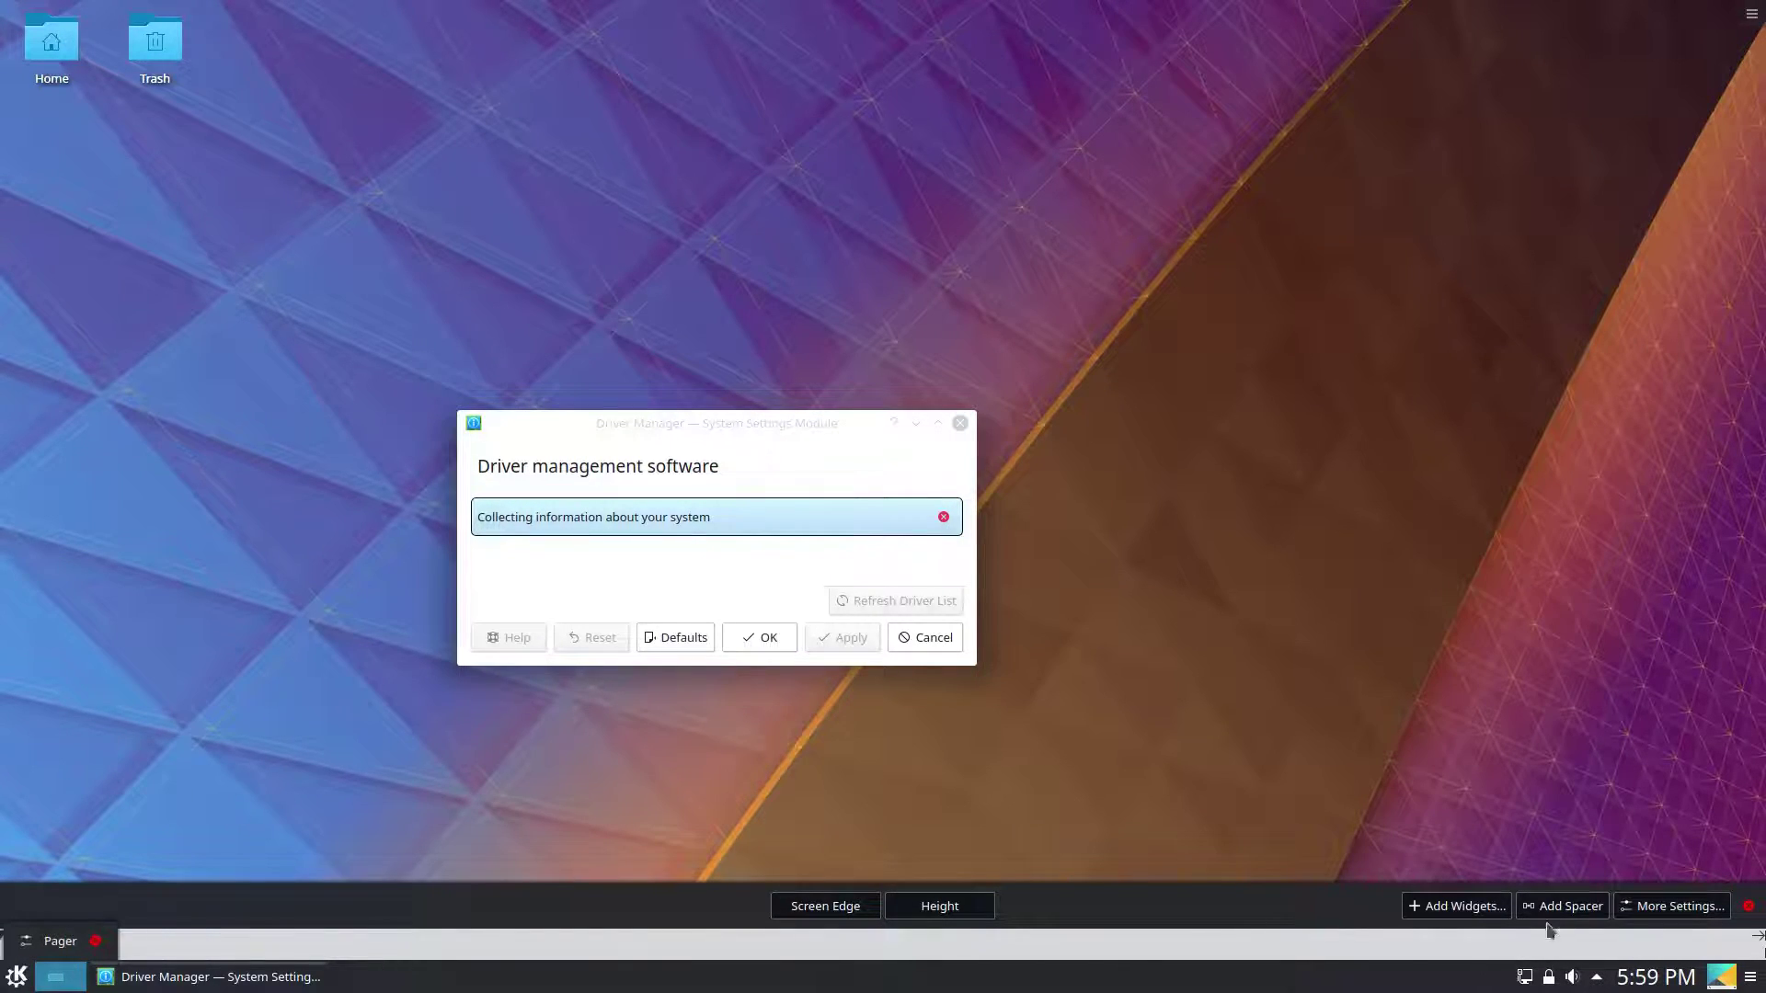
left_click(92, 941)
key("Escape")
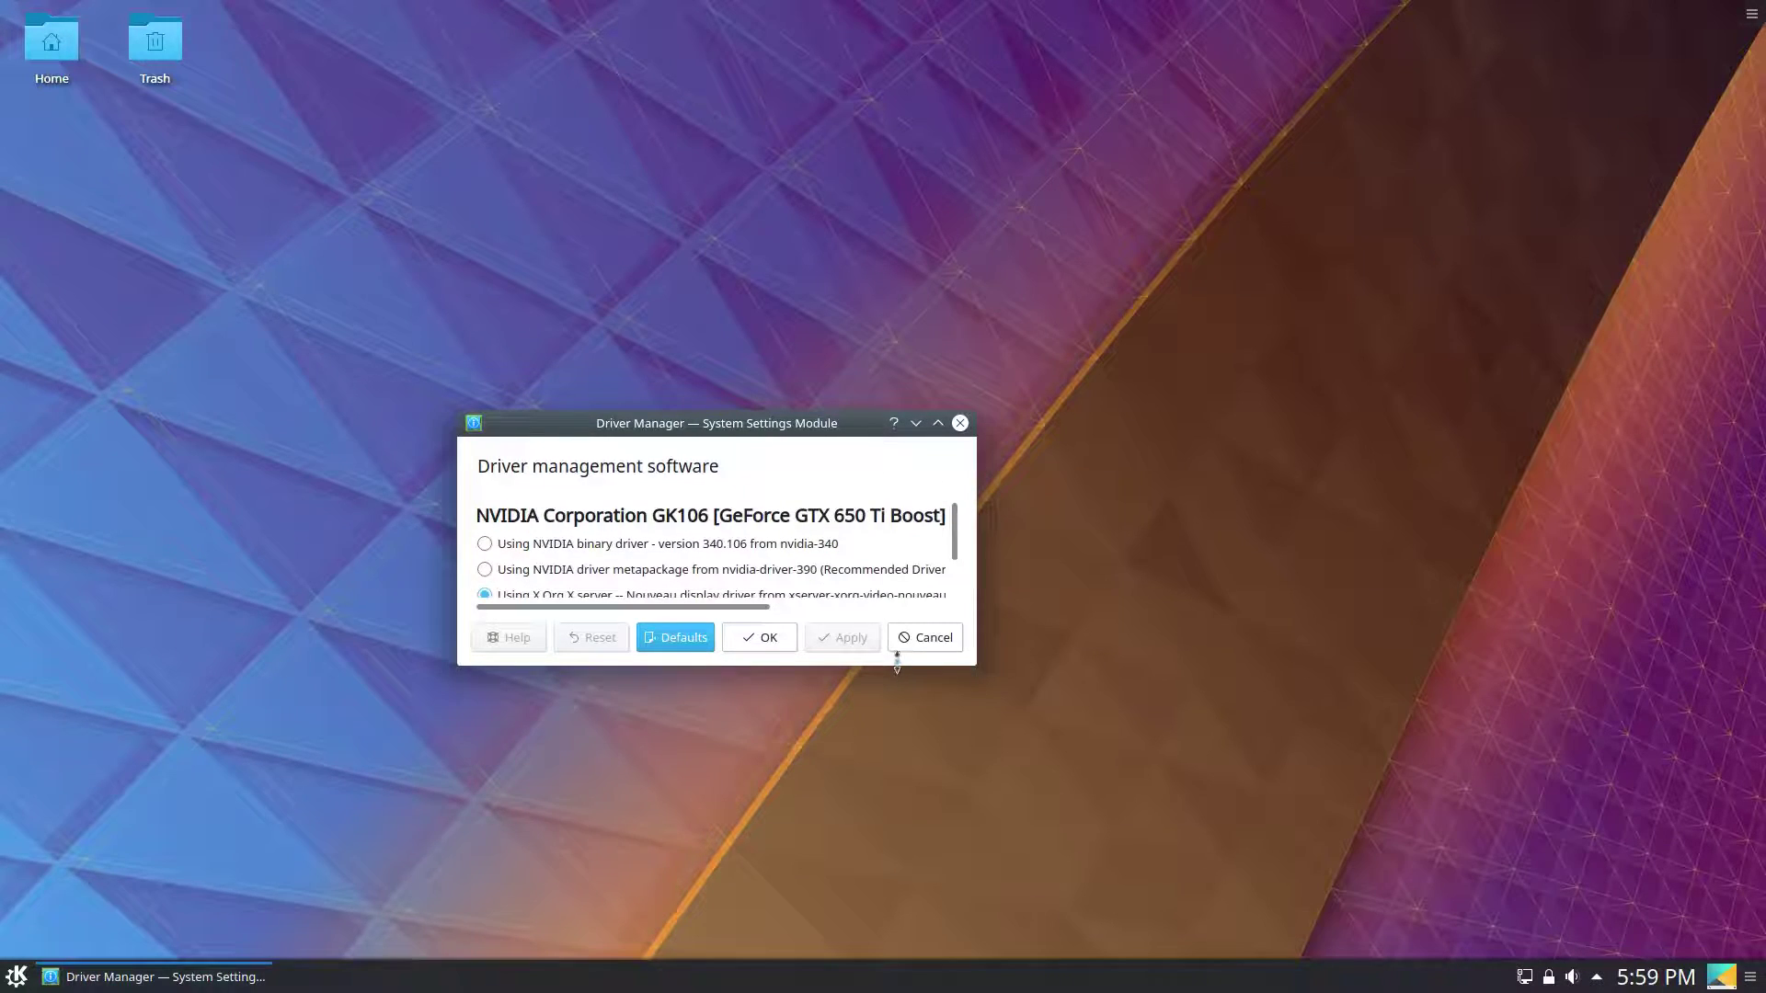
Select the recommended nvidia-driver-390 metapackage, apply it, and authenticate with the password.
left_click_drag(897, 660, 898, 715)
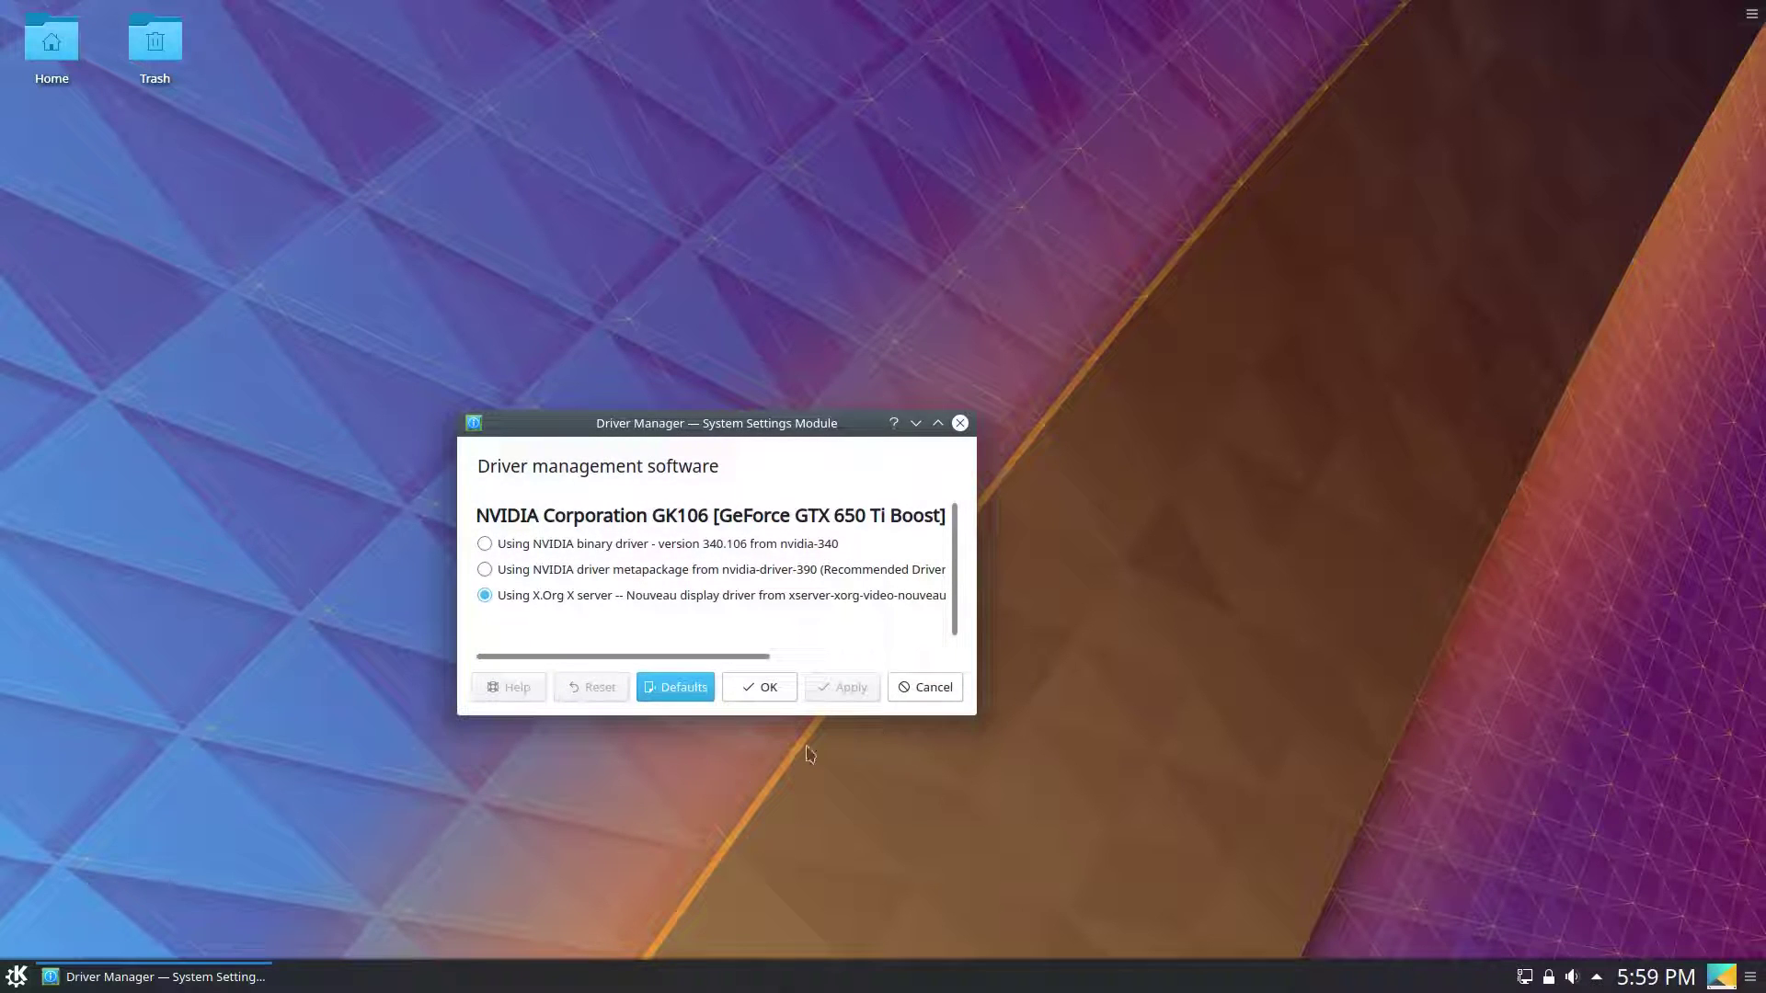
left_click(560, 544)
left_click(584, 571)
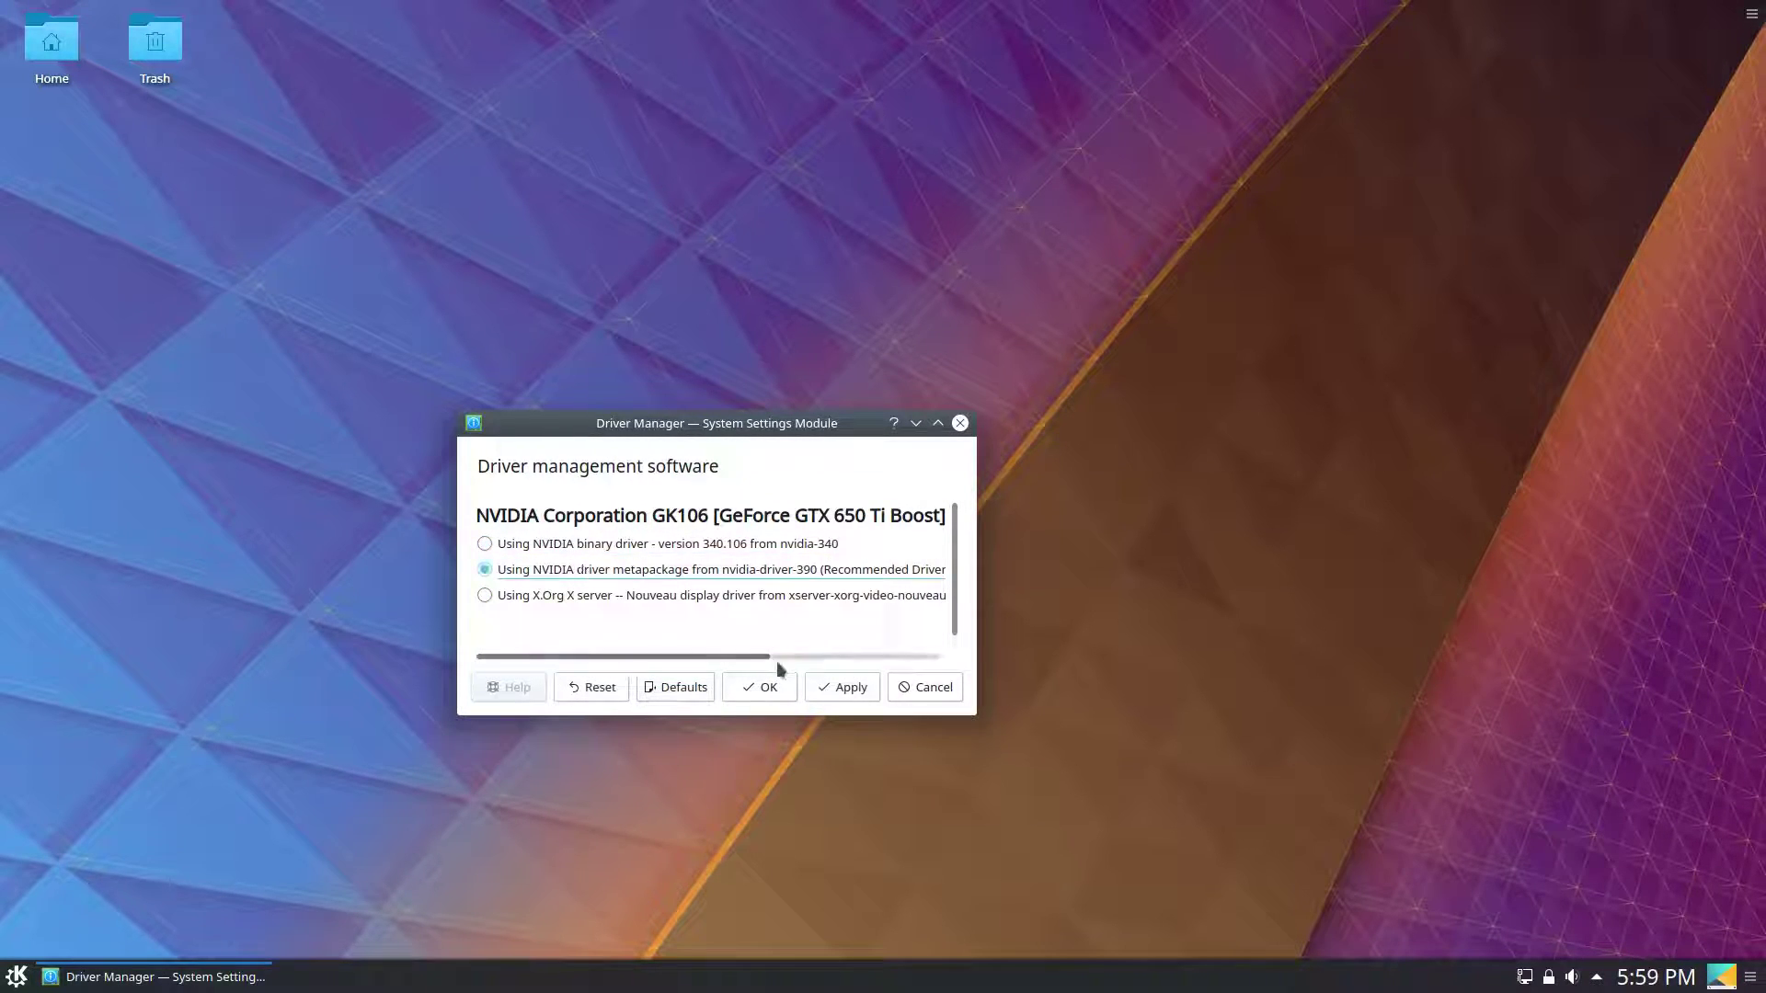
left_click(818, 690)
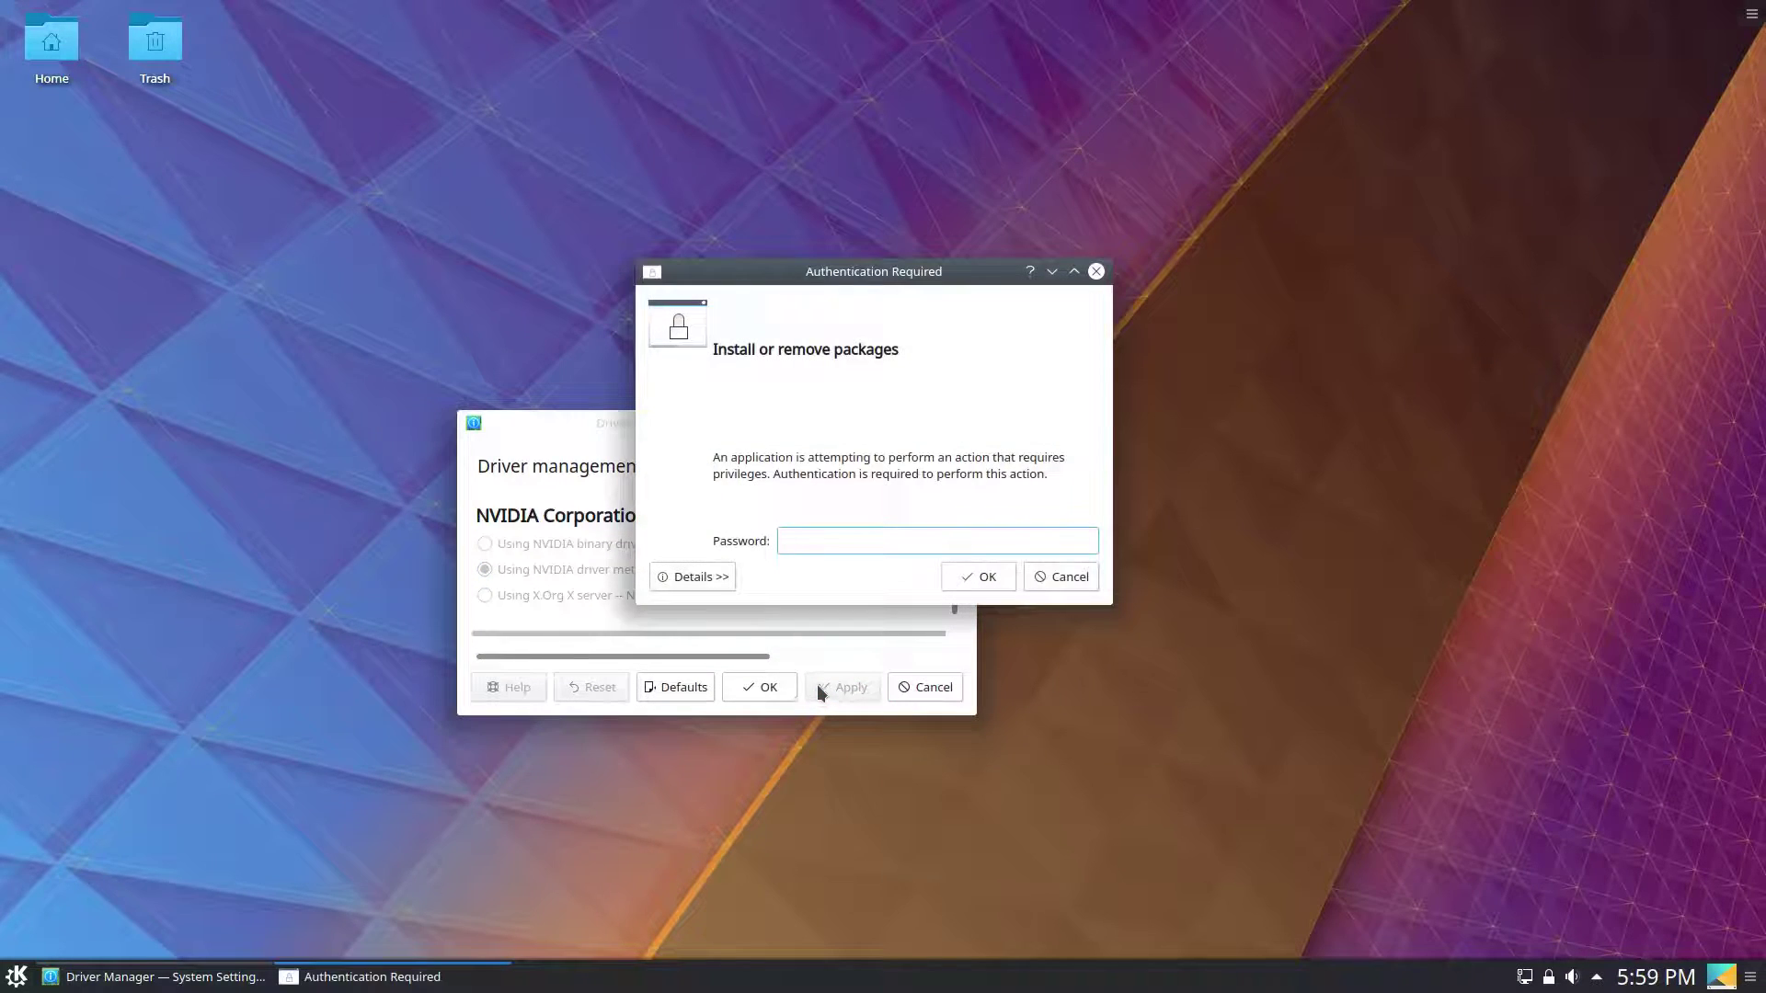
type("******")
key("Return")
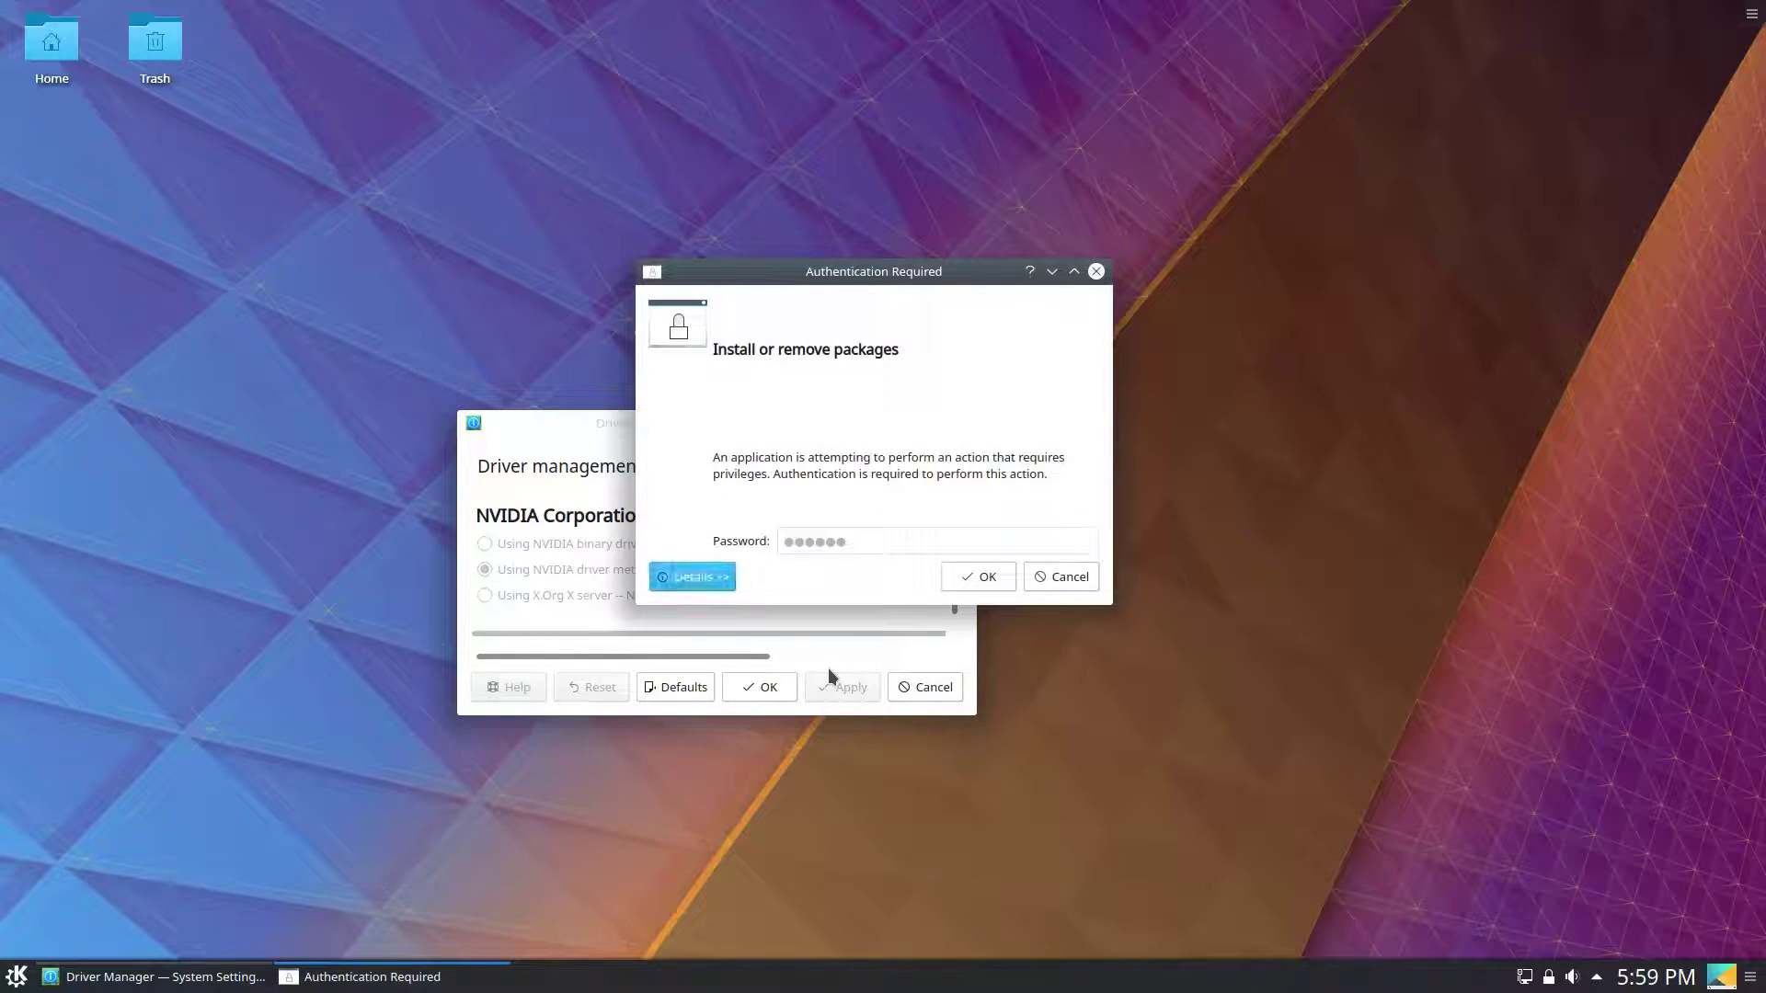
In System Settings' Desktop Behavior > Virtual Desktops, apply four virtual desktops.
left_click(16, 977)
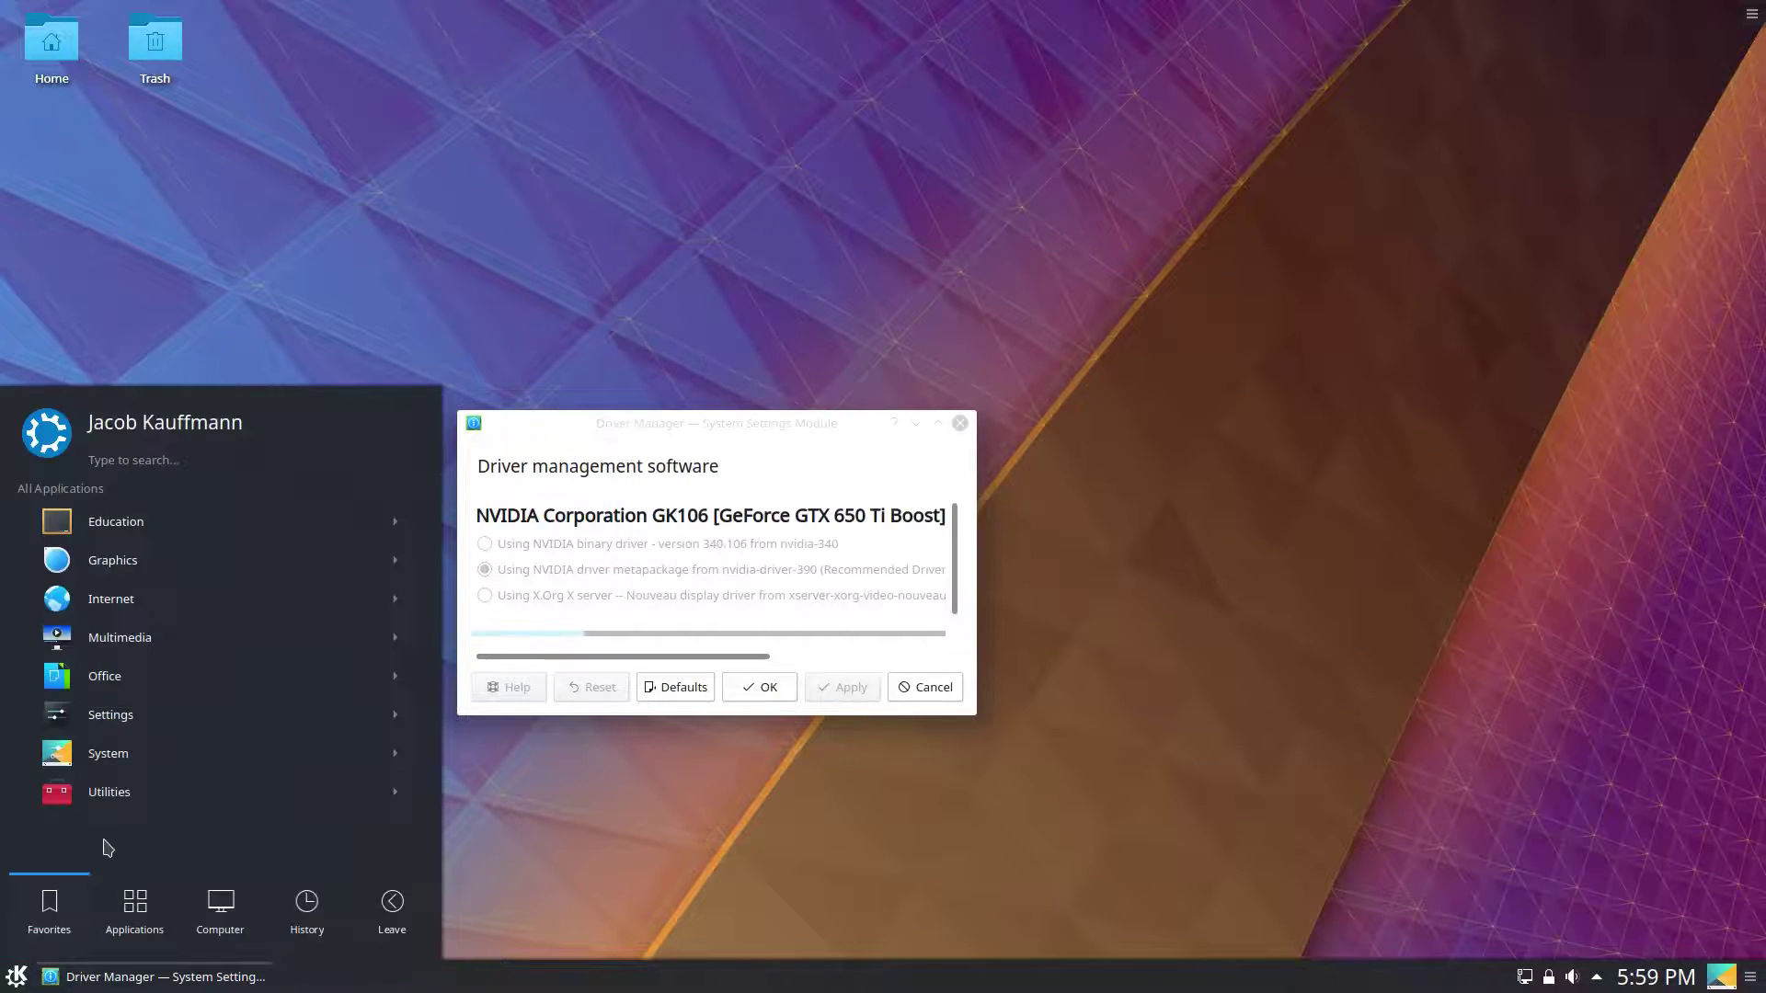
left_click(147, 715)
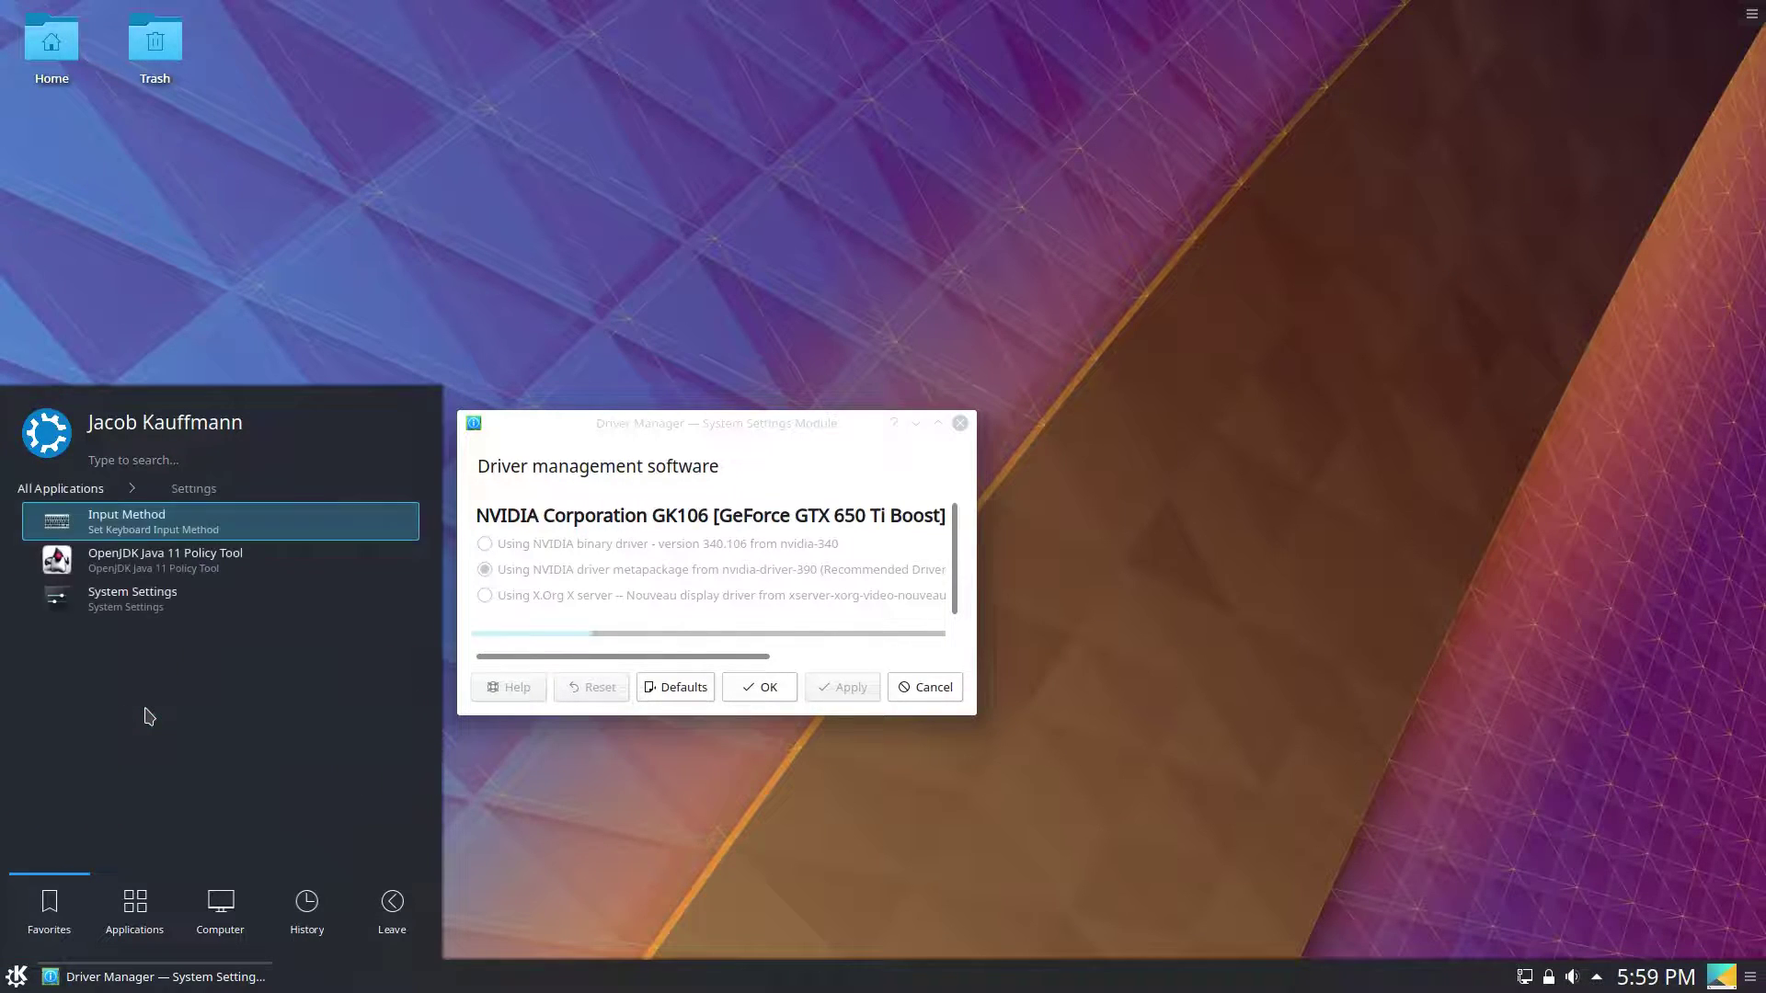
left_click(162, 599)
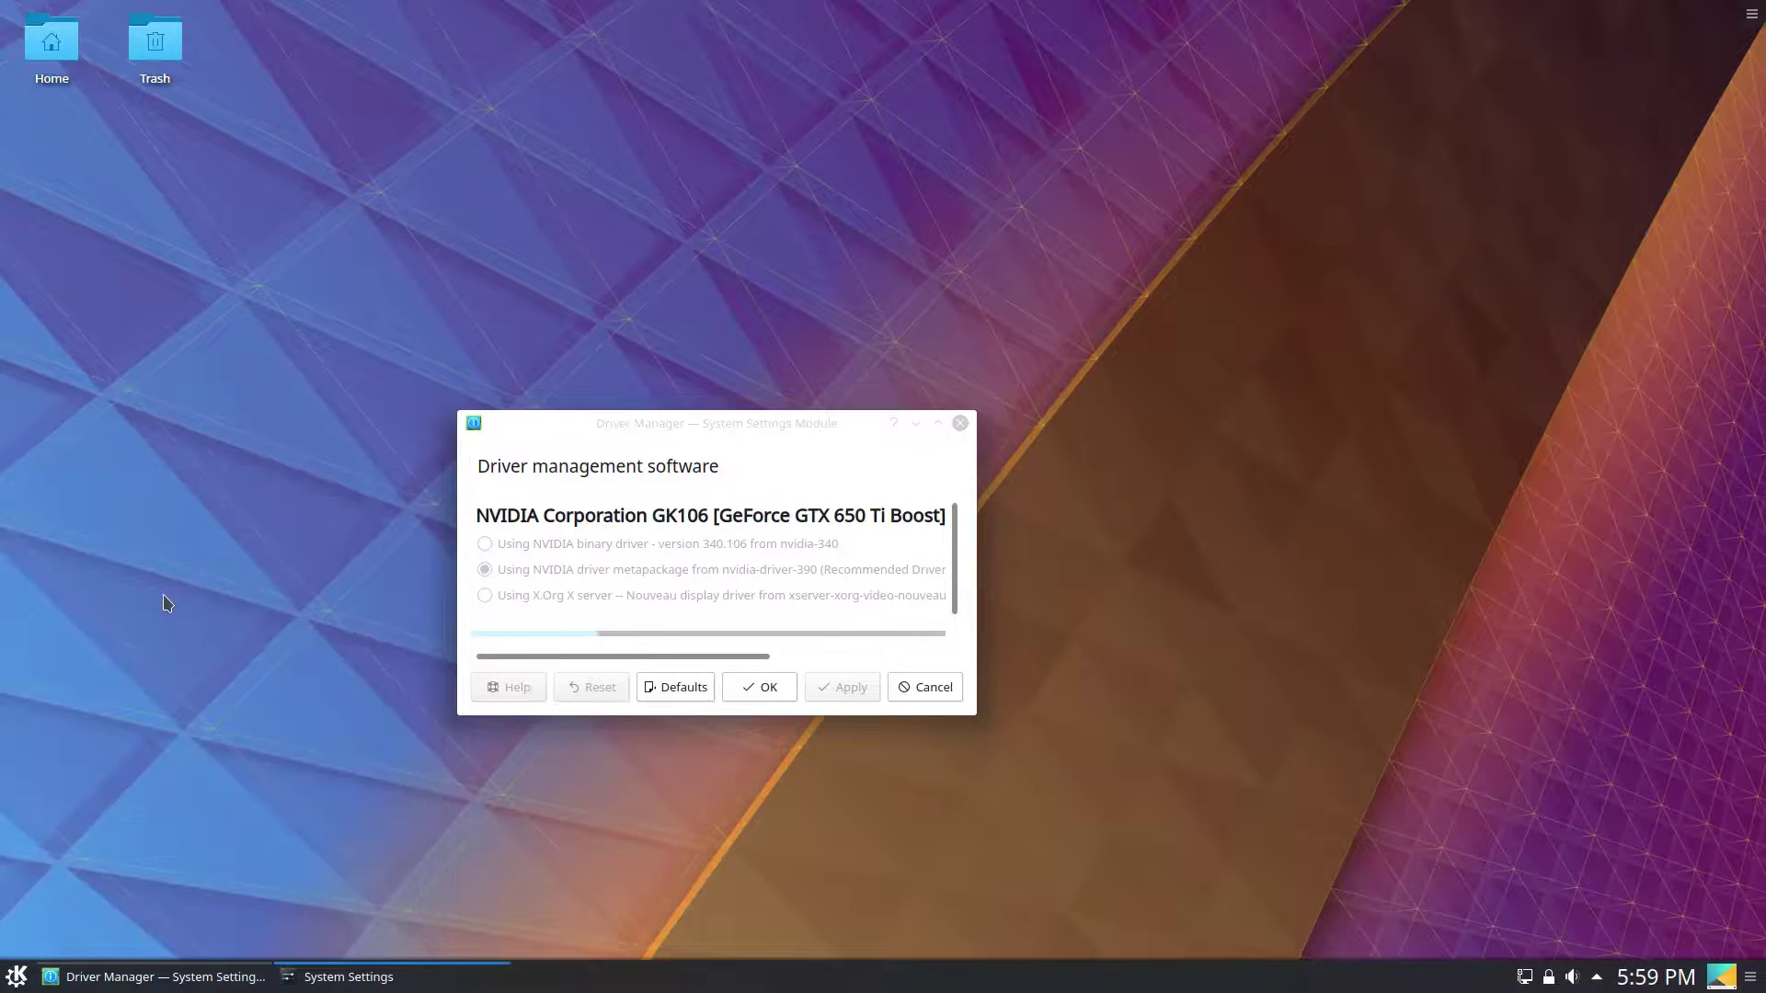
scroll(1104, 317, "down", 1)
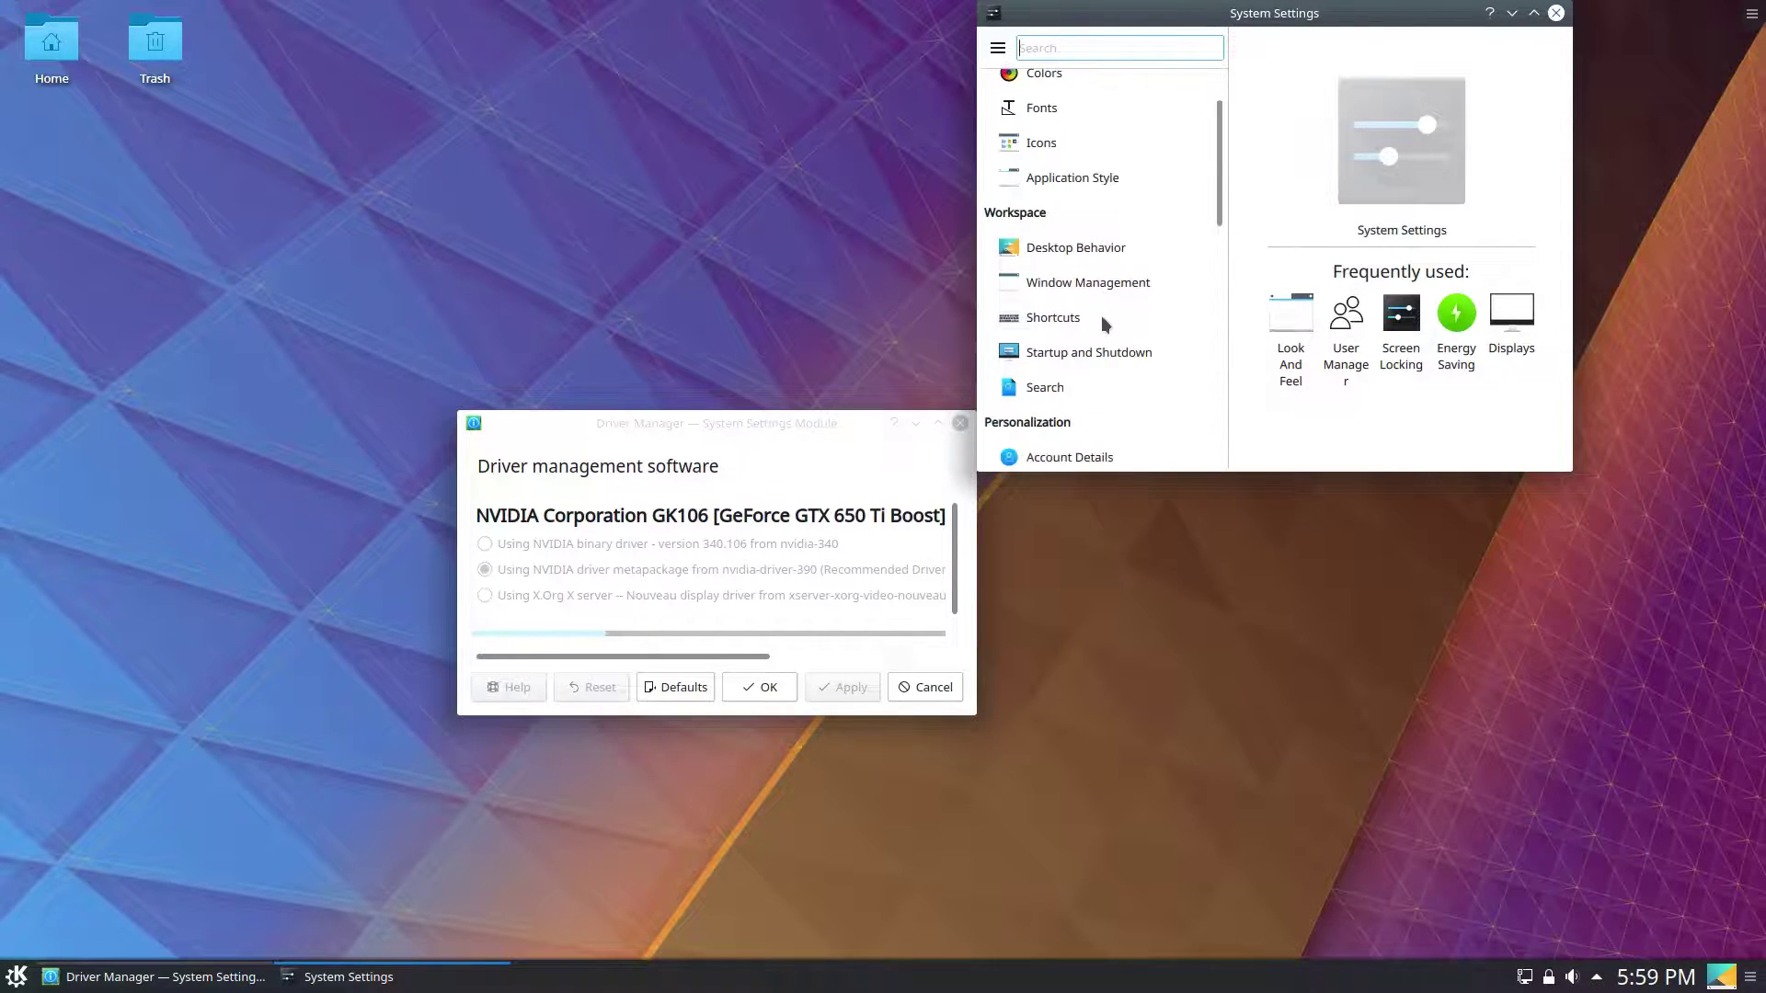
left_click(1111, 243)
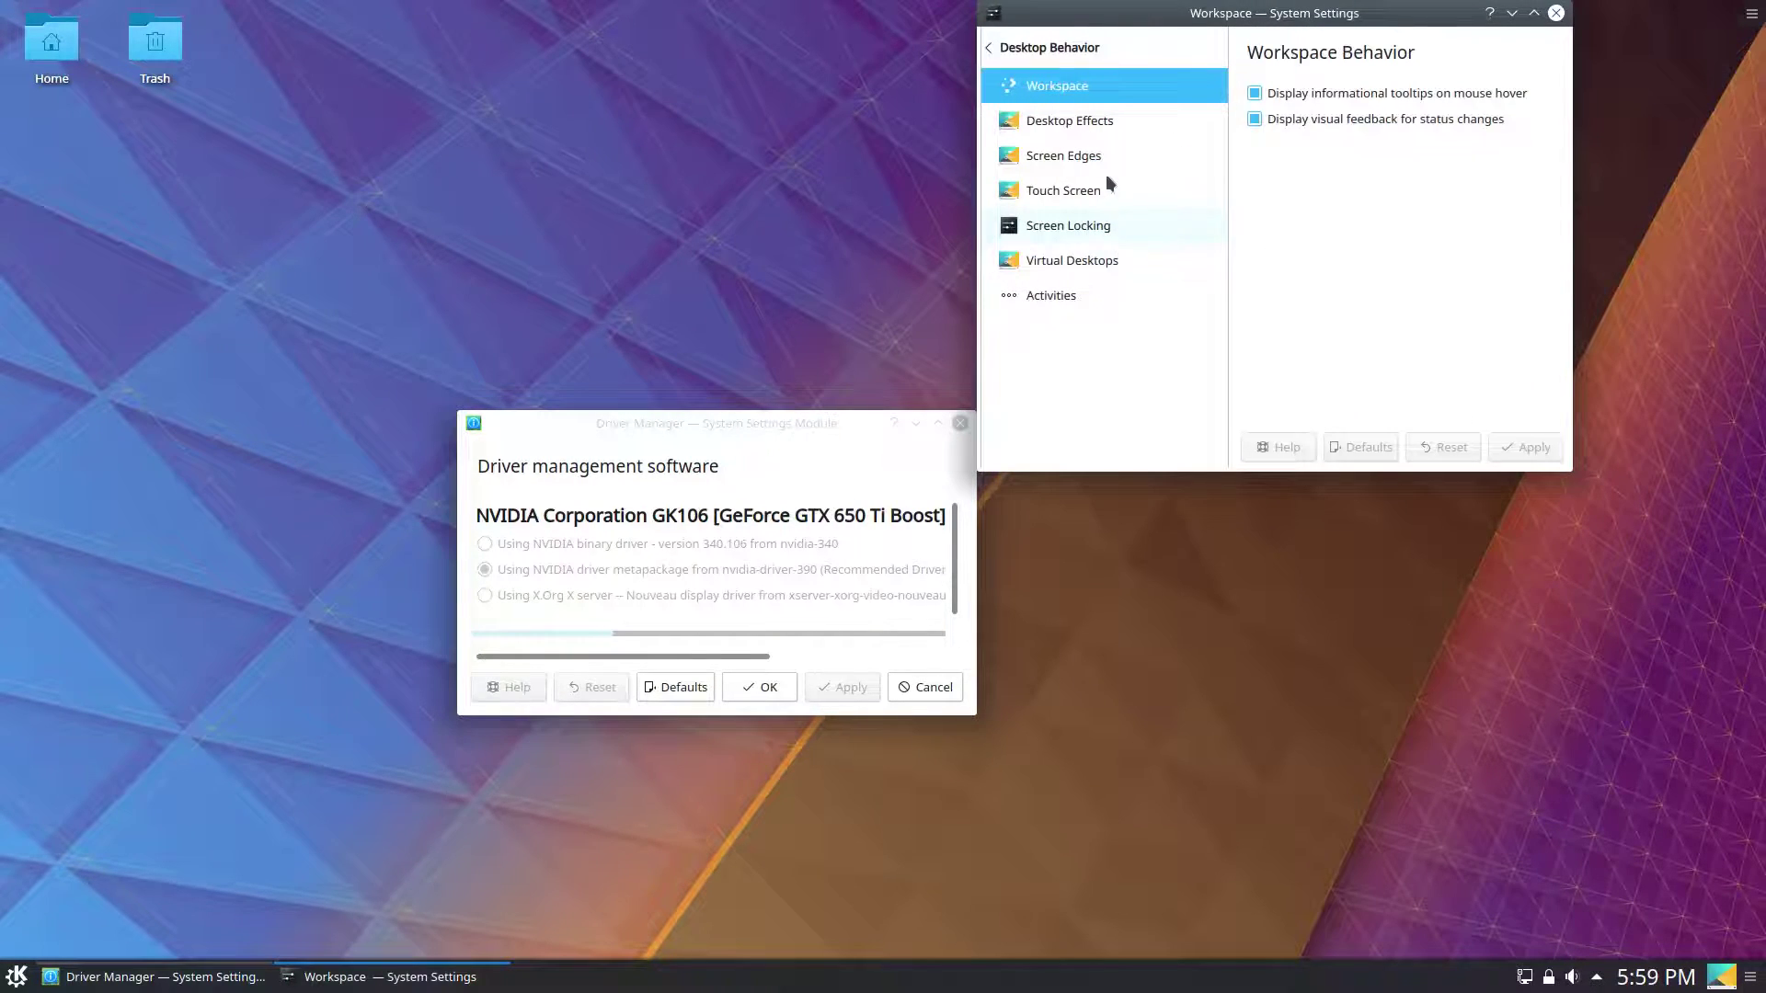
left_click(1090, 290)
left_click(1093, 265)
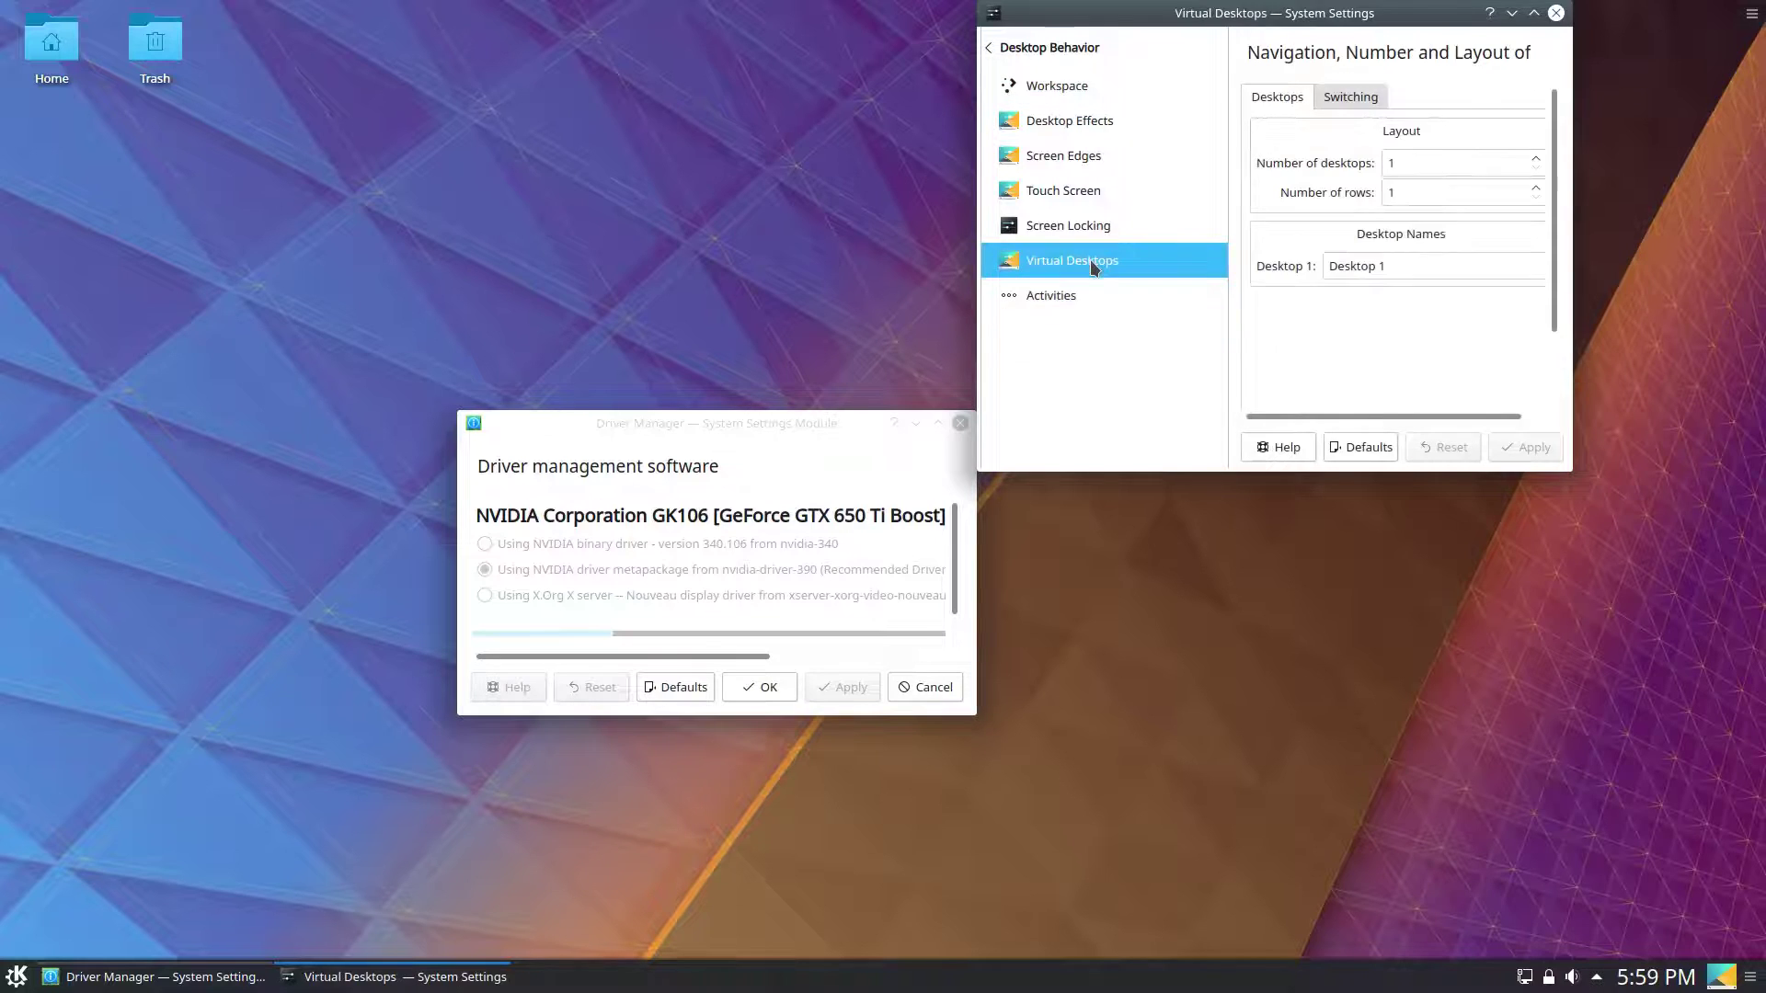
scroll(1426, 158, "up", 3)
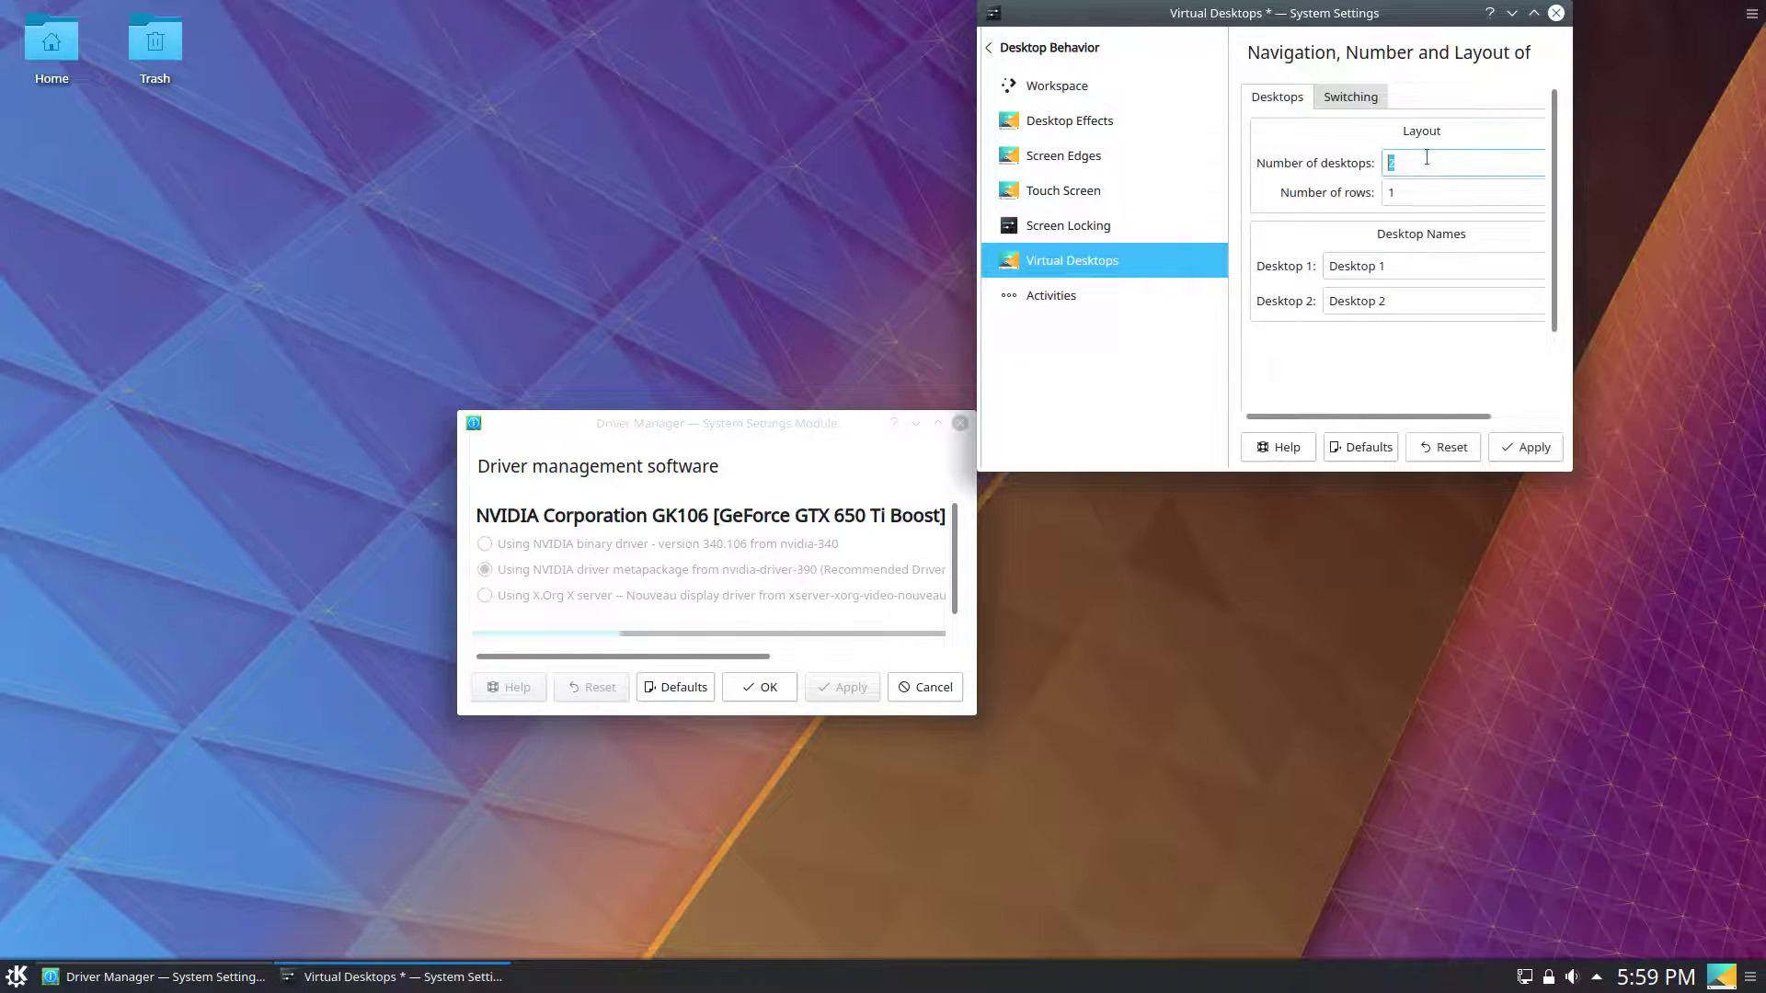
left_click(1516, 449)
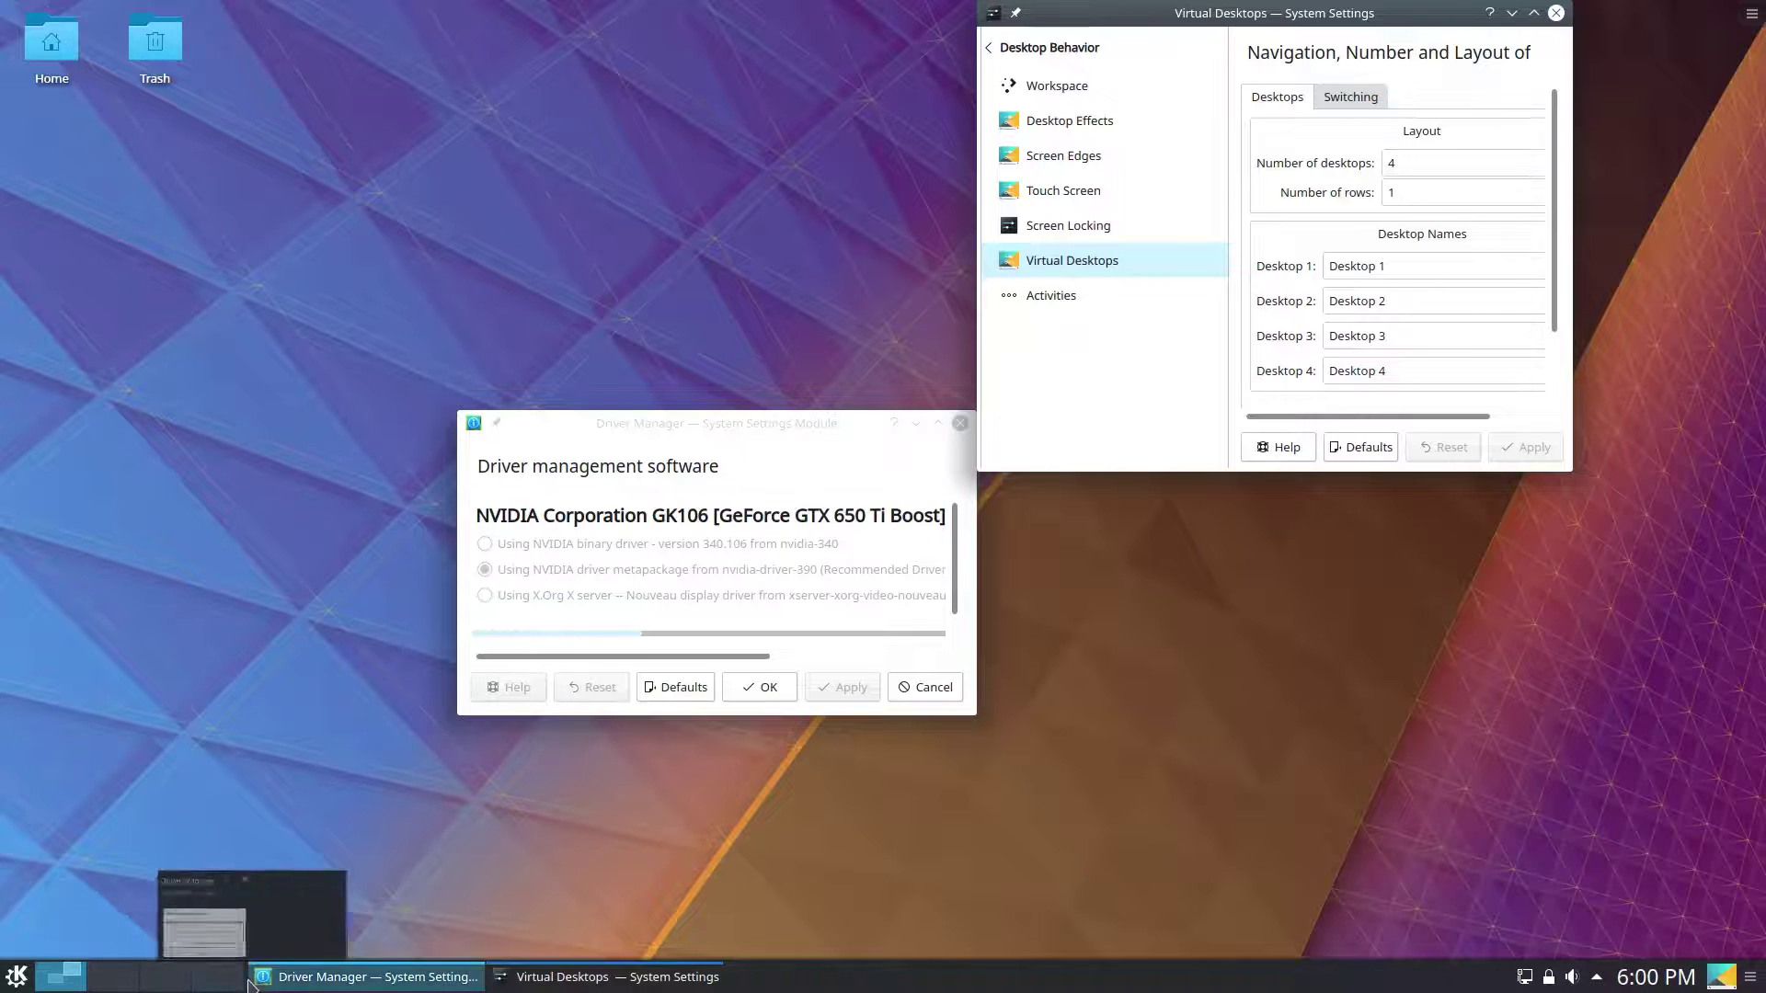
Test the pager on Desktops 2, 4 and 1, then close the Virtual Desktops window.
left_click(130, 986)
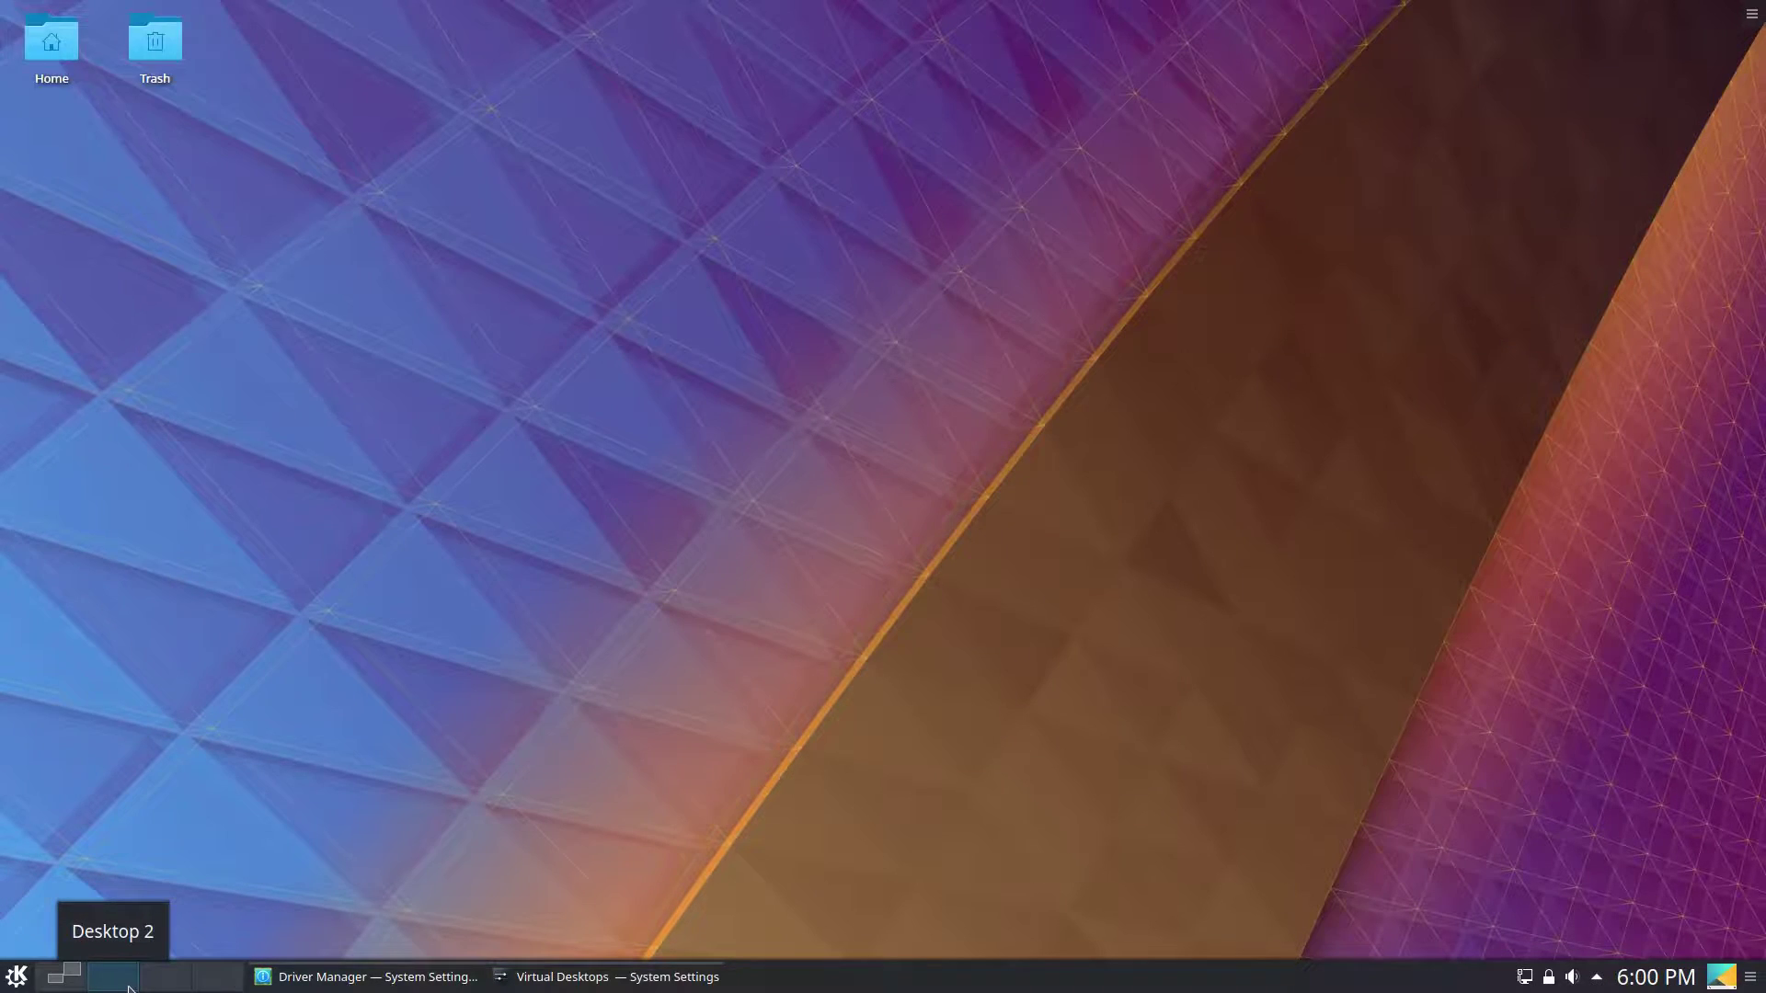
scroll(130, 989, "up", 1)
left_click(217, 979)
left_click(52, 986)
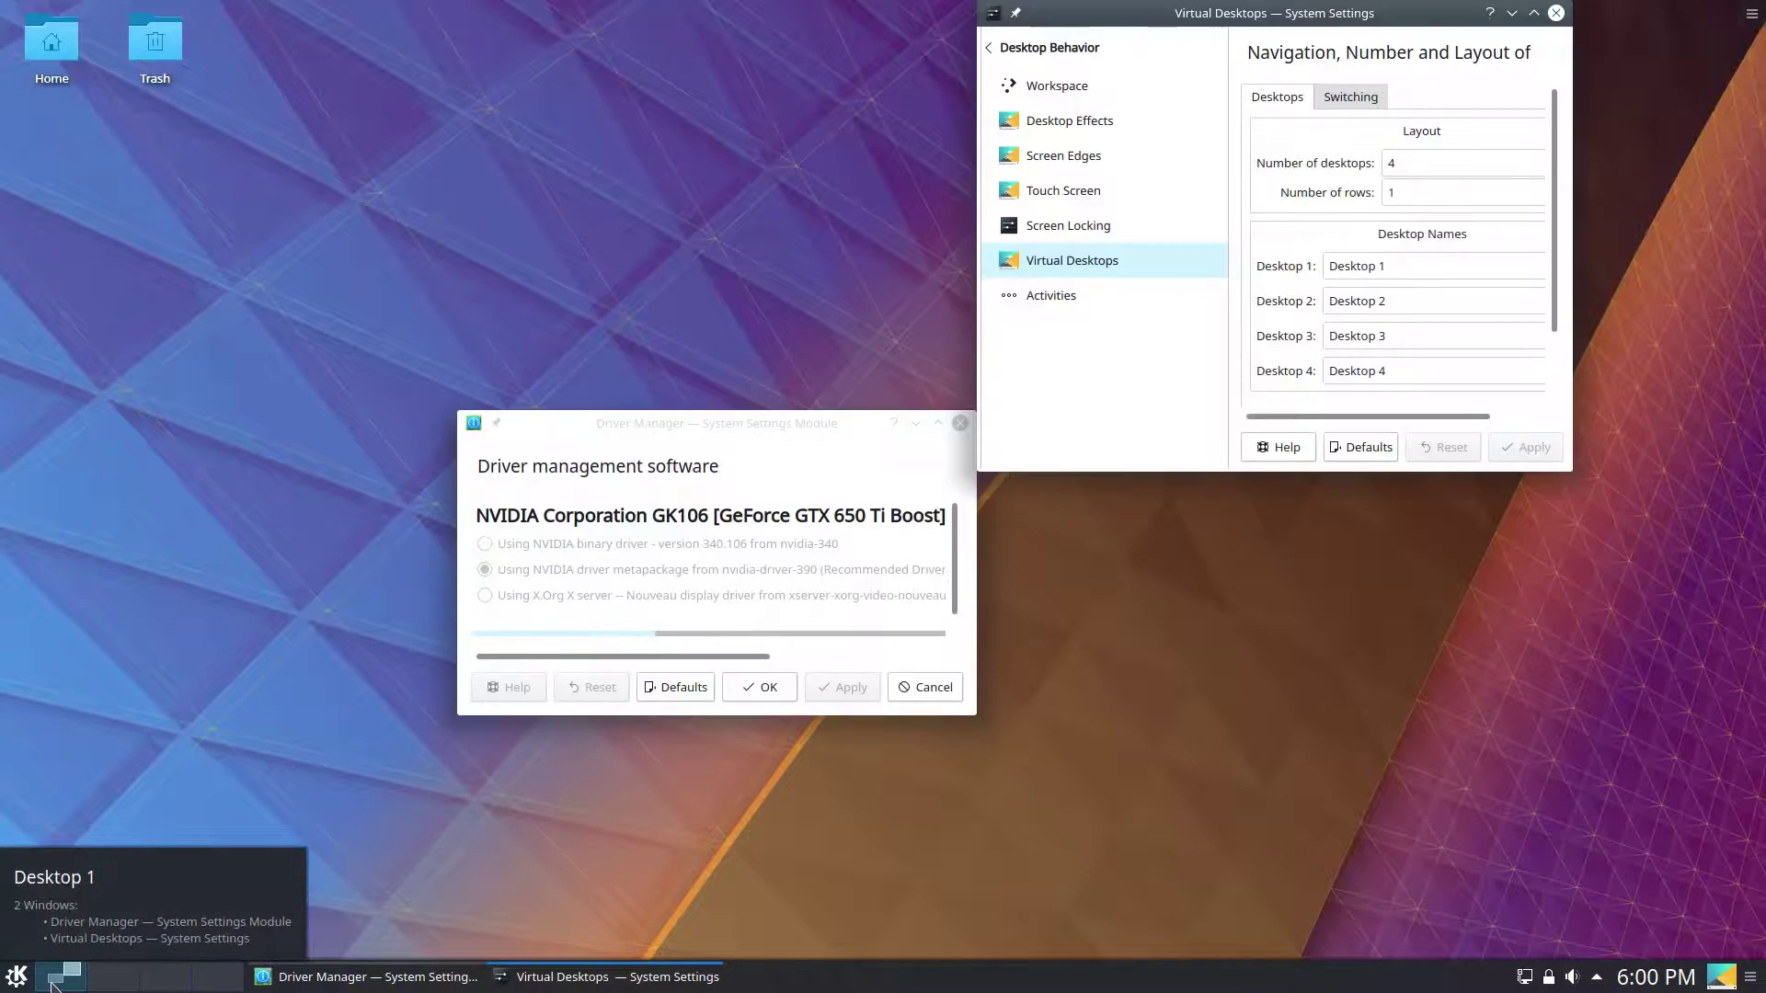
left_click(1750, 977)
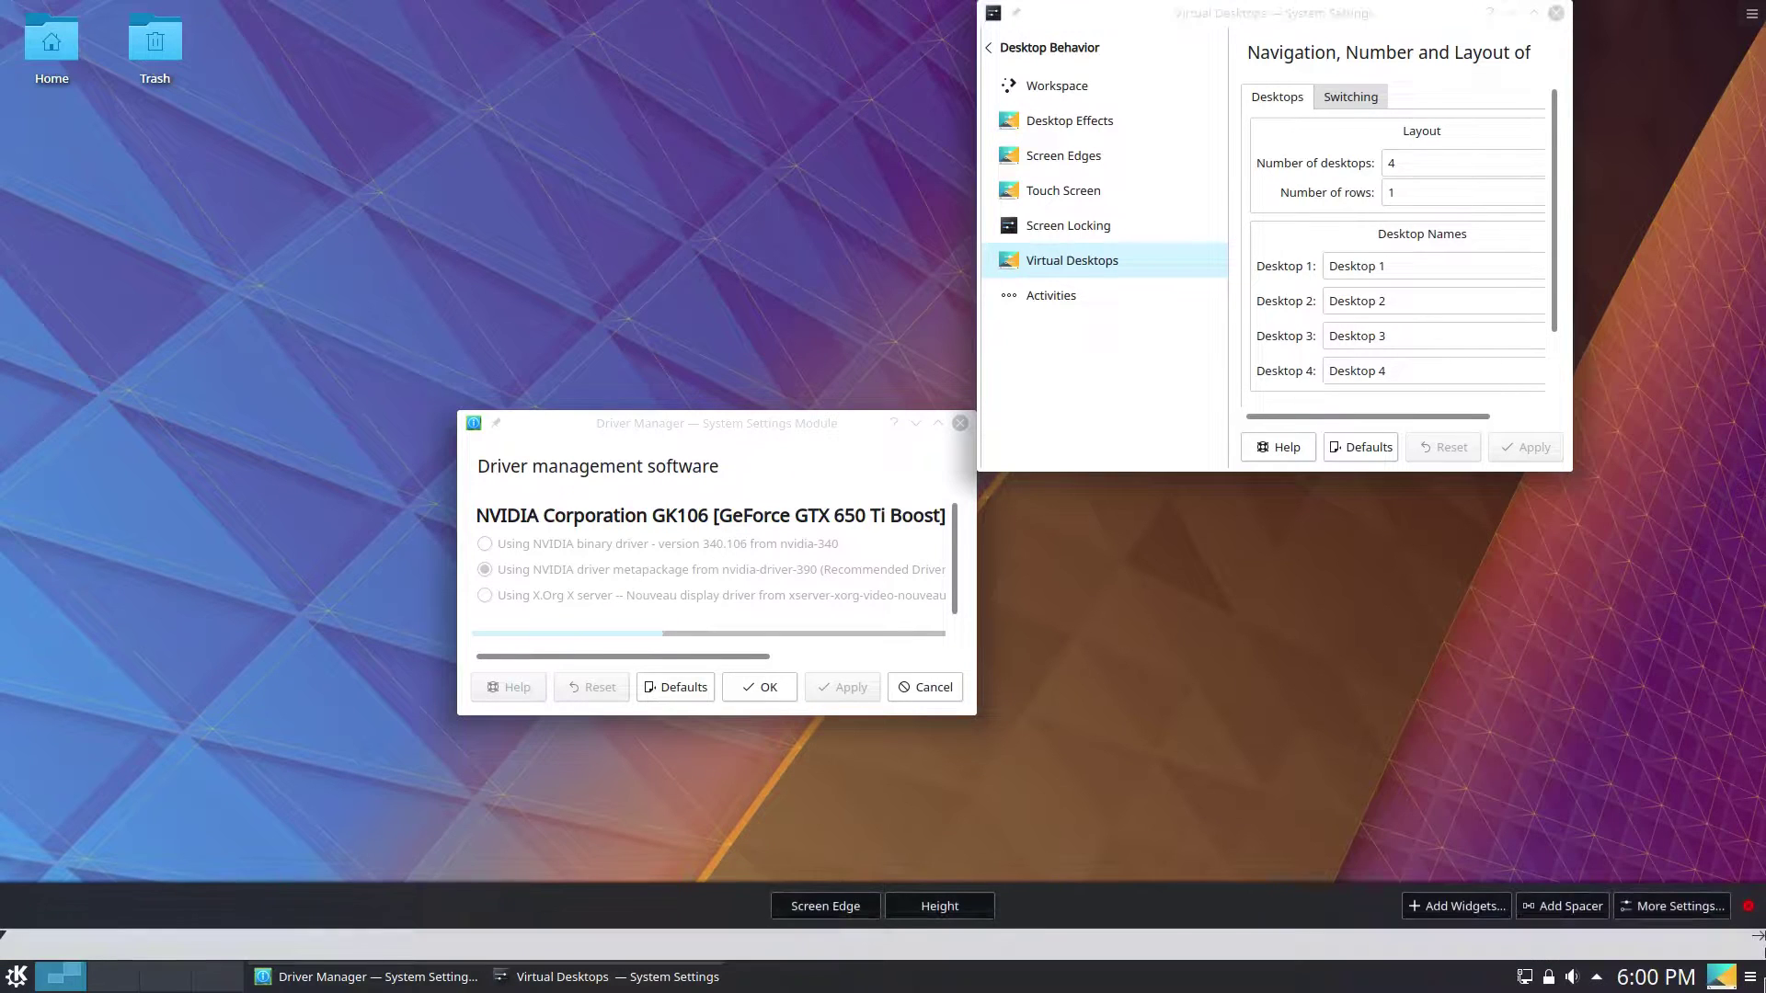
left_click(1545, 336)
left_click_drag(1384, 16, 1474, 319)
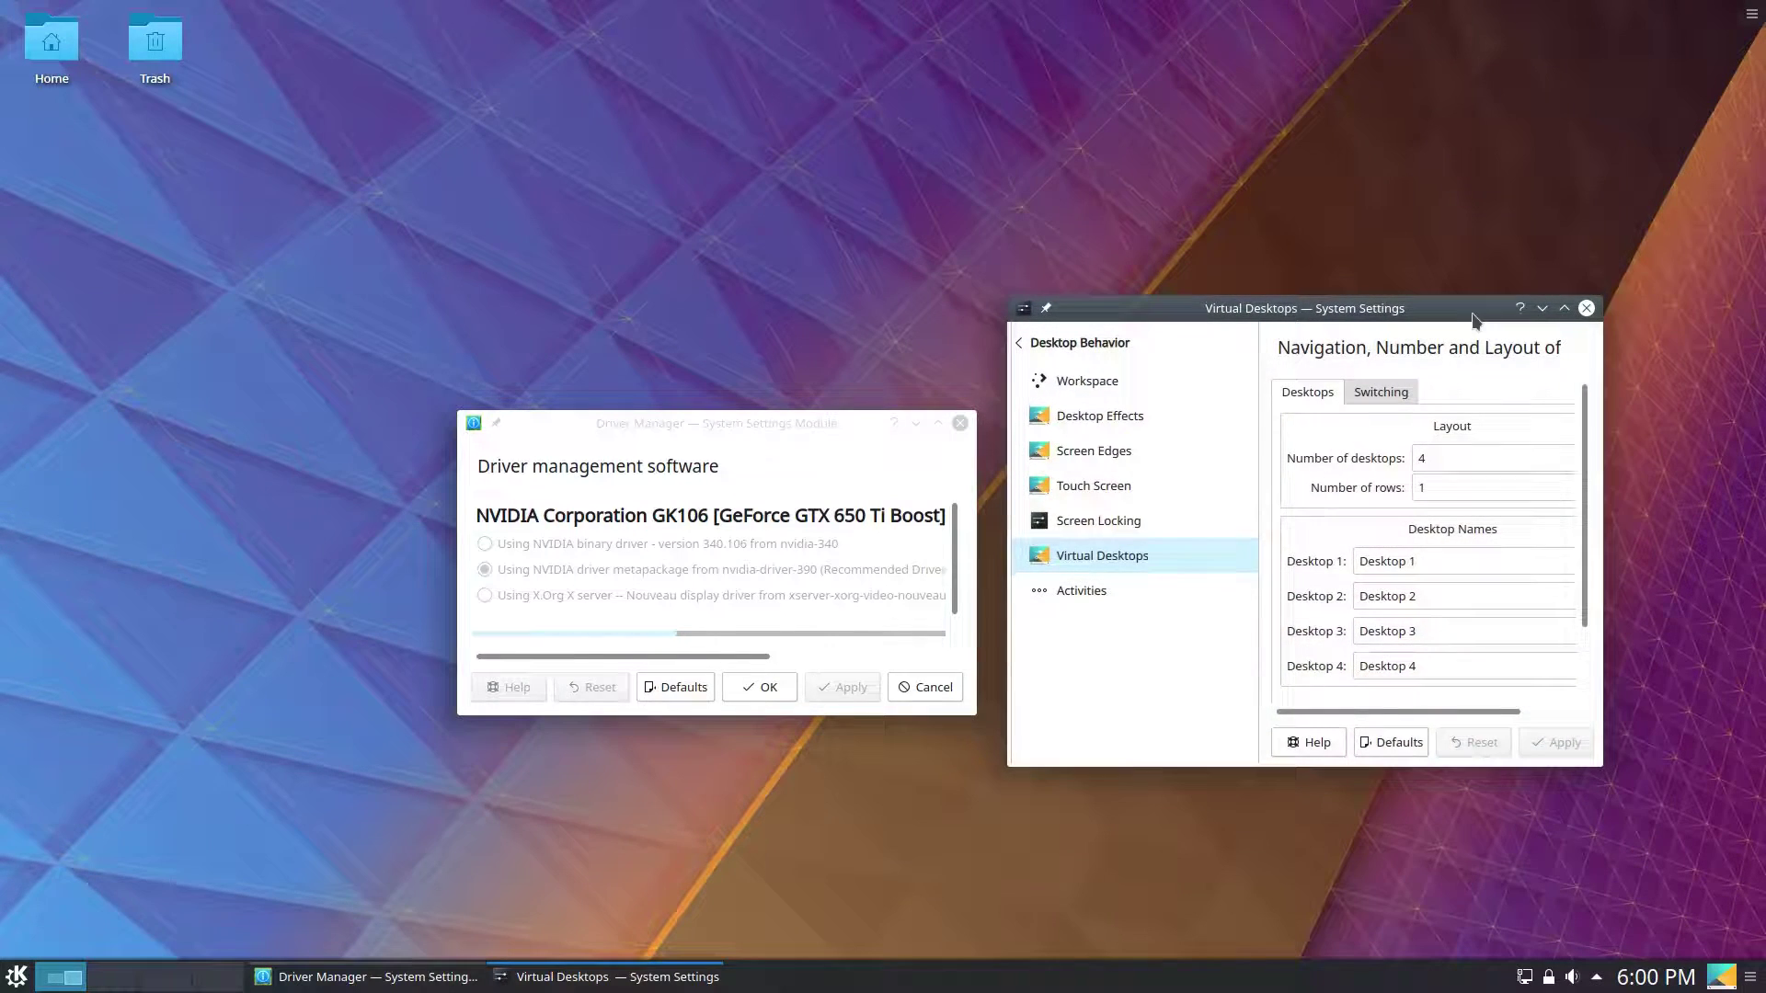
left_click(1587, 309)
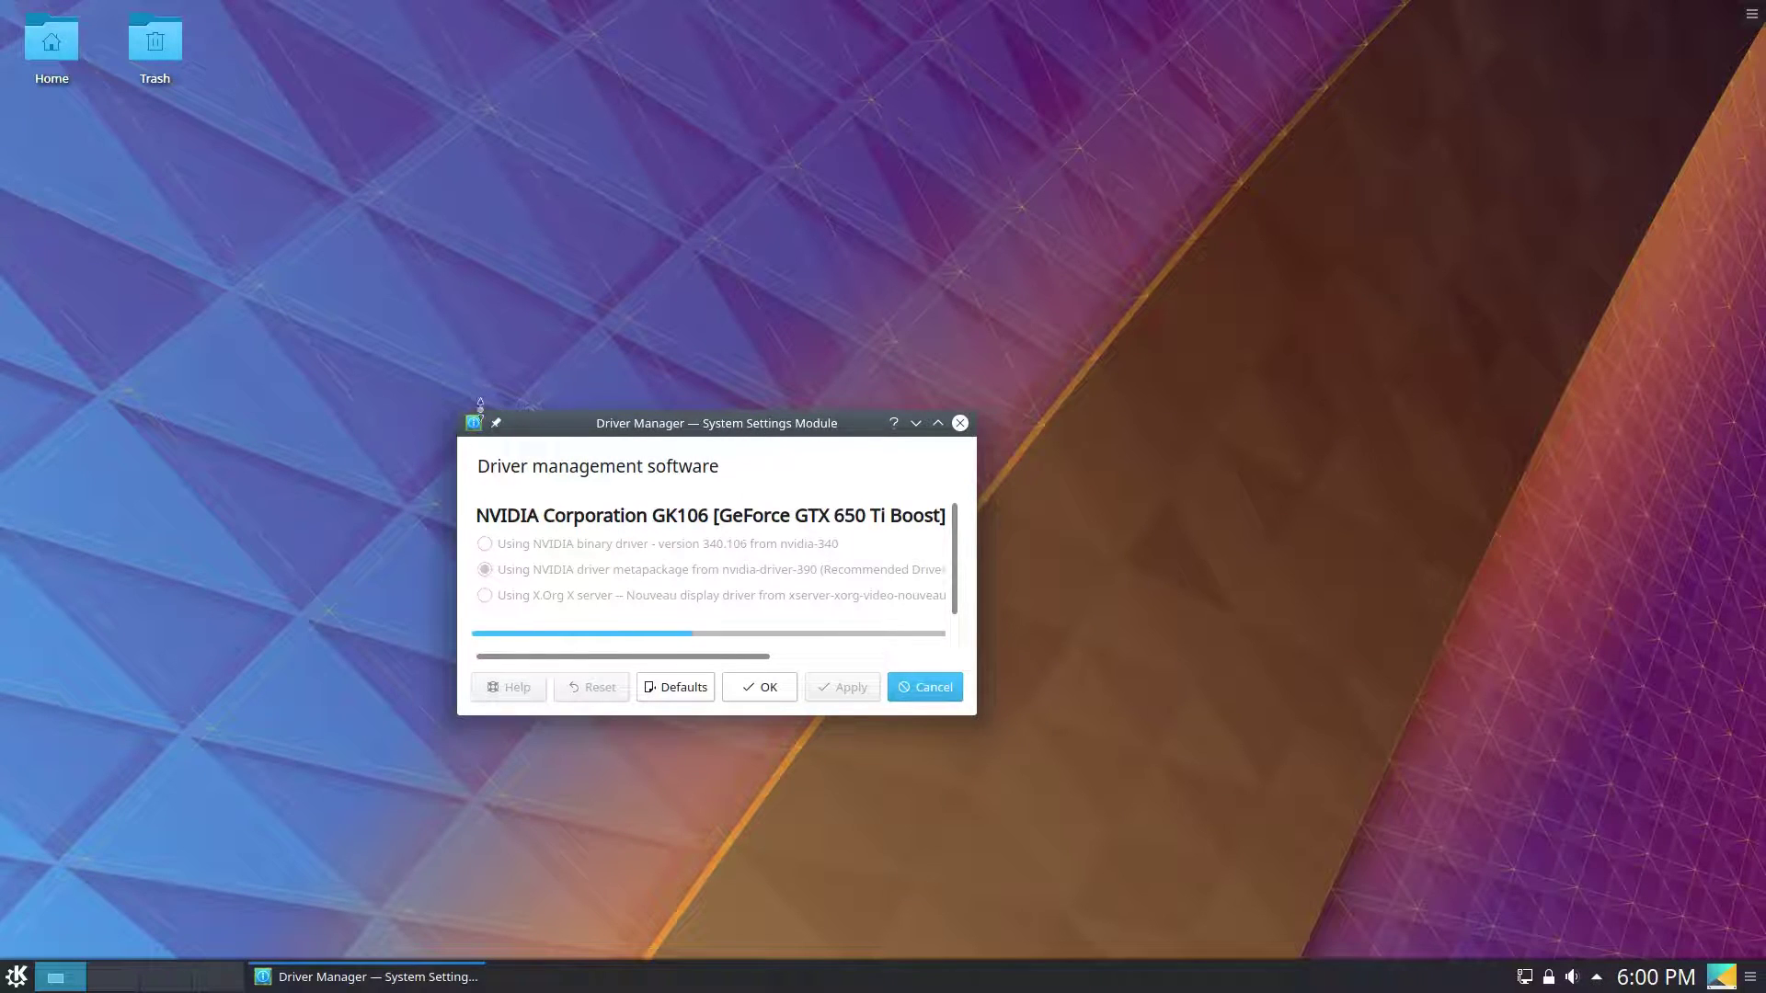
Enlarge and centre the Driver Manager window, then launch Discover from the launcher.
left_click_drag(453, 409, 110, 331)
left_click_drag(218, 345, 438, 355)
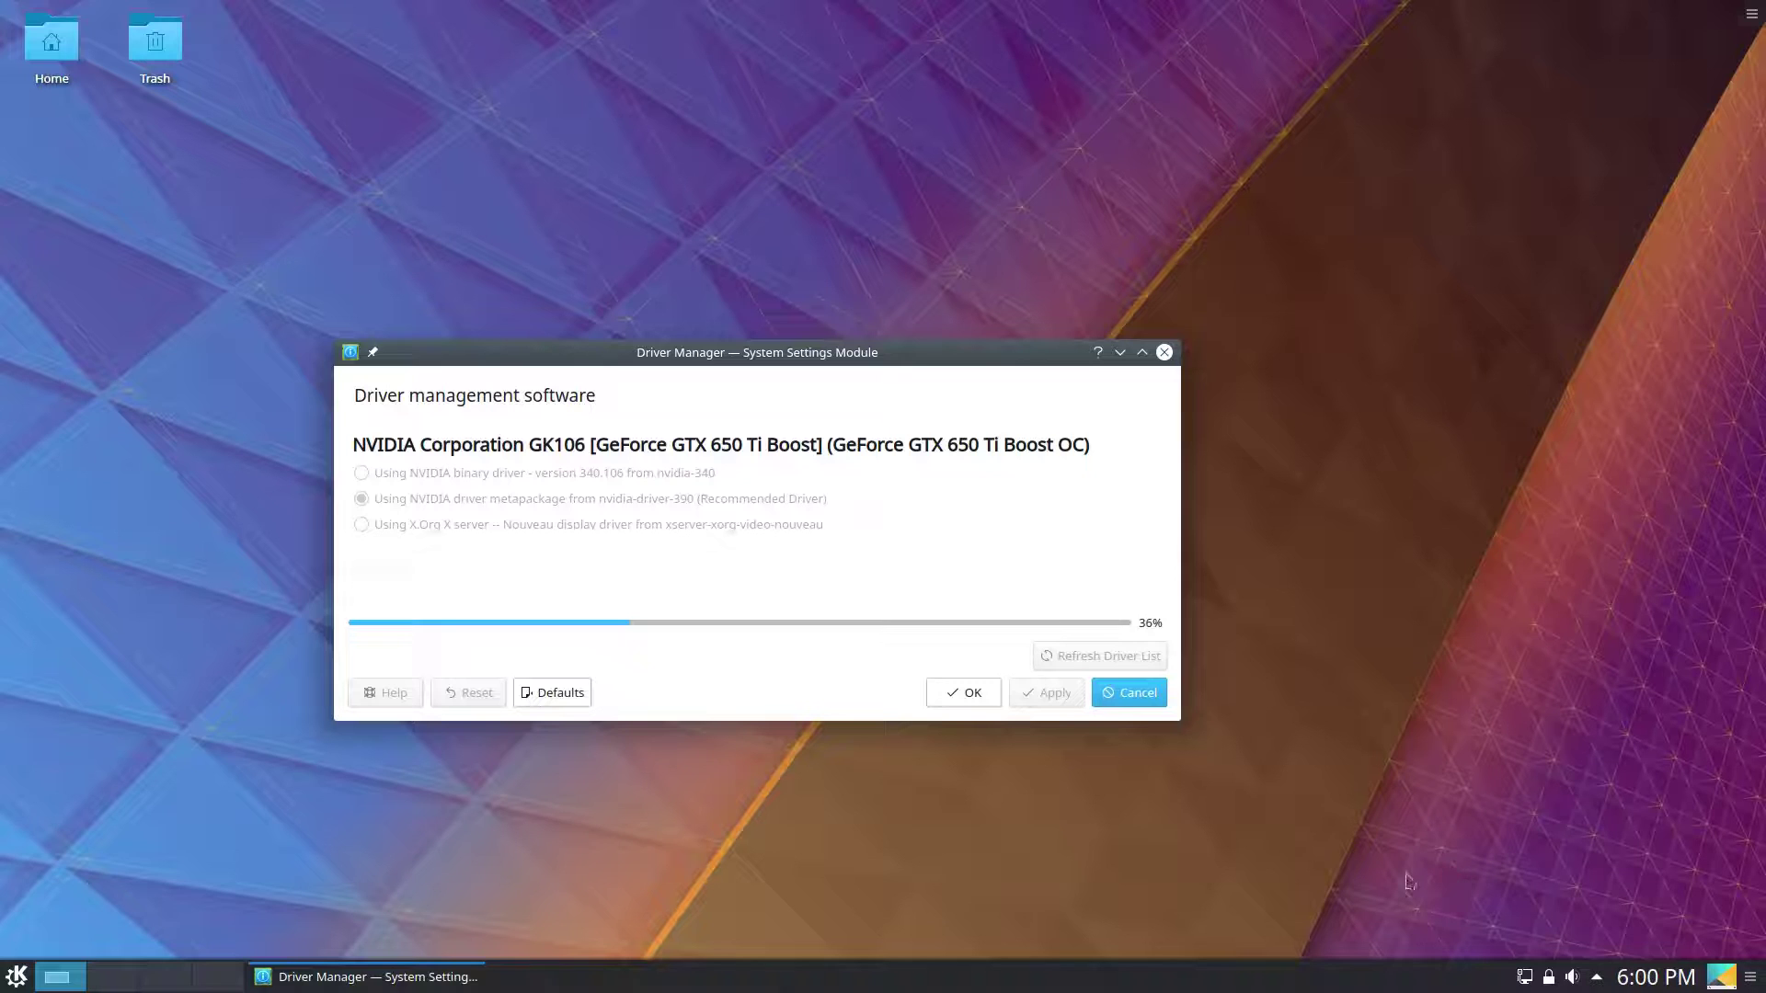
key("super")
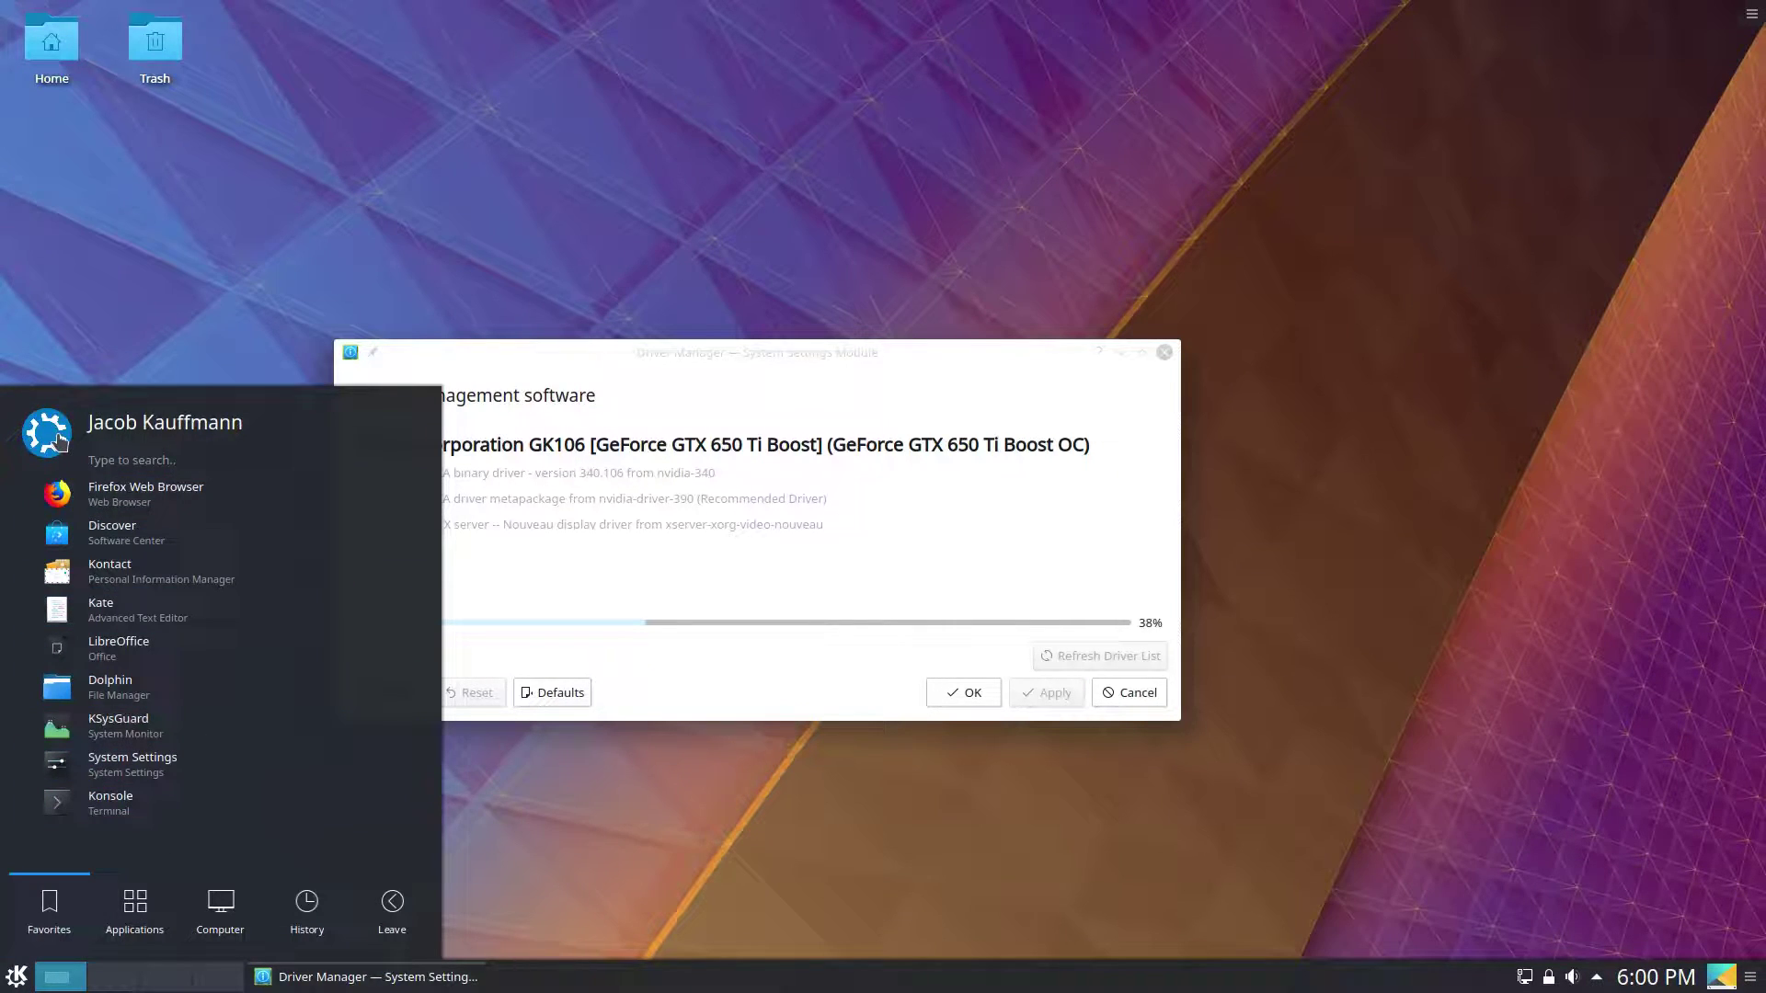
mouse_move(65, 439)
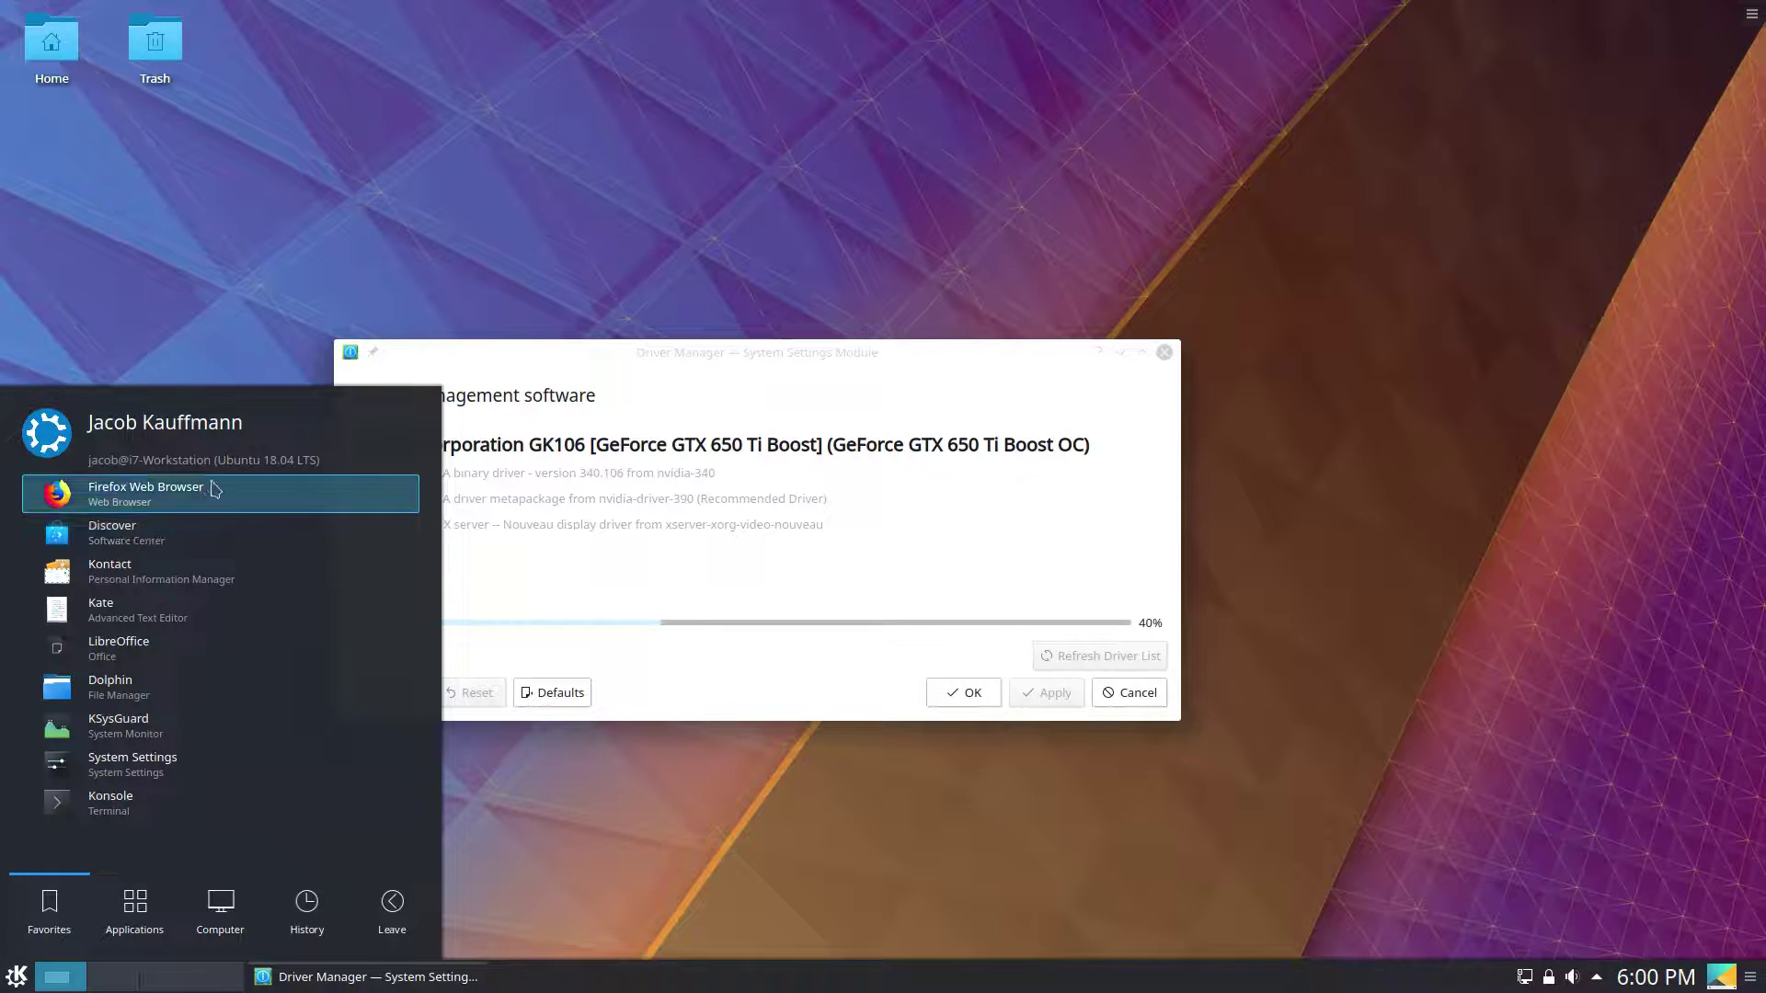
left_click(238, 533)
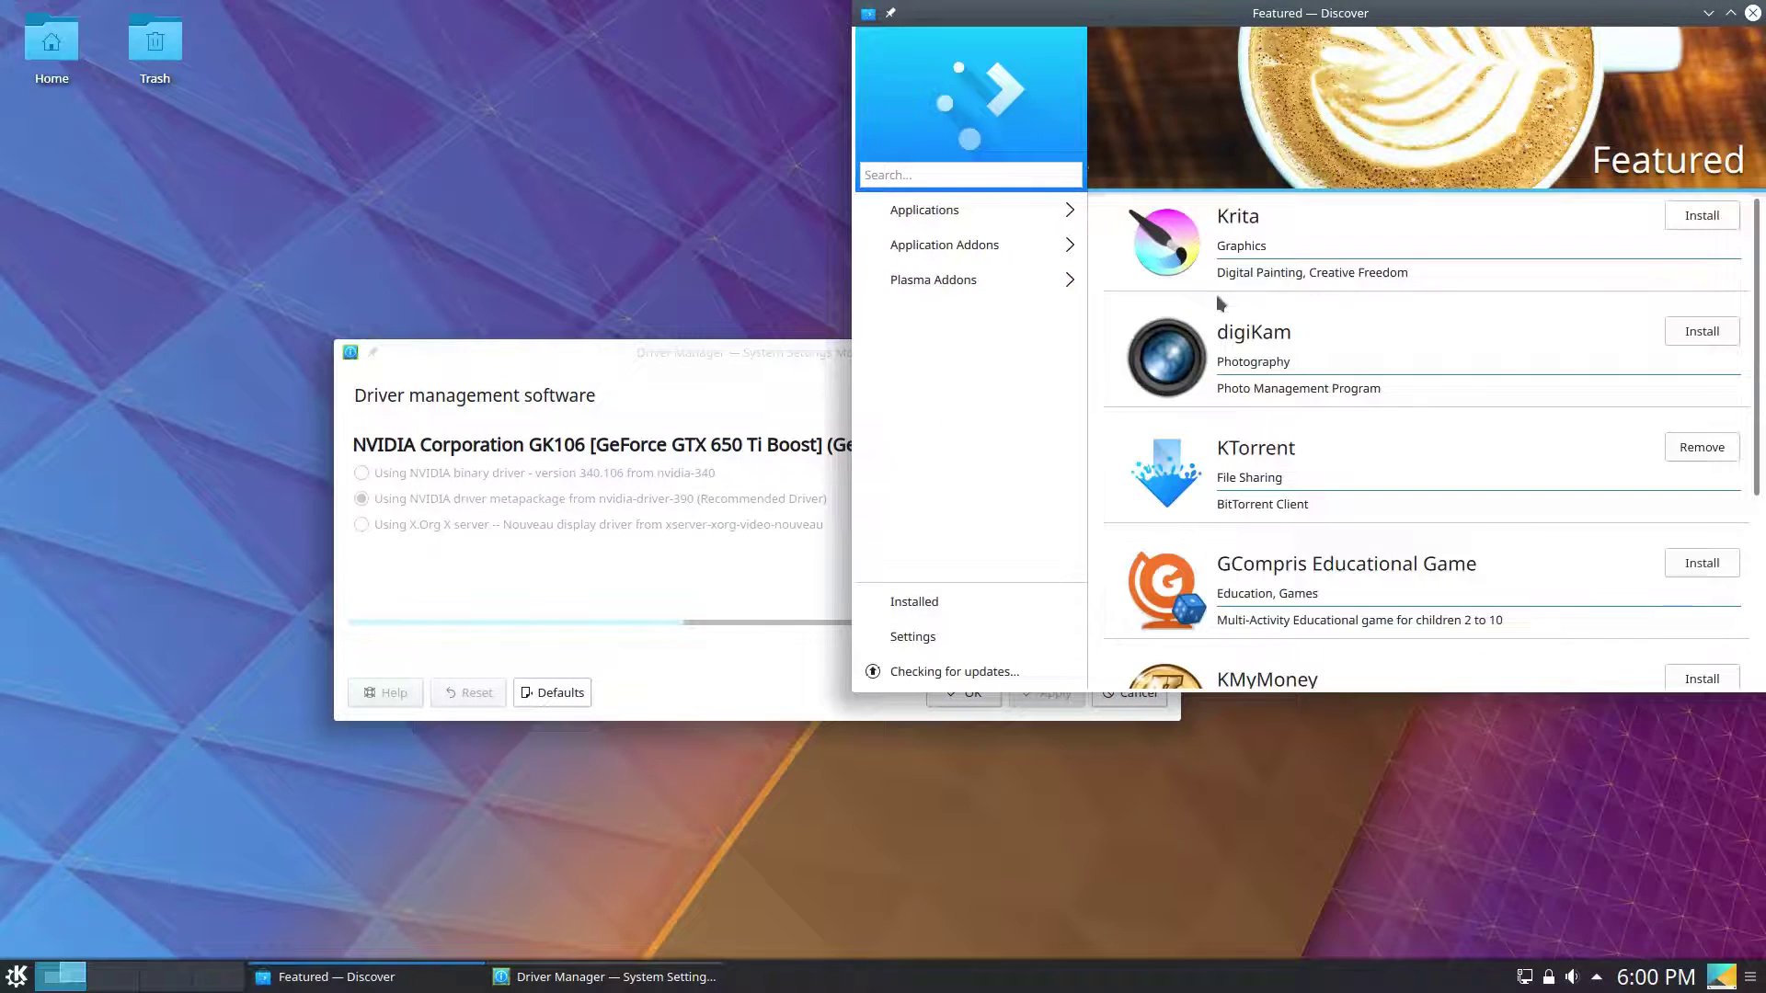
Browse the Featured page, then open the Applications category and scroll its list.
scroll(1375, 345, "down", 4)
scroll(1399, 515, "down", 2)
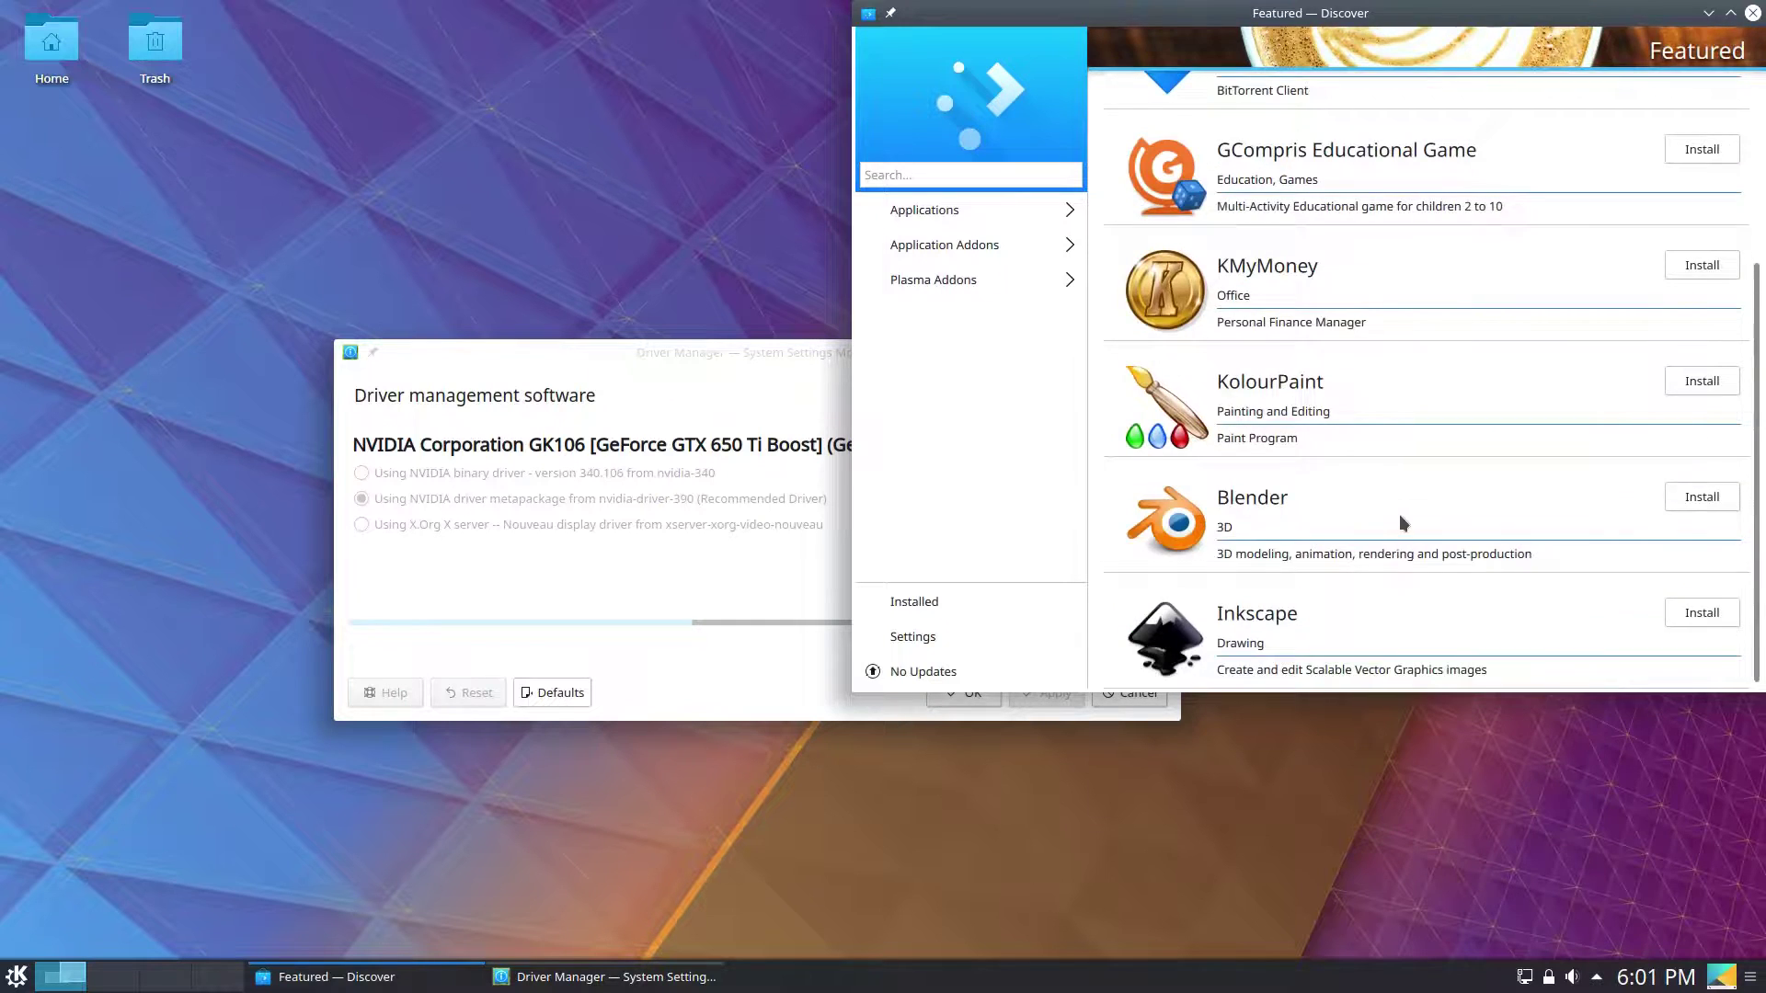
scroll(1411, 482, "up", 5)
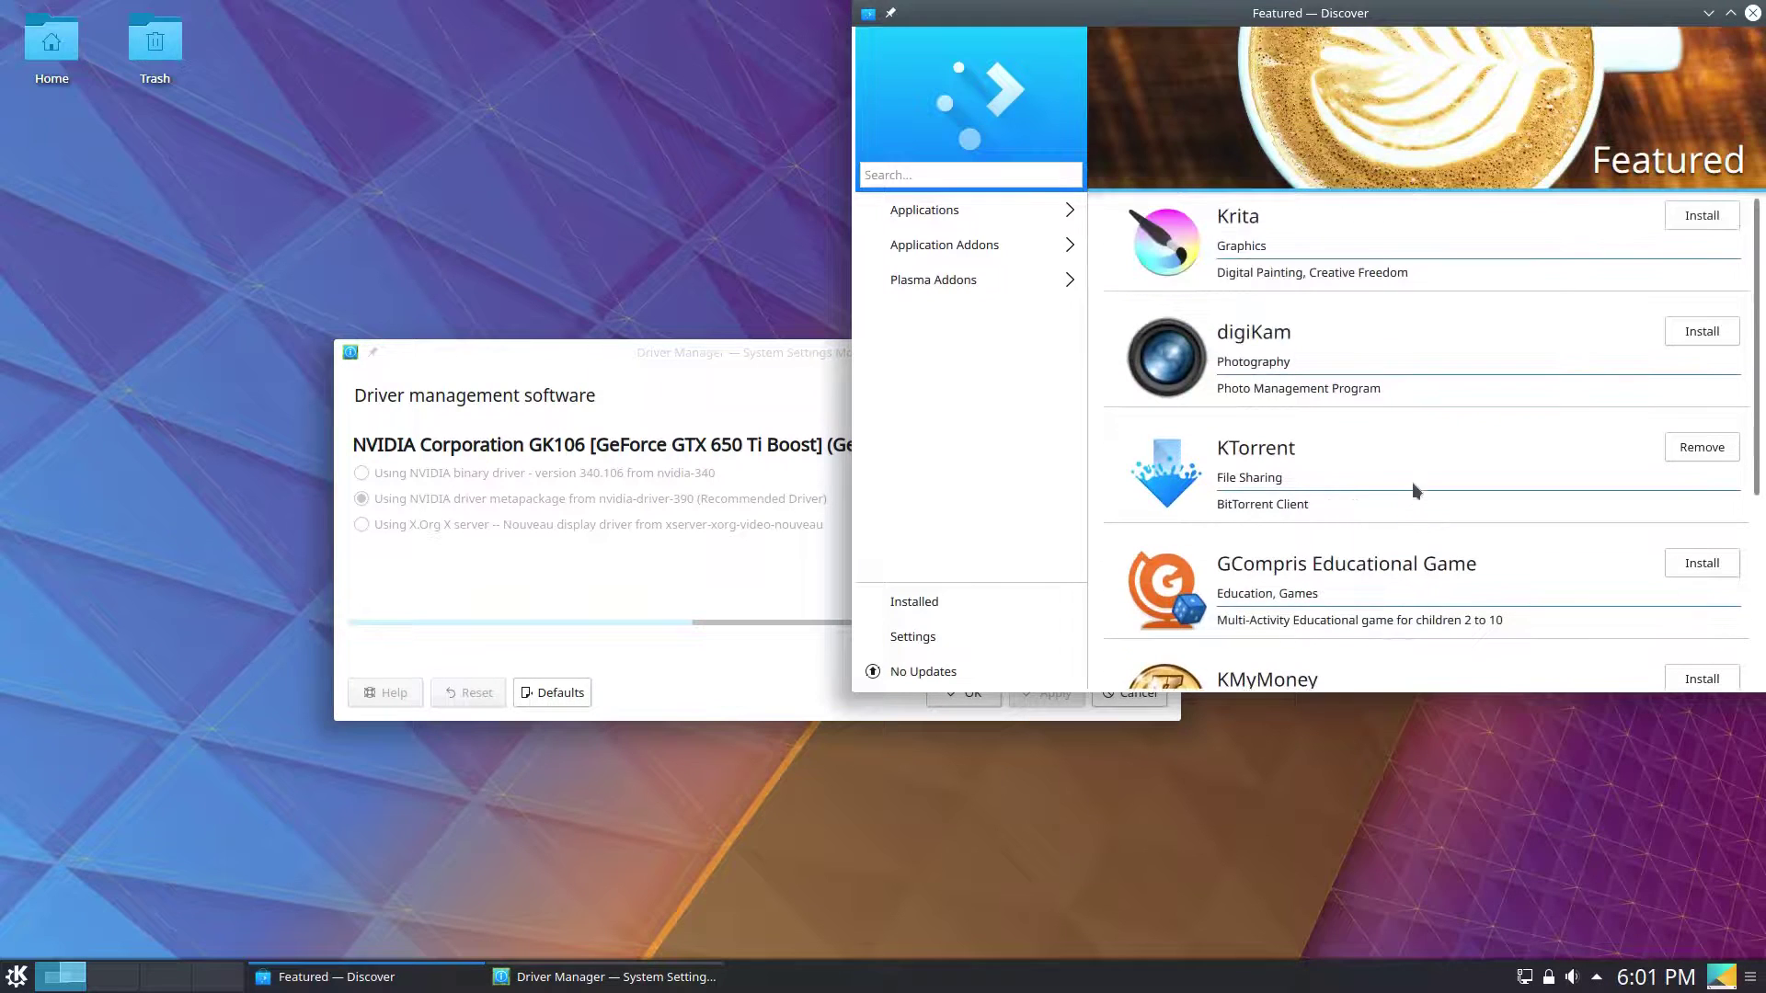
left_click(931, 211)
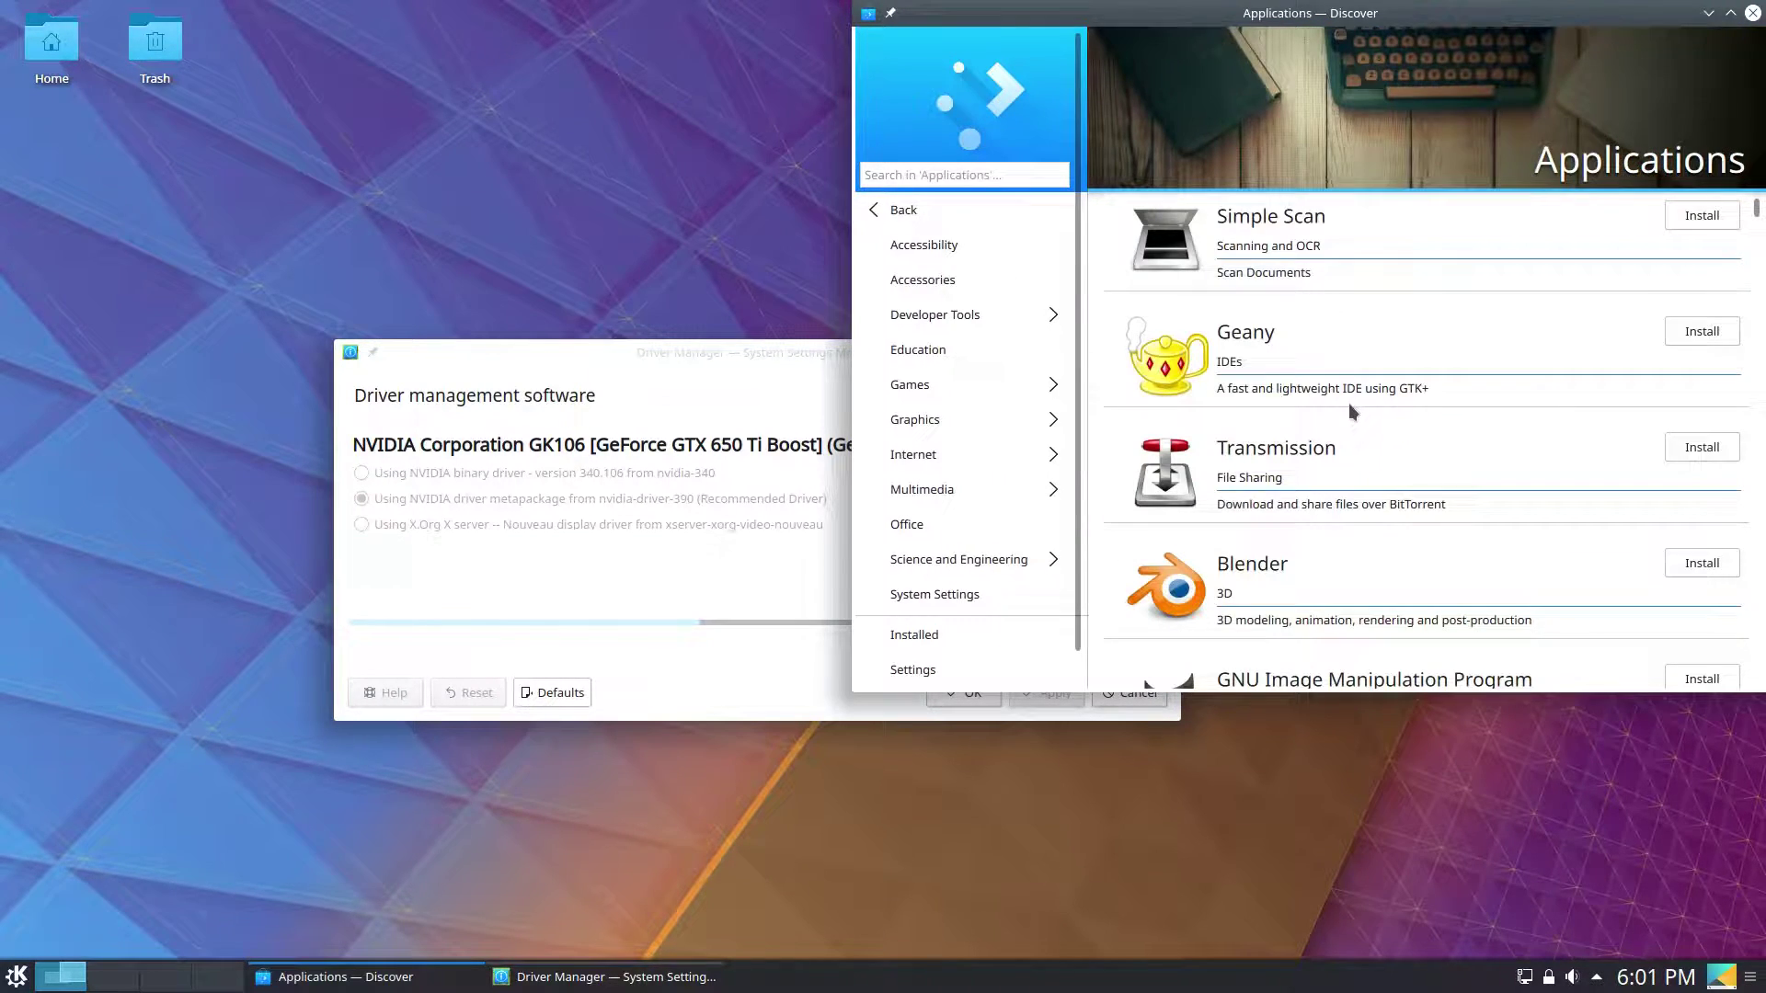
scroll(1351, 401, "down", 15)
scroll(1371, 394, "down", 5)
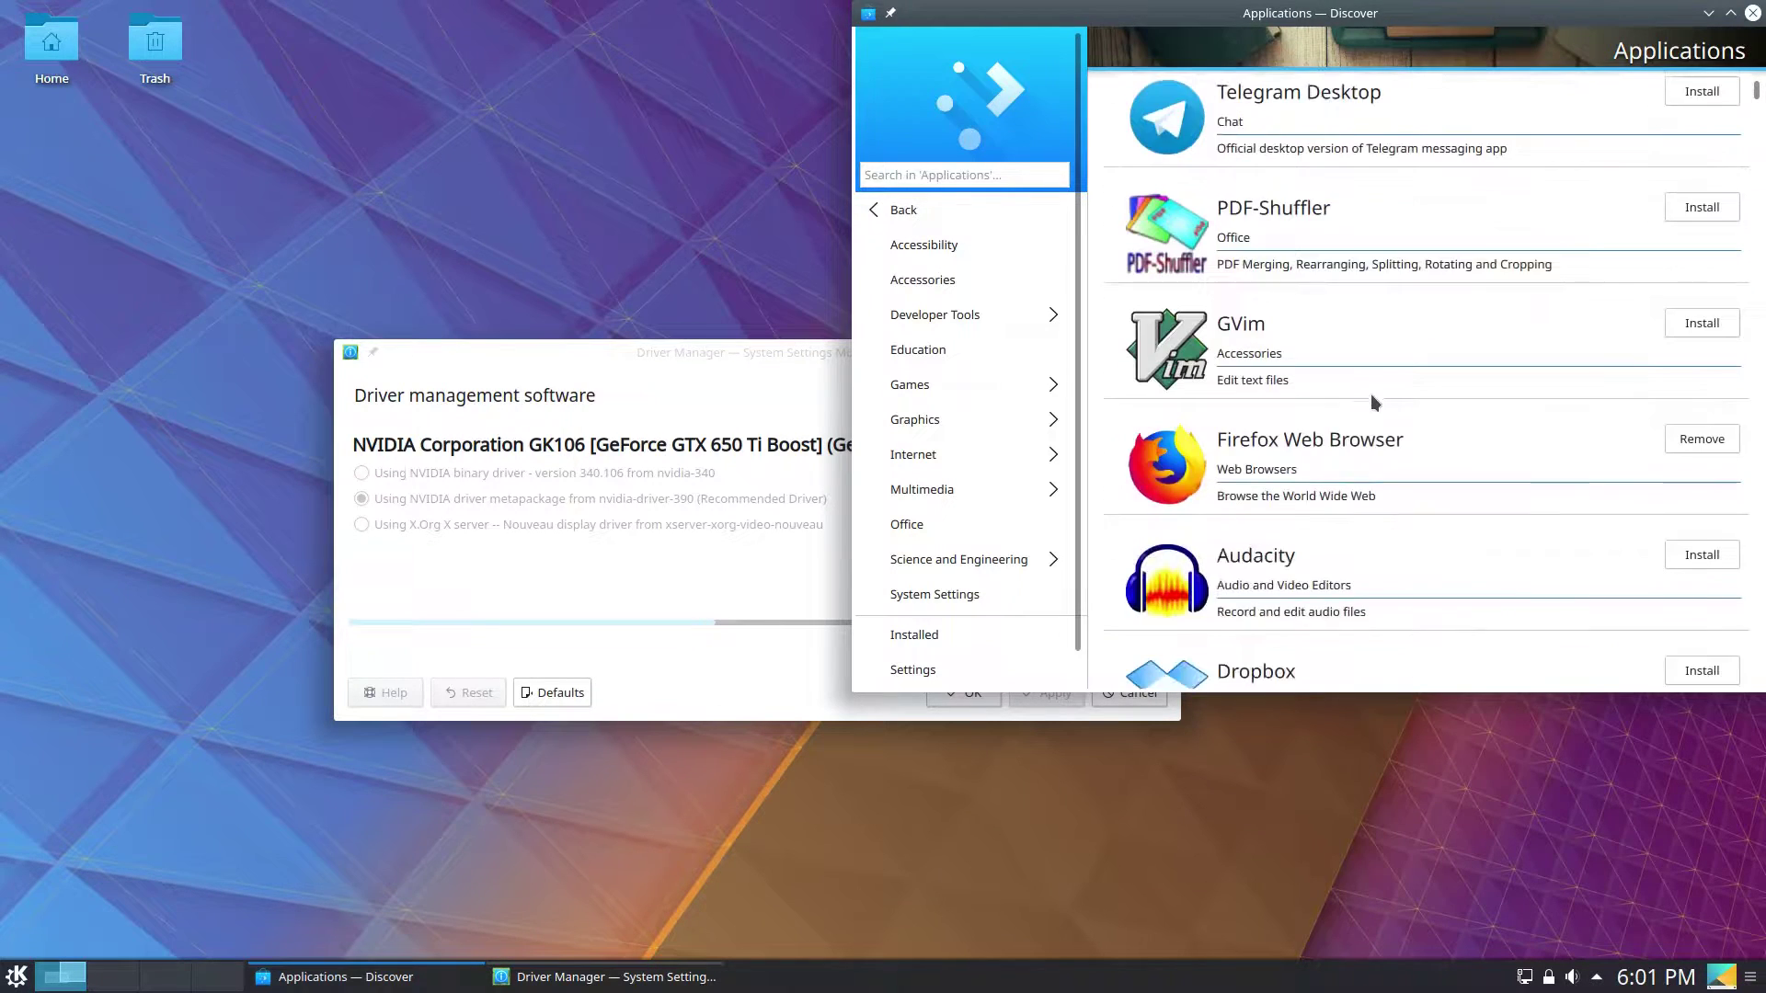
scroll(1371, 394, "up", 1)
View the Telegram Desktop and Dropbox details pages, returning to Applications after each.
left_click(1328, 202)
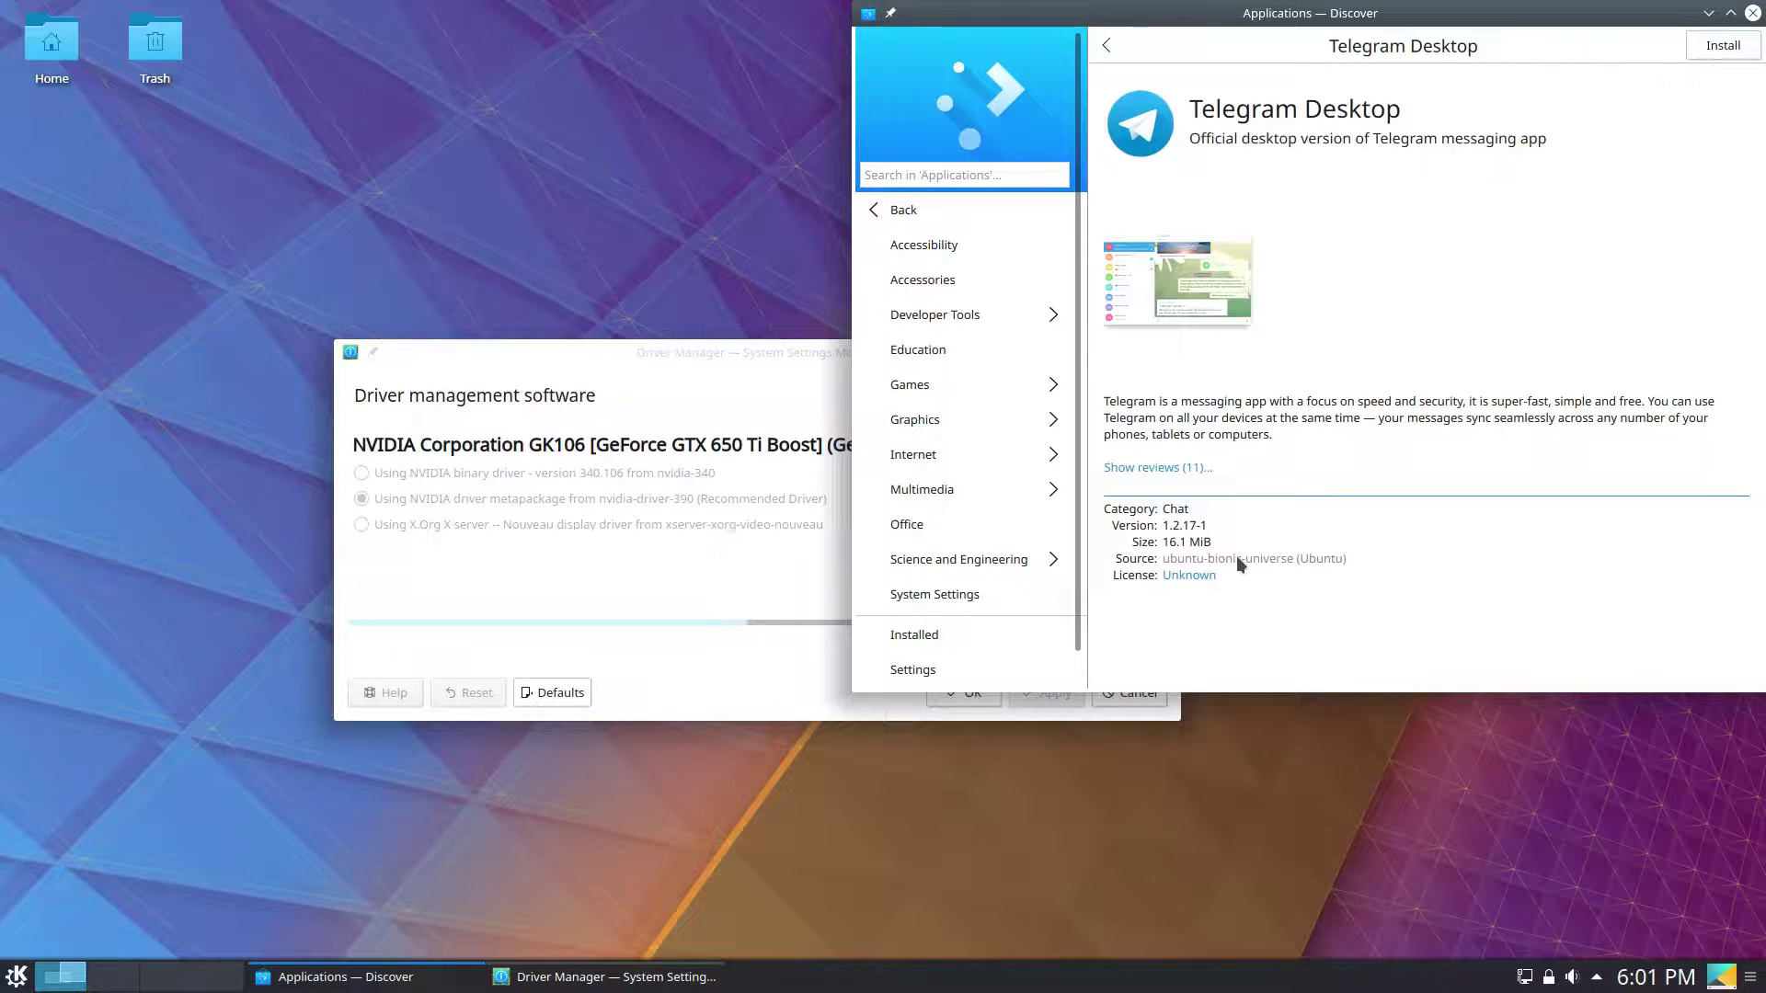
left_click(1095, 53)
scroll(1383, 498, "down", 10)
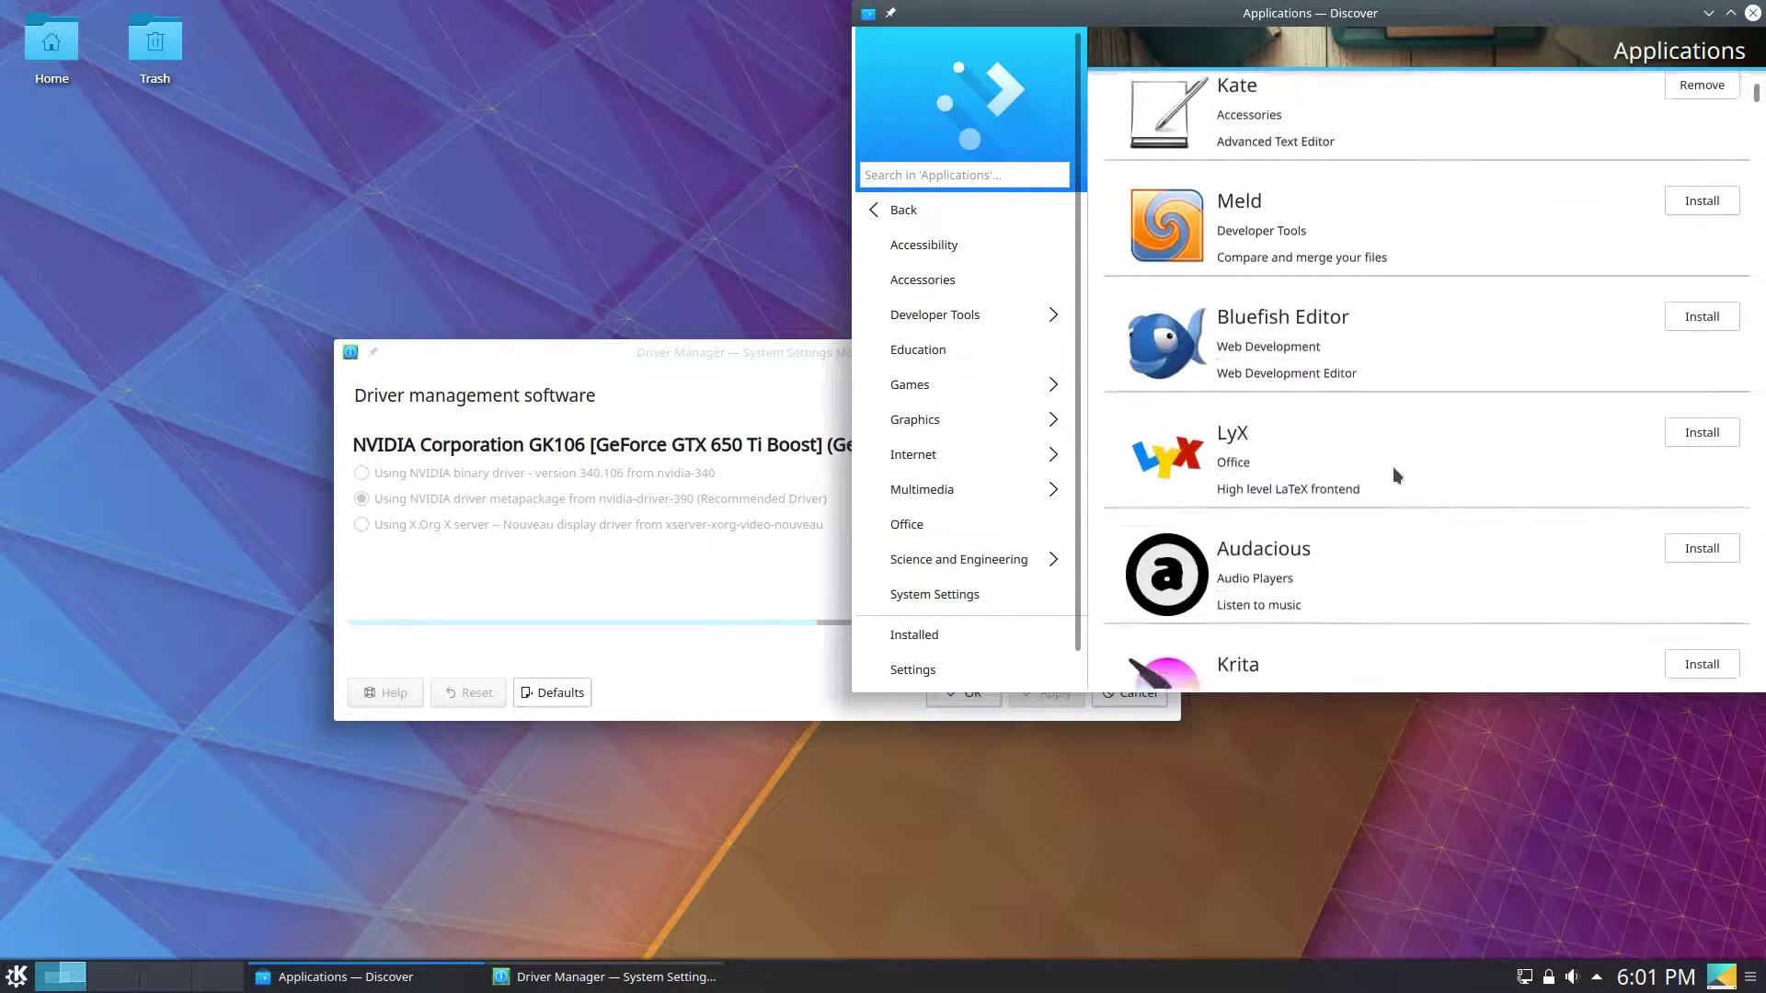
scroll(1393, 467, "up", 6)
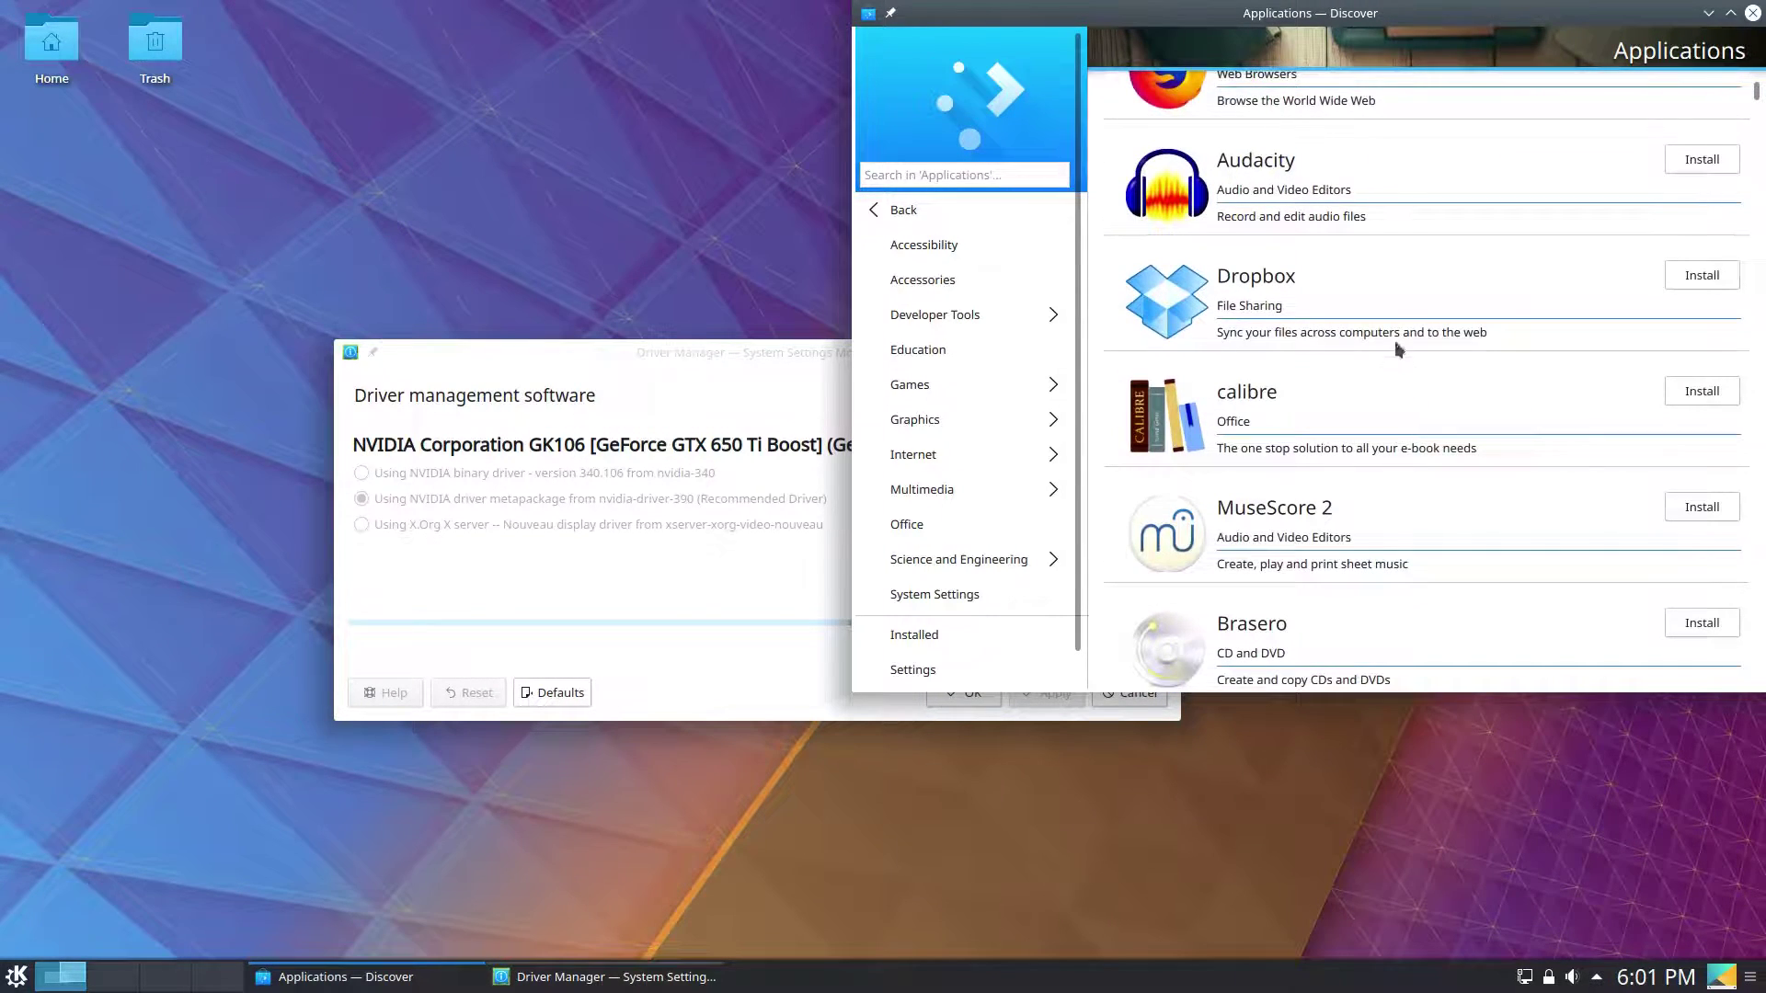
left_click(1397, 323)
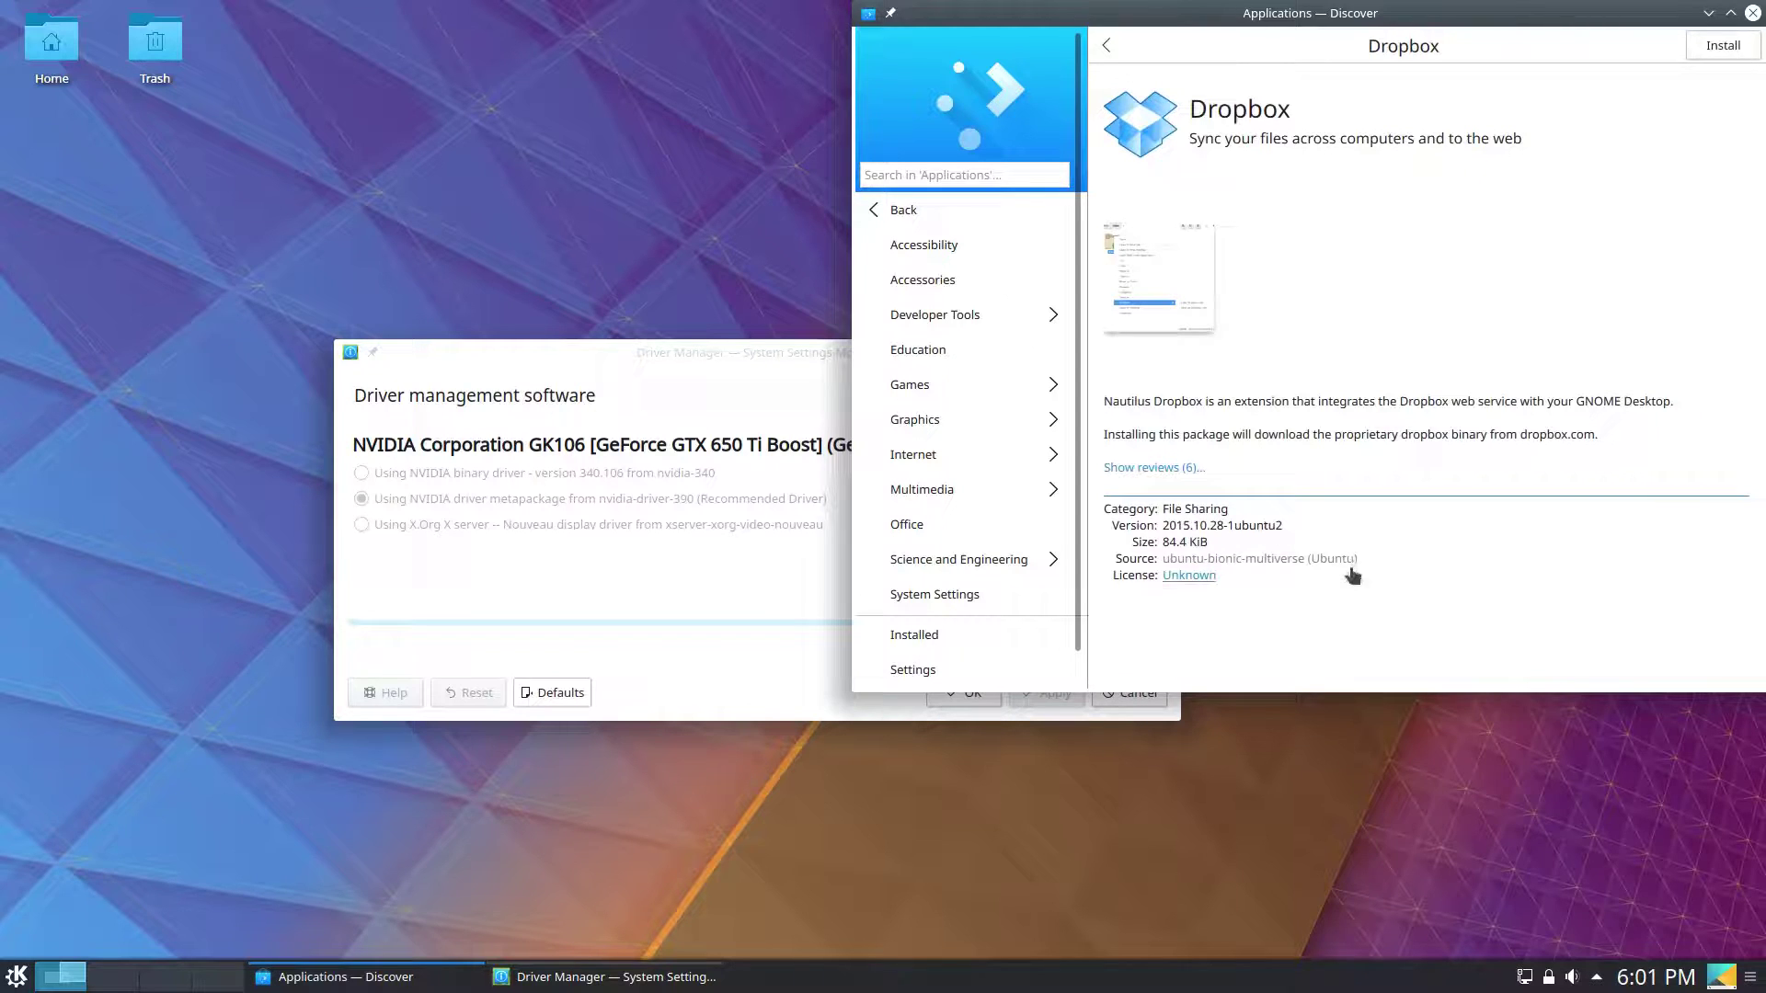
left_click(1106, 47)
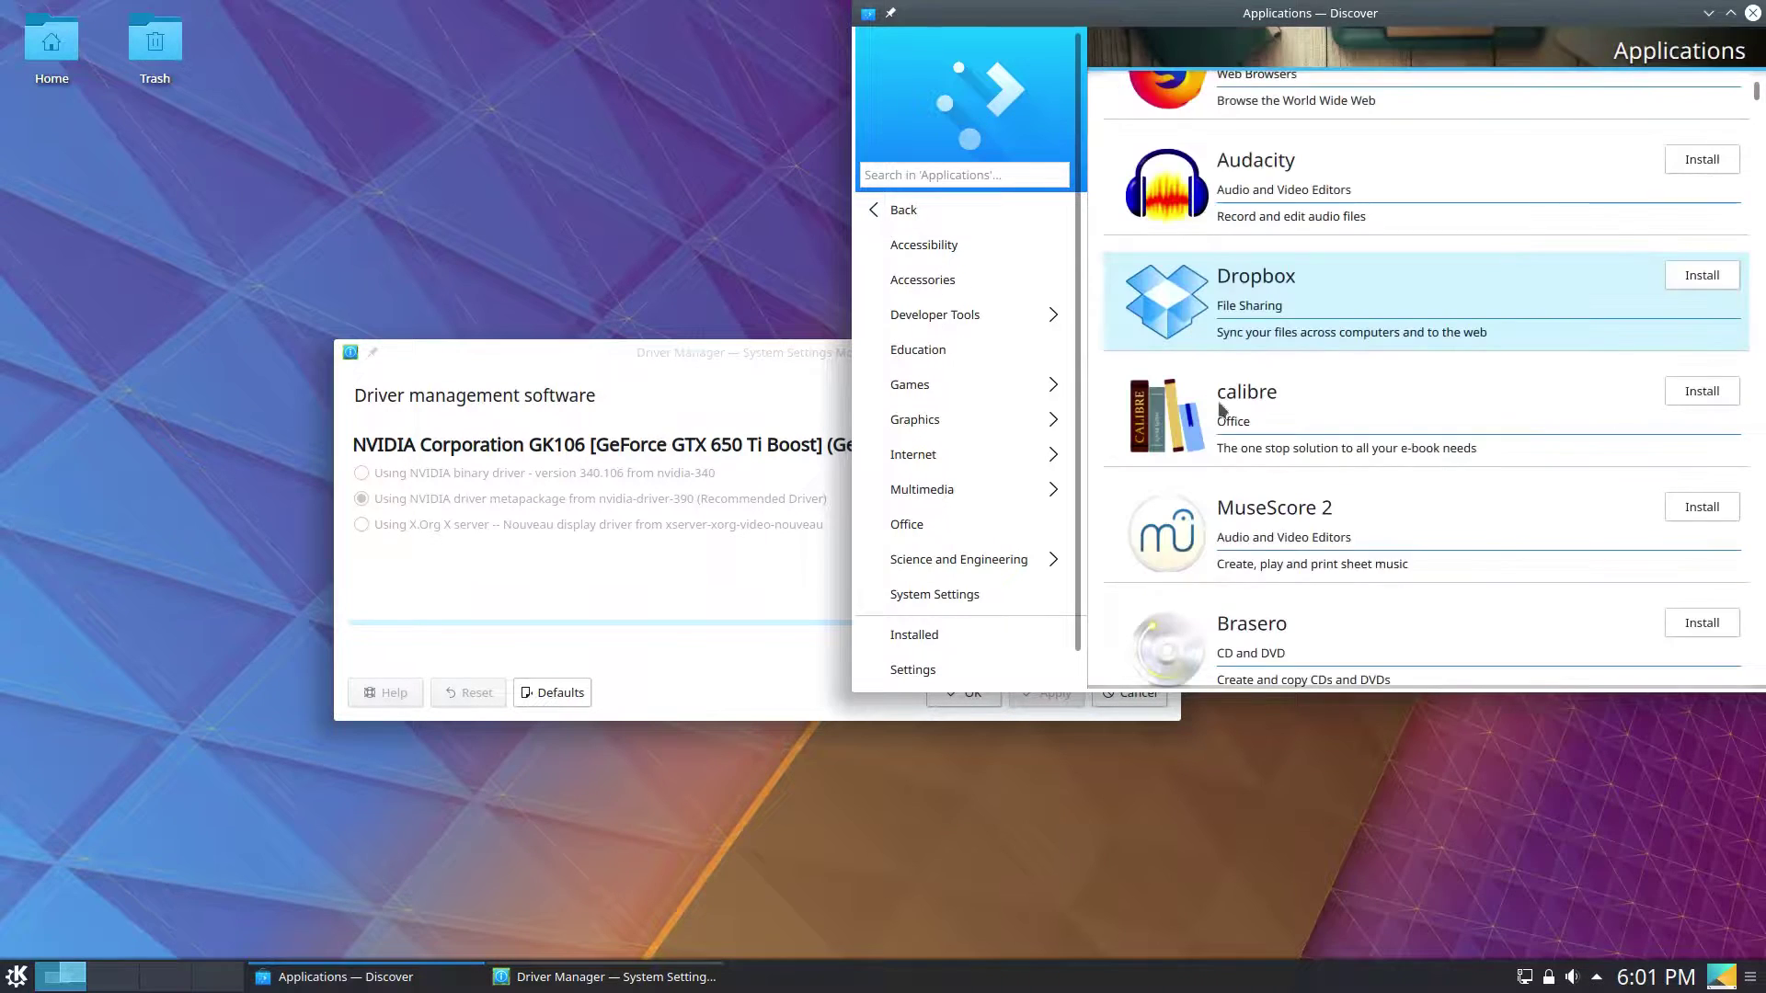
Search Applications for 'discord', centre the Discover window, and go back to Featured.
scroll(1325, 464, "down", 15)
scroll(1325, 432, "down", 10)
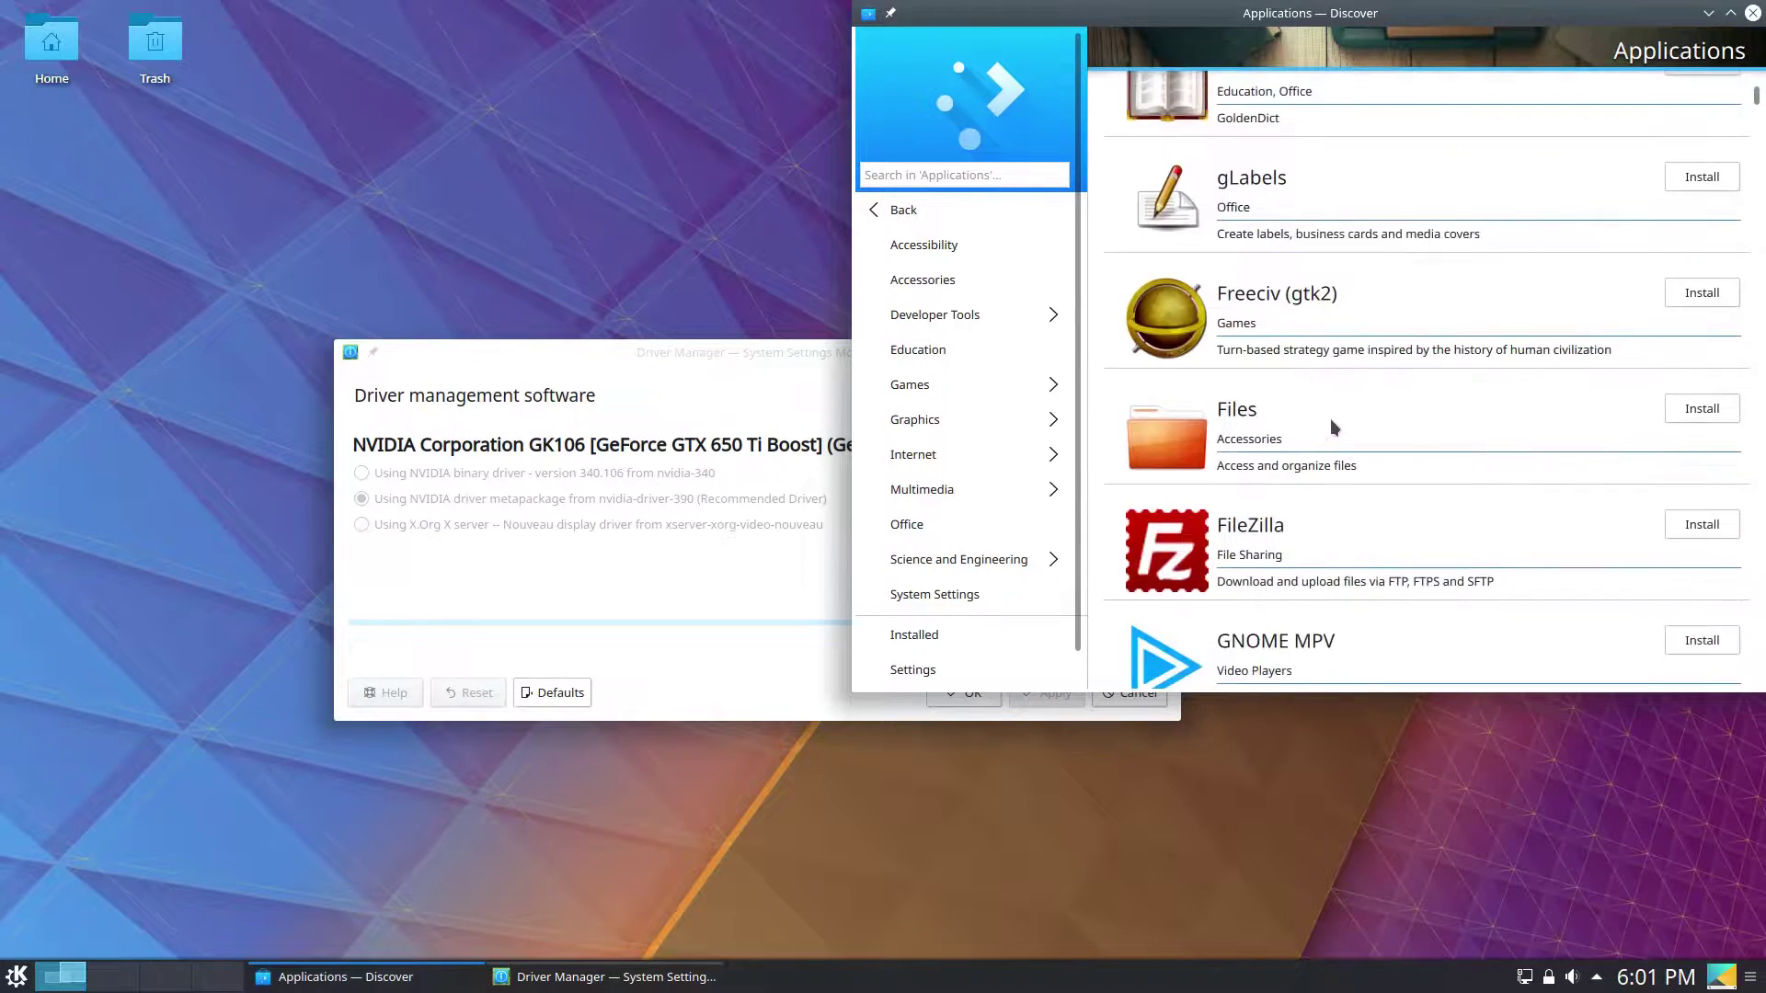
scroll(1330, 410, "down", 10)
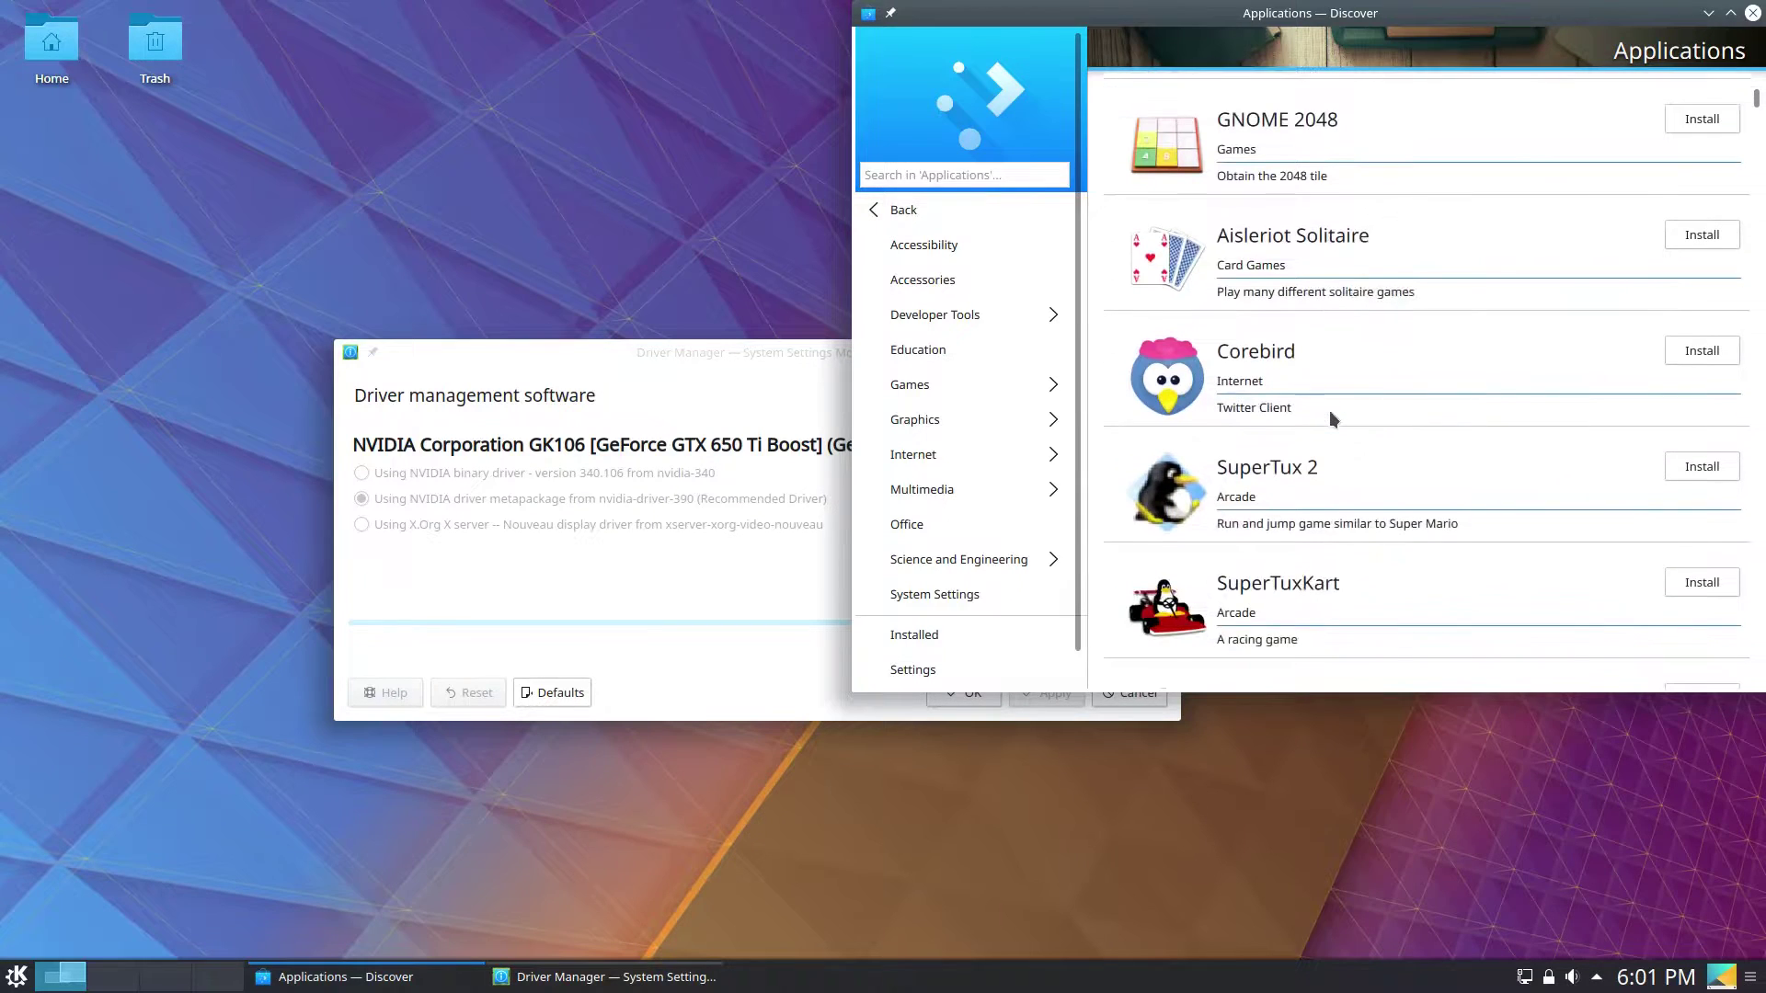
scroll(1329, 405, "down", 1)
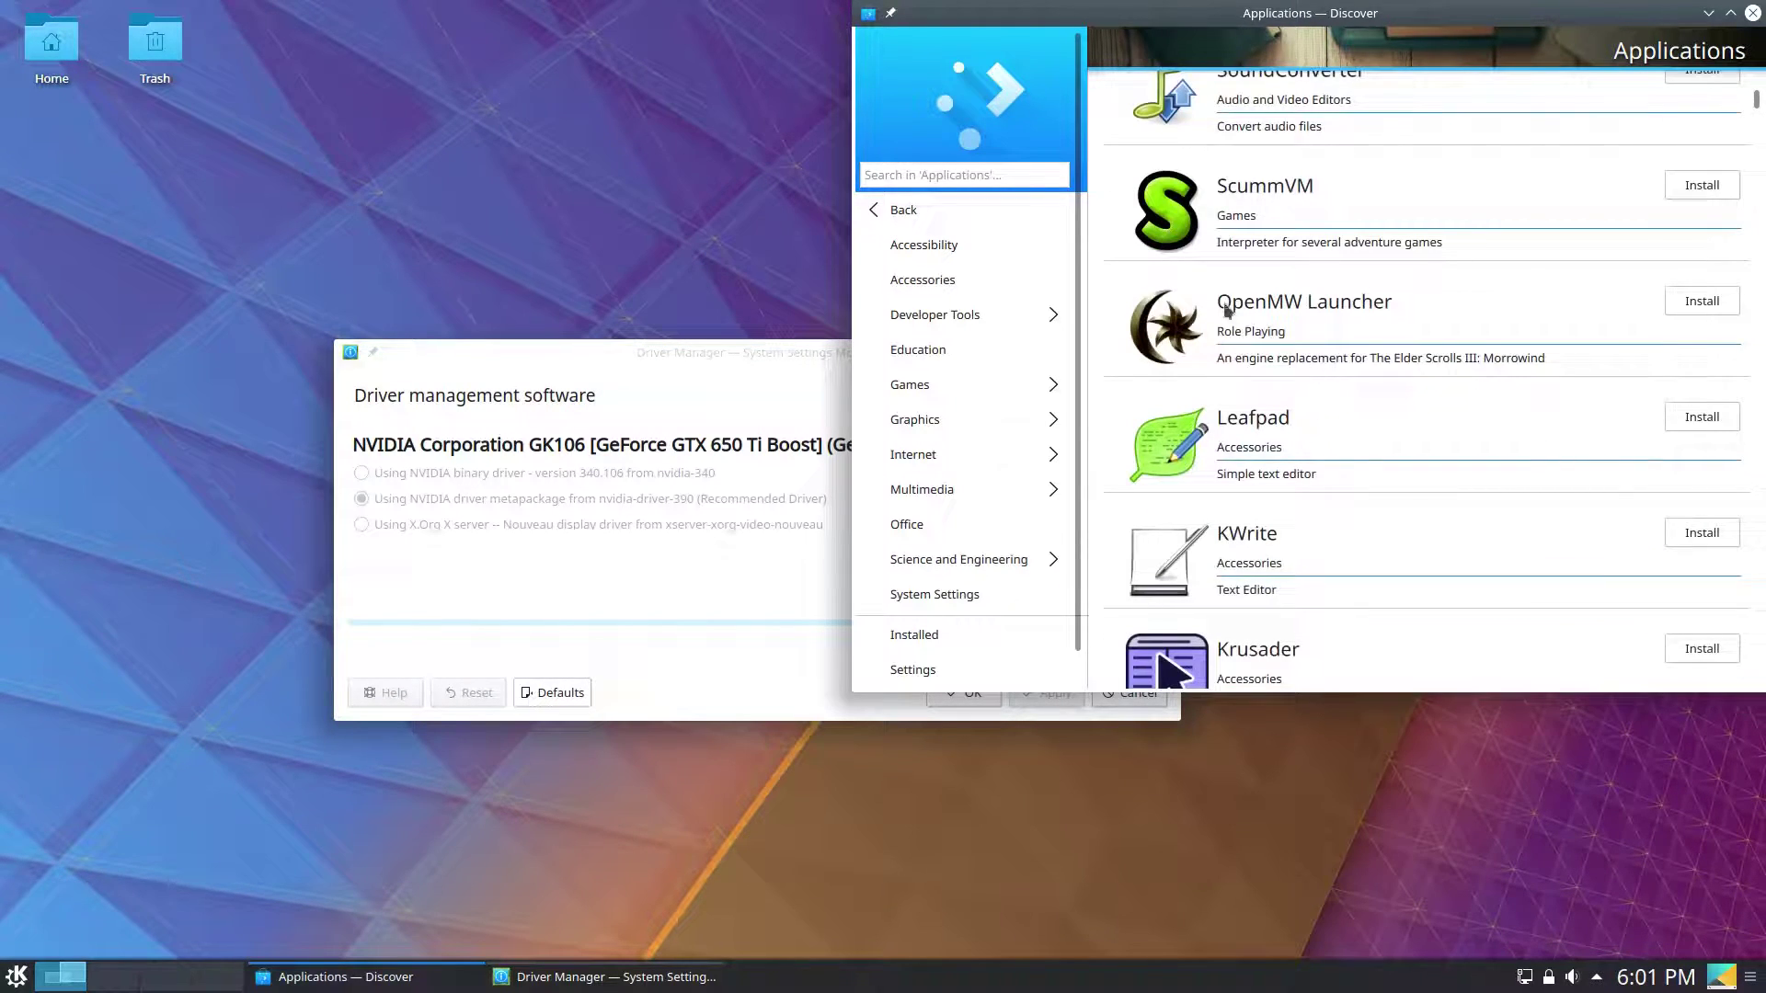
left_click(1017, 166)
type("discord")
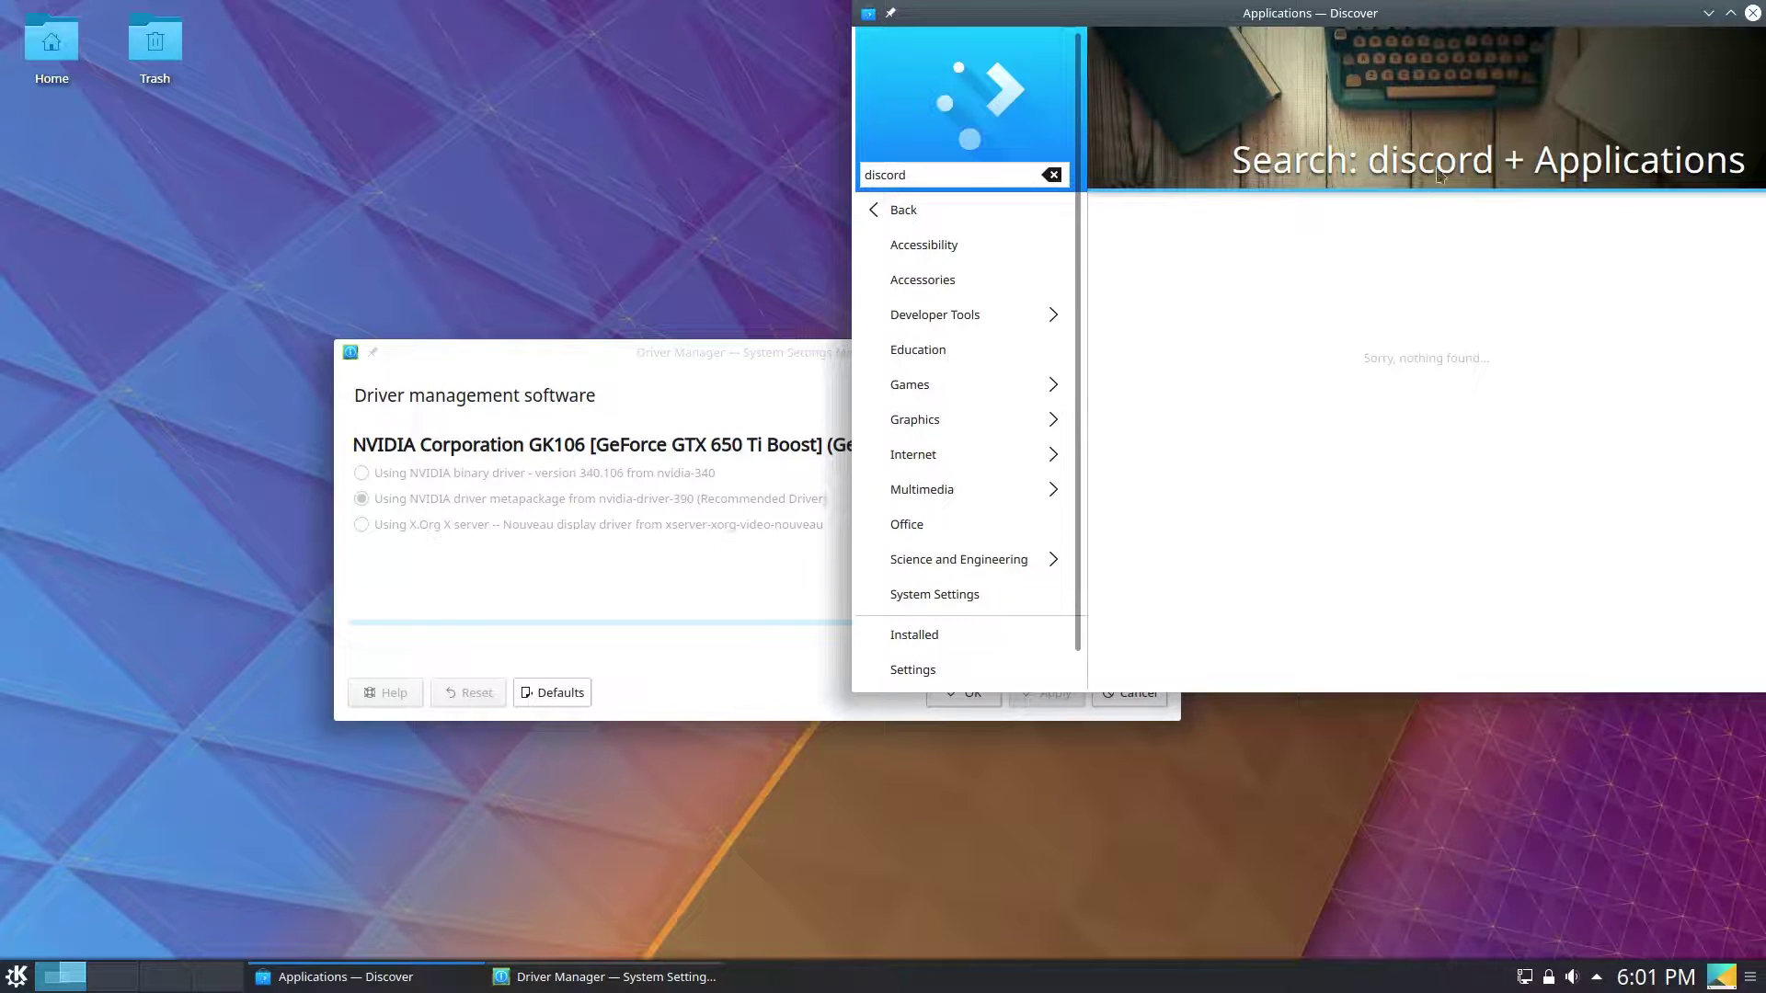
left_click_drag(1466, 13, 1049, 207)
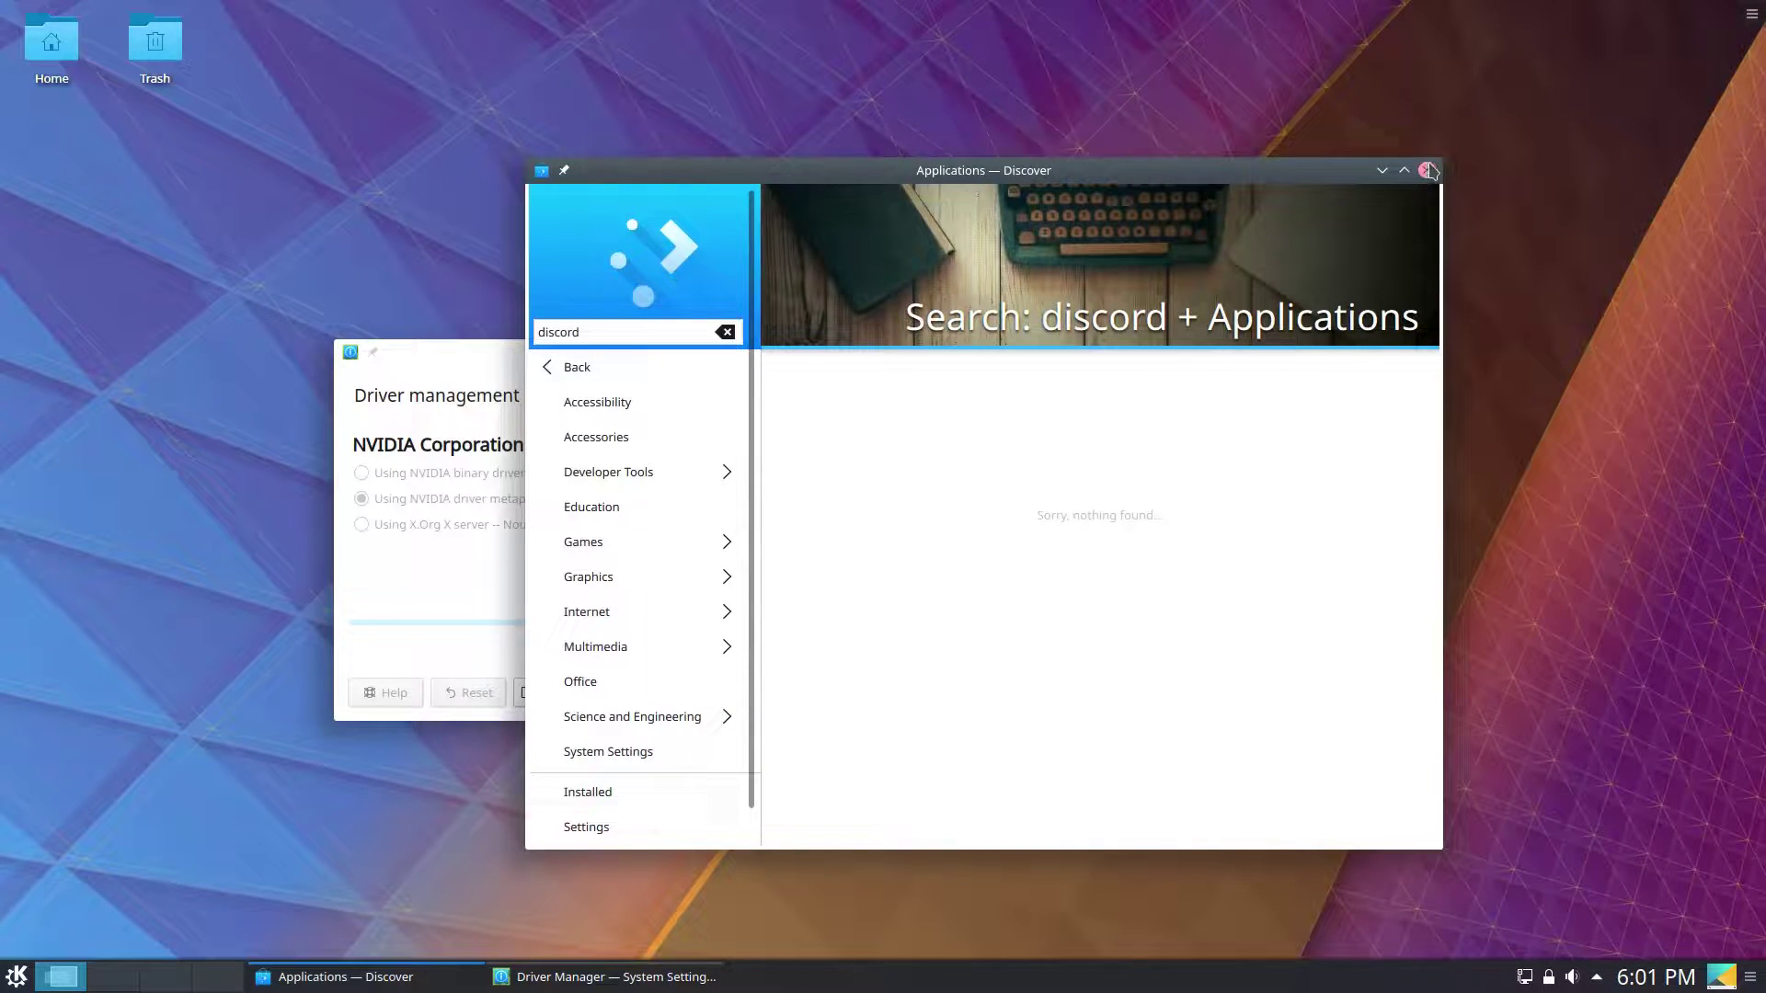
left_click(638, 371)
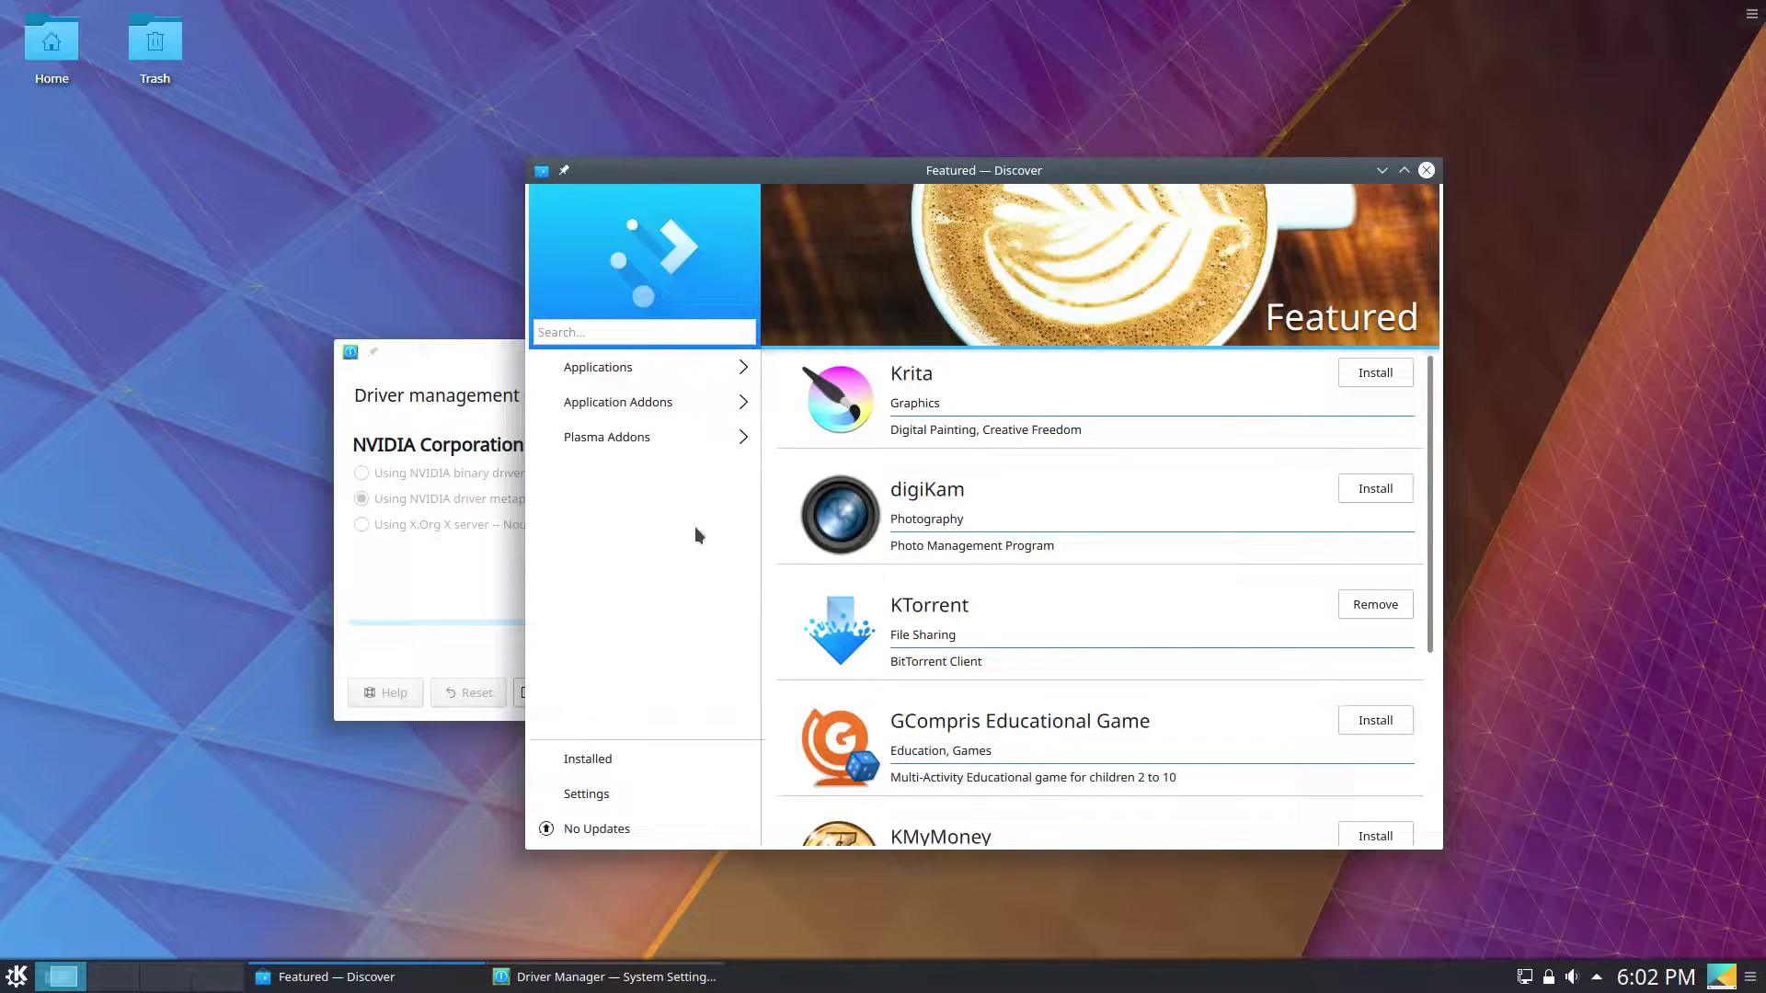
Close Discover and launch Muon Package Manager from the System applications category.
left_click(1427, 171)
left_click(17, 976)
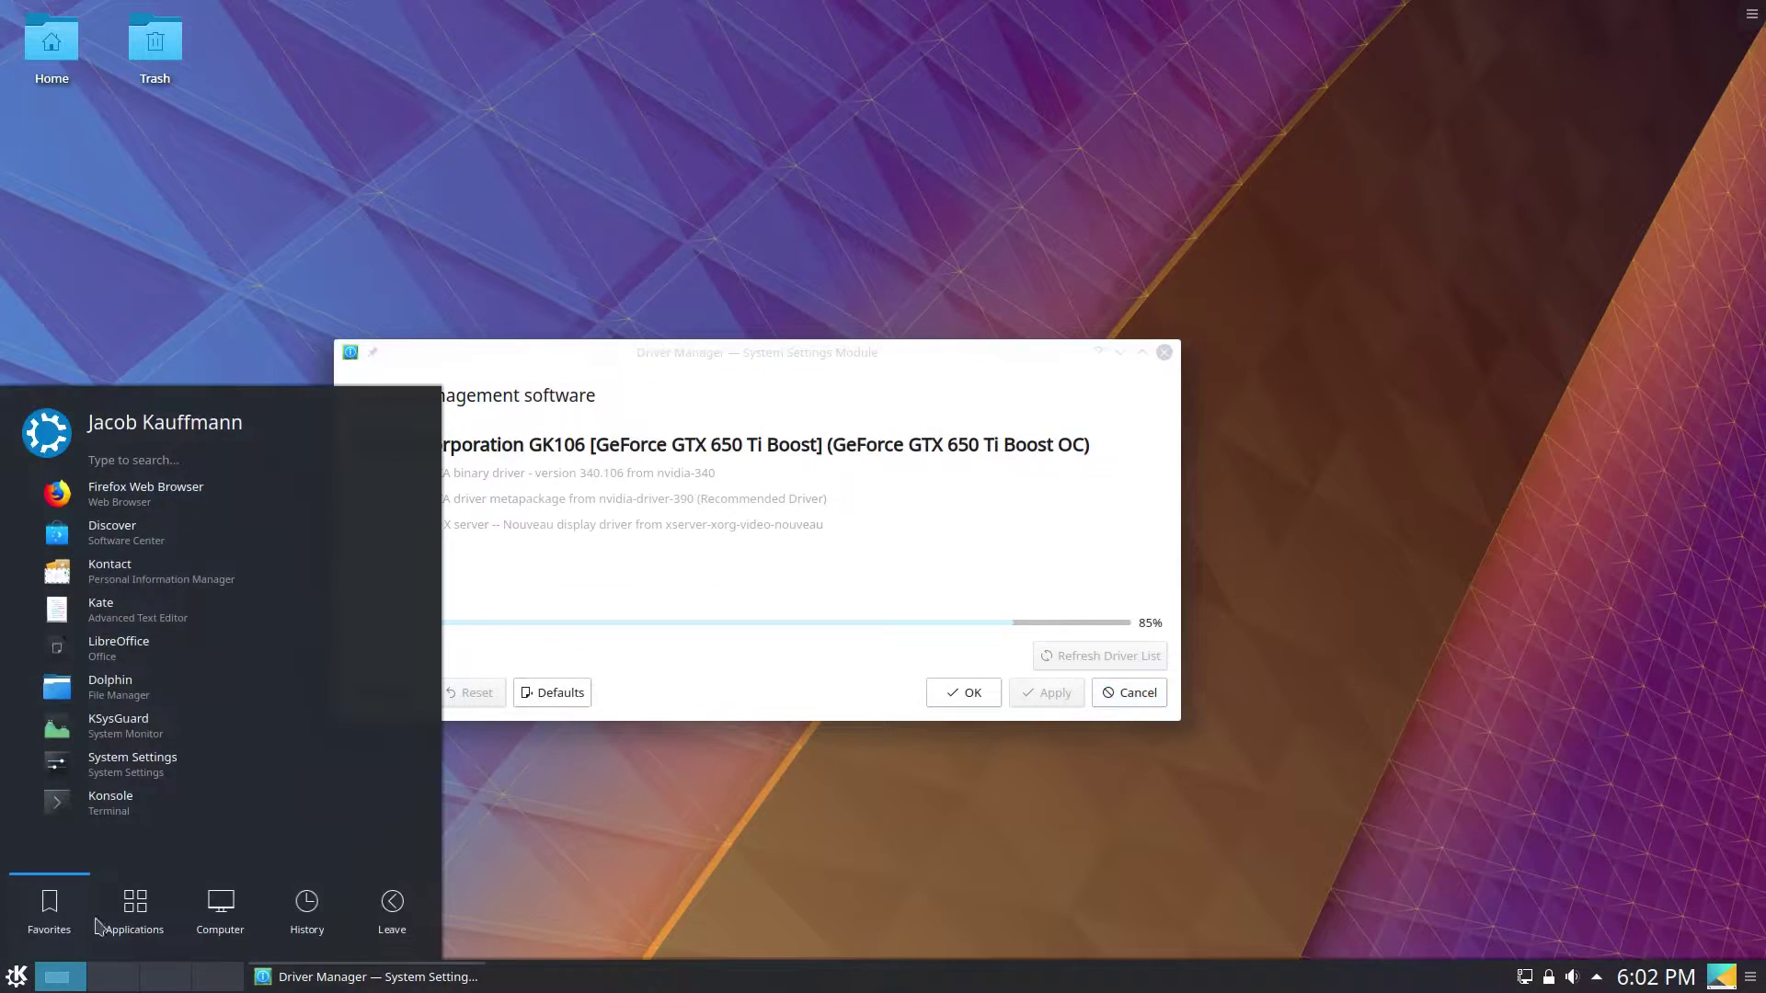
left_click(153, 903)
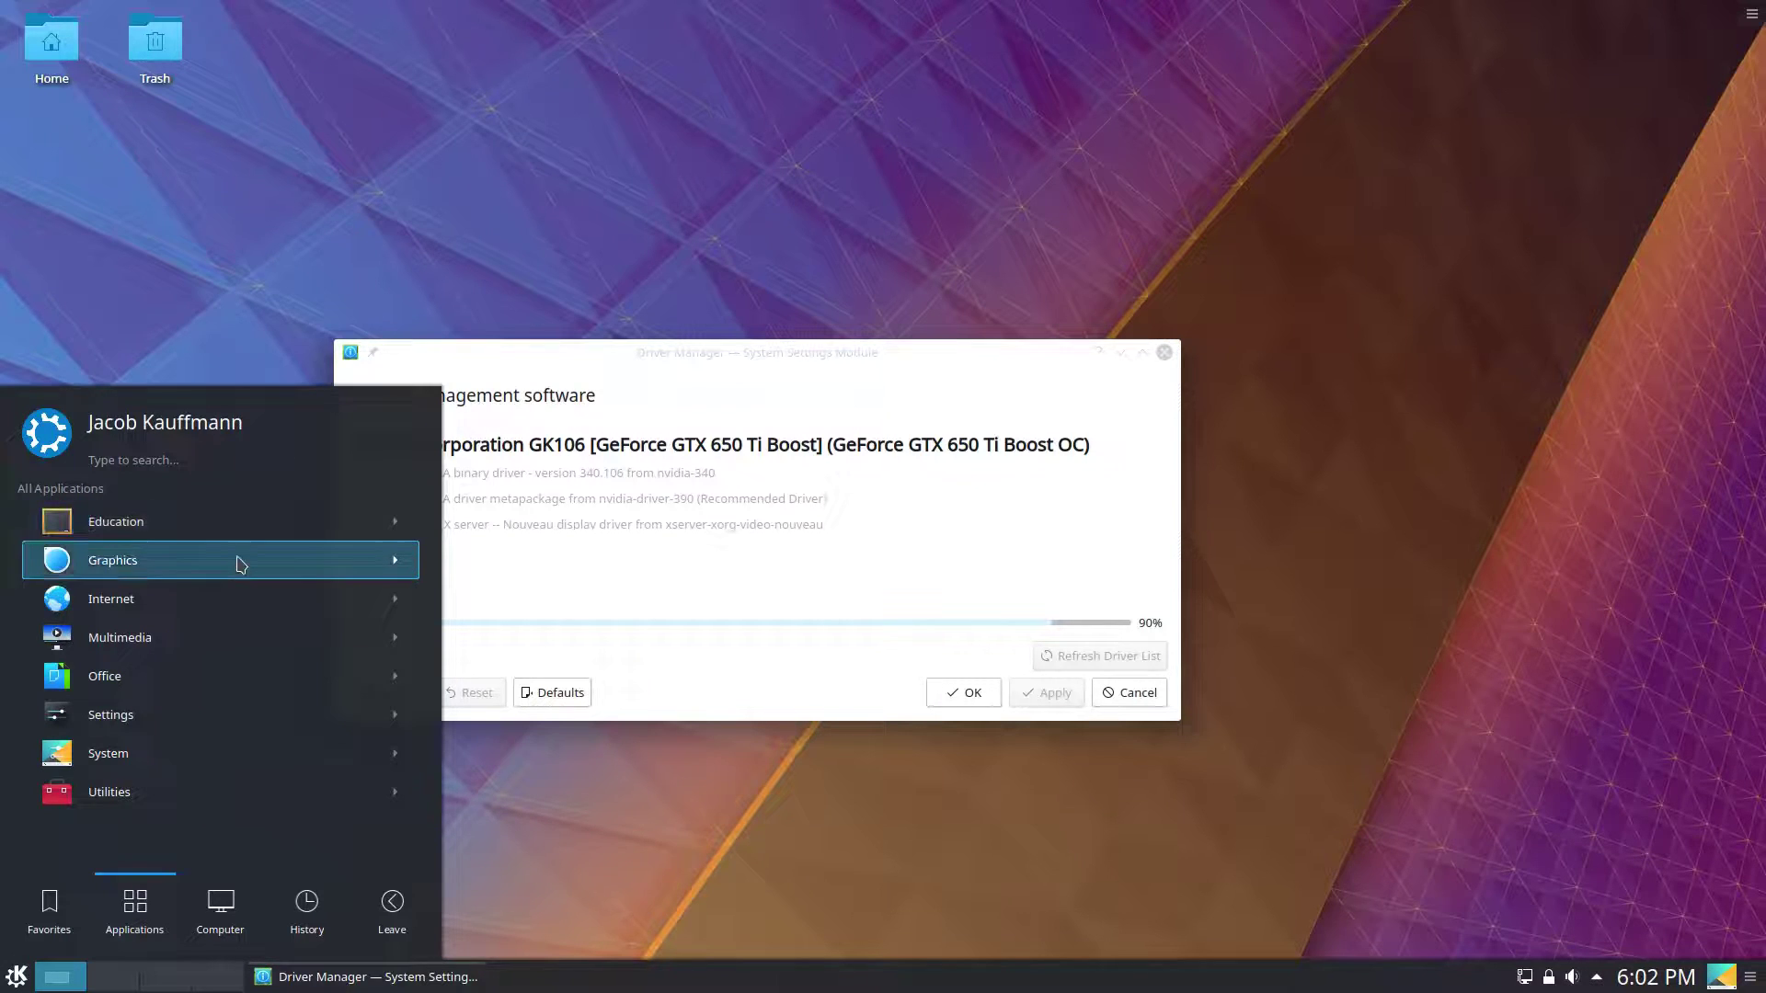
mouse_move(33, 924)
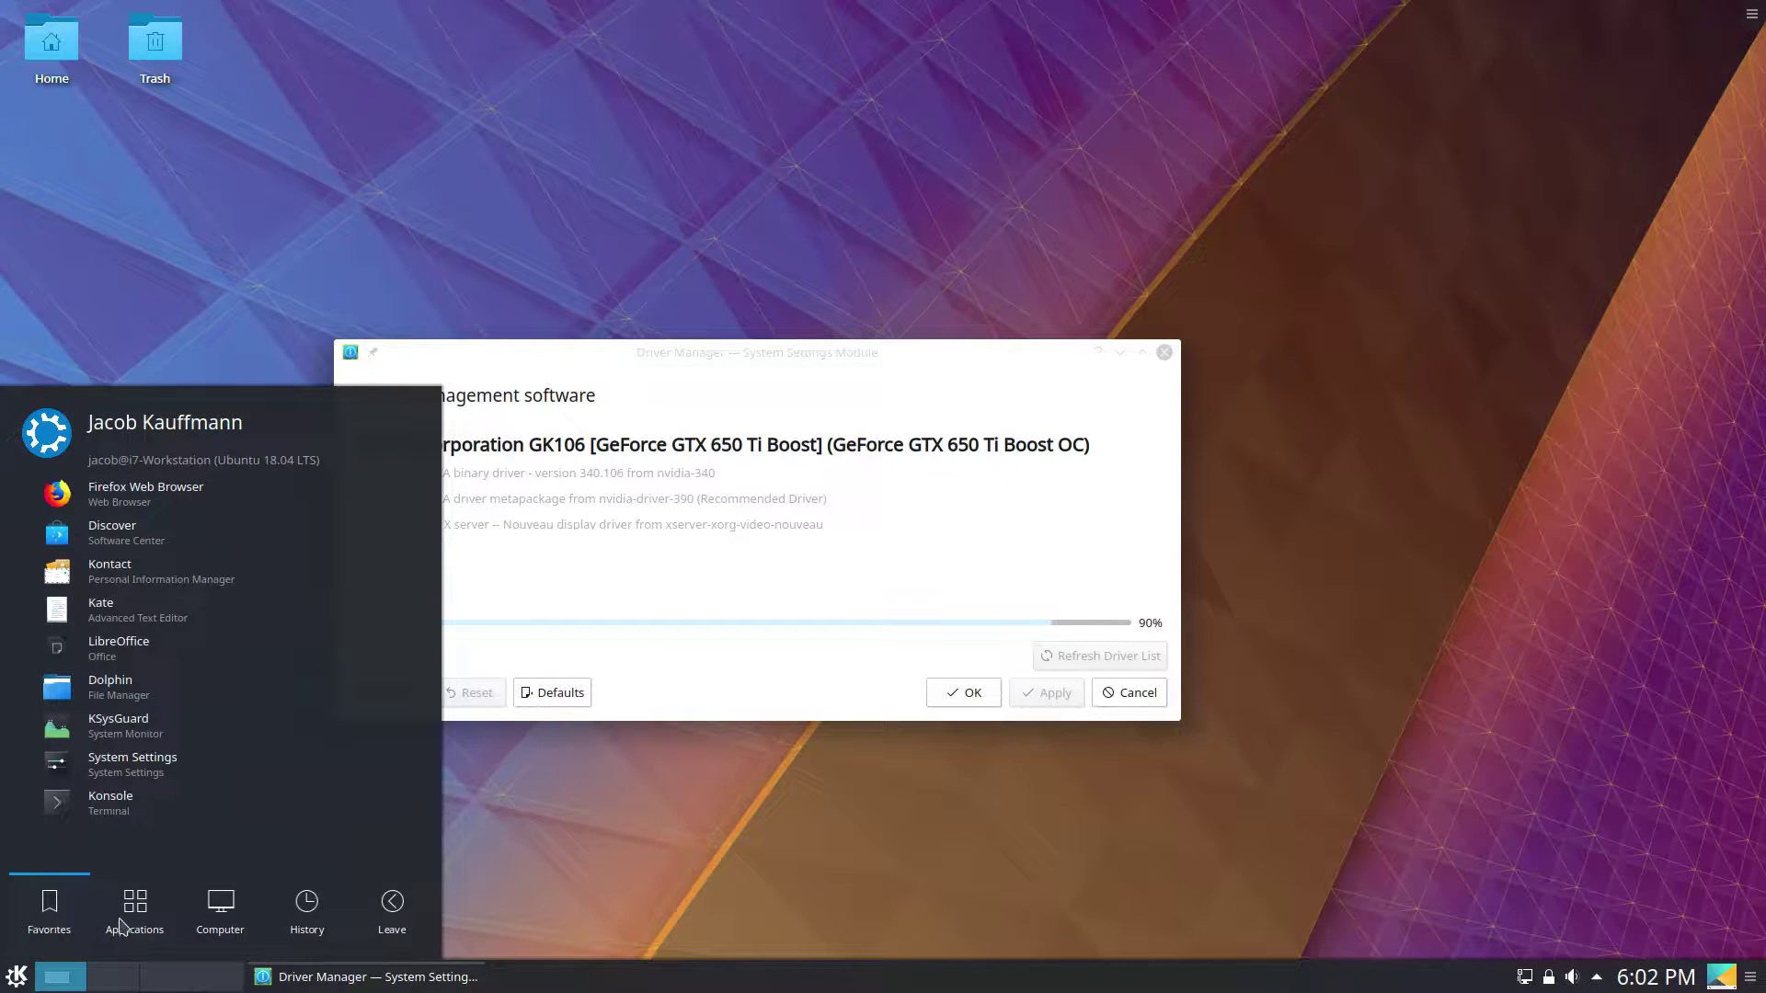
mouse_move(129, 924)
left_click(170, 773)
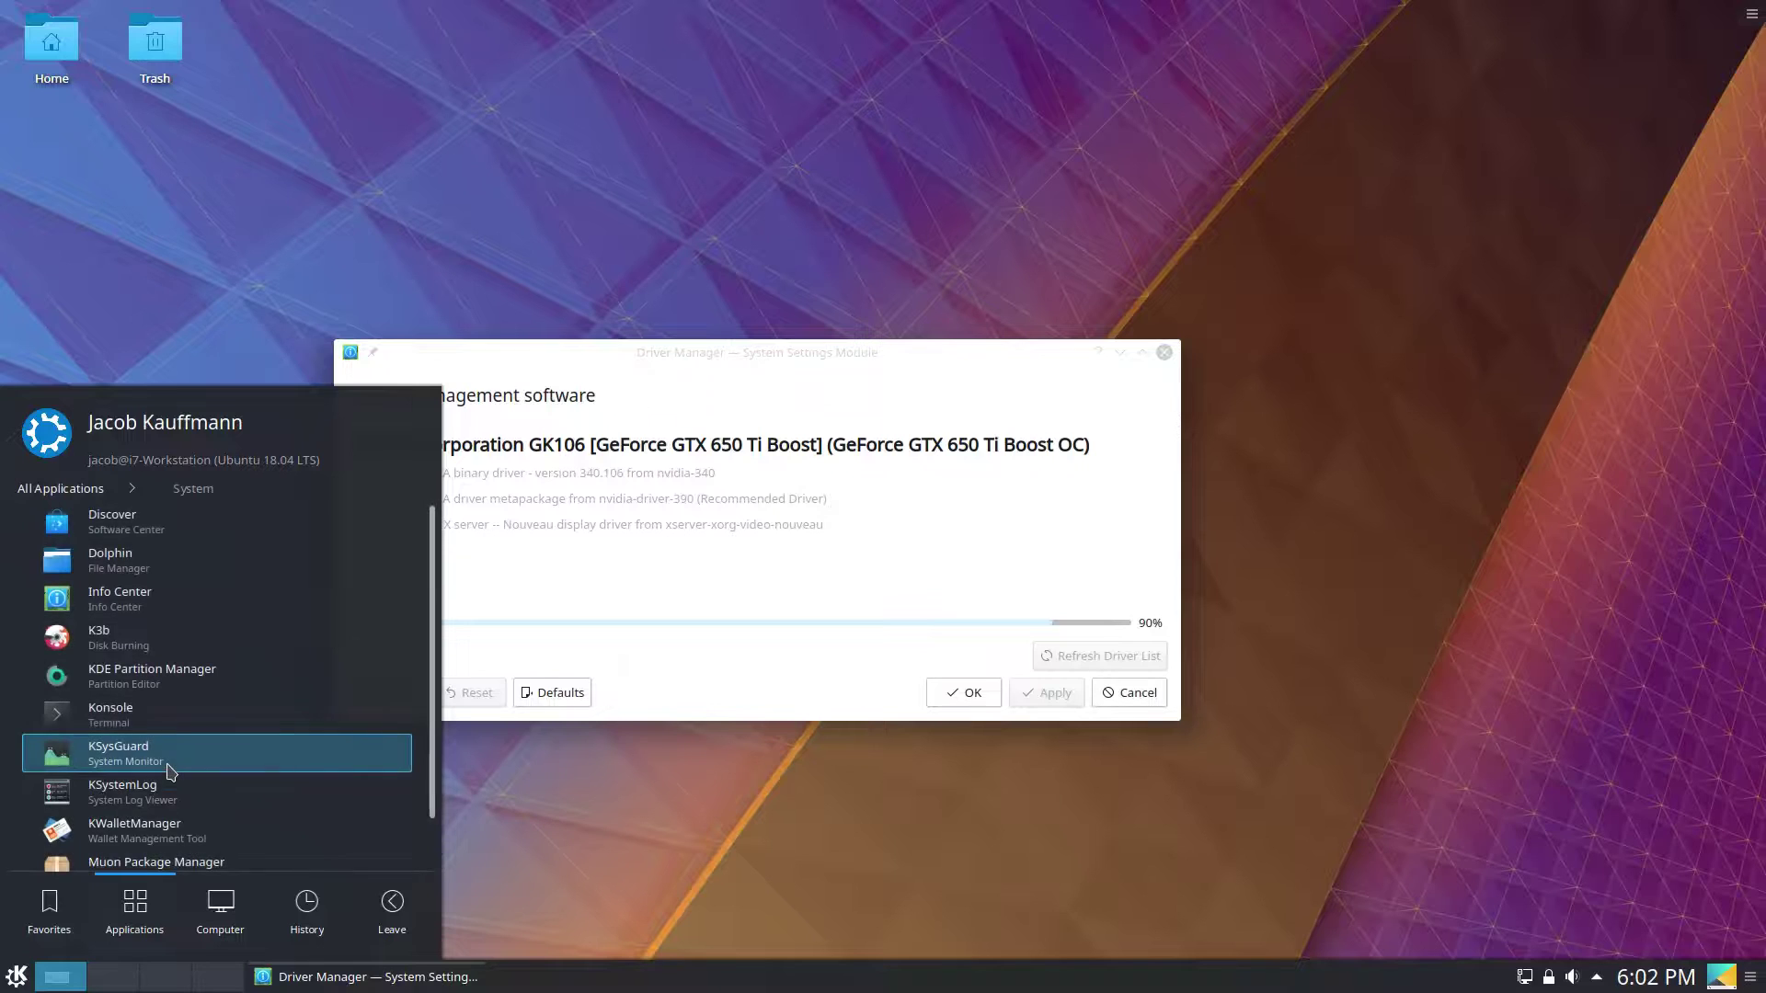
scroll(173, 791, "down", 2)
left_click(173, 823)
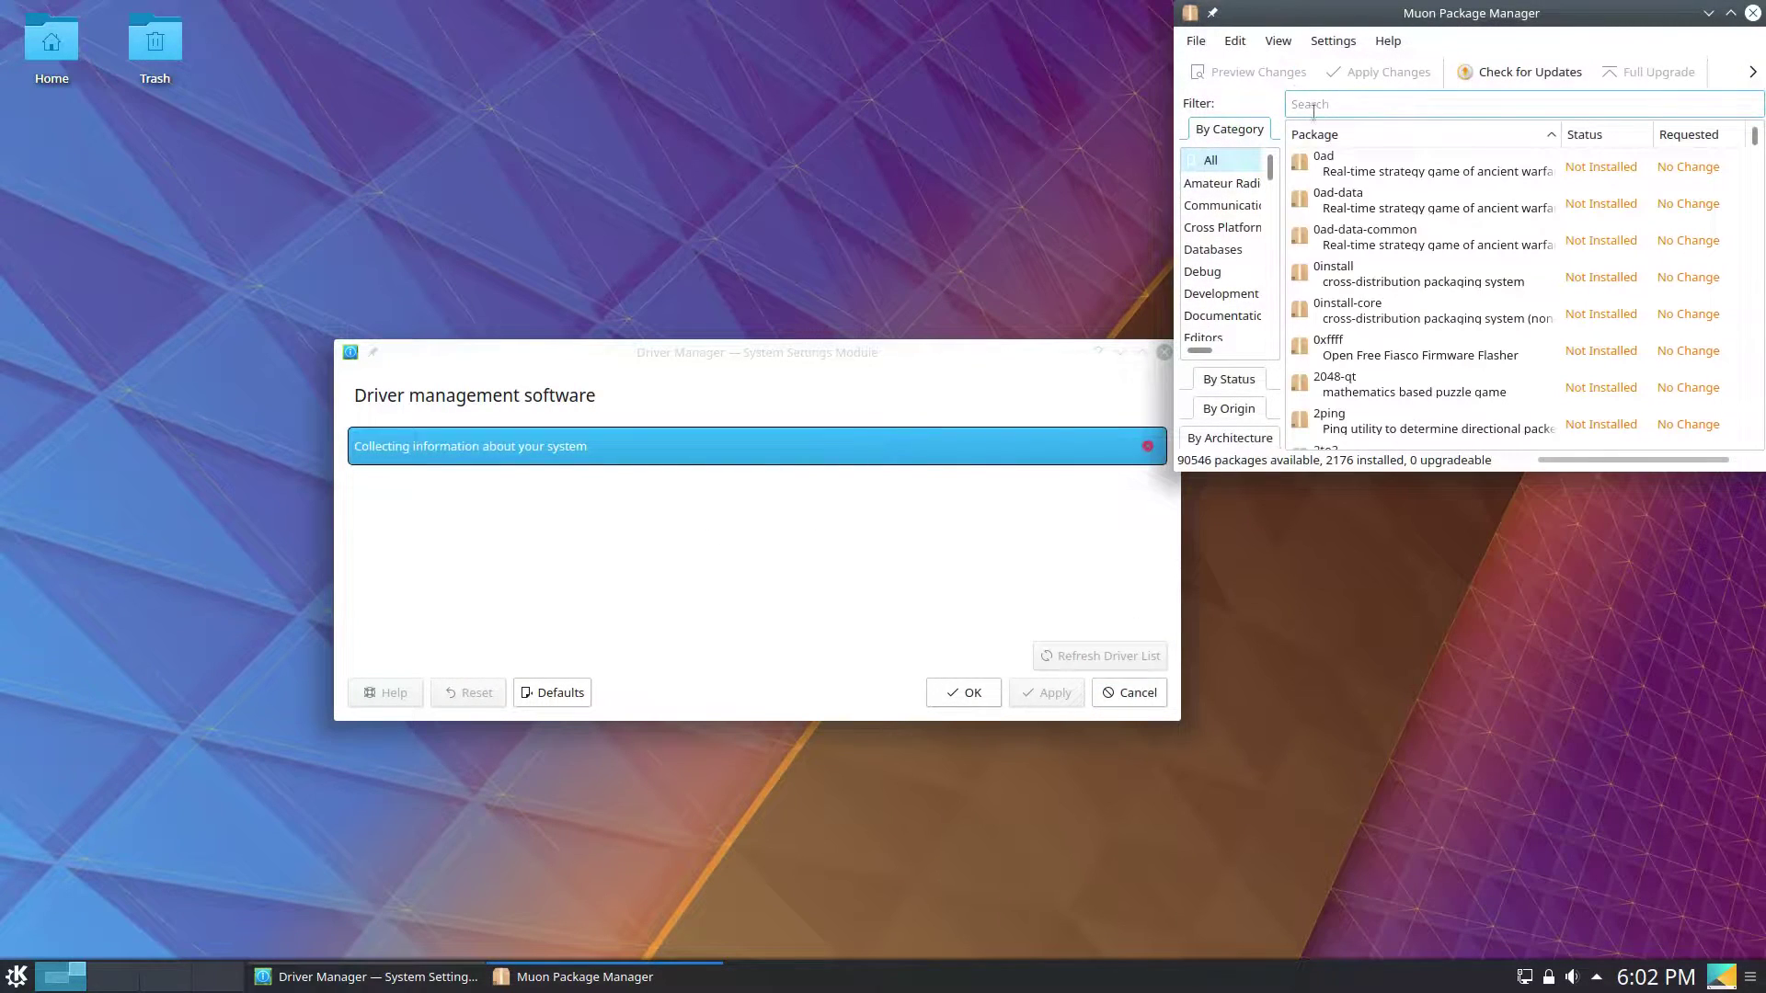
Filter Muon for 'discord', move its window toward the centre, then close Muon.
type("discord")
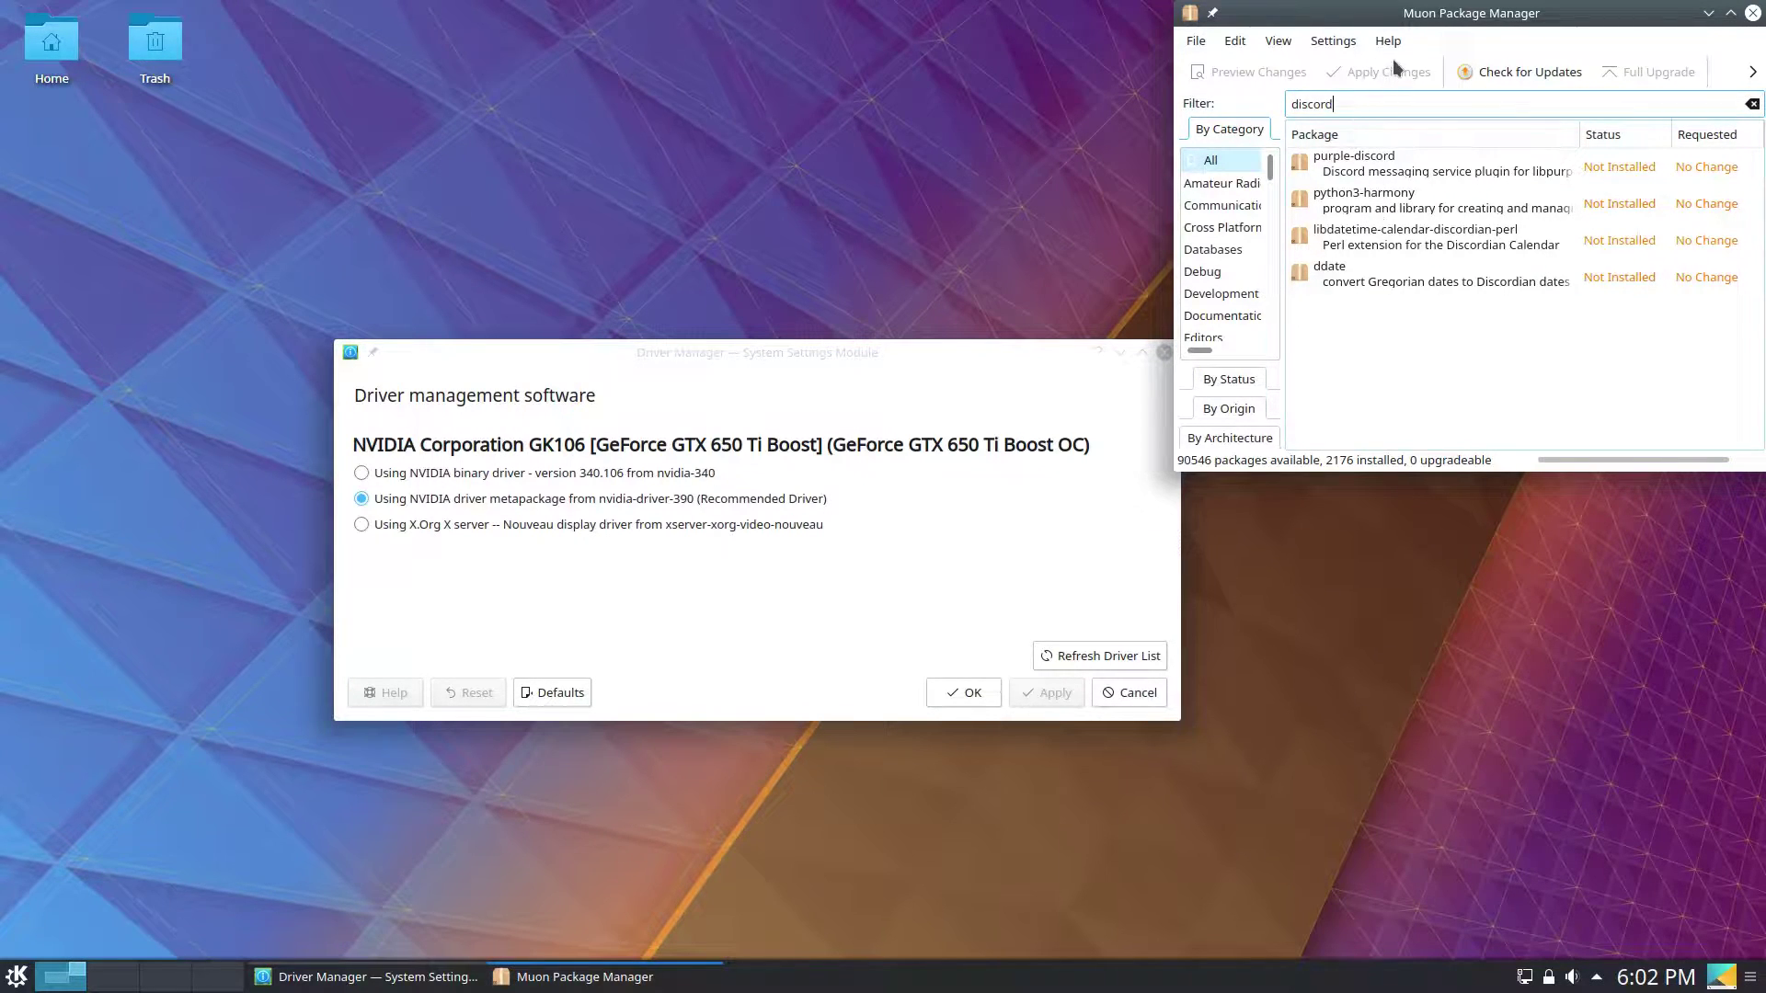
left_click_drag(1410, 16, 1173, 167)
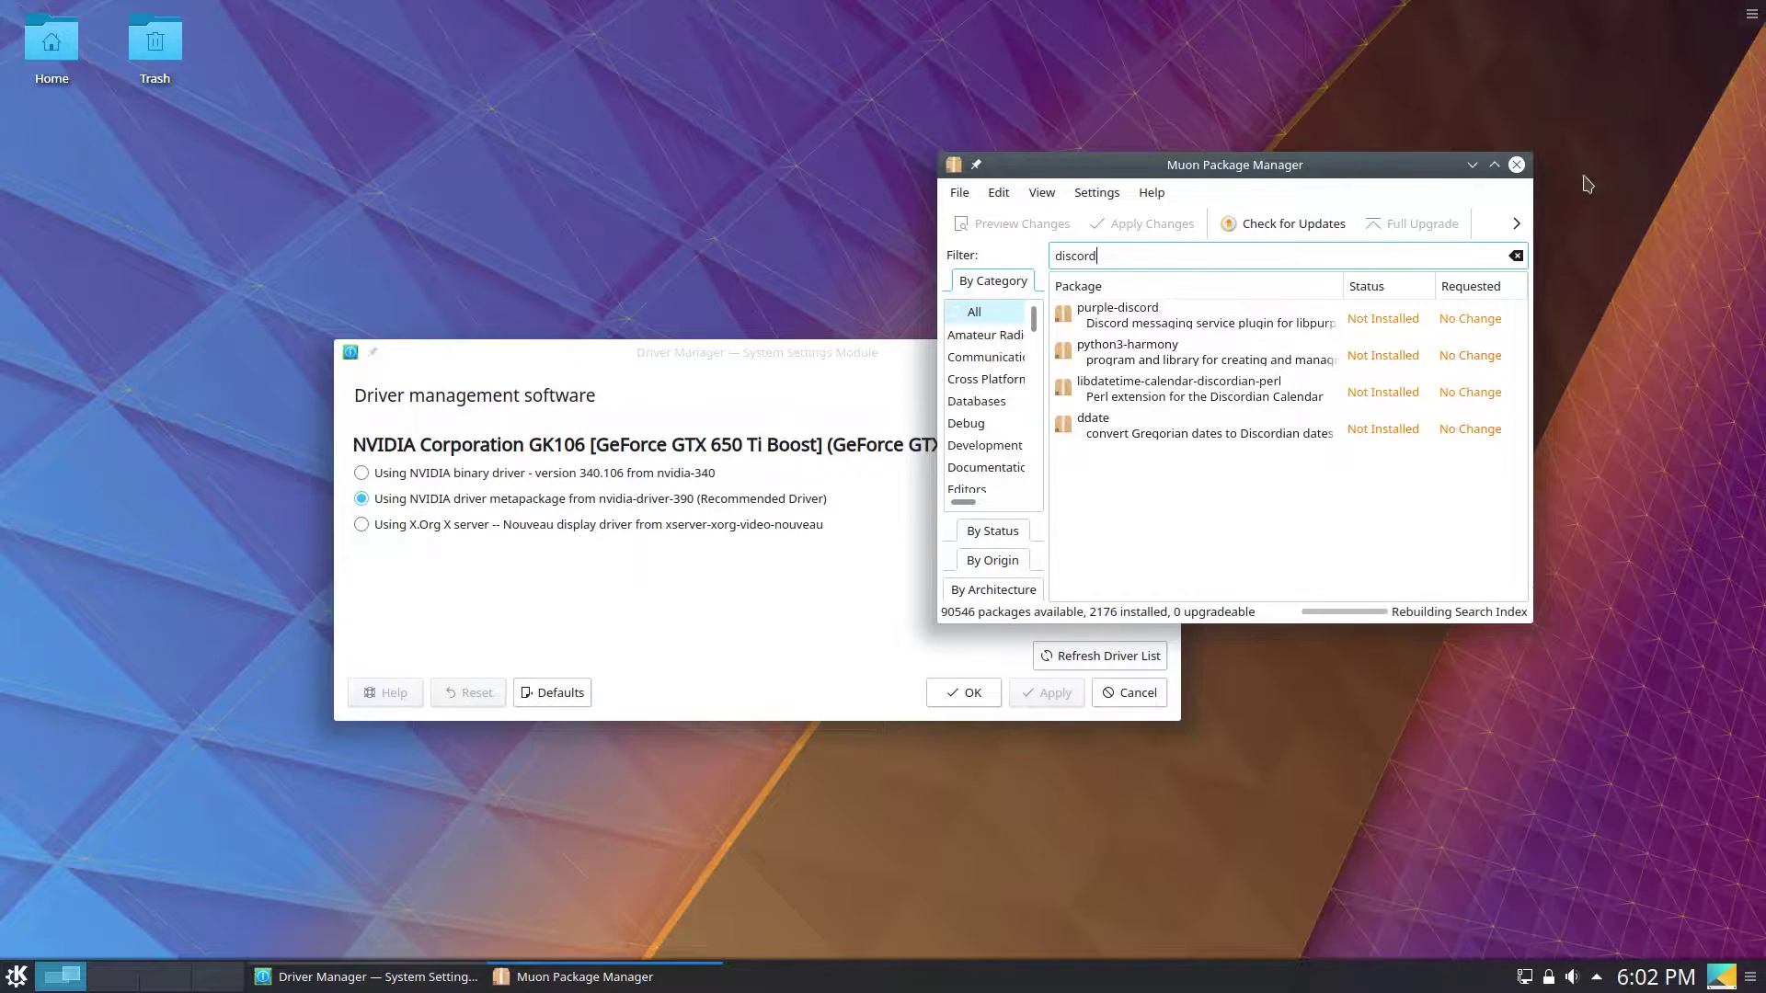
mouse_move(1762, 5)
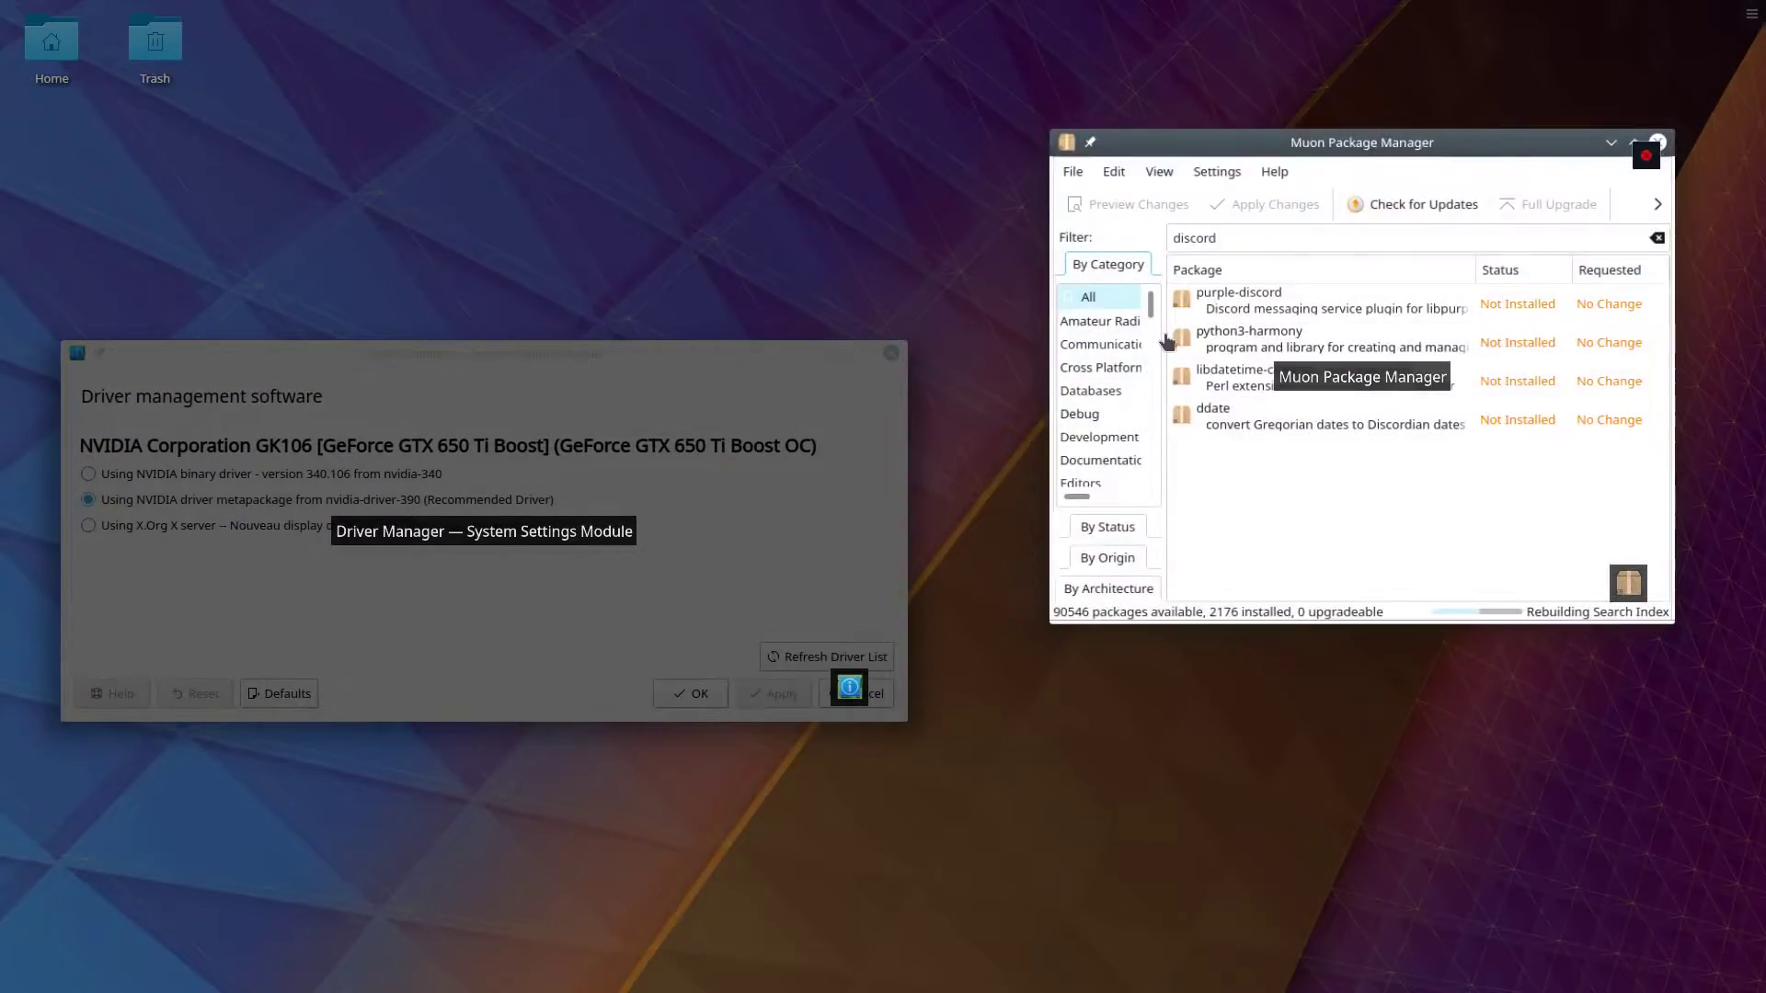
left_click(1521, 171)
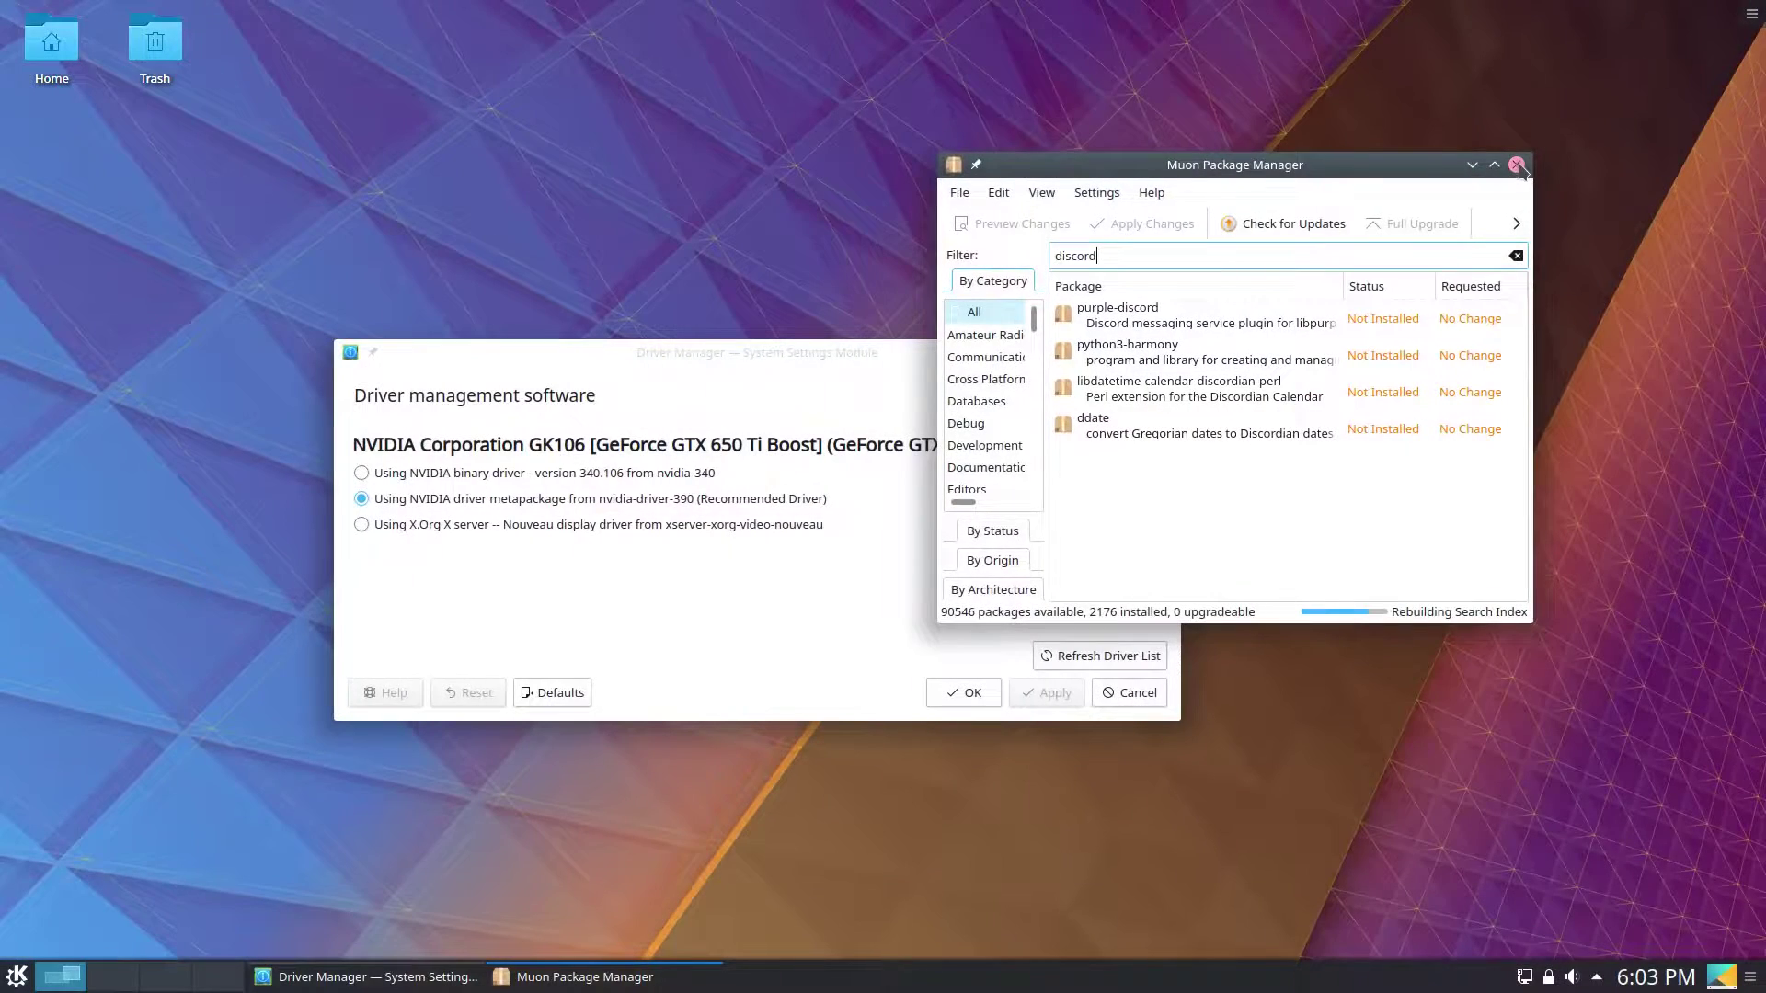
left_click(1518, 167)
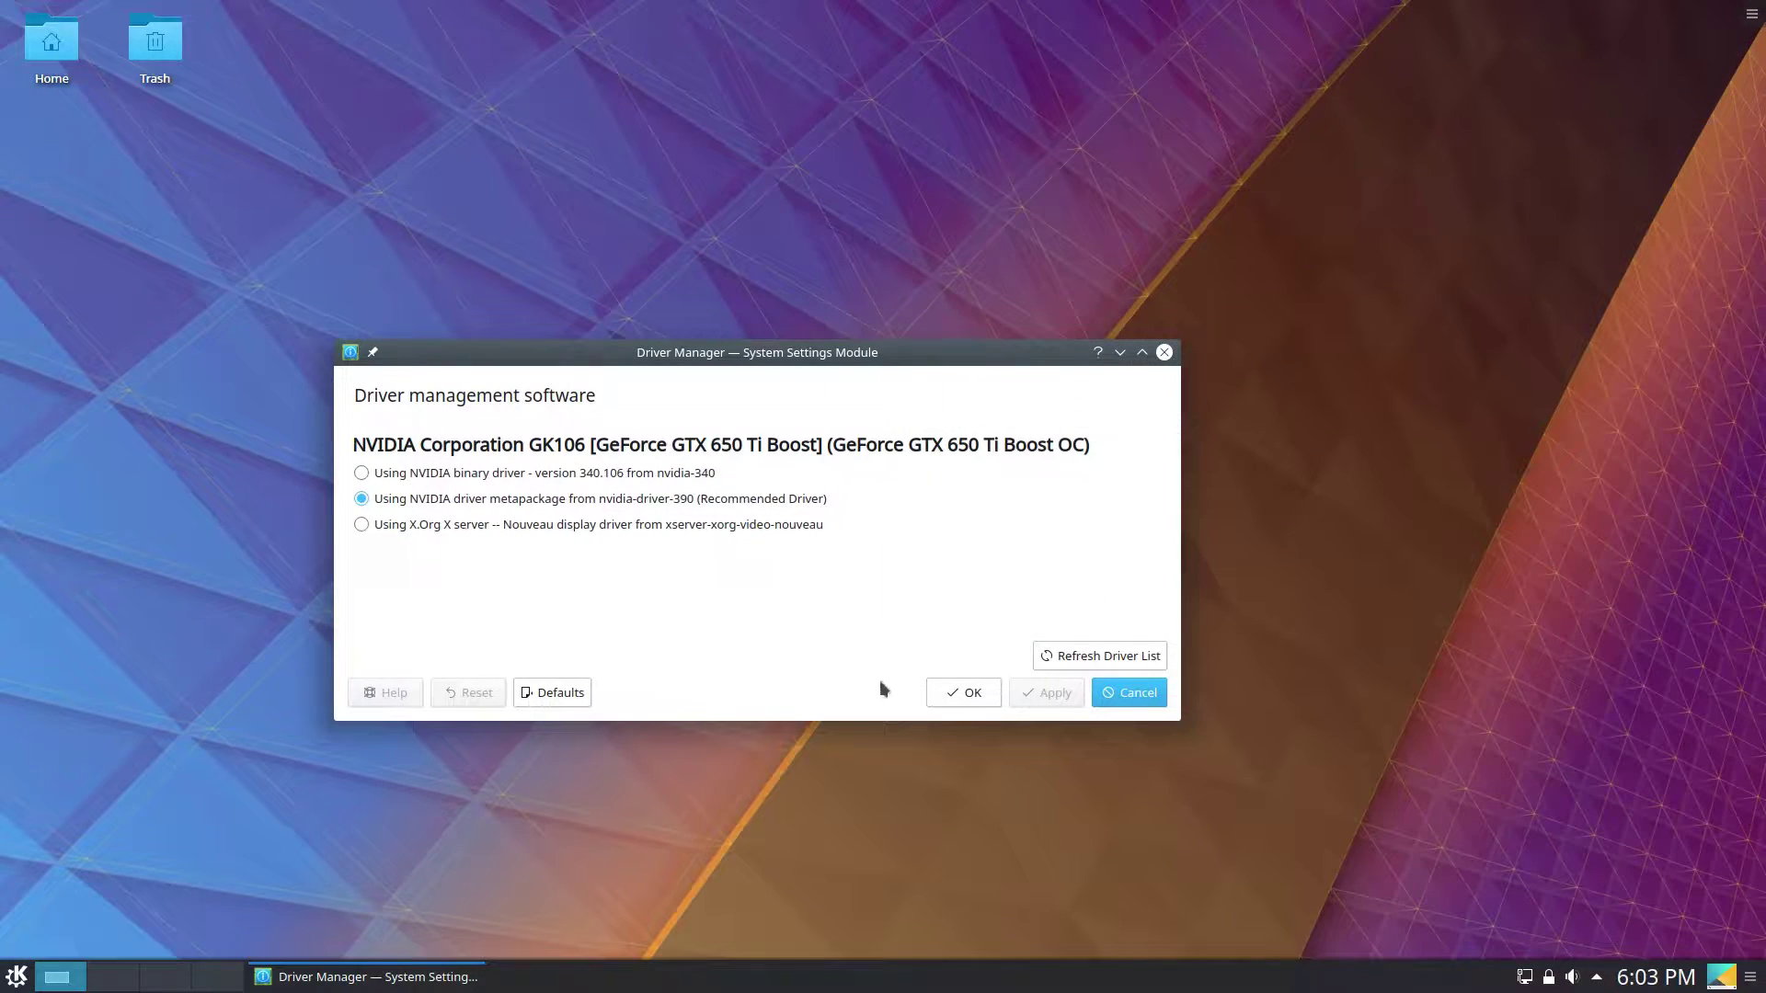
Accept the NVIDIA 390 driver choice with OK, then check the Status & Notifications popup.
left_click(970, 695)
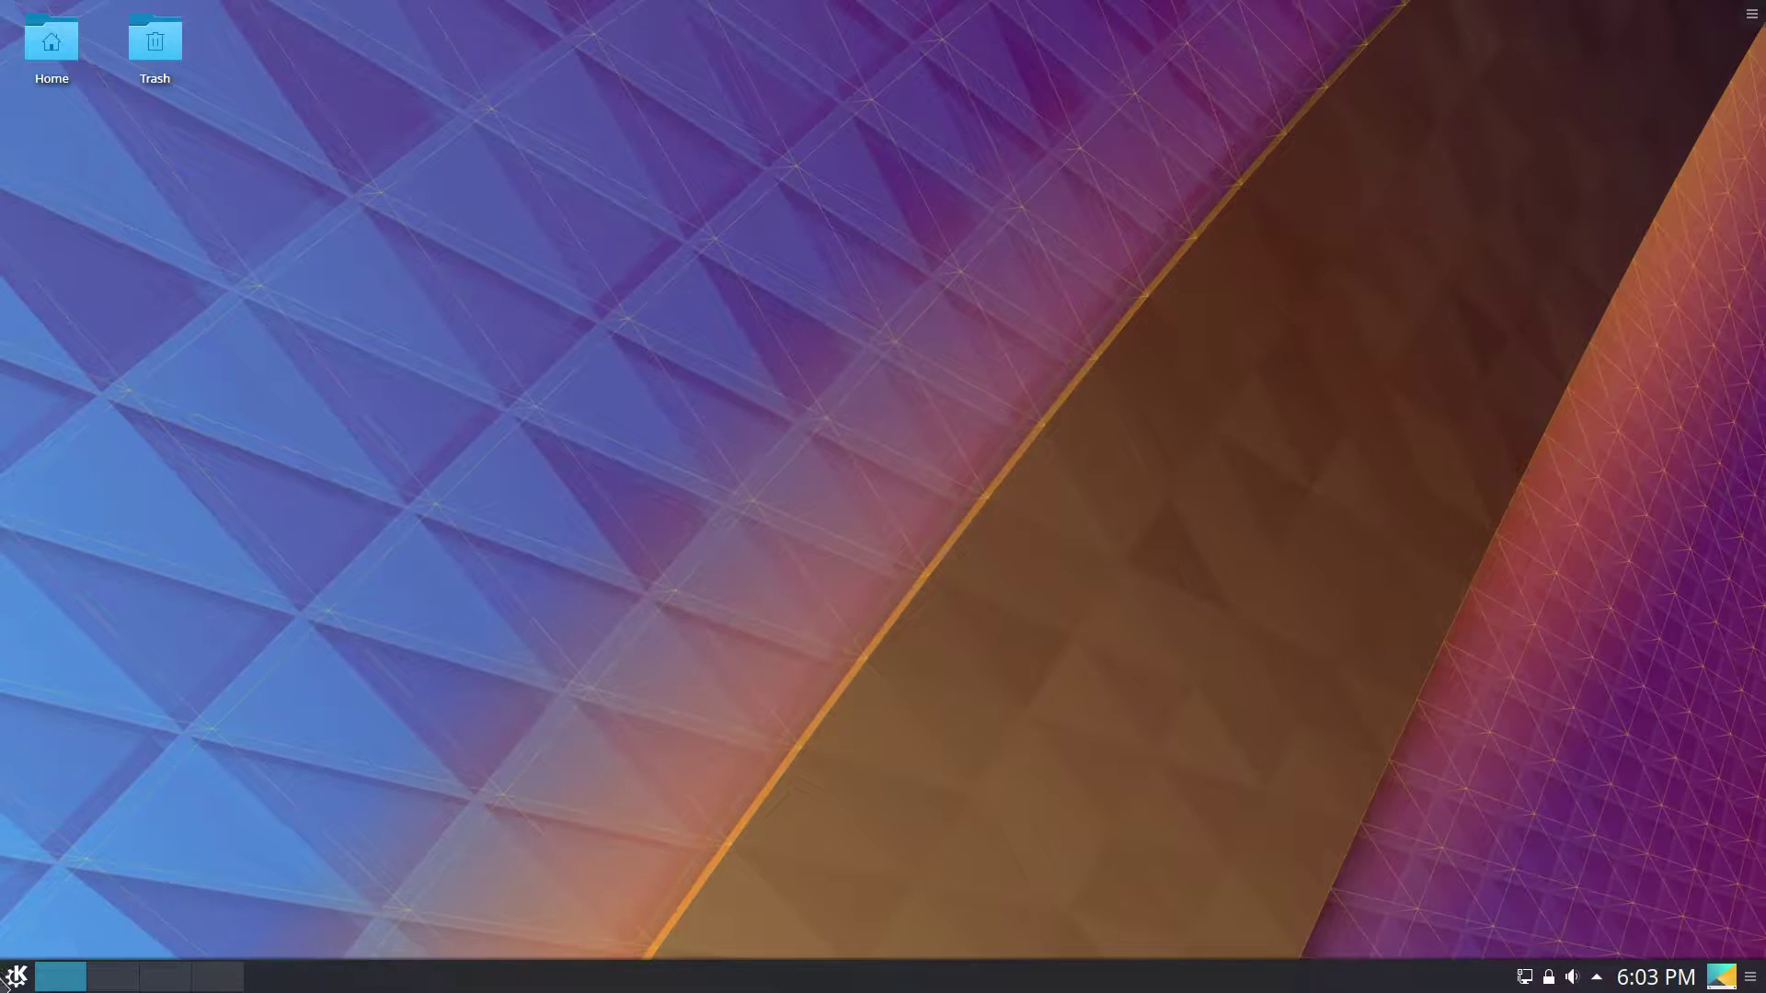
left_click_drag(1067, 420, 756, 171)
left_click(1595, 978)
left_click(1596, 980)
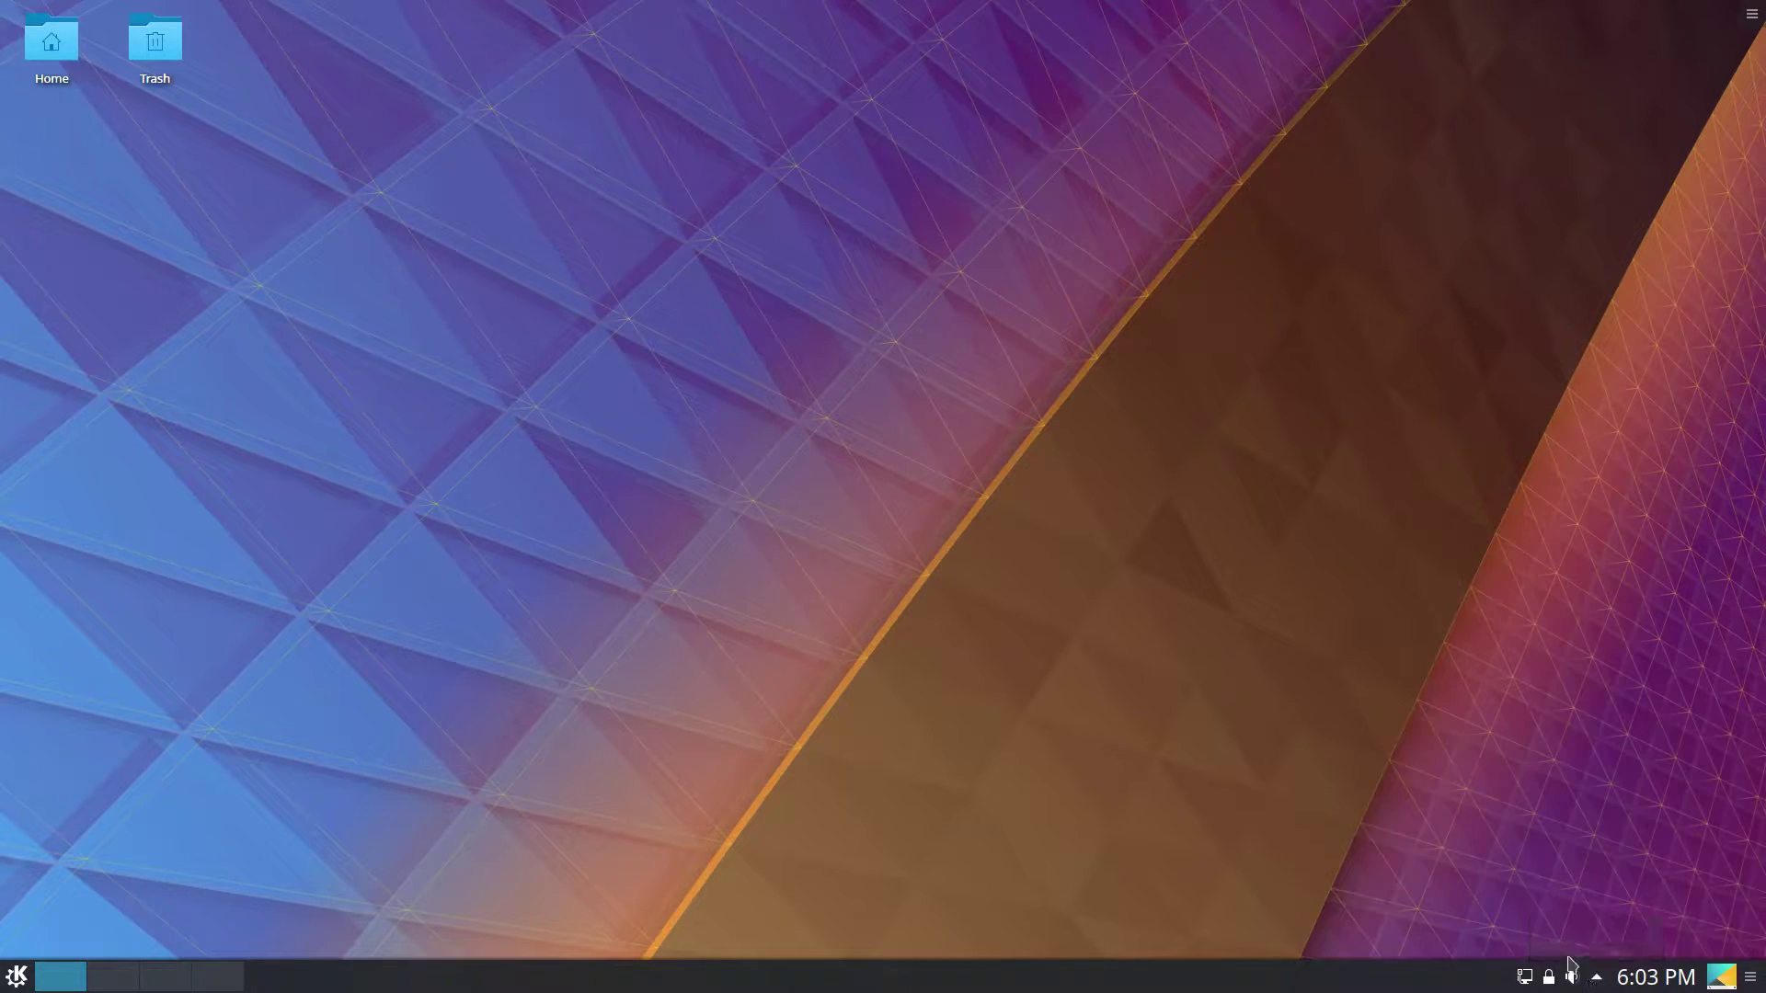